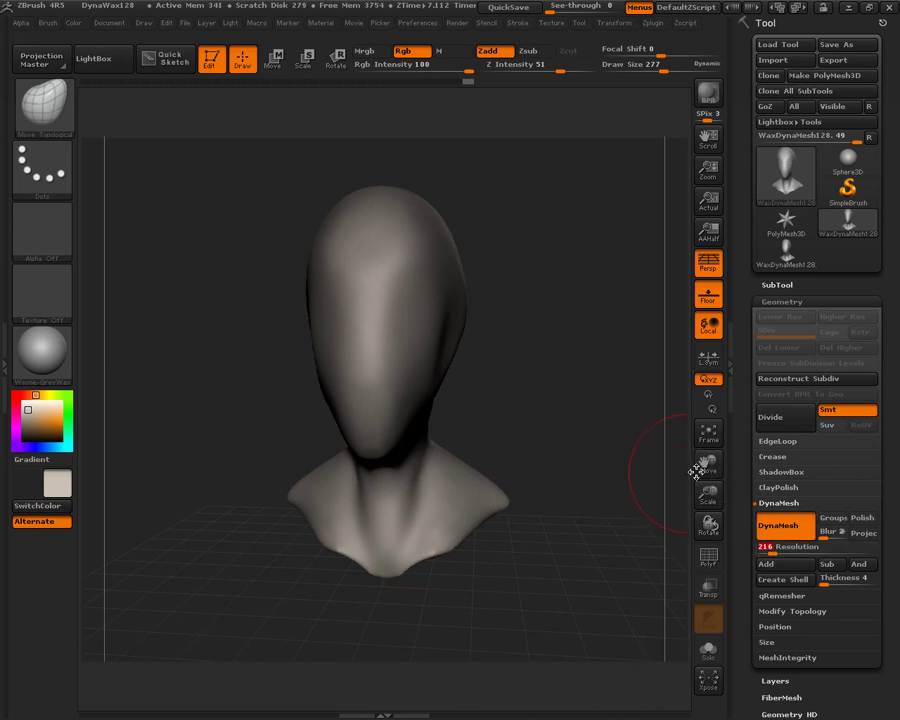
# Step: Sculpt the area between the back of the jaw and the skull base with ClayBuildup at draw size 155
pyautogui.click(727, 473)
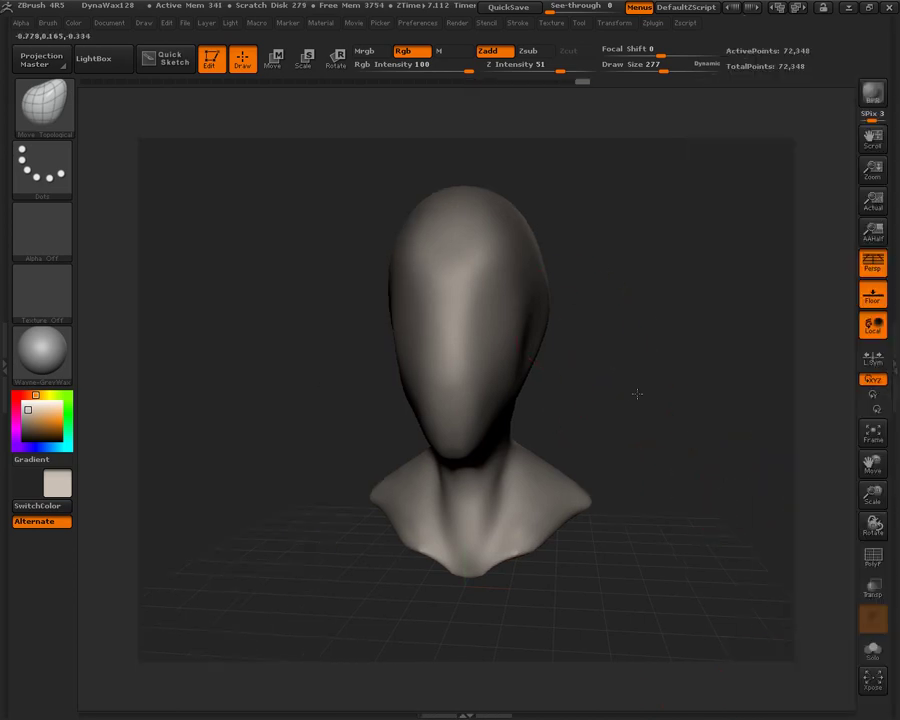
pyautogui.moveTo(631, 398)
pyautogui.mouseDown()
pyautogui.moveTo(621, 402)
pyautogui.moveTo(625, 372)
pyautogui.moveTo(614, 460)
pyautogui.moveTo(625, 434)
pyautogui.moveTo(470, 380)
pyautogui.mouseUp()
pyautogui.click(42, 105)
pyautogui.click(130, 121)
pyautogui.moveTo(426, 410); pyautogui.dragTo(435, 406)
pyautogui.moveTo(663, 70); pyautogui.dragTo(649, 70)
pyautogui.moveTo(373, 434)
pyautogui.mouseDown()
pyautogui.moveTo(467, 428)
pyautogui.moveTo(472, 418)
pyautogui.moveTo(454, 422)
pyautogui.mouseUp()
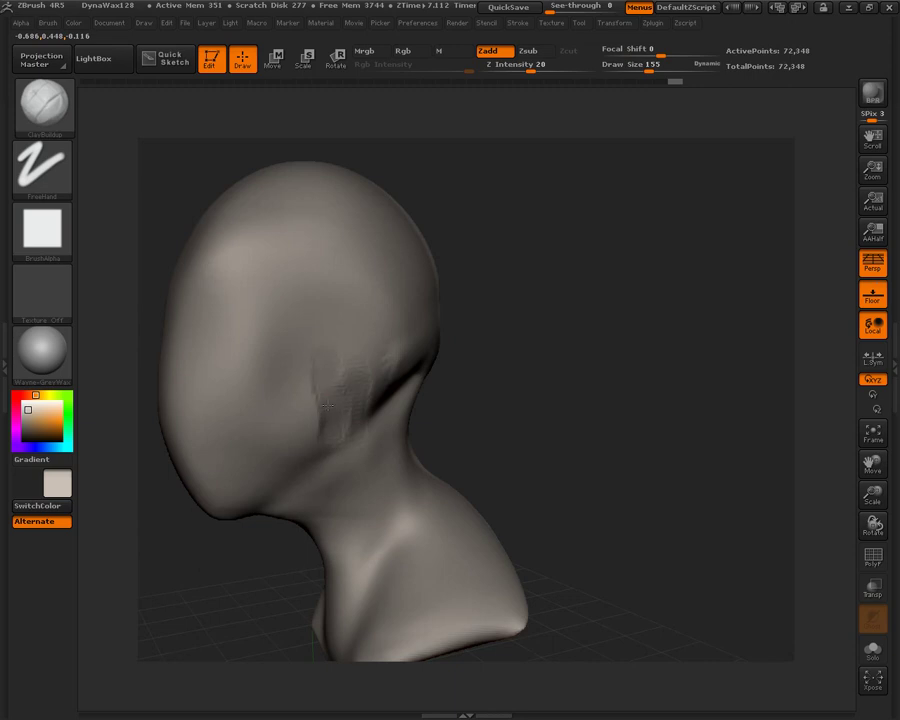
pyautogui.moveTo(386, 385)
pyautogui.mouseDown()
pyautogui.moveTo(392, 392)
pyautogui.moveTo(398, 378)
pyautogui.moveTo(342, 378)
pyautogui.moveTo(306, 405)
pyautogui.mouseUp()
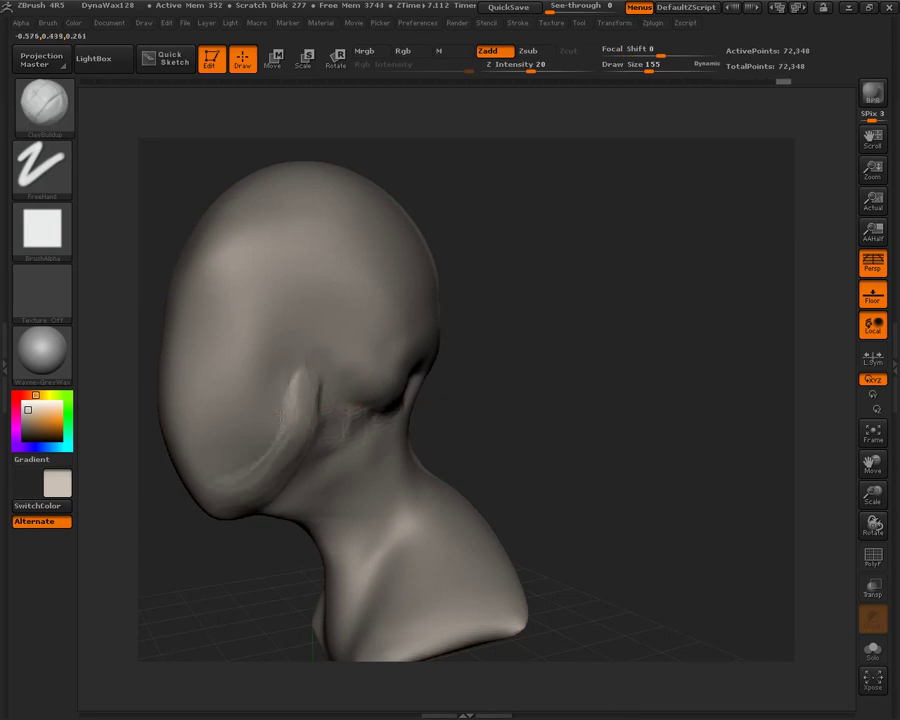
# Step: Build up the jawline from below the ear to the chin and smooth its surface
pyautogui.moveTo(296, 379); pyautogui.dragTo(271, 446)
pyautogui.moveTo(207, 502)
pyautogui.mouseDown()
pyautogui.moveTo(400, 450)
pyautogui.moveTo(488, 412)
pyautogui.moveTo(330, 505)
pyautogui.mouseUp()
pyautogui.moveTo(463, 463)
pyautogui.mouseDown()
pyautogui.moveTo(268, 425)
pyautogui.moveTo(278, 415)
pyautogui.mouseUp()
pyautogui.moveTo(345, 464); pyautogui.dragTo(420, 455)
pyautogui.moveTo(363, 460)
pyautogui.mouseDown()
pyautogui.moveTo(428, 455)
pyautogui.moveTo(389, 437)
pyautogui.moveTo(412, 424)
pyautogui.moveTo(363, 457)
pyautogui.mouseUp()
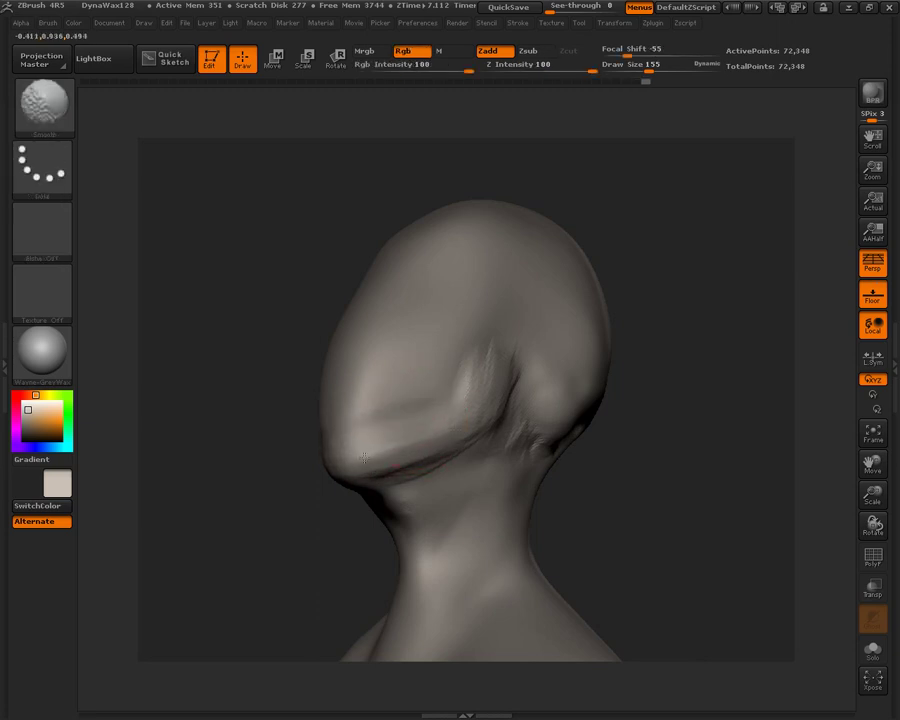
# Step: Carve angled eye sockets into the face, add rounded eye masses inside them, and smooth the forms
pyautogui.moveTo(639, 363)
pyautogui.mouseDown()
pyautogui.moveTo(594, 402)
pyautogui.moveTo(608, 440)
pyautogui.moveTo(418, 353)
pyautogui.mouseUp()
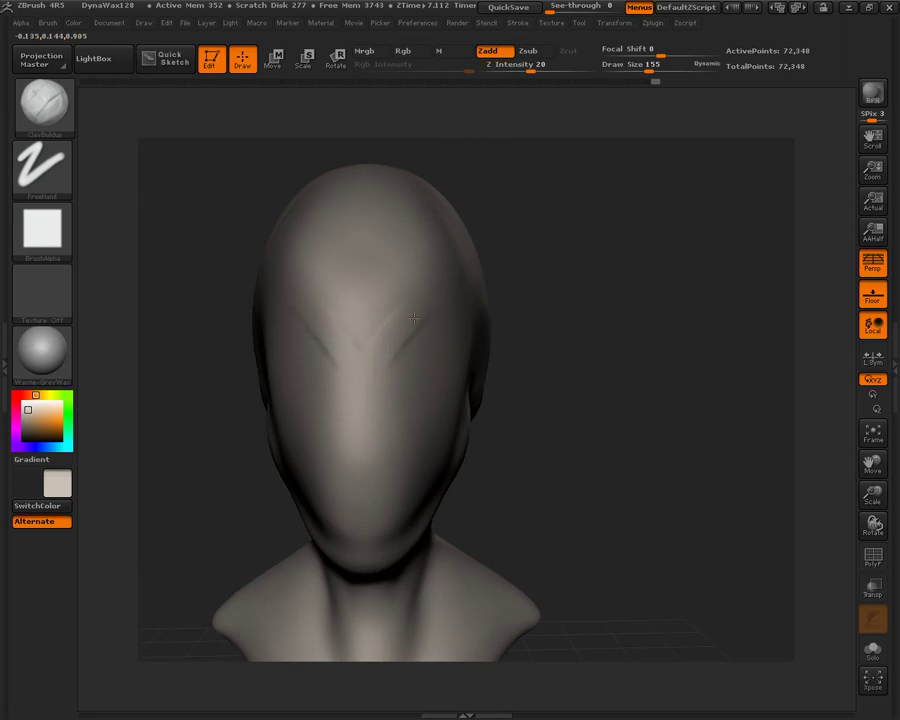
pyautogui.moveTo(566, 343)
pyautogui.mouseDown()
pyautogui.moveTo(422, 311)
pyautogui.moveTo(474, 352)
pyautogui.mouseUp()
pyautogui.moveTo(436, 294); pyautogui.dragTo(478, 345)
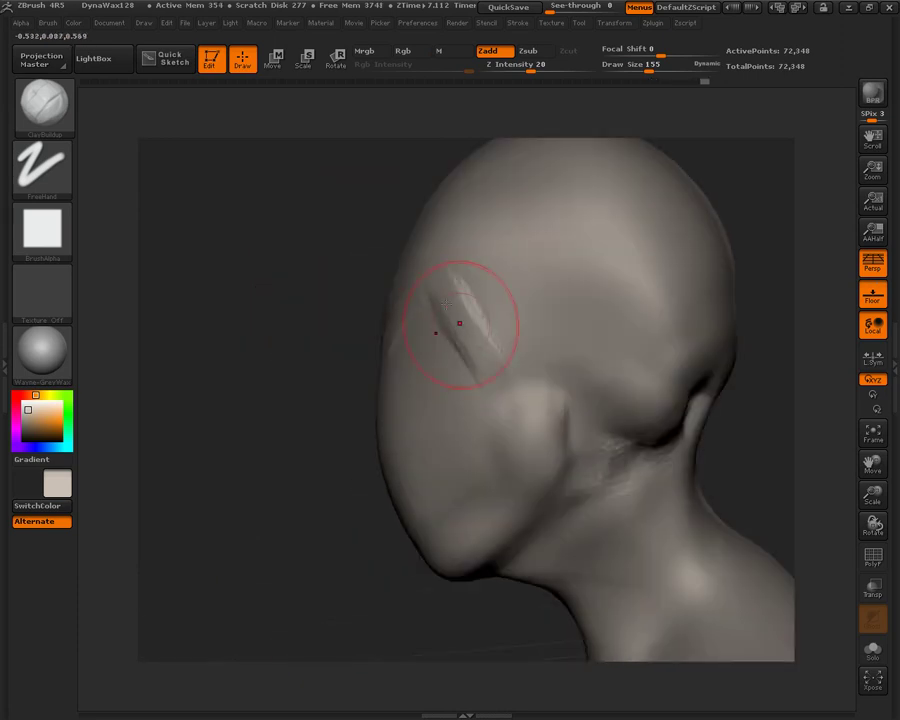
pyautogui.moveTo(460, 393)
pyautogui.mouseDown()
pyautogui.moveTo(494, 366)
pyautogui.moveTo(418, 402)
pyautogui.moveTo(416, 350)
pyautogui.moveTo(430, 328)
pyautogui.moveTo(412, 364)
pyautogui.moveTo(399, 359)
pyautogui.moveTo(446, 408)
pyautogui.mouseUp()
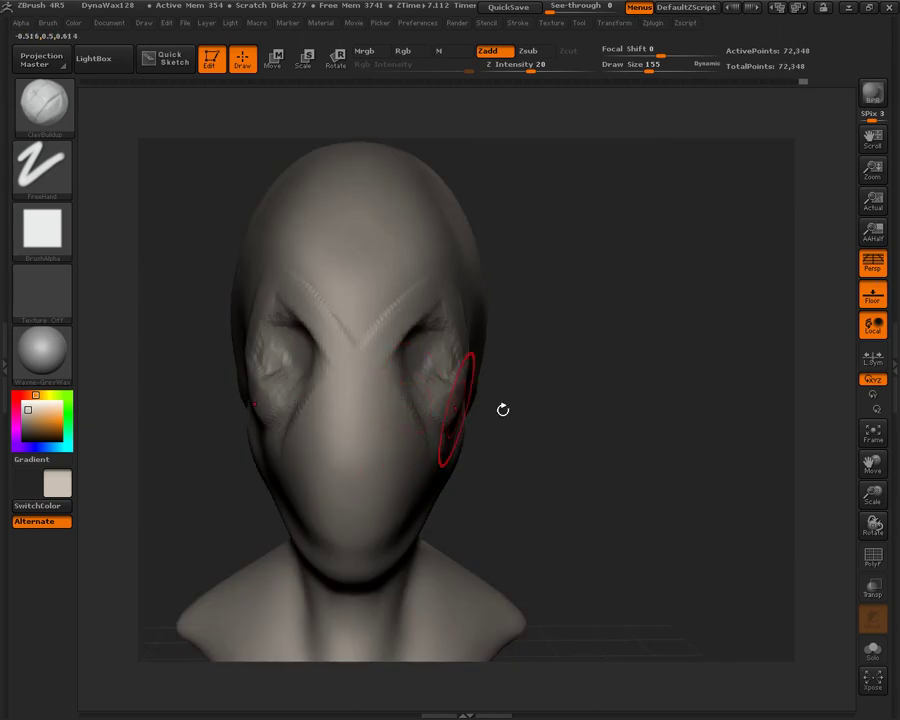
pyautogui.moveTo(654, 398)
pyautogui.mouseDown()
pyautogui.moveTo(430, 367)
pyautogui.moveTo(390, 392)
pyautogui.mouseUp()
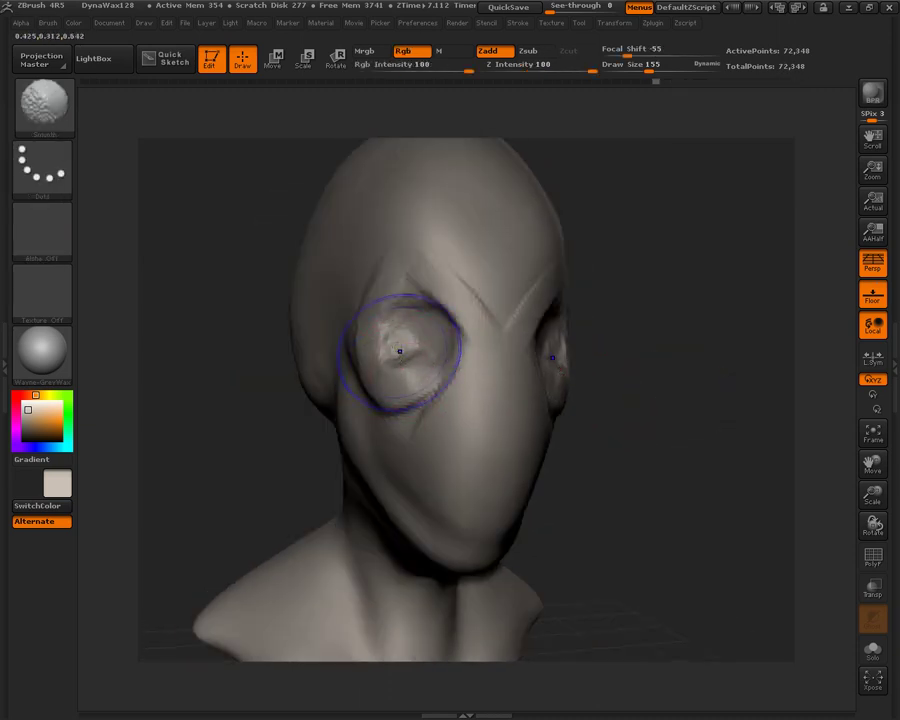
pyautogui.keyDown('shift'); pyautogui.moveTo(396, 346); pyautogui.dragTo(402, 352); pyautogui.keyUp('shift')
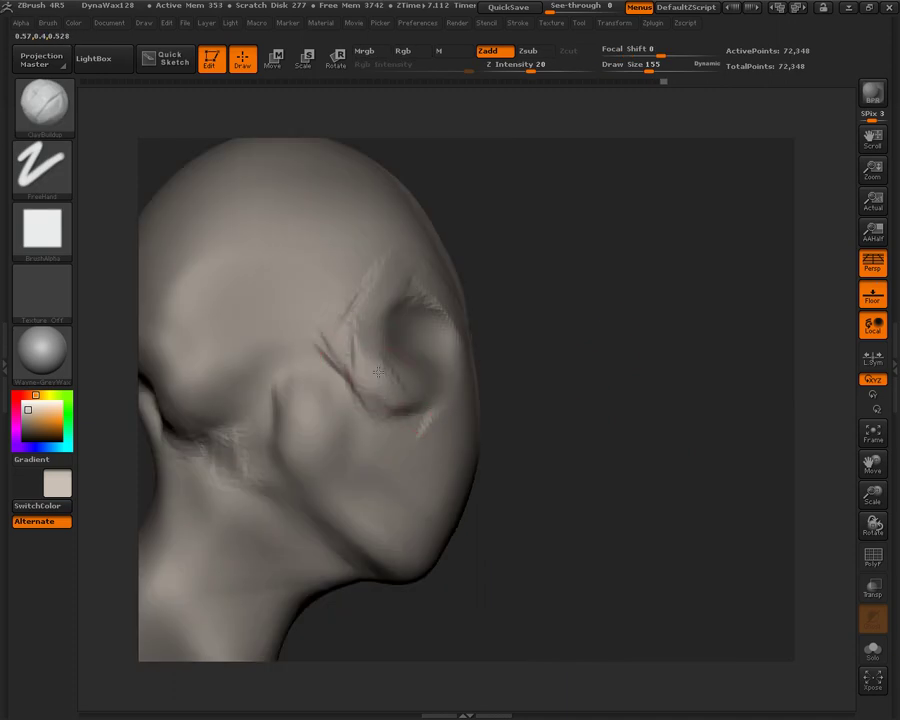
# Step: Shape the cheekbone planes beneath the eye sockets, using ClayBuildup at draw size 93 for the lower ridges
pyautogui.moveTo(386, 407); pyautogui.dragTo(411, 428)
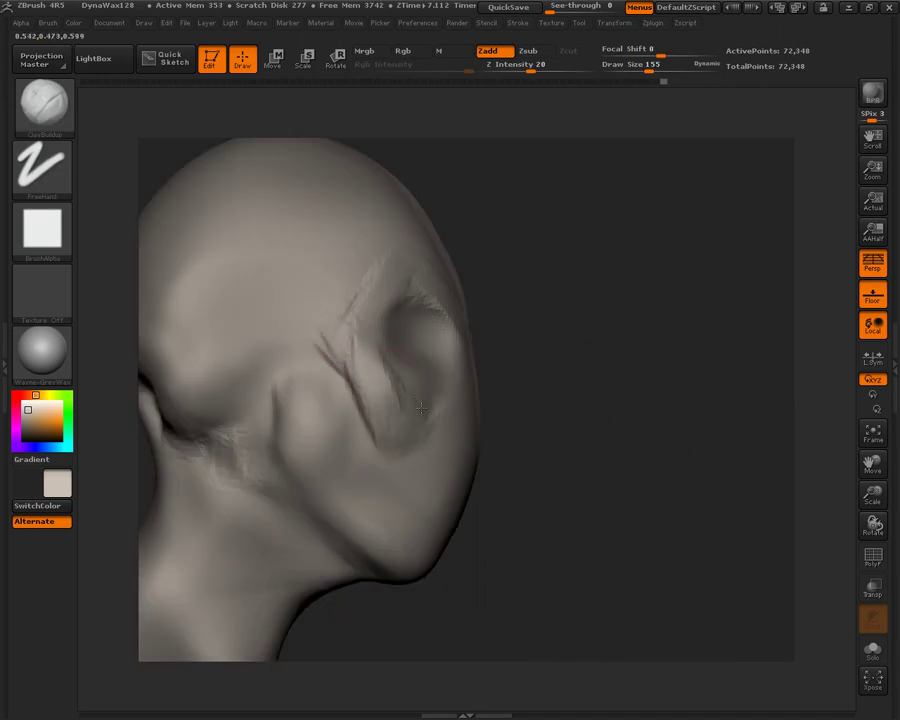
pyautogui.moveTo(565, 360); pyautogui.dragTo(469, 366)
pyautogui.moveTo(648, 67); pyautogui.dragTo(638, 67)
pyautogui.moveTo(452, 389); pyautogui.dragTo(400, 428)
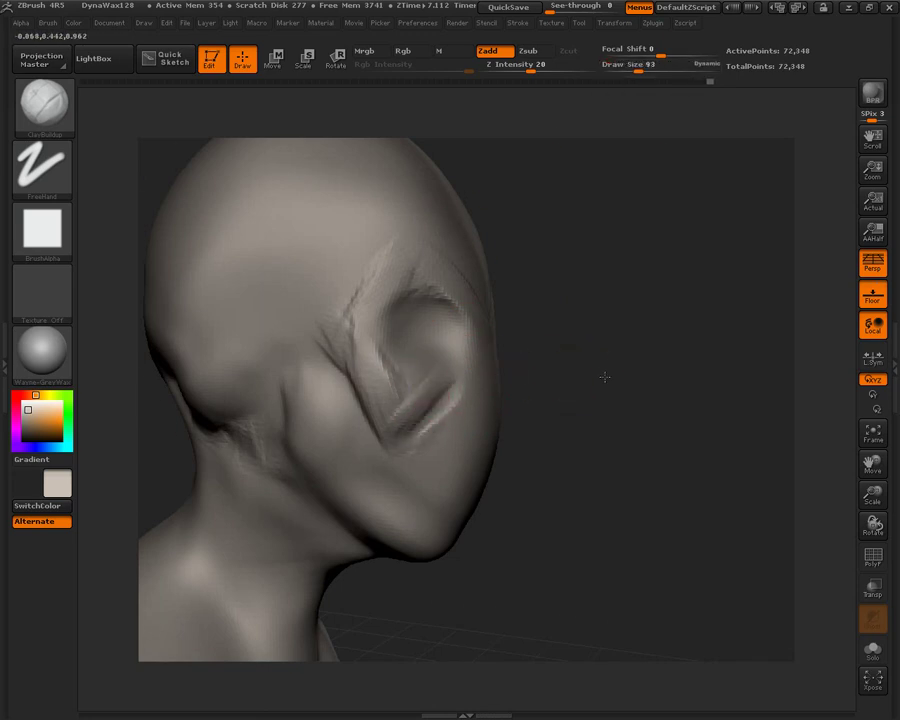
pyautogui.moveTo(601, 374); pyautogui.dragTo(432, 375)
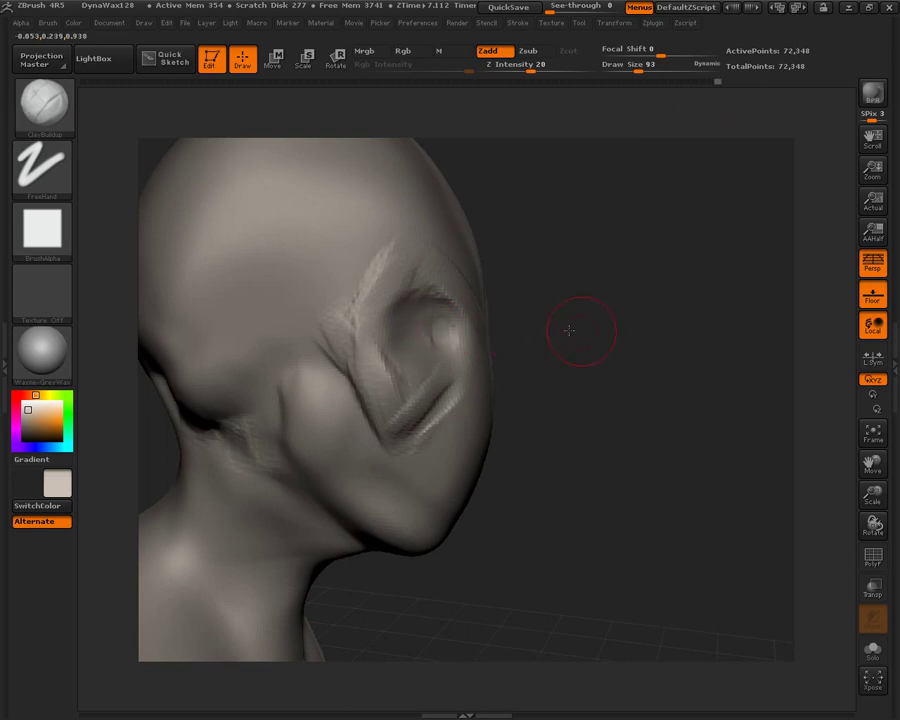
# Step: Build up the slanted brow ridges and sculpt the nose bridge between the eye sockets
pyautogui.keyDown('shift'); pyautogui.moveTo(581, 327); pyautogui.dragTo(281, 308); pyautogui.keyUp('shift')
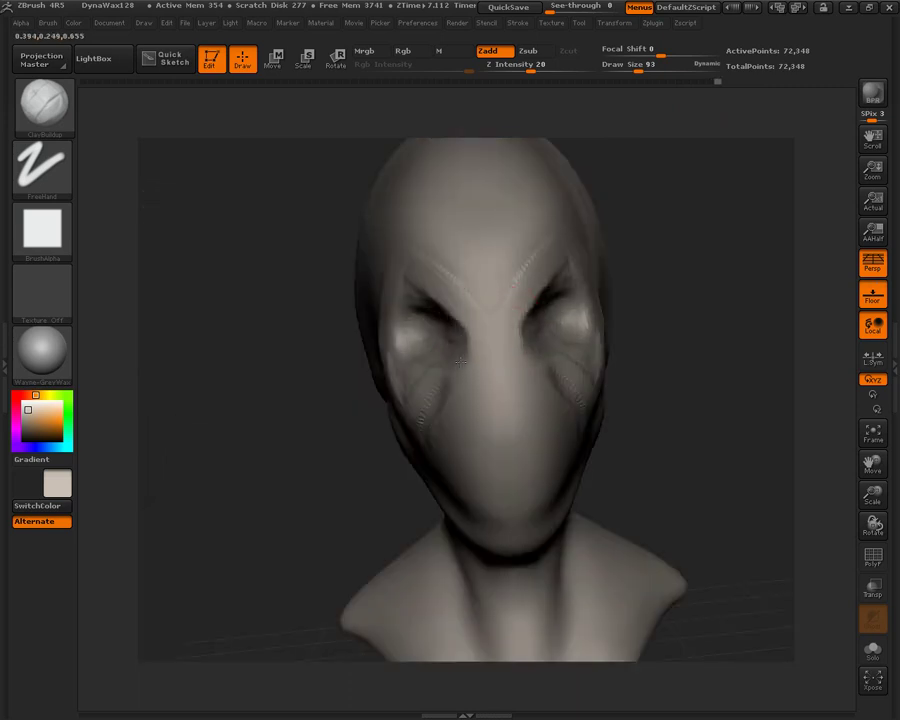
pyautogui.moveTo(467, 336)
pyautogui.mouseDown()
pyautogui.moveTo(474, 348)
pyautogui.moveTo(487, 298)
pyautogui.moveTo(486, 355)
pyautogui.moveTo(470, 350)
pyautogui.moveTo(490, 322)
pyautogui.moveTo(484, 300)
pyautogui.moveTo(494, 315)
pyautogui.mouseUp()
pyautogui.moveTo(652, 345); pyautogui.dragTo(516, 304)
pyautogui.moveTo(582, 204)
pyautogui.mouseDown()
pyautogui.moveTo(529, 273)
pyautogui.moveTo(562, 202)
pyautogui.mouseUp()
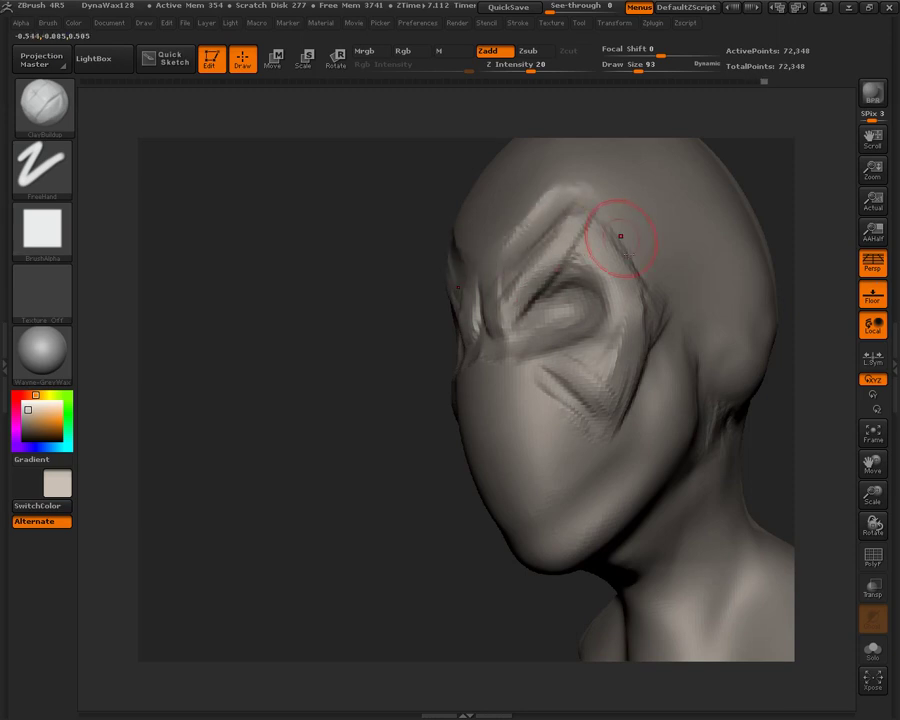
pyautogui.moveTo(451, 388); pyautogui.dragTo(367, 410)
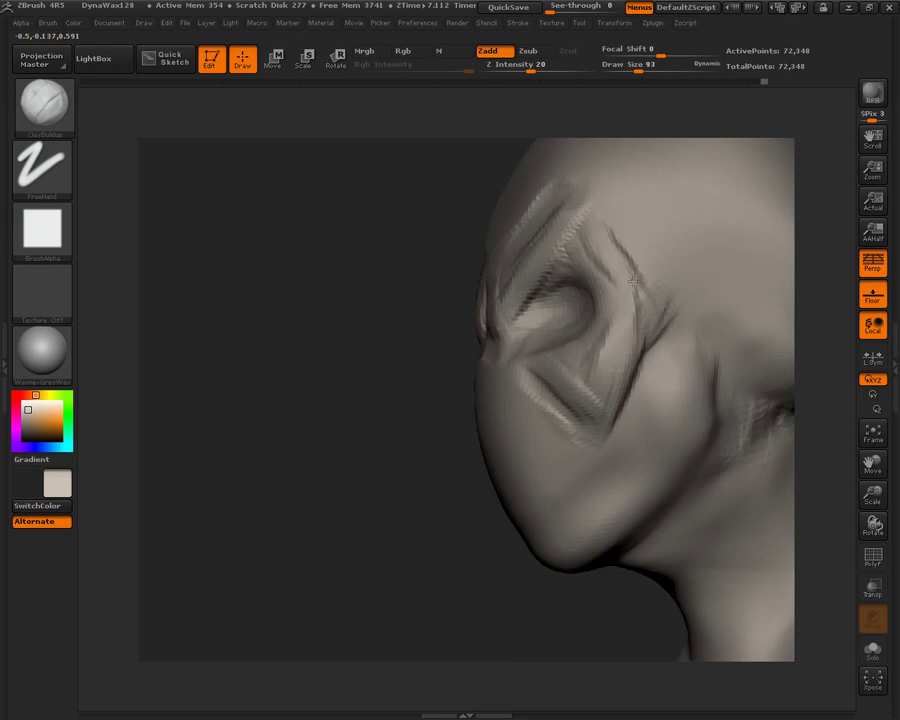
# Step: Sculpt the temple beside the outer brow and fill in the surface beneath the eye
pyautogui.moveTo(614, 232); pyautogui.dragTo(642, 262)
pyautogui.moveTo(652, 298)
pyautogui.mouseDown()
pyautogui.moveTo(690, 232)
pyautogui.moveTo(652, 200)
pyautogui.moveTo(606, 196)
pyautogui.moveTo(578, 232)
pyautogui.moveTo(557, 234)
pyautogui.mouseUp()
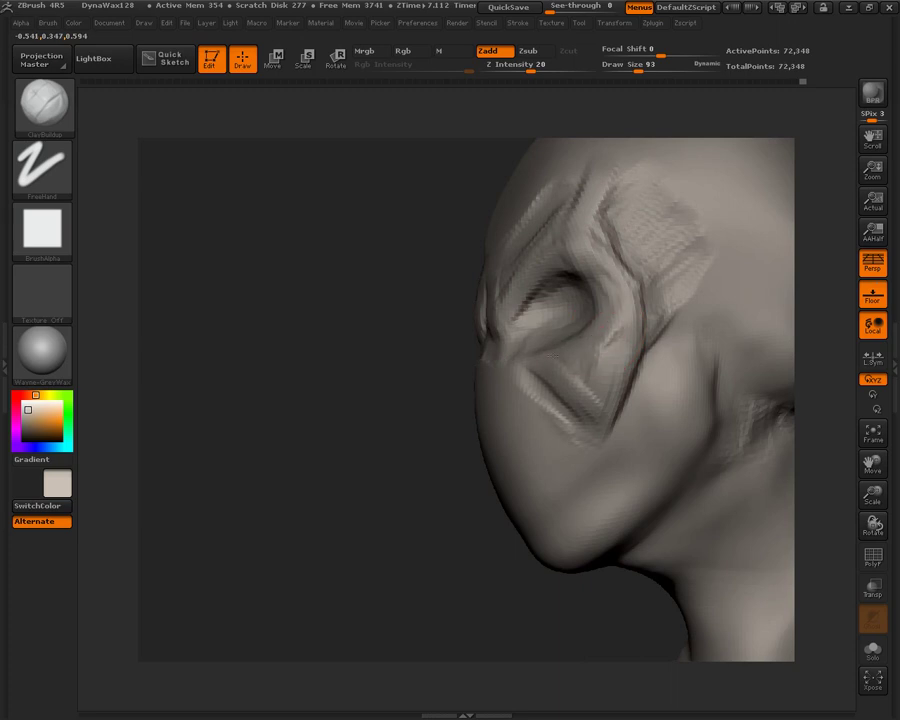
pyautogui.moveTo(591, 355); pyautogui.dragTo(574, 360)
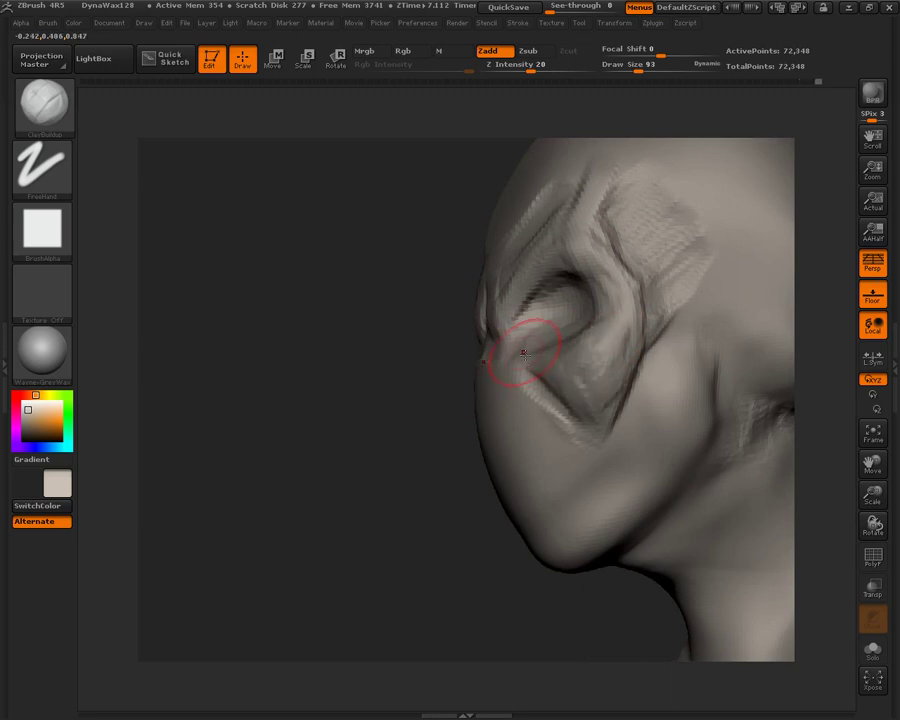
# Step: Refine the area between the brows and smooth the forehead, temple and eye-socket forms
pyautogui.press('f')
pyautogui.moveTo(366, 448)
pyautogui.mouseDown()
pyautogui.moveTo(626, 362)
pyautogui.moveTo(663, 359)
pyautogui.moveTo(646, 356)
pyautogui.mouseUp()
pyautogui.press('f')
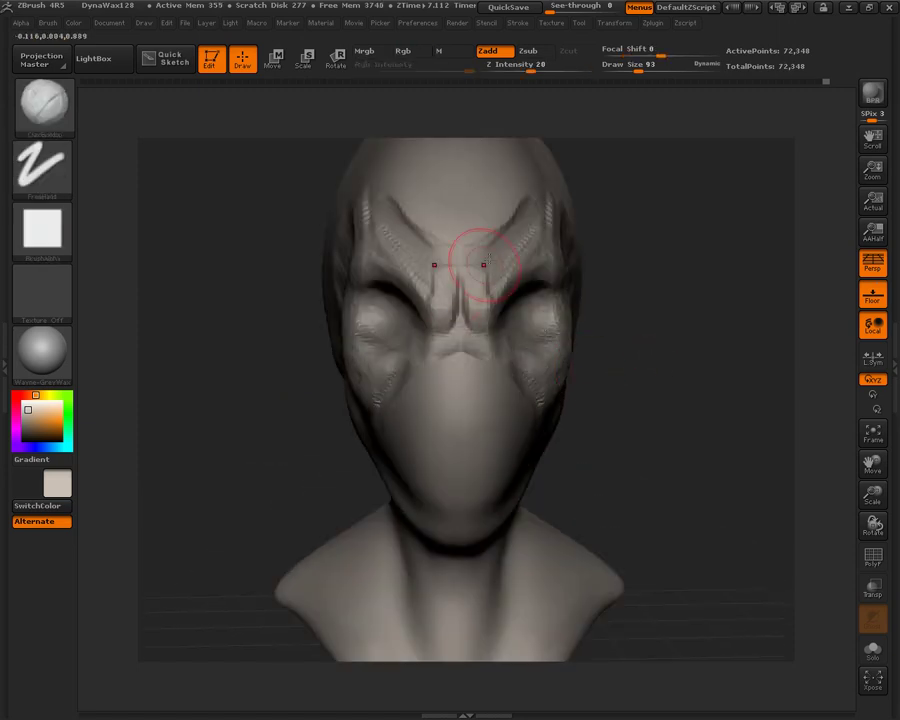
pyautogui.press('shift')
pyautogui.moveTo(635, 257); pyautogui.dragTo(553, 297)
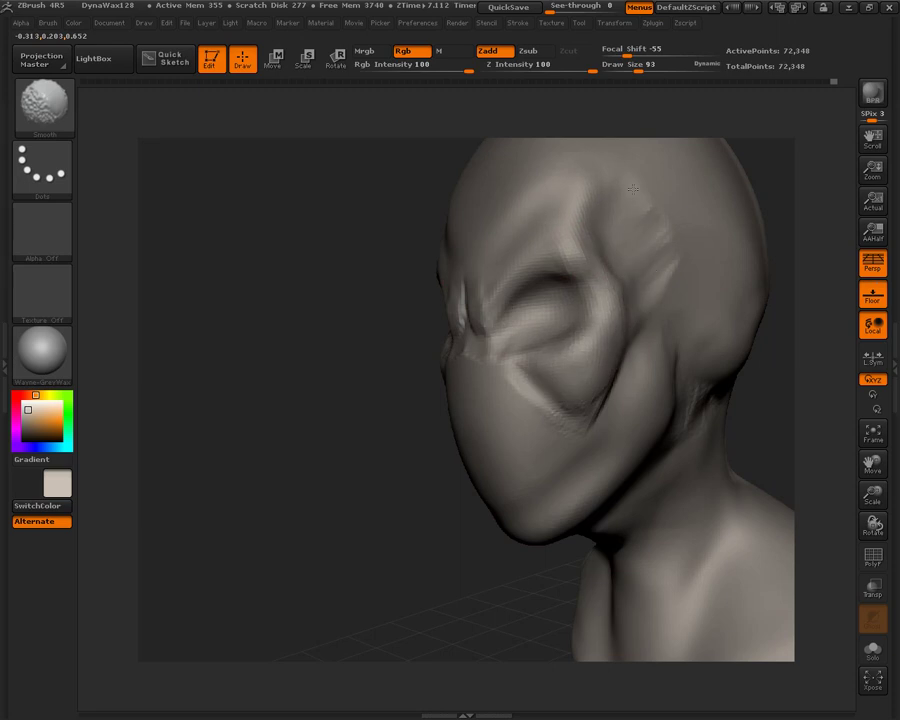
pyautogui.moveTo(416, 482)
pyautogui.mouseDown()
pyautogui.moveTo(699, 406)
pyautogui.moveTo(705, 371)
pyautogui.moveTo(693, 335)
pyautogui.moveTo(687, 364)
pyautogui.moveTo(698, 393)
pyautogui.moveTo(680, 386)
pyautogui.mouseUp()
# Step: Carve a wide, curved mouth line up into the cheeks with Dam_Standard and add folds below it
pyautogui.click(40, 90)
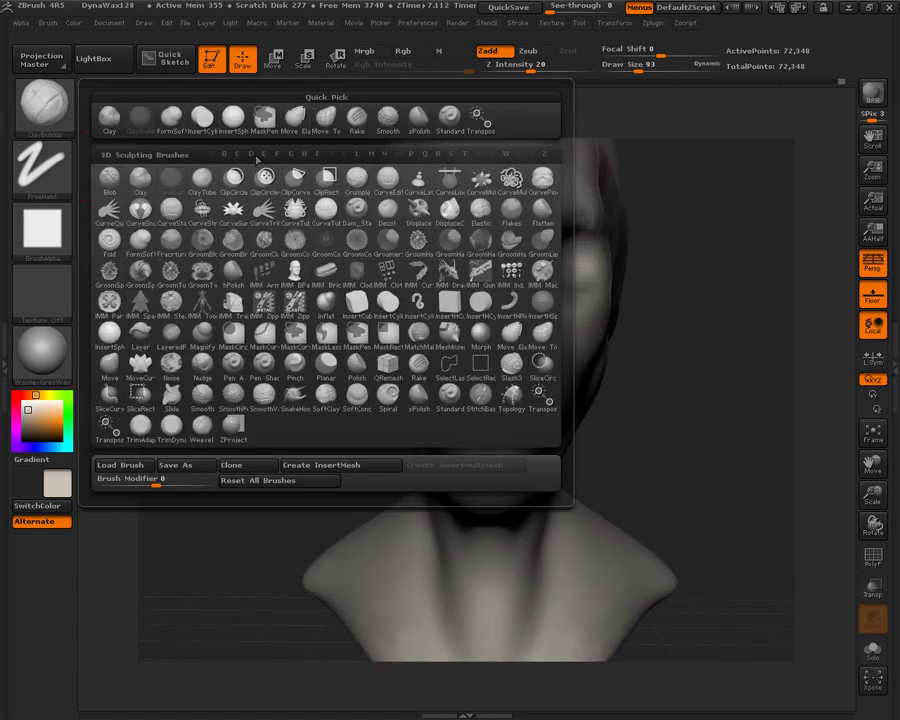
pyautogui.click(251, 155)
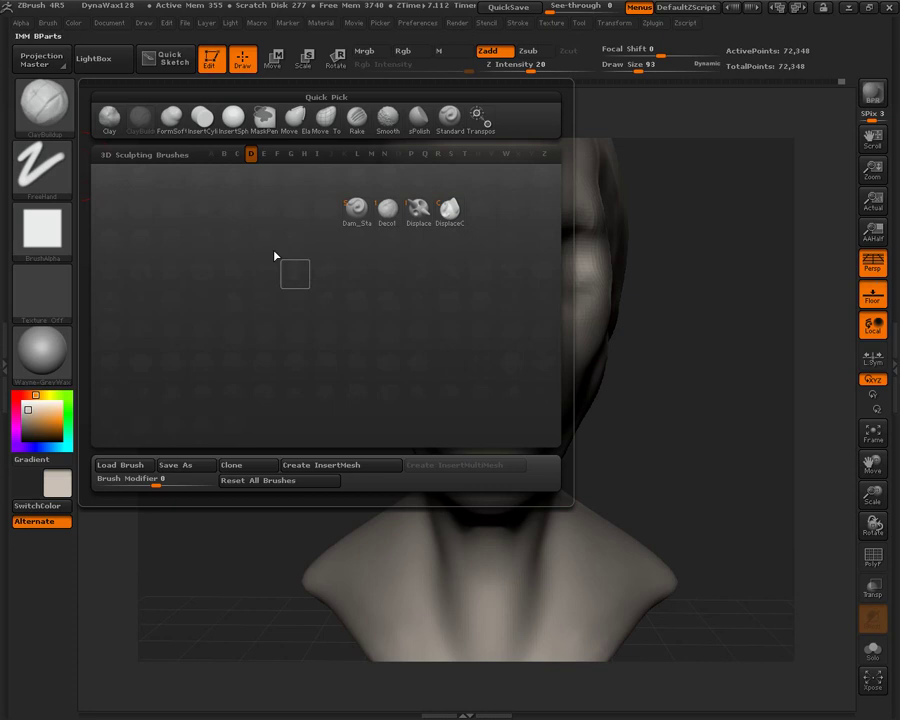
pyautogui.click(354, 207)
pyautogui.moveTo(722, 404); pyautogui.dragTo(641, 393)
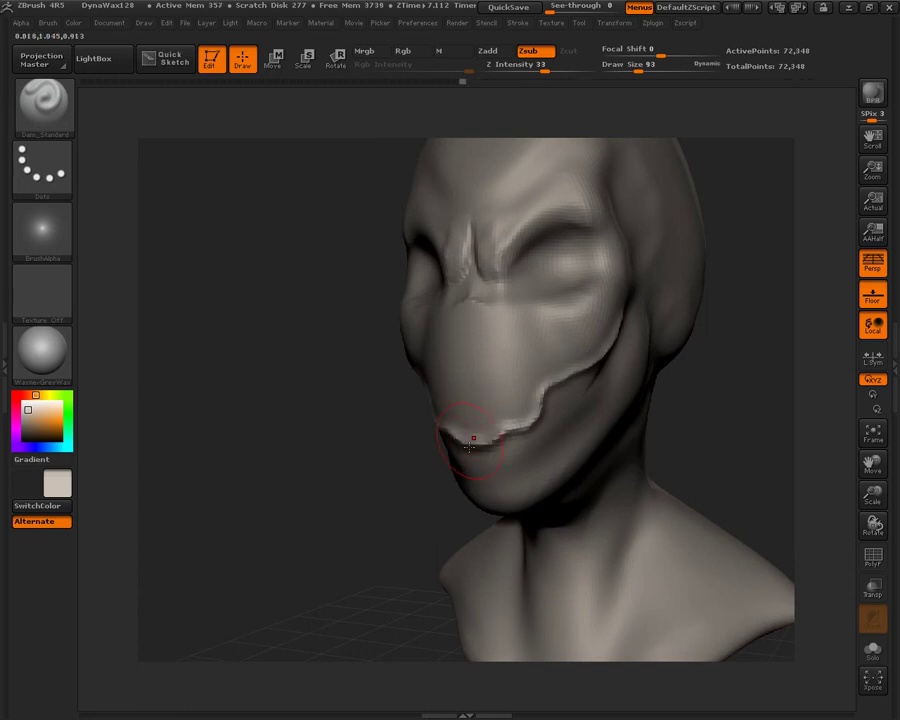
pyautogui.moveTo(438, 445); pyautogui.dragTo(394, 464)
pyautogui.moveTo(486, 452)
pyautogui.mouseDown()
pyautogui.moveTo(530, 432)
pyautogui.moveTo(556, 390)
pyautogui.mouseUp()
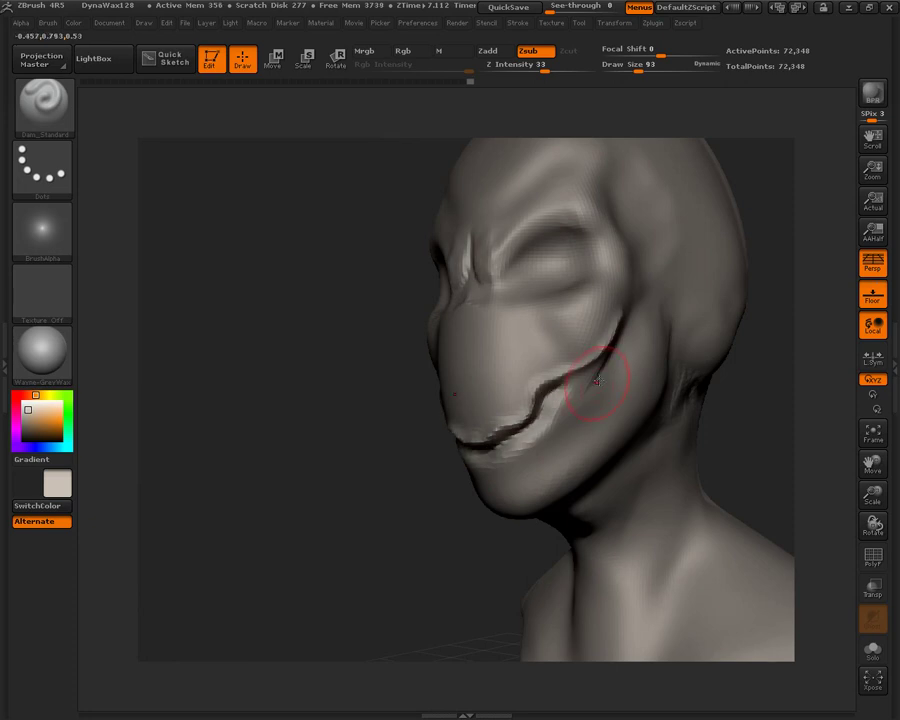
pyautogui.moveTo(377, 520); pyautogui.dragTo(691, 399)
# Step: Carve the upper and lower eyelid lines around the eye masses, extending them to the outer corners
pyautogui.moveTo(680, 325); pyautogui.dragTo(555, 325)
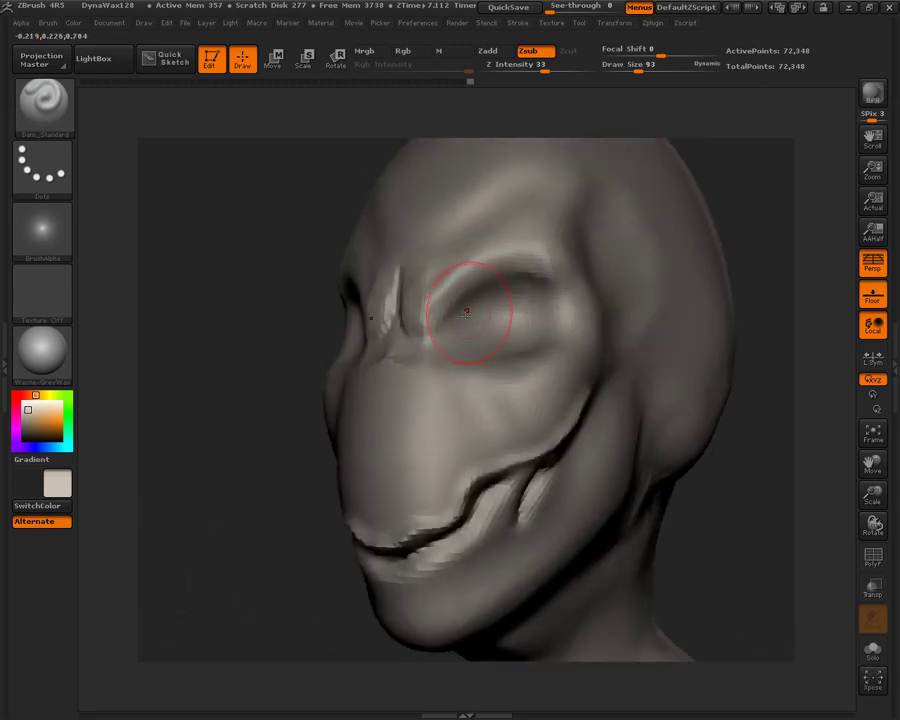
pyautogui.moveTo(464, 315)
pyautogui.mouseDown()
pyautogui.moveTo(482, 297)
pyautogui.moveTo(466, 294)
pyautogui.moveTo(535, 298)
pyautogui.moveTo(540, 316)
pyautogui.moveTo(469, 315)
pyautogui.mouseUp()
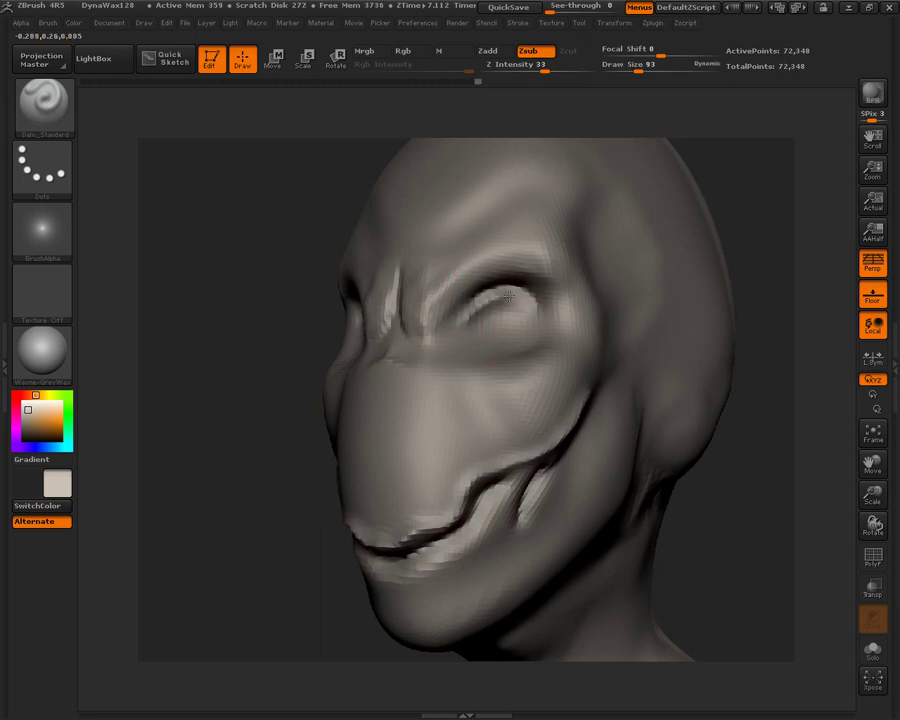
pyautogui.moveTo(526, 303); pyautogui.dragTo(567, 309)
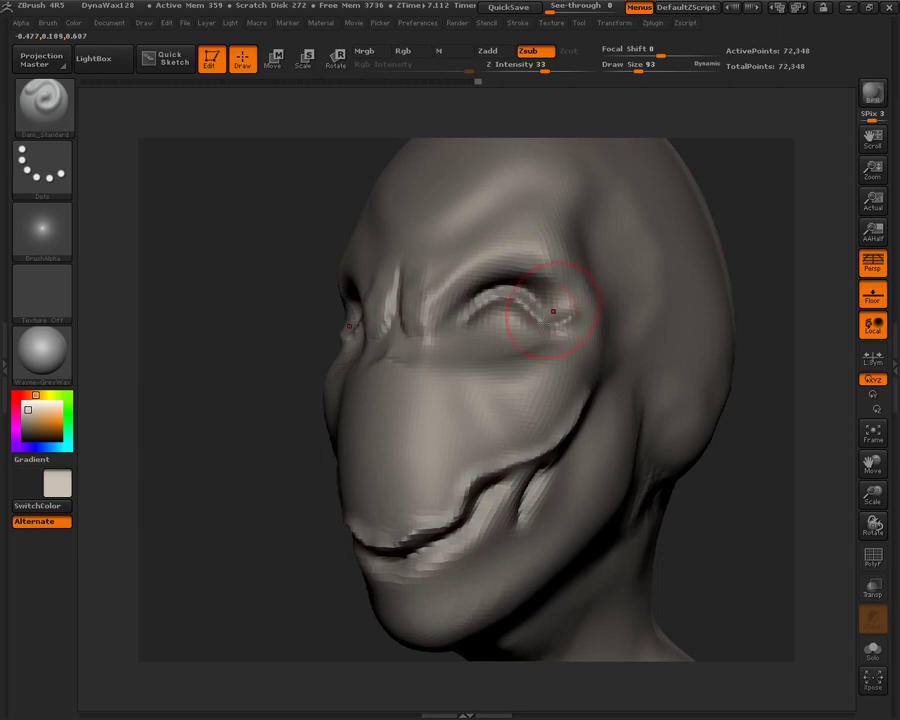
pyautogui.moveTo(245, 478); pyautogui.dragTo(397, 360)
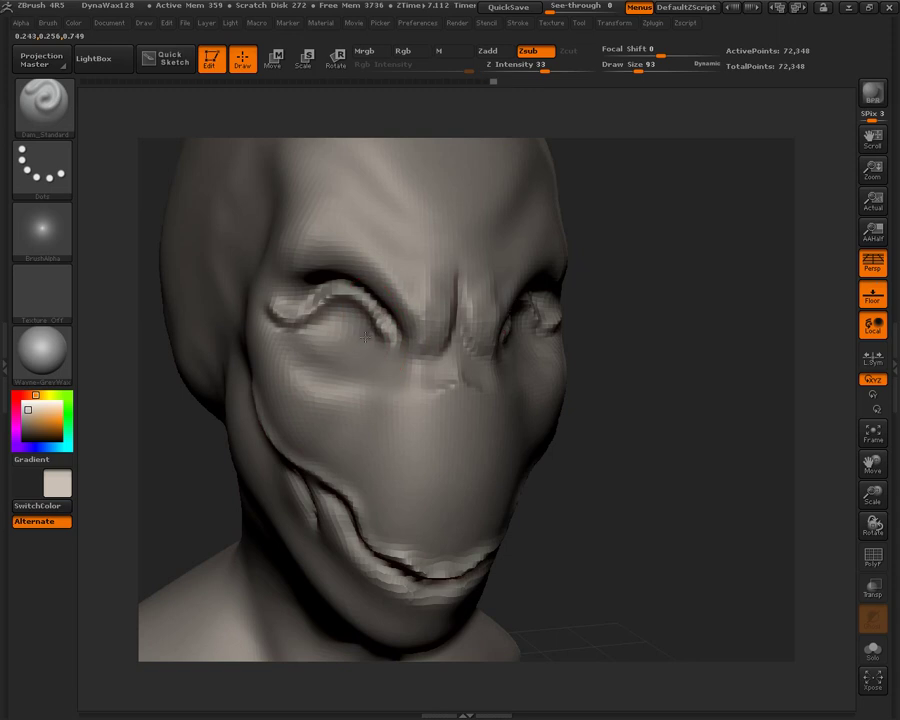
pyautogui.moveTo(345, 345)
pyautogui.mouseDown()
pyautogui.moveTo(320, 335)
pyautogui.moveTo(311, 313)
pyautogui.moveTo(306, 336)
pyautogui.moveTo(347, 366)
pyautogui.mouseUp()
pyautogui.press('f')
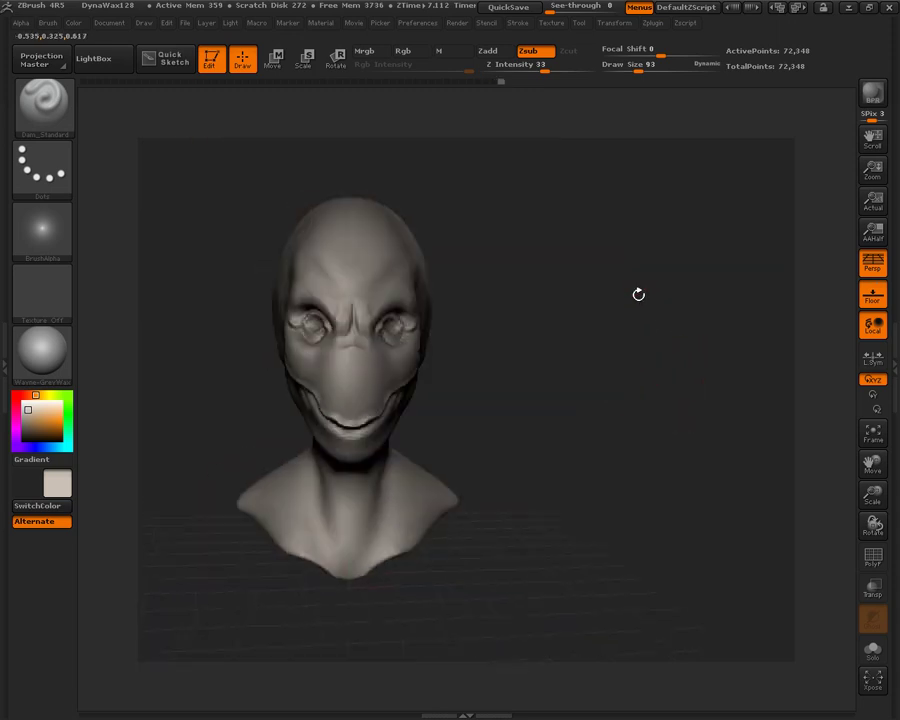
# Step: Cut creases below the inner eye corners and across the brow, undoing and reworking the brow stroke
pyautogui.moveTo(590, 326)
pyautogui.keyDown('alt'); pyautogui.mouseDown()
pyautogui.moveTo(629, 321)
pyautogui.moveTo(627, 303)
pyautogui.moveTo(659, 339)
pyautogui.moveTo(635, 338)
pyautogui.moveTo(667, 350)
pyautogui.moveTo(720, 350)
pyautogui.mouseUp(); pyautogui.keyUp('alt')
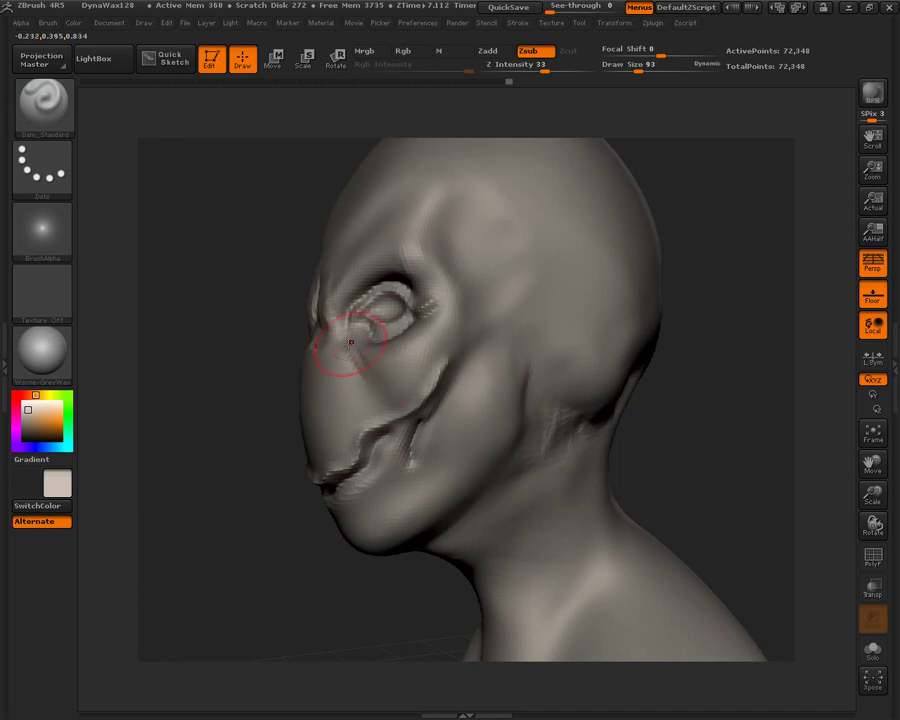
pyautogui.moveTo(249, 371); pyautogui.dragTo(343, 266)
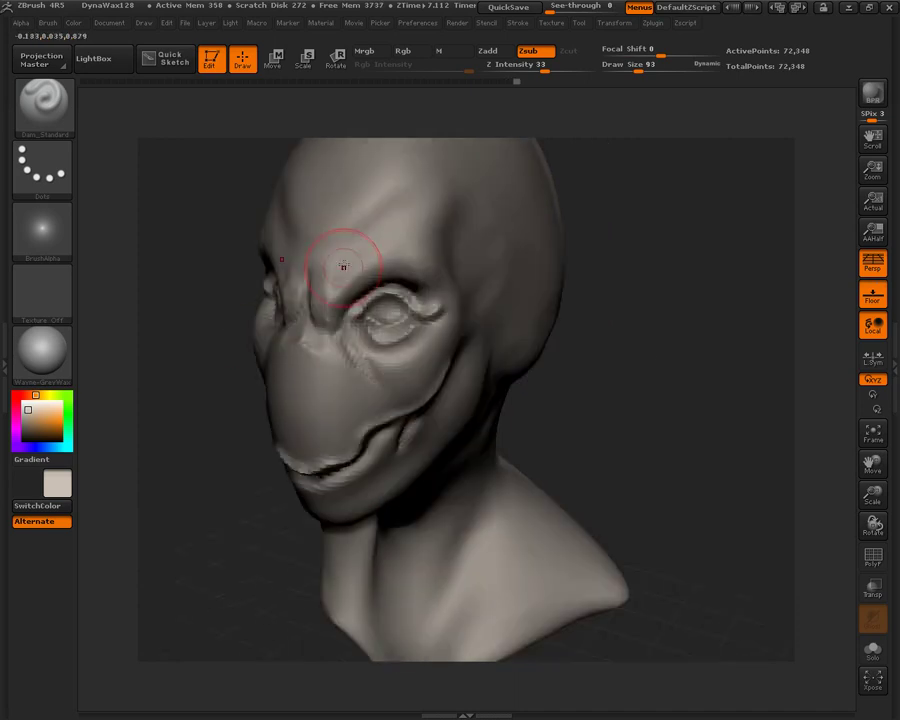
pyautogui.moveTo(382, 219); pyautogui.dragTo(400, 202)
pyautogui.hotkey('ctrl', 'z')
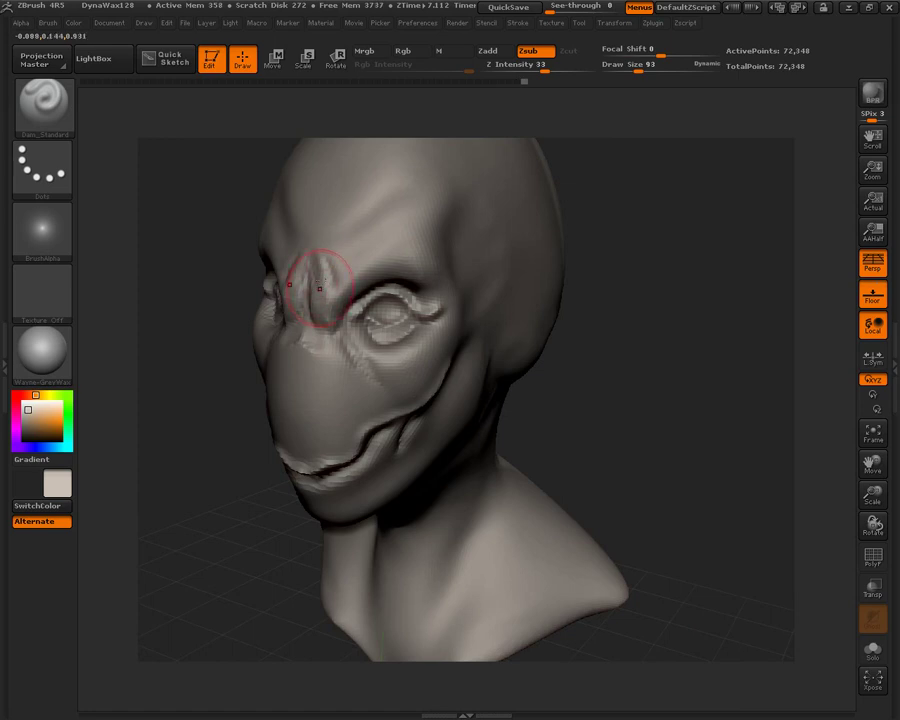
pyautogui.moveTo(362, 240)
pyautogui.mouseDown()
pyautogui.moveTo(398, 229)
pyautogui.moveTo(392, 190)
pyautogui.mouseUp()
# Step: Isolate the part of the head mesh around the eyes and inspect it from several angles
pyautogui.keyDown('alt'); pyautogui.moveTo(590, 325); pyautogui.dragTo(590, 285); pyautogui.keyUp('alt')
pyautogui.moveTo(590, 285); pyautogui.dragTo(645, 287)
pyautogui.moveTo(601, 316)
pyautogui.mouseDown()
pyautogui.moveTo(623, 311)
pyautogui.moveTo(619, 325)
pyautogui.moveTo(585, 341)
pyautogui.moveTo(651, 282)
pyautogui.moveTo(693, 283)
pyautogui.moveTo(677, 316)
pyautogui.moveTo(635, 348)
pyautogui.moveTo(650, 331)
pyautogui.moveTo(669, 329)
pyautogui.moveTo(639, 346)
pyautogui.moveTo(649, 300)
pyautogui.moveTo(635, 320)
pyautogui.moveTo(565, 316)
pyautogui.mouseUp()
pyautogui.press('f')
pyautogui.moveTo(391, 277)
pyautogui.keyDown('ctrl'); pyautogui.keyDown('shift'); pyautogui.mouseDown()
pyautogui.moveTo(279, 218)
pyautogui.moveTo(476, 332)
pyautogui.mouseUp(); pyautogui.keyUp('shift'); pyautogui.keyUp('ctrl')
pyautogui.moveTo(646, 324)
pyautogui.mouseDown()
pyautogui.moveTo(654, 458)
pyautogui.moveTo(642, 328)
pyautogui.mouseUp()
pyautogui.keyDown('ctrl'); pyautogui.keyDown('shift'); pyautogui.moveTo(330, 209); pyautogui.dragTo(493, 364); pyautogui.keyUp('shift'); pyautogui.keyUp('ctrl')
pyautogui.moveTo(557, 398)
pyautogui.mouseDown()
pyautogui.moveTo(577, 425)
pyautogui.moveTo(565, 442)
pyautogui.mouseUp()
pyautogui.press('f')
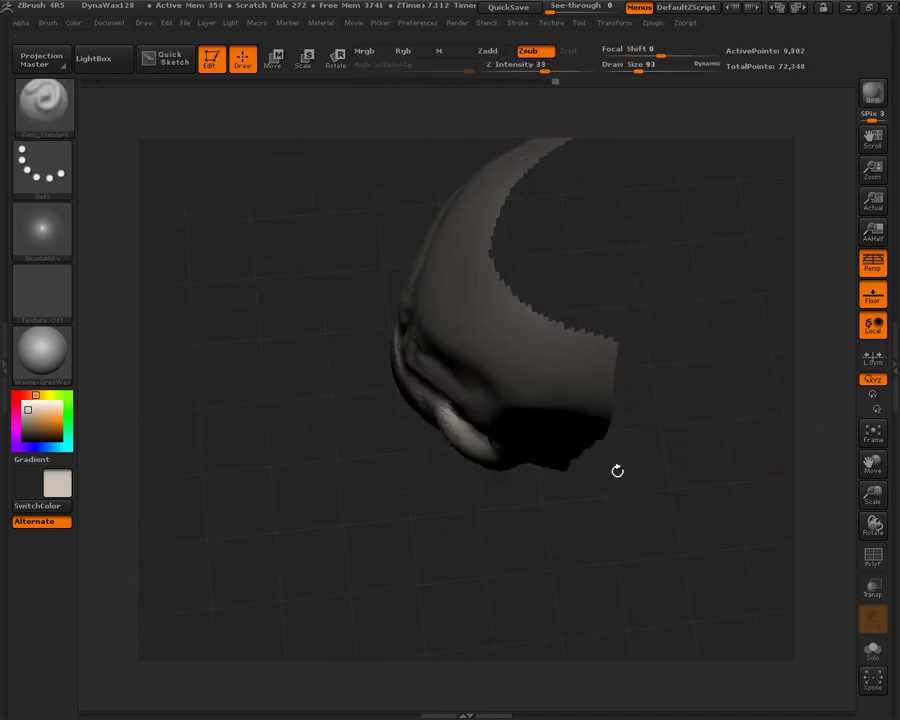
# Step: Turn on double-sided display for the isolated mesh, leaving the transparency option off
pyautogui.click(890, 461)
pyautogui.click(713, 588)
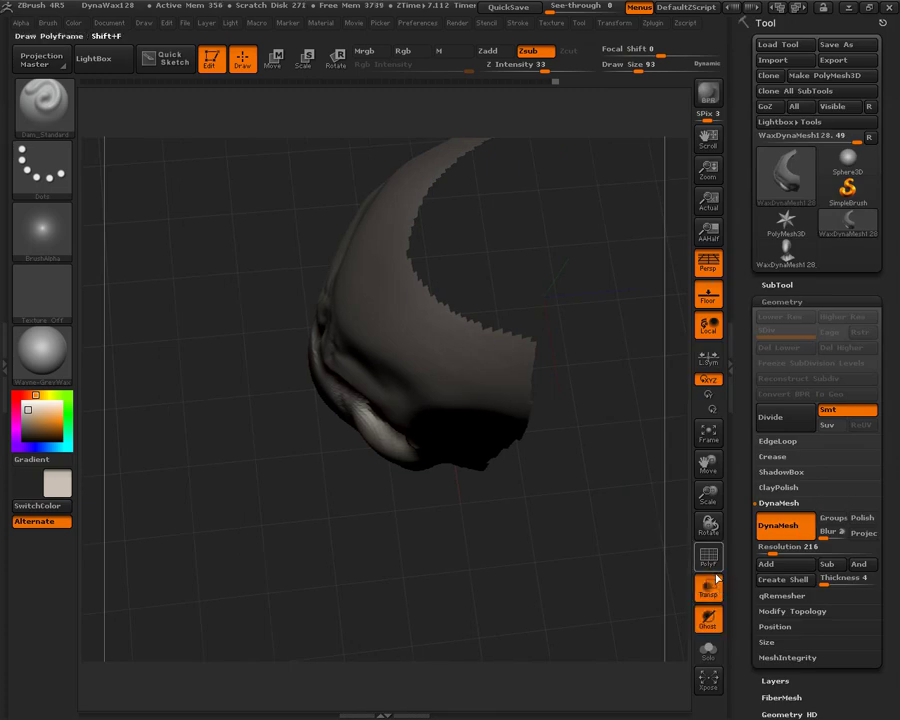
pyautogui.click(711, 589)
pyautogui.moveTo(741, 612); pyautogui.dragTo(741, 459)
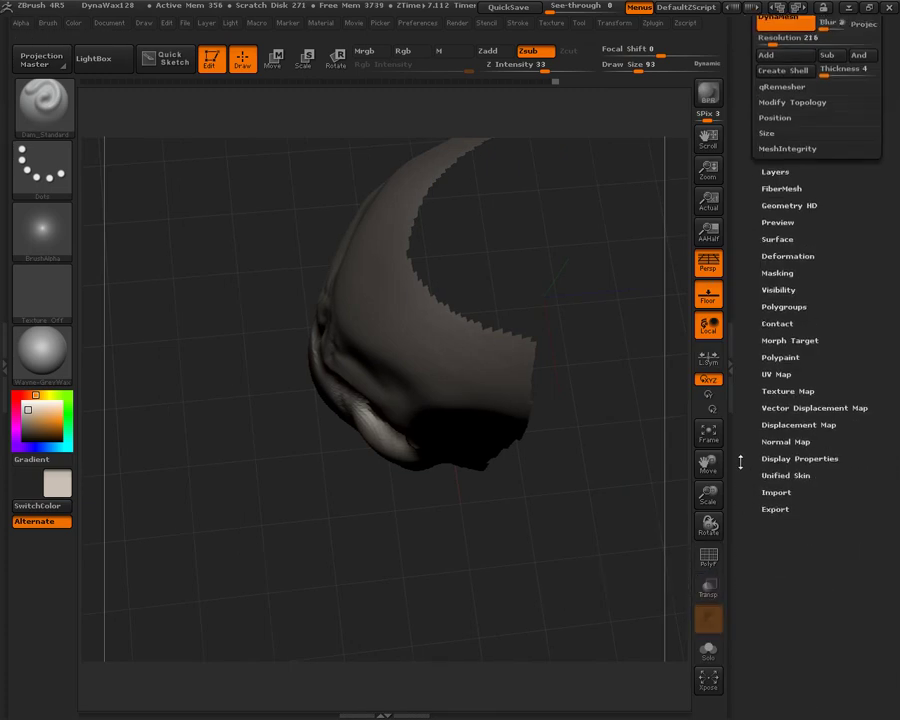
pyautogui.click(782, 276)
pyautogui.moveTo(802, 298); pyautogui.dragTo(810, 382)
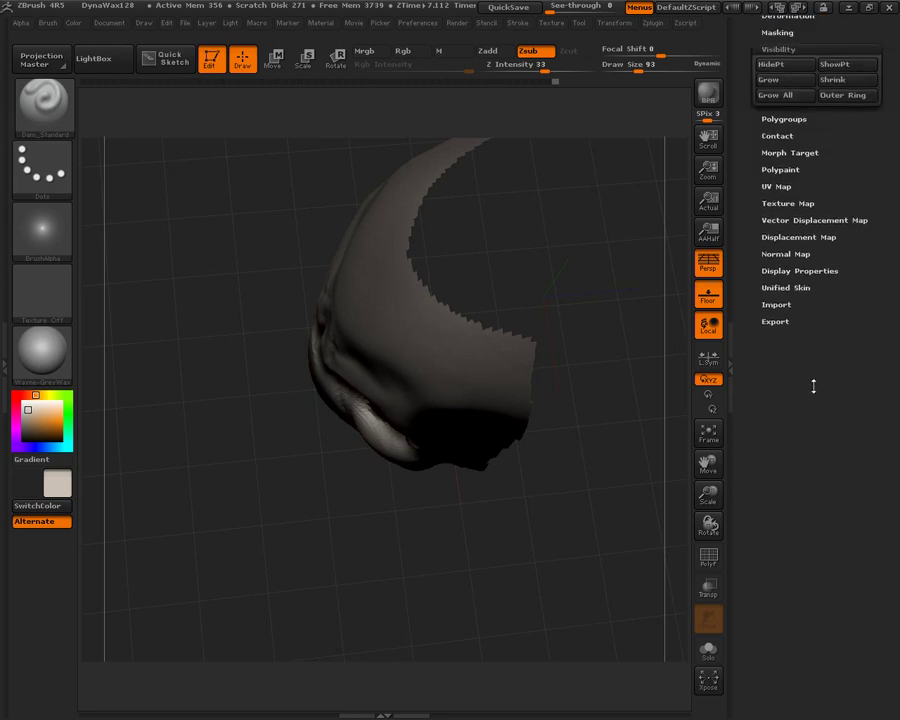
pyautogui.click(797, 271)
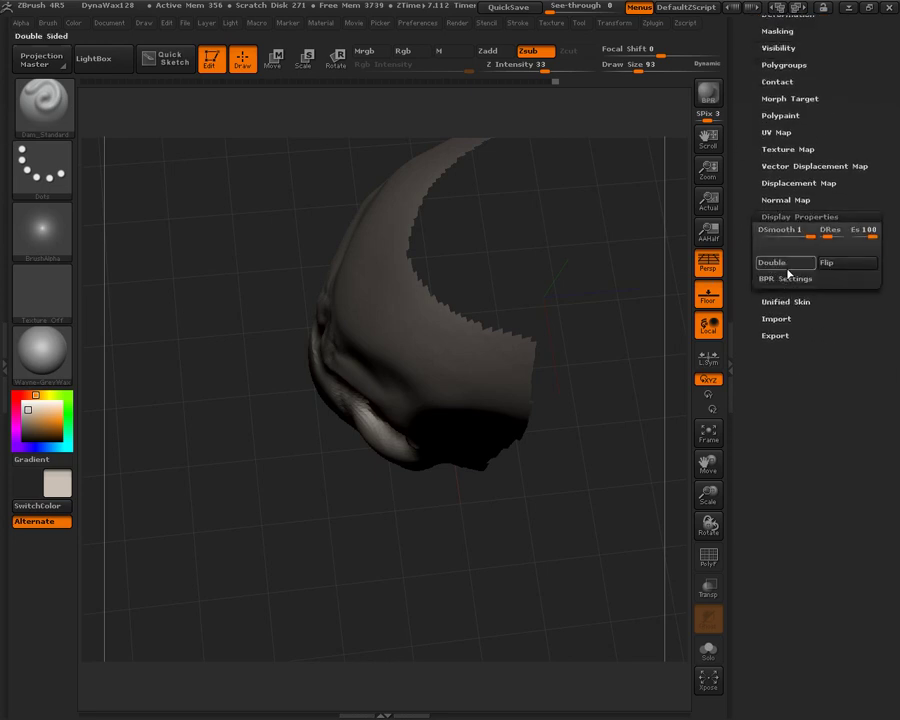
pyautogui.click(772, 262)
# Step: Reshape the eyelid forms around the eye socket from the side with the Move Topological brush
pyautogui.moveTo(624, 283)
pyautogui.mouseDown()
pyautogui.moveTo(573, 305)
pyautogui.moveTo(558, 281)
pyautogui.mouseUp()
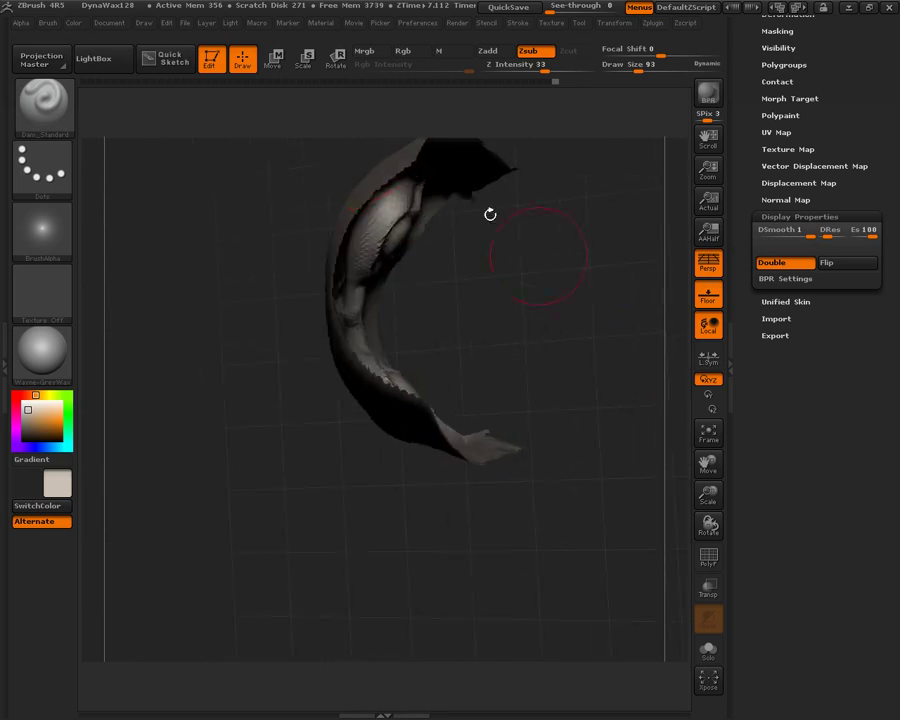
pyautogui.click(43, 100)
pyautogui.click(387, 121)
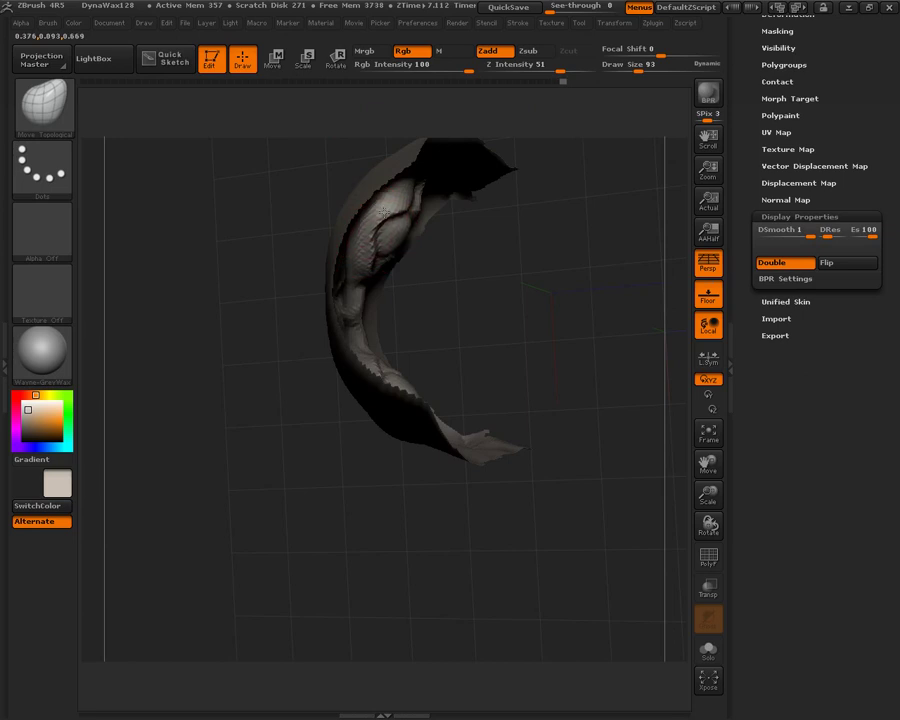
pyautogui.moveTo(467, 265); pyautogui.dragTo(634, 264)
pyautogui.moveTo(351, 219); pyautogui.dragTo(342, 196)
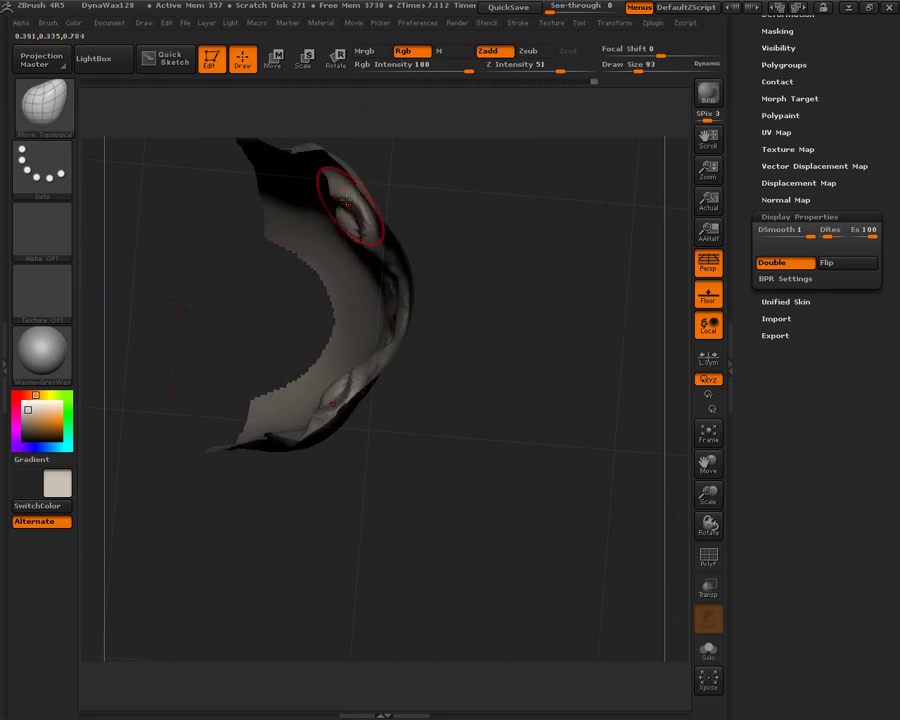
pyautogui.moveTo(506, 215)
pyautogui.mouseDown()
pyautogui.moveTo(436, 210)
pyautogui.moveTo(427, 236)
pyautogui.mouseUp()
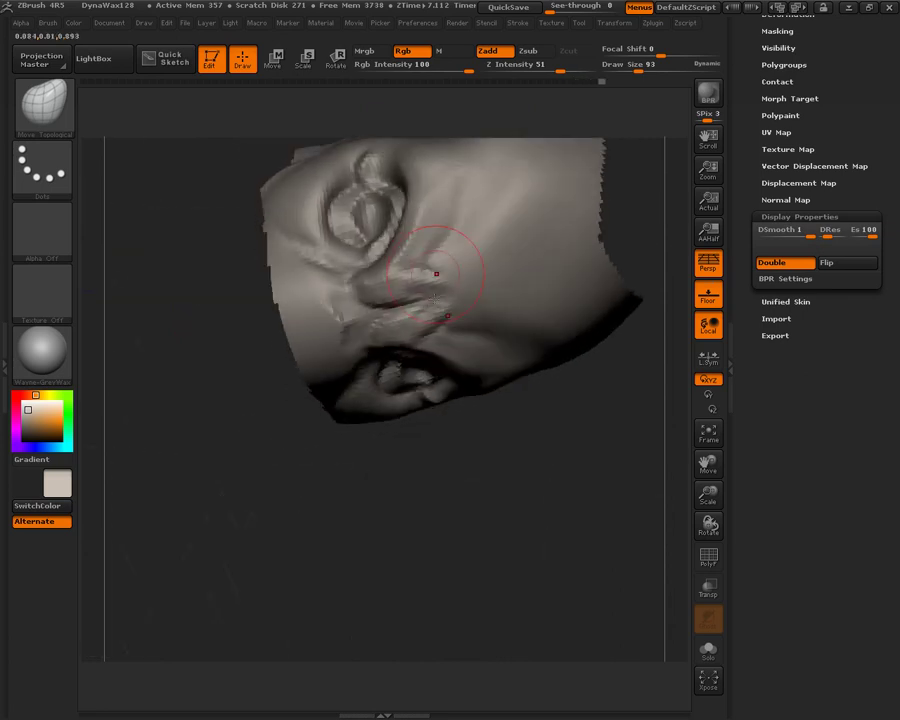
pyautogui.moveTo(554, 510)
pyautogui.mouseDown()
pyautogui.moveTo(580, 510)
pyautogui.moveTo(516, 488)
pyautogui.moveTo(526, 572)
pyautogui.moveTo(584, 534)
pyautogui.moveTo(565, 468)
pyautogui.moveTo(402, 374)
pyautogui.mouseUp()
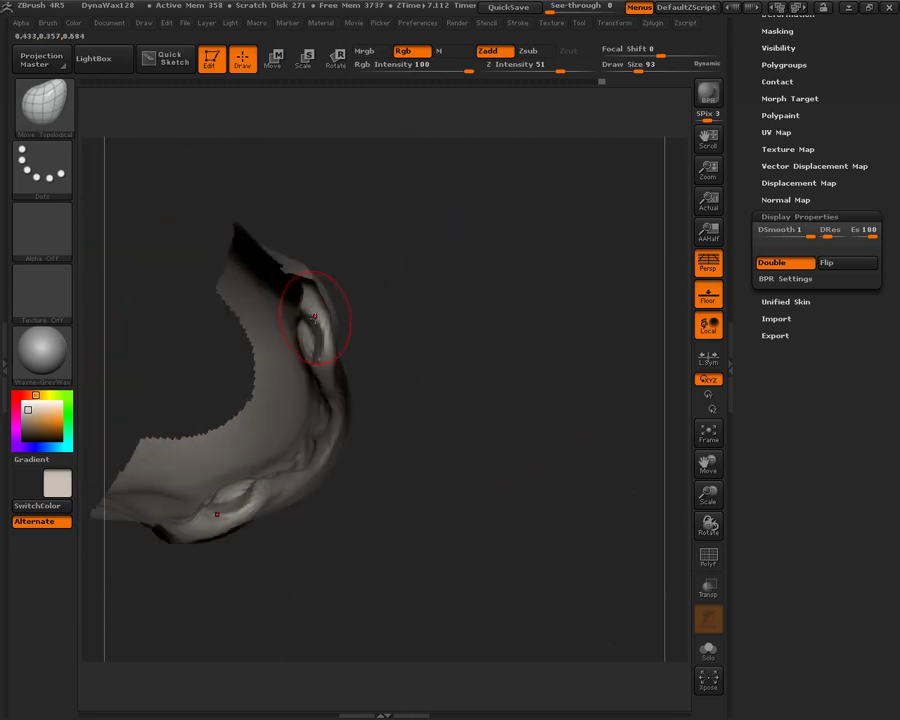
pyautogui.moveTo(321, 328); pyautogui.dragTo(320, 317)
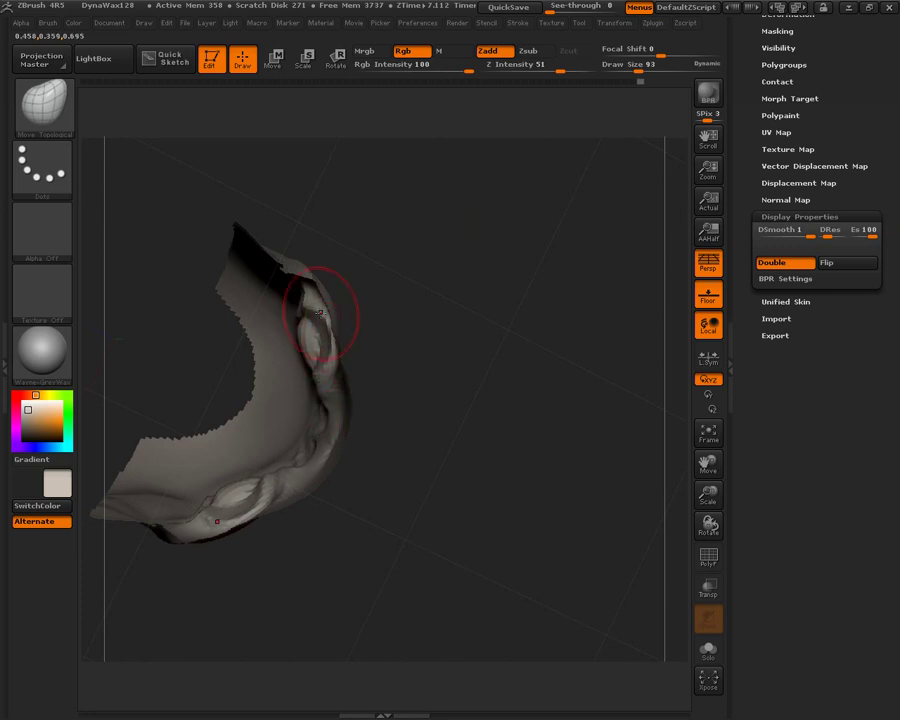
# Step: Adjust the curvature of the eyelids toward the outer eye corners, working from above and below
pyautogui.moveTo(410, 343)
pyautogui.mouseDown()
pyautogui.moveTo(486, 313)
pyautogui.moveTo(500, 412)
pyautogui.moveTo(539, 336)
pyautogui.moveTo(466, 366)
pyautogui.moveTo(583, 299)
pyautogui.moveTo(578, 217)
pyautogui.moveTo(506, 233)
pyautogui.moveTo(536, 221)
pyautogui.moveTo(497, 313)
pyautogui.mouseUp()
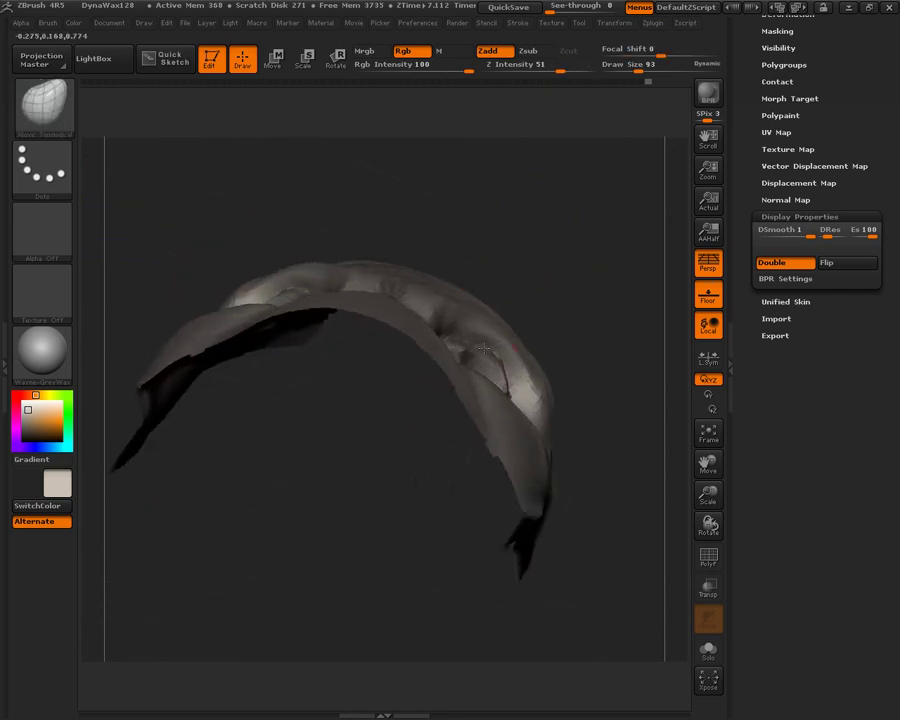
pyautogui.moveTo(613, 297)
pyautogui.mouseDown()
pyautogui.moveTo(597, 305)
pyautogui.moveTo(570, 380)
pyautogui.moveTo(603, 307)
pyautogui.mouseUp()
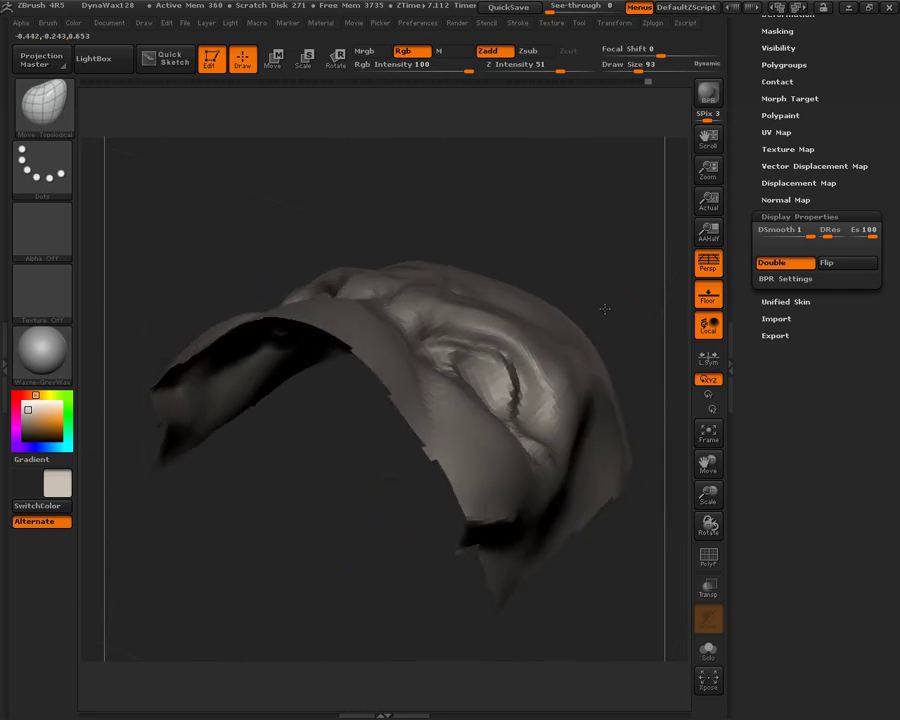
pyautogui.moveTo(512, 418); pyautogui.dragTo(521, 409)
pyautogui.moveTo(600, 322); pyautogui.dragTo(532, 412)
pyautogui.moveTo(596, 376)
pyautogui.mouseDown()
pyautogui.moveTo(599, 396)
pyautogui.moveTo(597, 378)
pyautogui.moveTo(504, 385)
pyautogui.moveTo(526, 426)
pyautogui.mouseUp()
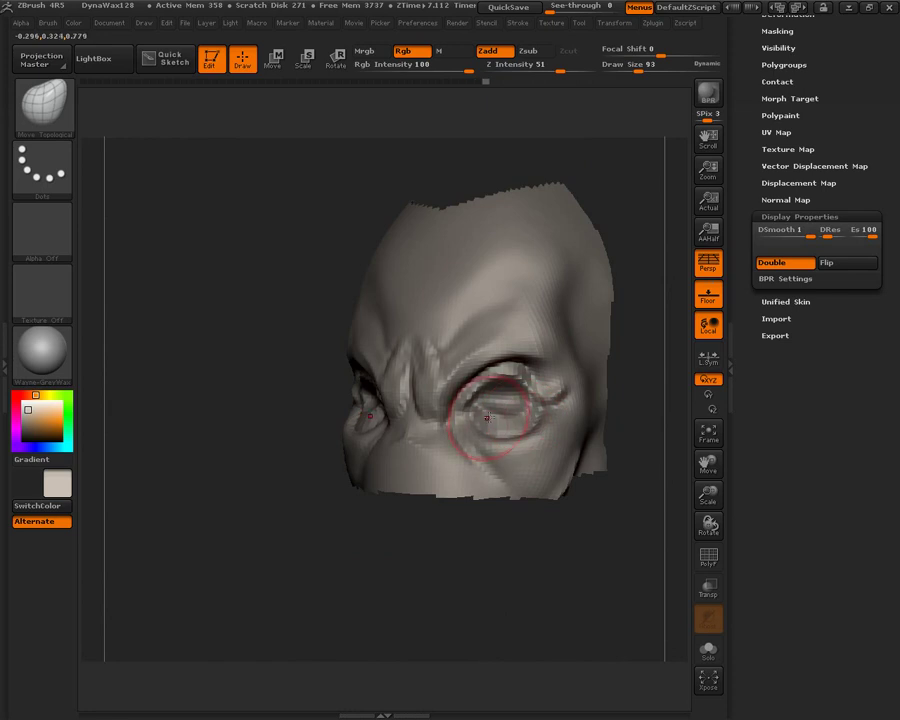
# Step: Adjust the inner eye corner at a draw size of 42 and unhide the whole head
pyautogui.keyDown('alt'); pyautogui.moveTo(260, 439); pyautogui.dragTo(380, 582); pyautogui.keyUp('alt')
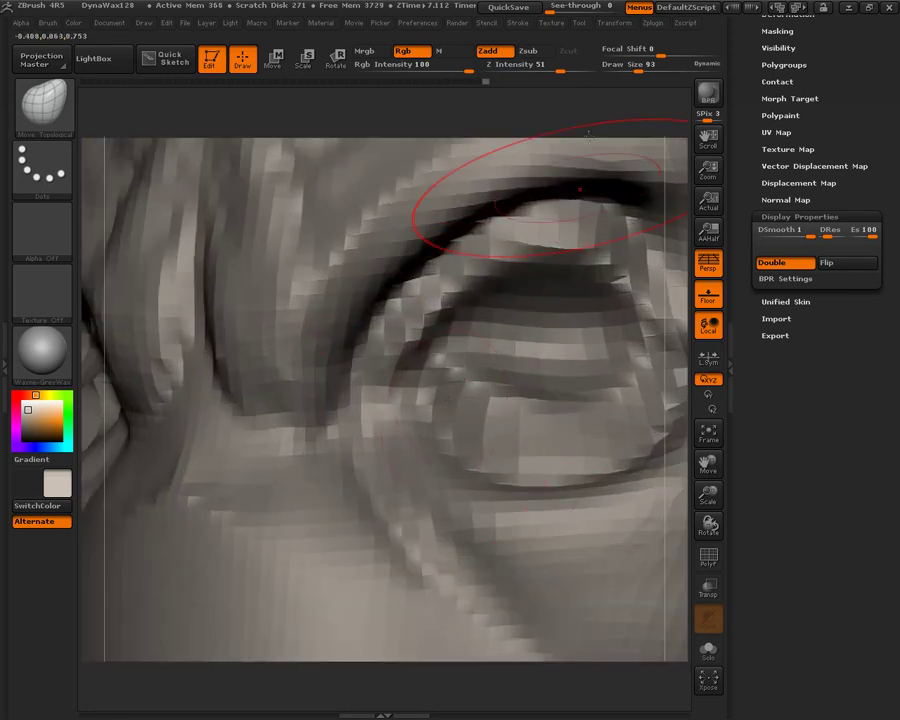
pyautogui.moveTo(646, 63); pyautogui.dragTo(636, 64)
pyautogui.moveTo(464, 386)
pyautogui.mouseDown()
pyautogui.moveTo(447, 359)
pyautogui.moveTo(452, 378)
pyautogui.moveTo(456, 370)
pyautogui.mouseUp()
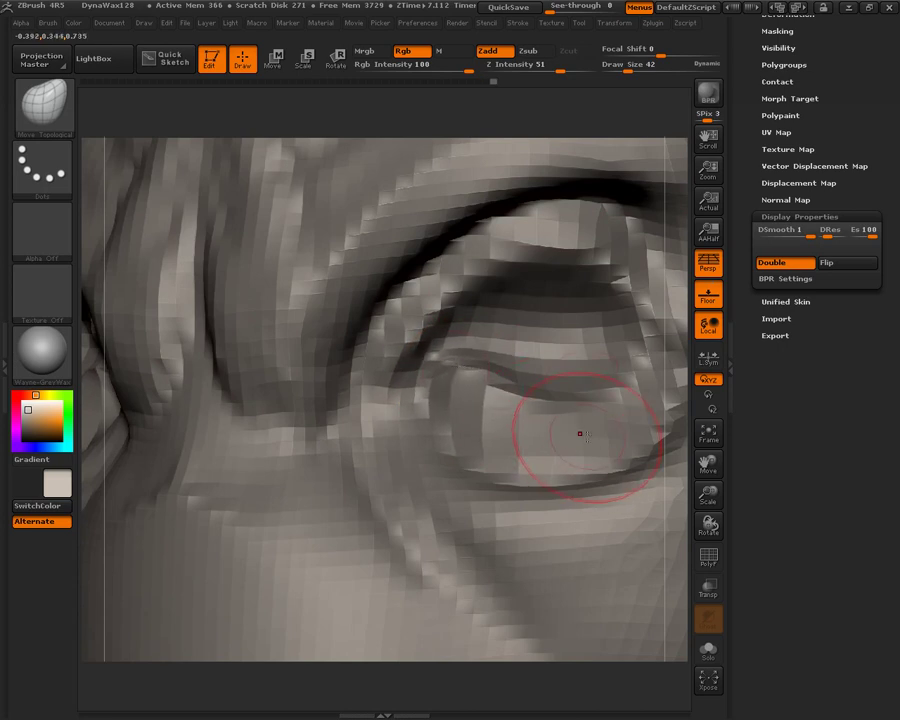
pyautogui.press('f')
pyautogui.keyDown('ctrl'); pyautogui.keyDown('shift'); pyautogui.click(639, 290); pyautogui.keyUp('shift'); pyautogui.keyUp('ctrl')
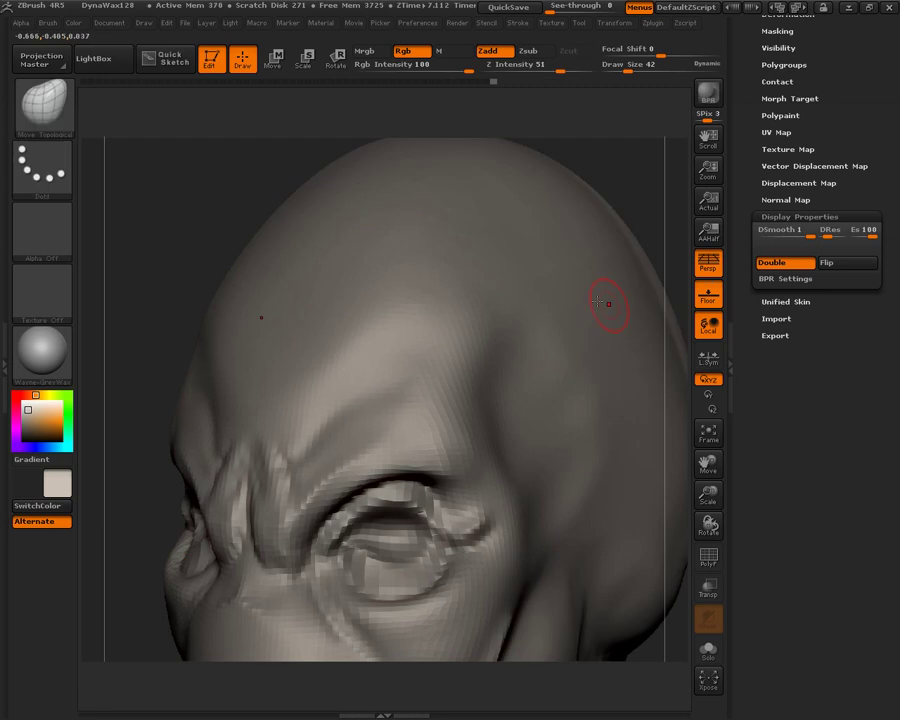
# Step: Insert symmetrical sphere eyeballs into the eye sockets with the InsertSphere brush
pyautogui.keyDown('alt'); pyautogui.moveTo(149, 348); pyautogui.dragTo(113, 175); pyautogui.keyUp('alt')
pyautogui.moveTo(356, 309); pyautogui.dragTo(580, 450)
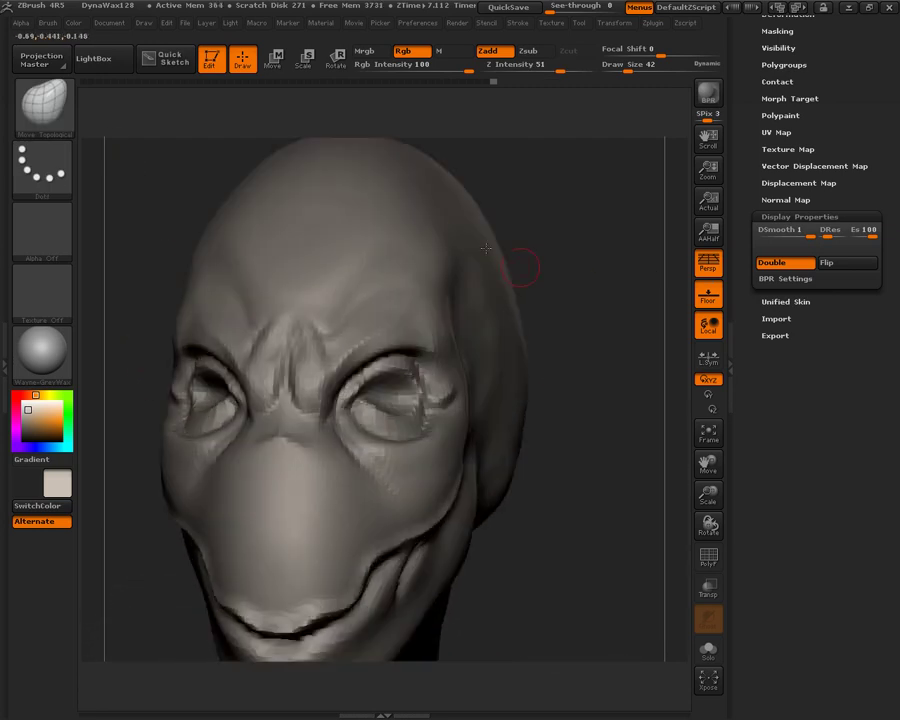
pyautogui.click(42, 100)
pyautogui.click(259, 131)
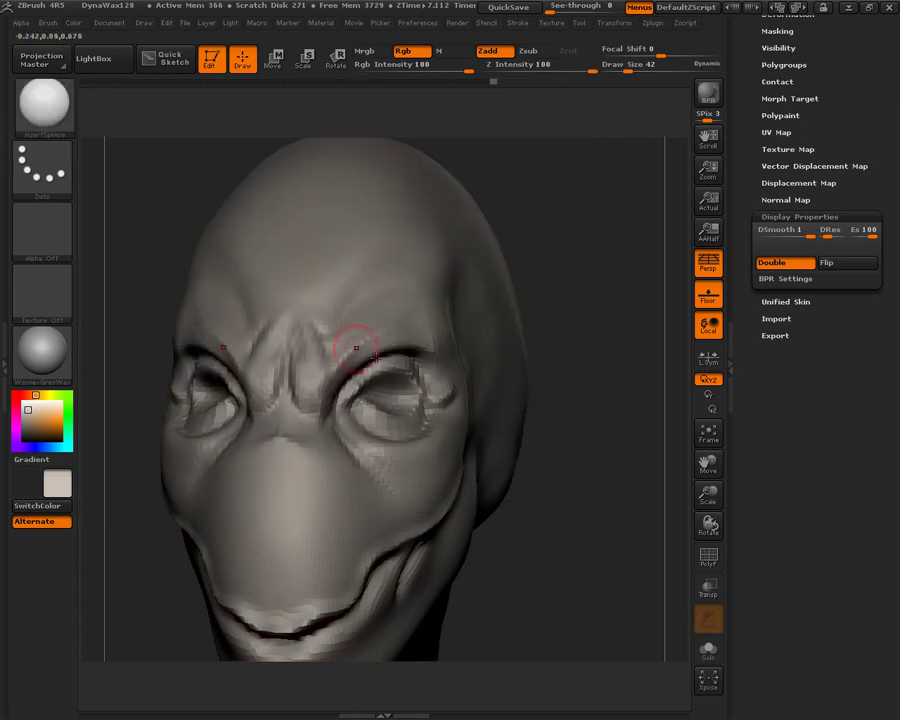
pyautogui.moveTo(391, 395); pyautogui.dragTo(413, 422)
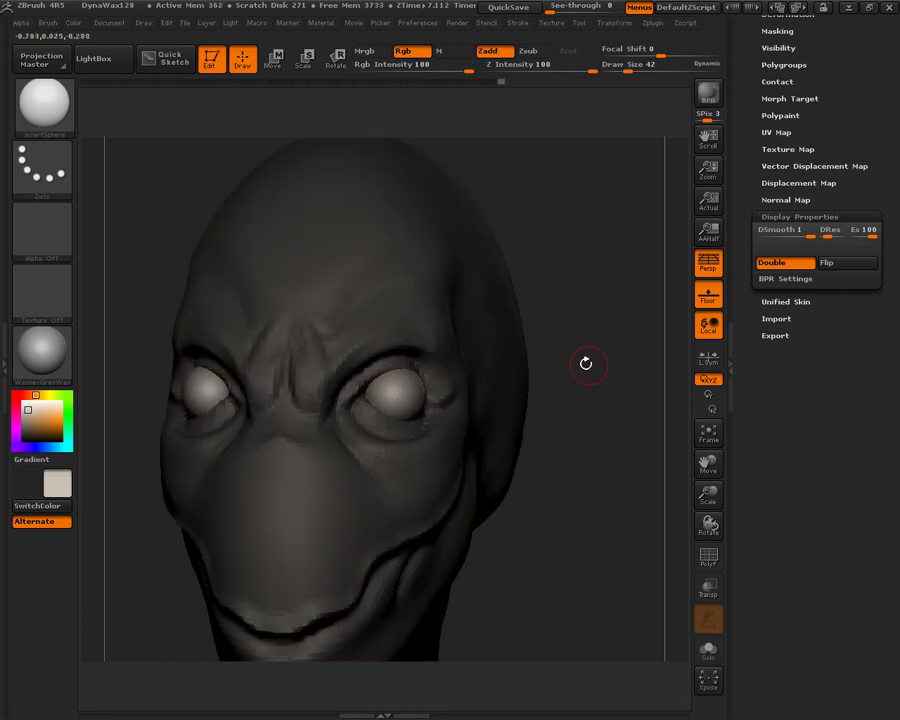
# Step: Show the polygroups and split the eyeballs from the head into their own subtool with Groups Split
pyautogui.hotkey('shift', 'f')
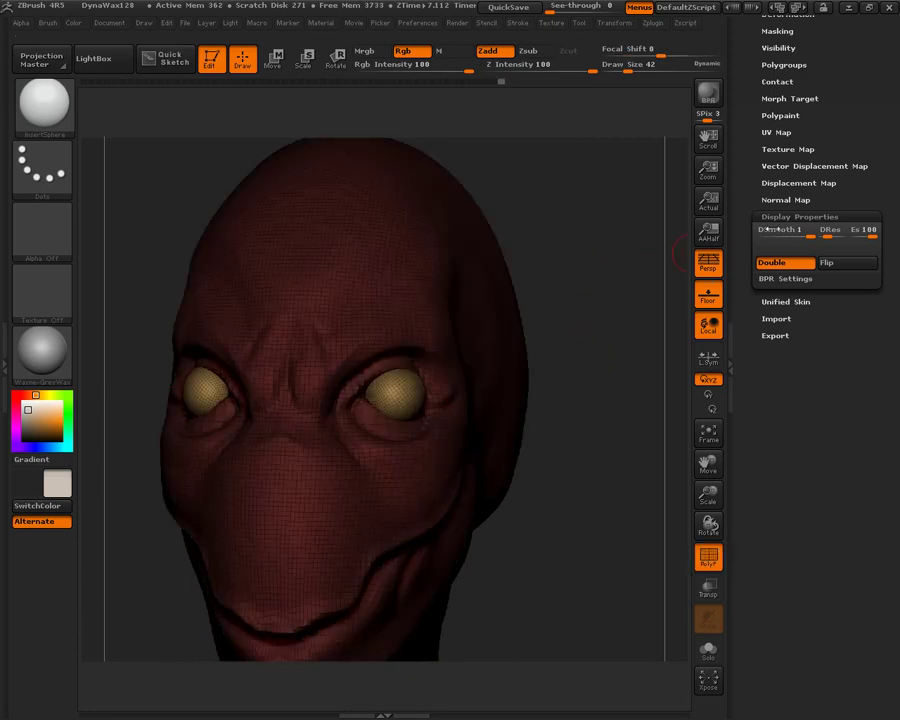
pyautogui.scroll(5, 780, 104)
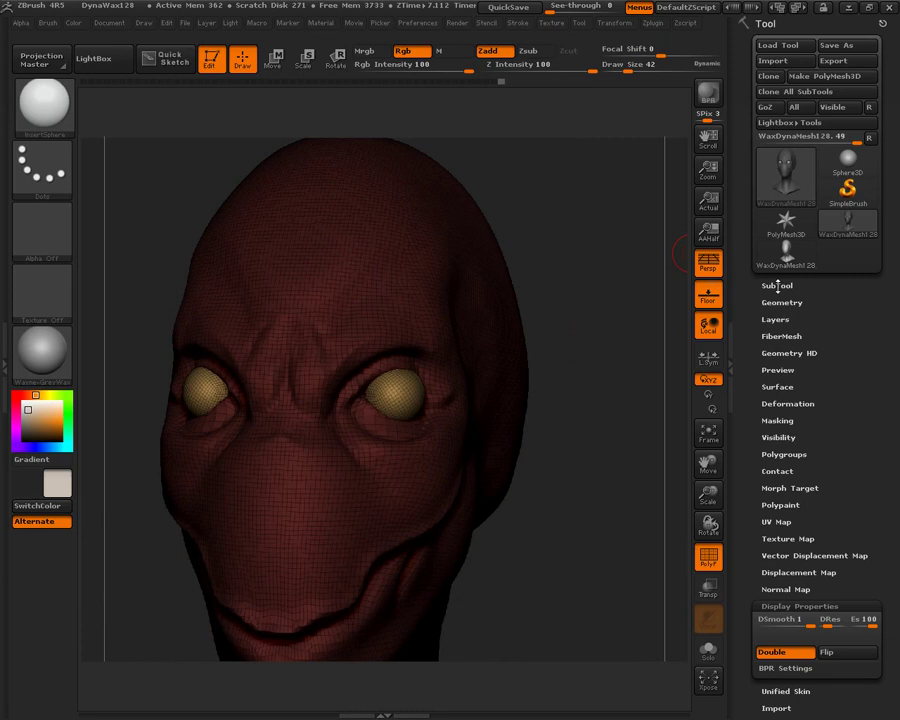
pyautogui.click(778, 285)
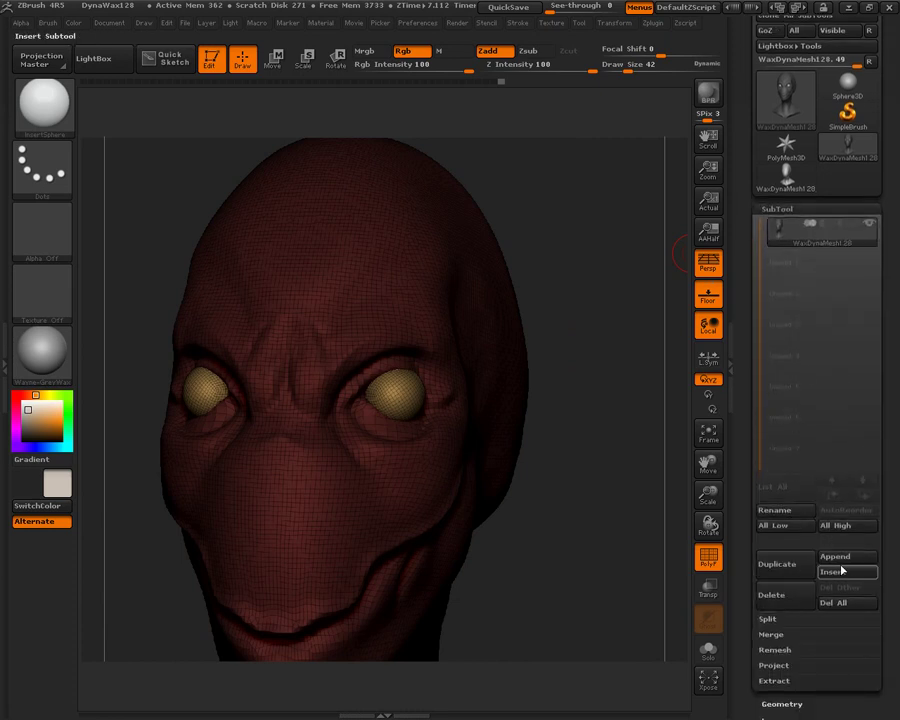
pyautogui.click(790, 620)
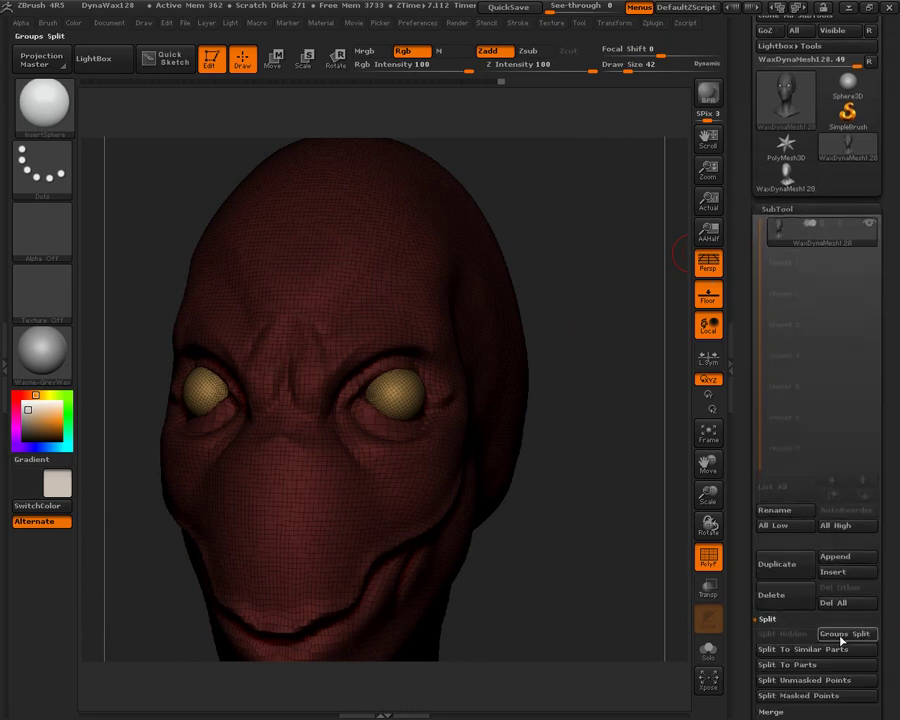
pyautogui.click(842, 634)
pyautogui.click(716, 660)
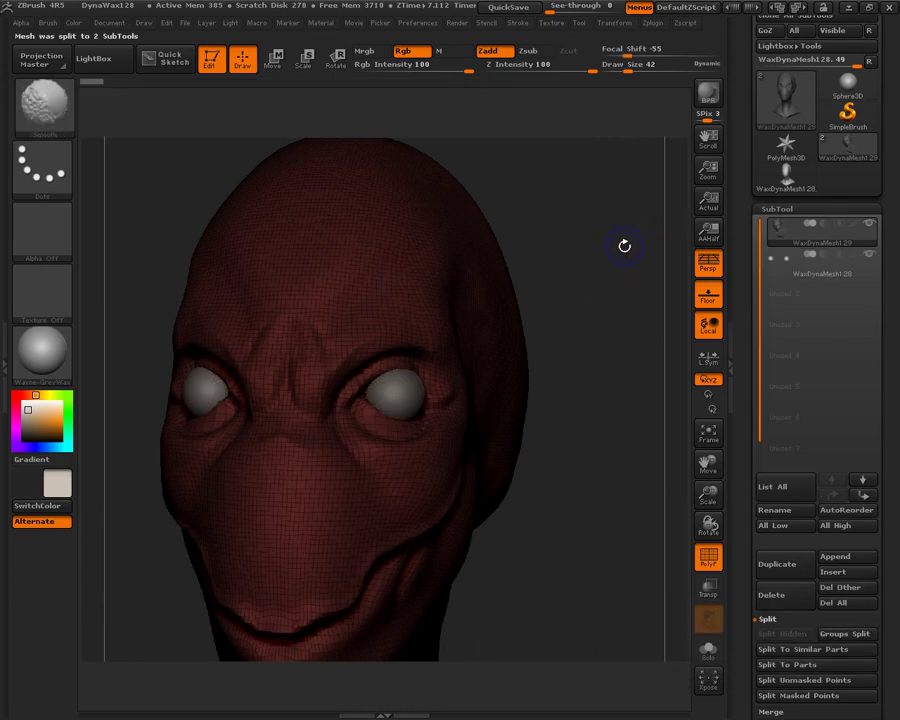
# Step: Turn off the polyframe, clear the mask, and make the eyeball subtool active with the head hidden
pyautogui.hotkey('shift', 'f')
pyautogui.keyDown('ctrl'); pyautogui.moveTo(615, 245); pyautogui.dragTo(621, 317); pyautogui.keyUp('ctrl')
pyautogui.keyDown('alt'); pyautogui.click(476, 250); pyautogui.keyUp('alt')
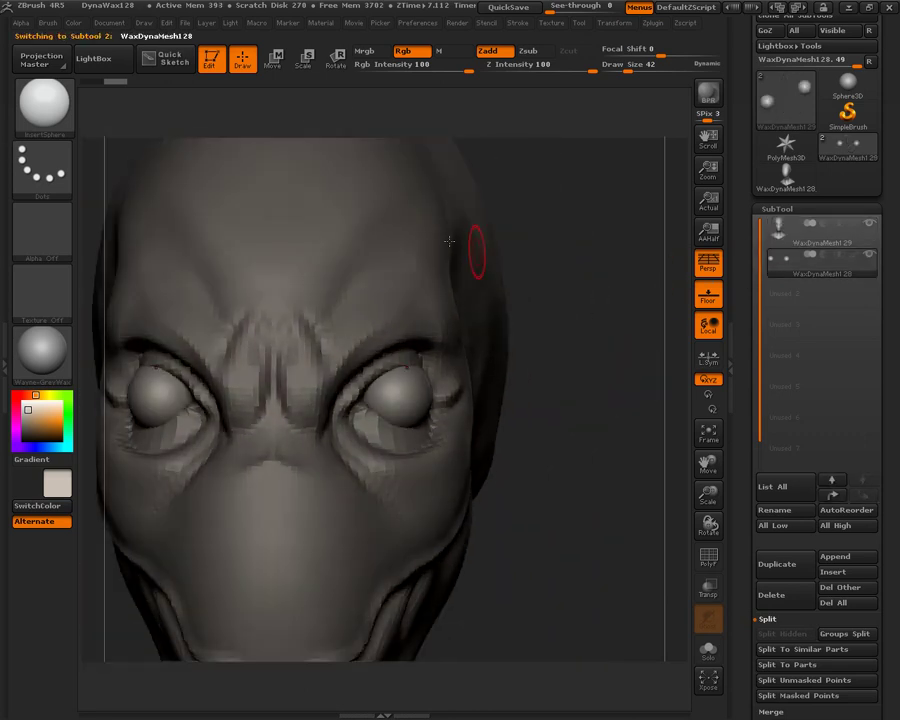
pyautogui.press('w')
pyautogui.keyDown('ctrl'); pyautogui.keyDown('shift'); pyautogui.moveTo(588, 238); pyautogui.dragTo(325, 518); pyautogui.keyUp('shift'); pyautogui.keyUp('ctrl')
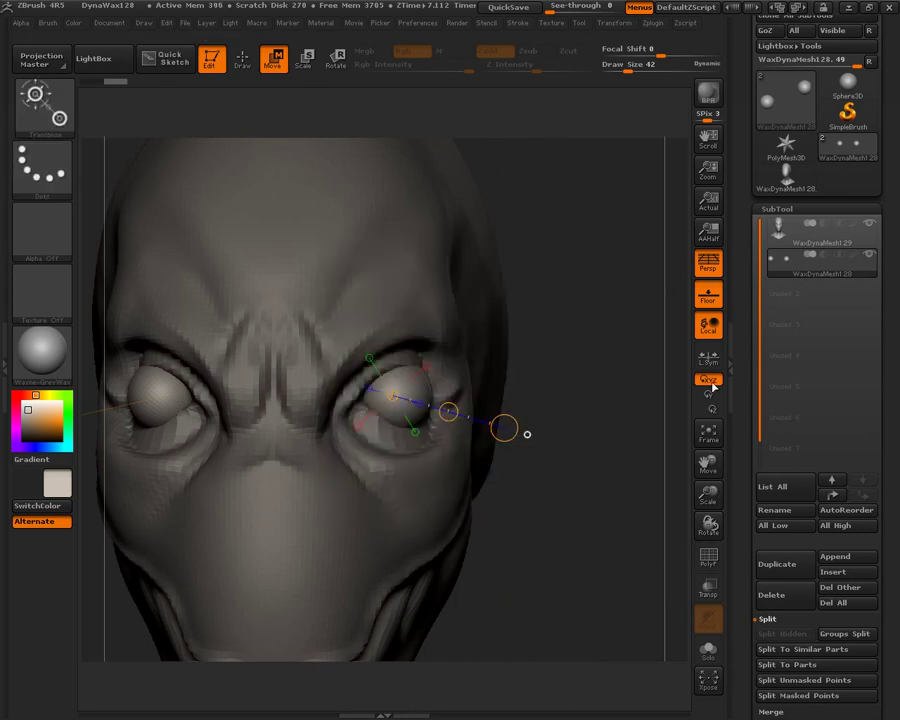
pyautogui.click(868, 228)
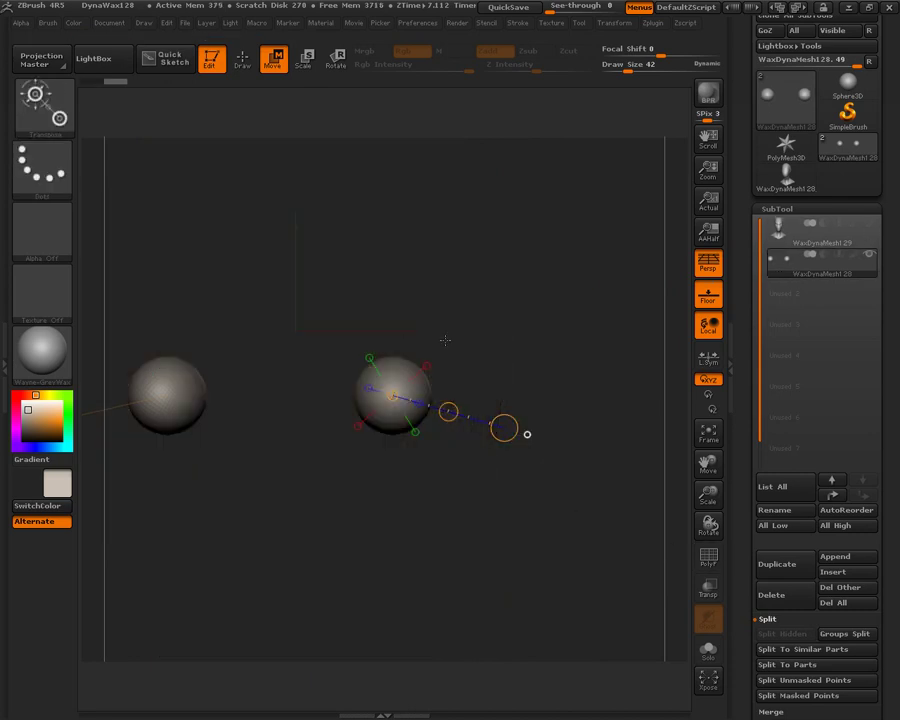
# Step: Isolate one eyeball and permanently remove the other by deleting the hidden geometry
pyautogui.keyDown('ctrl'); pyautogui.keyDown('shift'); pyautogui.moveTo(540, 238); pyautogui.dragTo(315, 551); pyautogui.keyUp('shift'); pyautogui.keyUp('ctrl')
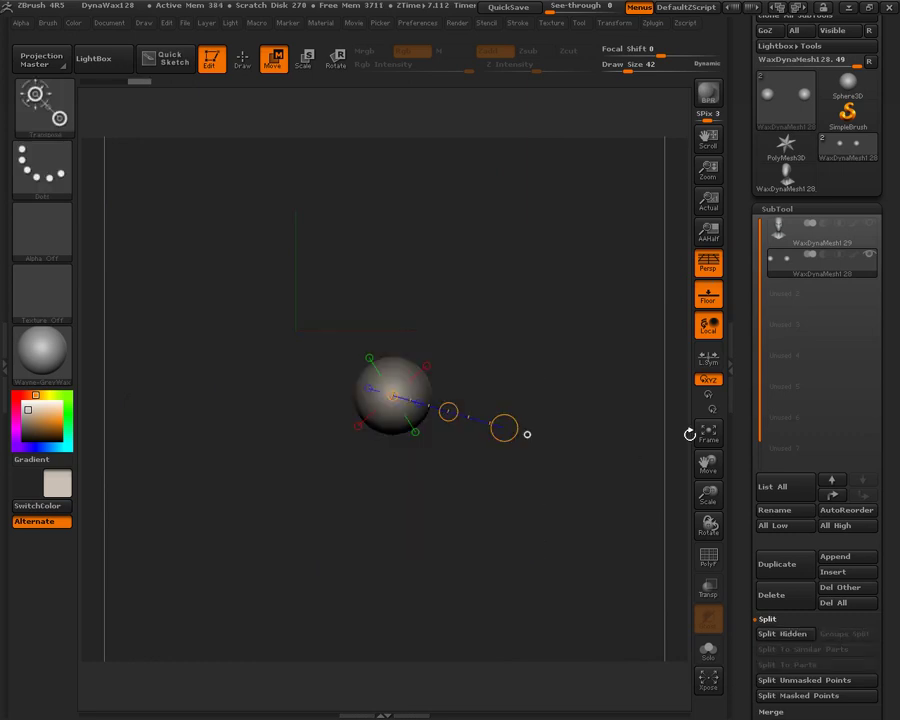
pyautogui.moveTo(744, 534); pyautogui.dragTo(742, 428)
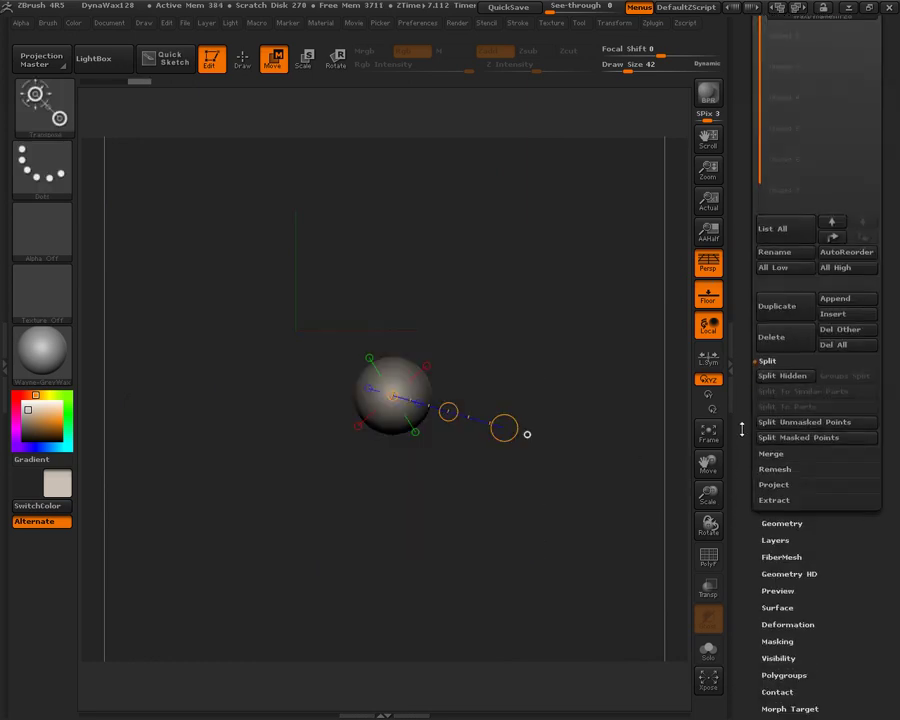
pyautogui.click(768, 355)
pyautogui.click(773, 446)
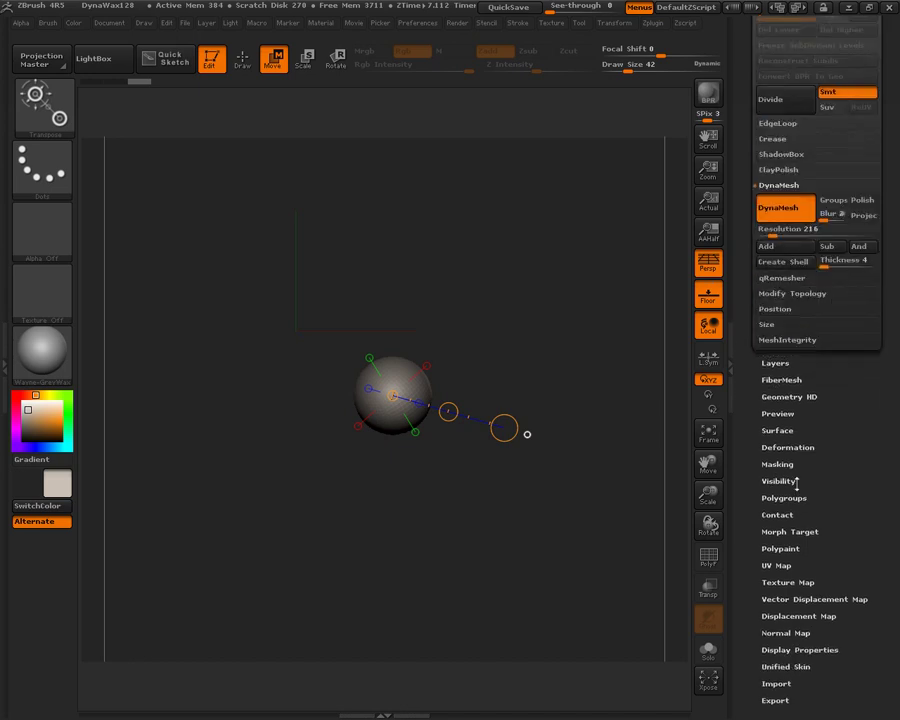
pyautogui.click(767, 316)
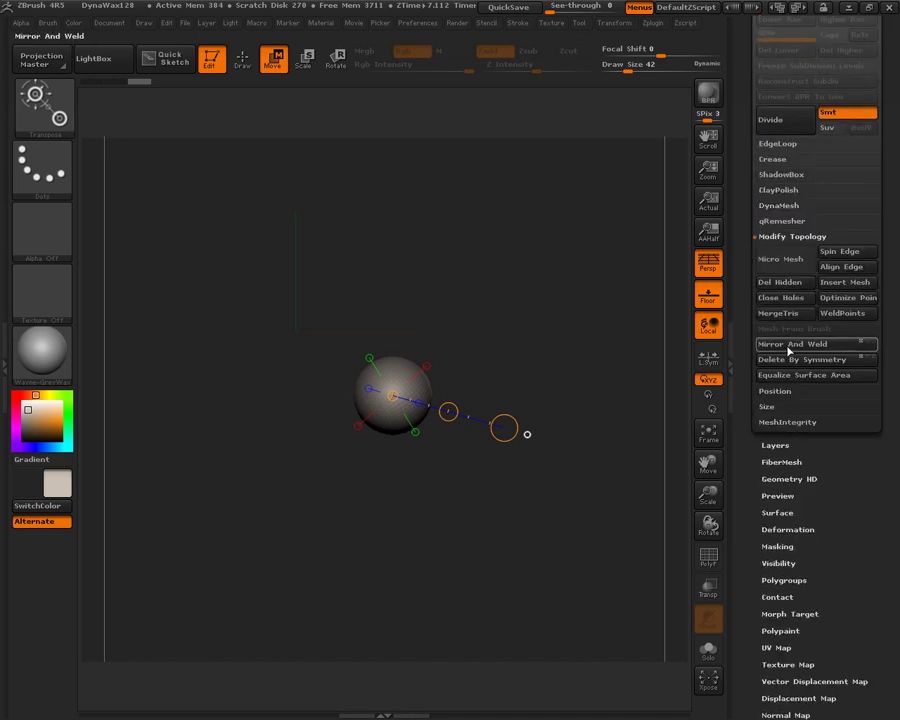
pyautogui.click(783, 284)
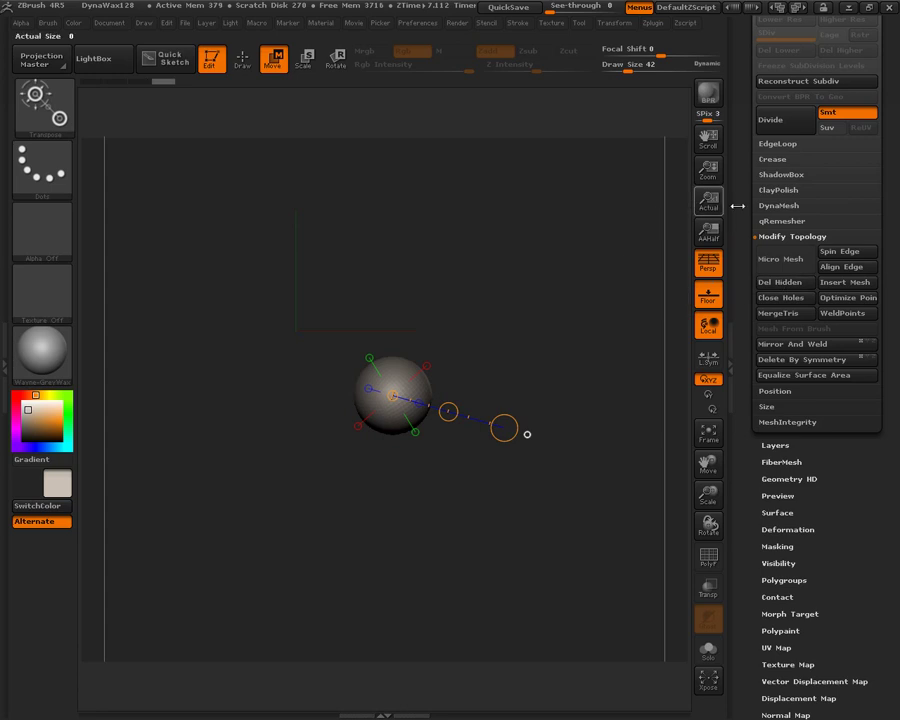
pyautogui.click(768, 237)
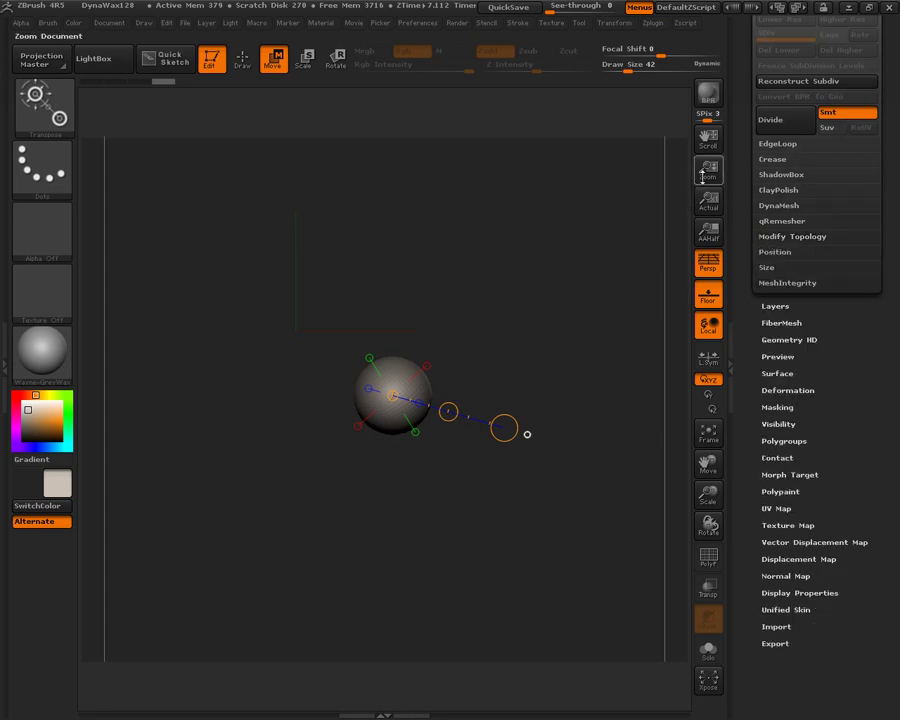
# Step: Show the head subtool again and move the remaining eyeball within its socket using a vertical Transpose line
pyautogui.scroll(5, 780, 280)
pyautogui.click(776, 285)
pyautogui.click(868, 223)
pyautogui.moveTo(402, 291); pyautogui.dragTo(404, 524)
pyautogui.moveTo(404, 410); pyautogui.dragTo(393, 408)
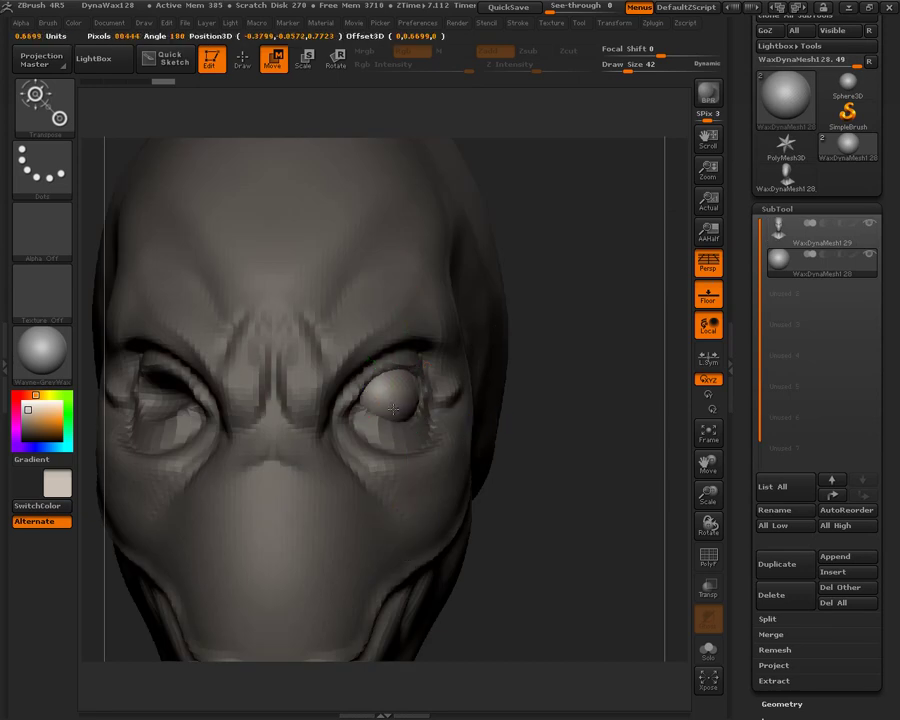
pyautogui.moveTo(530, 394); pyautogui.dragTo(567, 280)
pyautogui.click(410, 418)
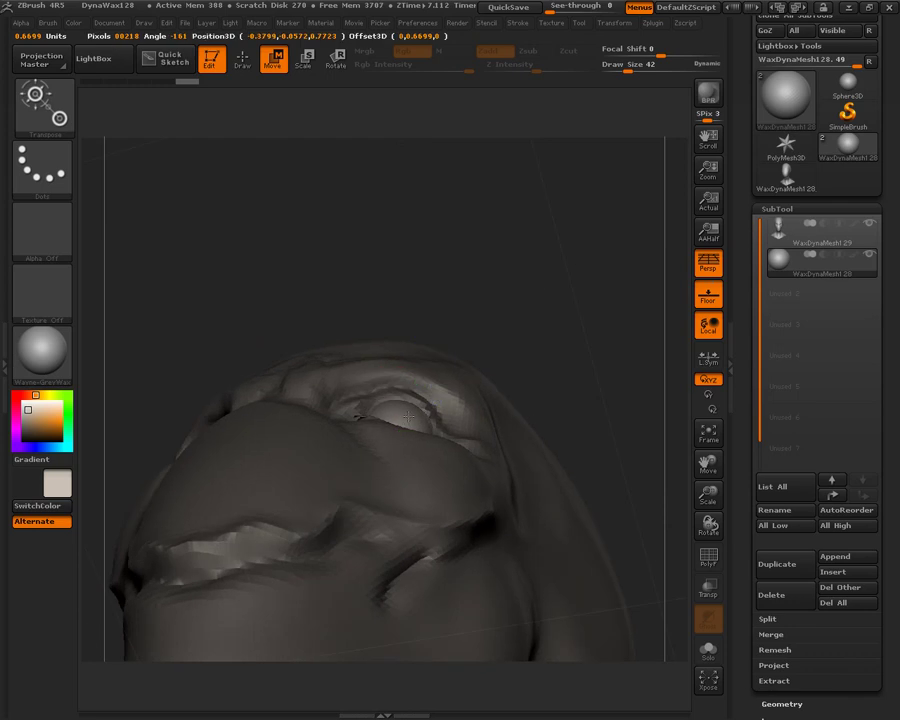
pyautogui.moveTo(590, 330); pyautogui.dragTo(484, 410)
pyautogui.moveTo(618, 487)
pyautogui.mouseDown()
pyautogui.moveTo(508, 488)
pyautogui.moveTo(621, 490)
pyautogui.mouseUp()
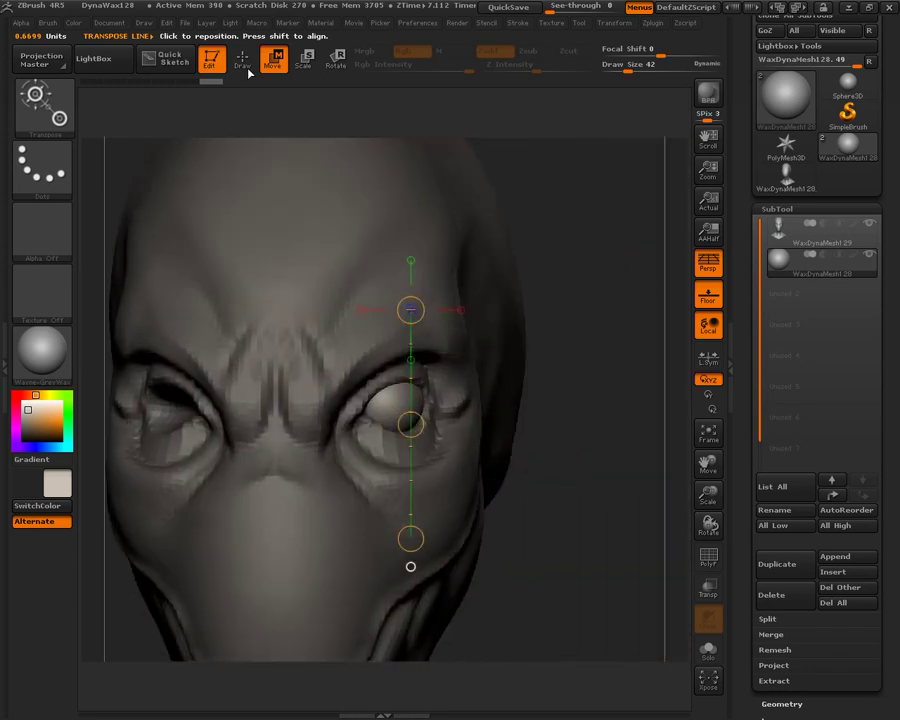
# Step: Return to Draw mode, make the head subtool active, and choose the Move Topological brush
pyautogui.press('q')
pyautogui.keyDown('alt'); pyautogui.click(556, 165); pyautogui.keyUp('alt')
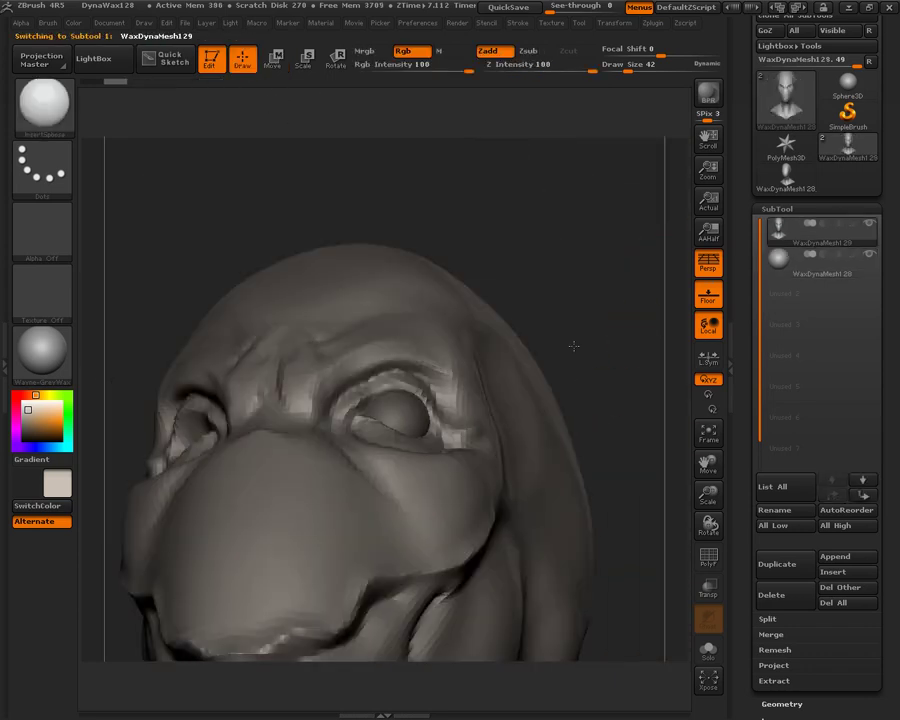
pyautogui.moveTo(573, 346); pyautogui.dragTo(434, 340)
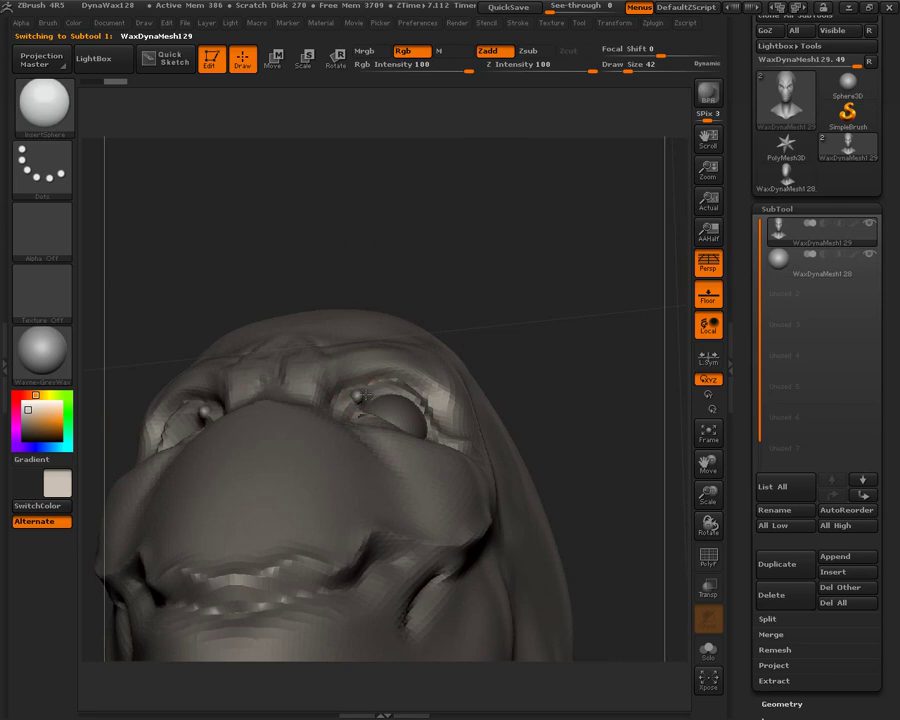
pyautogui.click(42, 103)
pyautogui.click(359, 122)
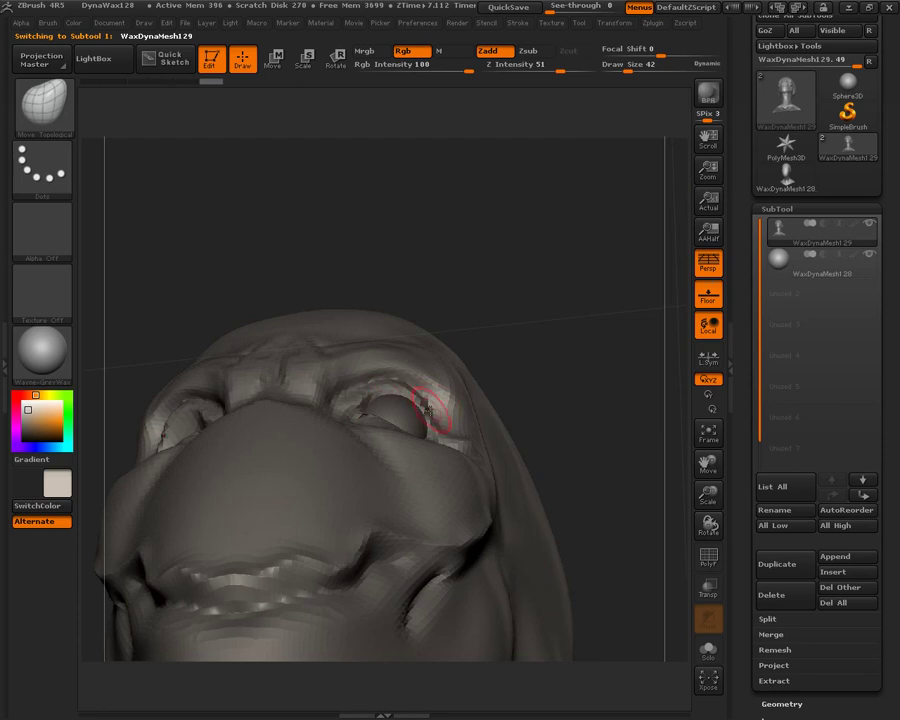
# Step: Isolate the band of the head around the eyes and set the brush's draw size to 39
pyautogui.moveTo(508, 354); pyautogui.dragTo(420, 472)
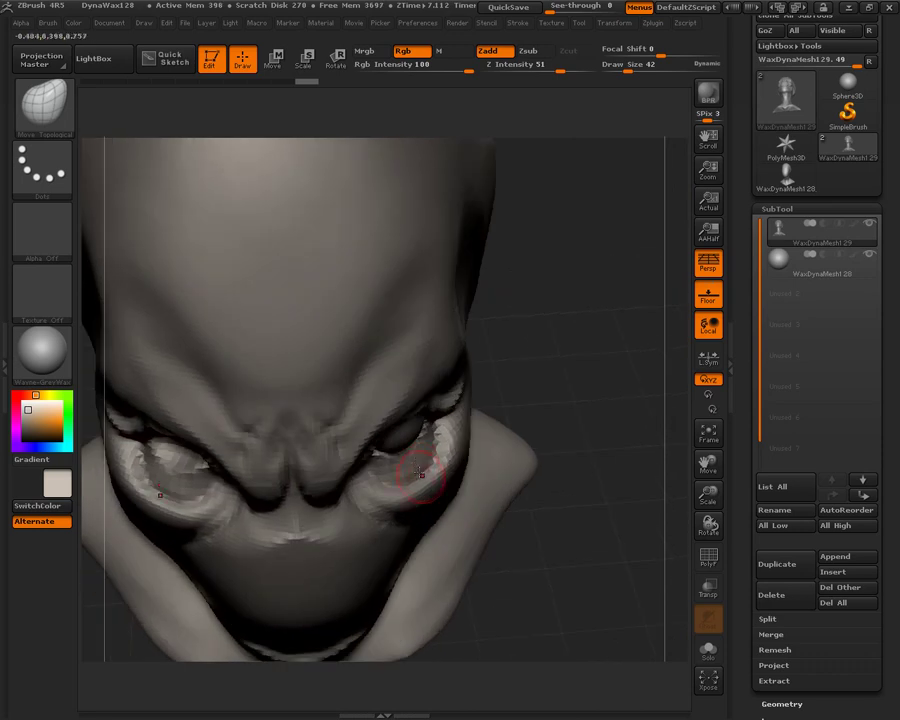
pyautogui.moveTo(527, 392)
pyautogui.mouseDown()
pyautogui.moveTo(554, 410)
pyautogui.moveTo(413, 462)
pyautogui.mouseUp()
pyautogui.moveTo(560, 450); pyautogui.dragTo(385, 458)
pyautogui.moveTo(336, 573)
pyautogui.keyDown('ctrl'); pyautogui.keyDown('shift'); pyautogui.mouseDown()
pyautogui.moveTo(538, 394)
pyautogui.moveTo(546, 376)
pyautogui.mouseUp(); pyautogui.keyUp('shift'); pyautogui.keyUp('ctrl')
pyautogui.moveTo(500, 525)
pyautogui.mouseDown()
pyautogui.moveTo(490, 600)
pyautogui.moveTo(485, 567)
pyautogui.mouseUp()
pyautogui.moveTo(475, 460); pyautogui.dragTo(494, 438)
pyautogui.moveTo(494, 486)
pyautogui.mouseDown()
pyautogui.moveTo(572, 478)
pyautogui.moveTo(418, 434)
pyautogui.moveTo(530, 422)
pyautogui.moveTo(492, 261)
pyautogui.moveTo(470, 330)
pyautogui.moveTo(491, 412)
pyautogui.moveTo(538, 354)
pyautogui.moveTo(428, 418)
pyautogui.mouseUp()
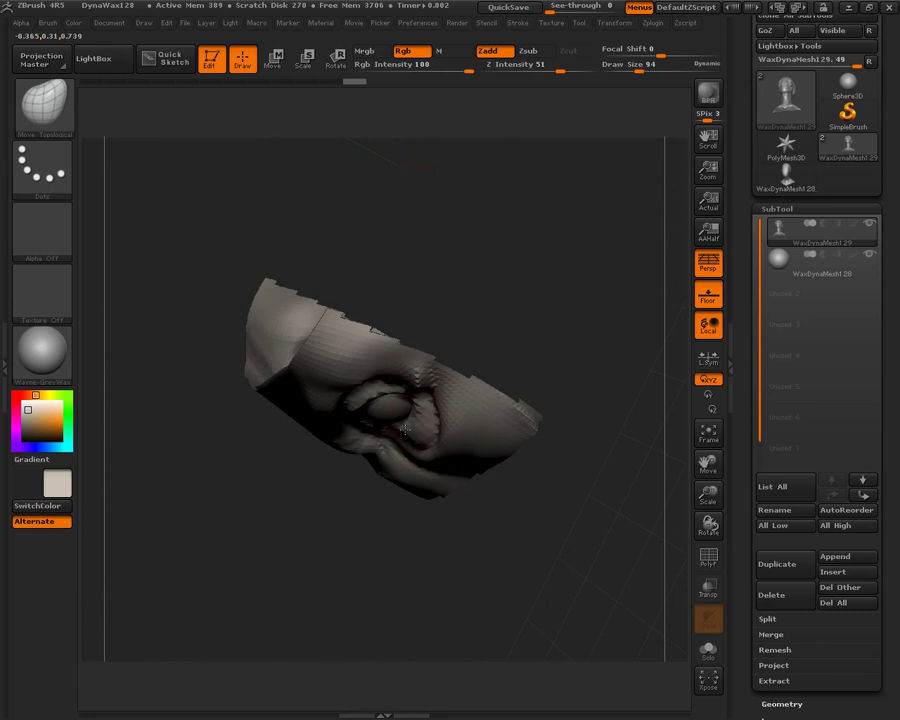
pyautogui.moveTo(612, 325)
pyautogui.mouseDown()
pyautogui.moveTo(651, 358)
pyautogui.moveTo(682, 540)
pyautogui.mouseUp()
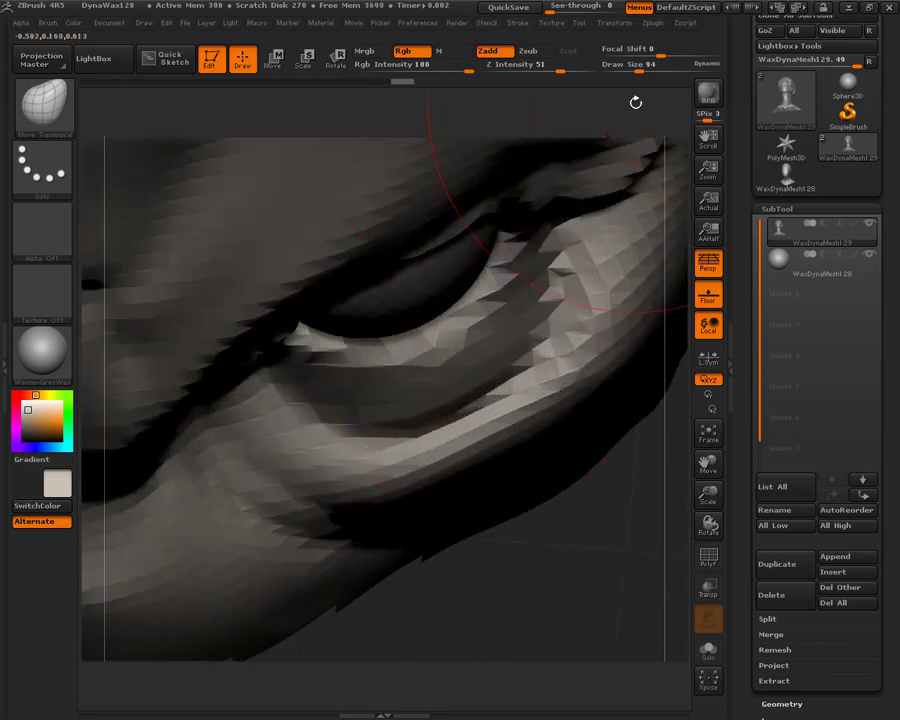
pyautogui.moveTo(637, 70); pyautogui.dragTo(625, 70)
# Step: Try to reshape the lower eyelid with Move Topological strokes and undo them
pyautogui.moveTo(552, 288); pyautogui.dragTo(520, 298)
pyautogui.moveTo(532, 359); pyautogui.dragTo(475, 388)
pyautogui.moveTo(436, 418); pyautogui.dragTo(314, 388)
pyautogui.hotkey('ctrl', 'z')
pyautogui.hotkey('ctrl', 'z')
pyautogui.hotkey('ctrl', 'z')
pyautogui.hotkey('ctrl', 'z')
pyautogui.hotkey('ctrl', 'z')
pyautogui.hotkey('ctrl', 'z')
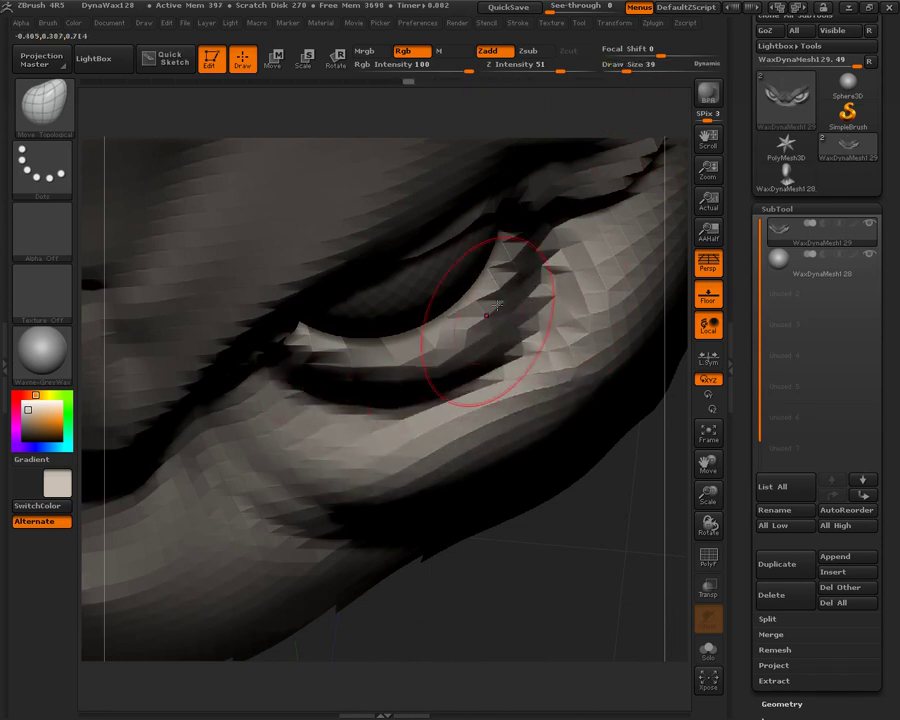
# Step: Pull the lower eyelid's edge up against the eyeball with Move Topological and unhide the rest of the head
pyautogui.moveTo(494, 338); pyautogui.dragTo(480, 324)
pyautogui.moveTo(453, 362); pyautogui.dragTo(440, 349)
pyautogui.moveTo(405, 390); pyautogui.dragTo(391, 375)
pyautogui.moveTo(316, 377)
pyautogui.mouseDown()
pyautogui.moveTo(301, 364)
pyautogui.moveTo(275, 370)
pyautogui.mouseUp()
pyautogui.moveTo(586, 544); pyautogui.dragTo(500, 490)
pyautogui.press('f')
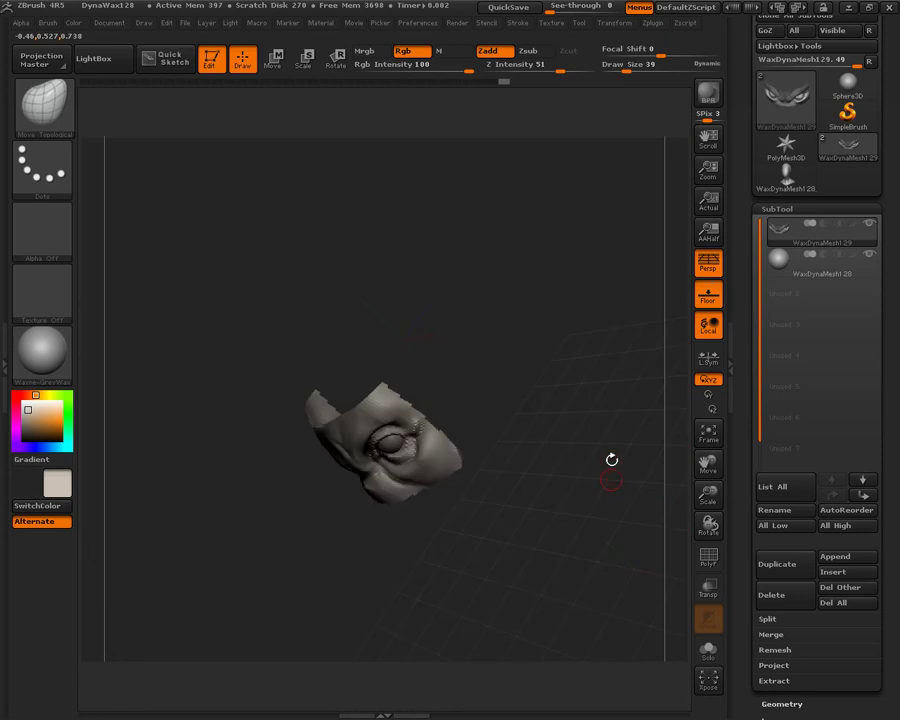
pyautogui.keyDown('ctrl'); pyautogui.keyDown('shift'); pyautogui.click(566, 322); pyautogui.keyUp('shift'); pyautogui.keyUp('ctrl')
pyautogui.keyDown('shift'); pyautogui.moveTo(576, 257); pyautogui.dragTo(602, 231); pyautogui.keyUp('shift')
pyautogui.moveTo(578, 364)
pyautogui.mouseDown()
pyautogui.moveTo(627, 380)
pyautogui.moveTo(617, 312)
pyautogui.mouseUp()
# Step: Duplicate the eyeball subtool and mirror one copy across X into the opposite socket
pyautogui.click(781, 267)
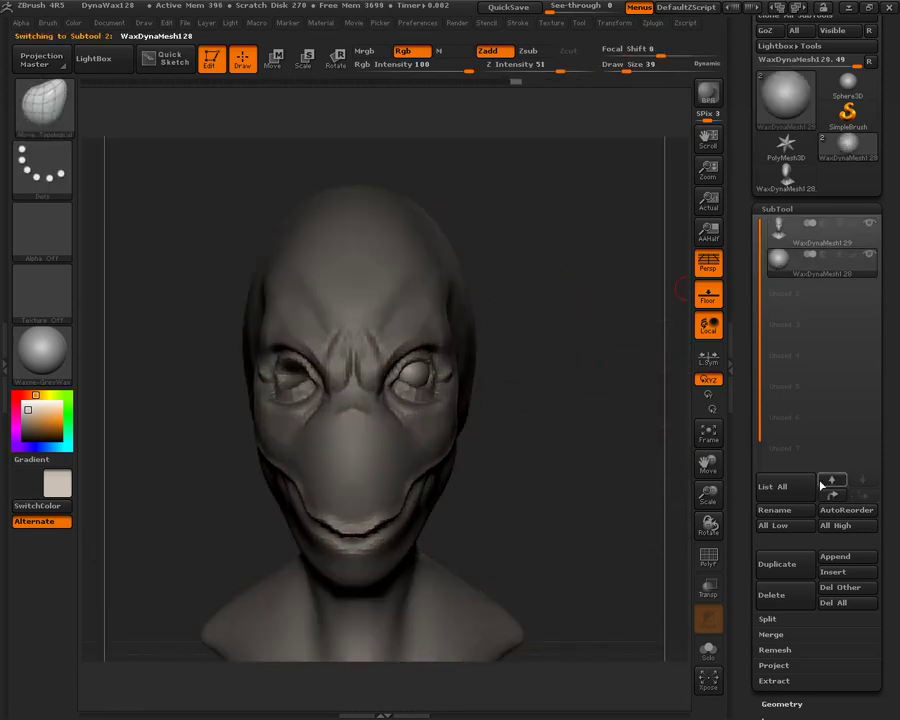
pyautogui.click(780, 564)
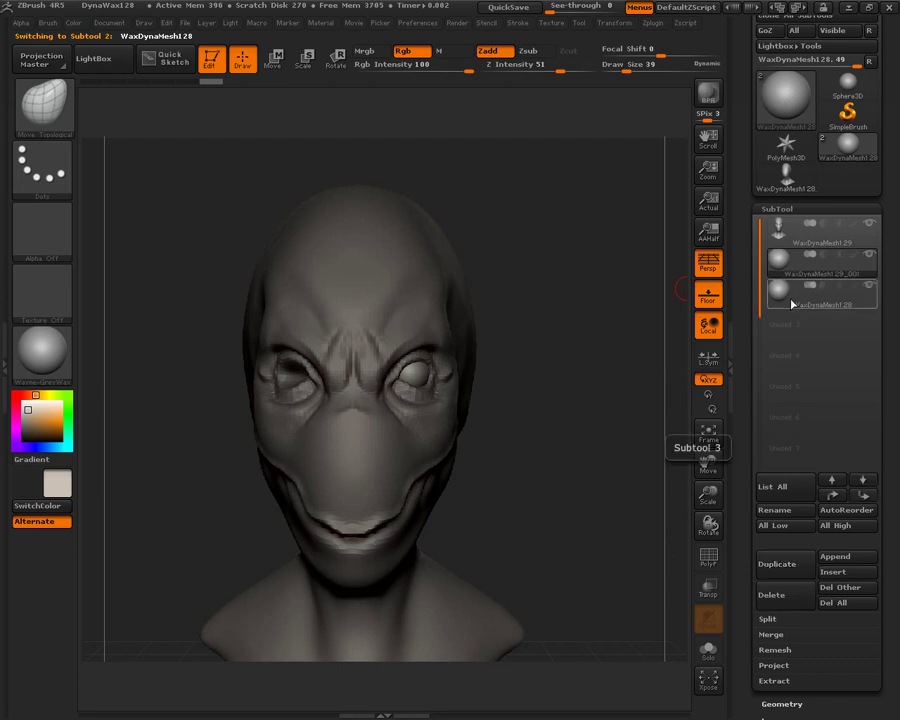
pyautogui.moveTo(741, 492); pyautogui.dragTo(733, 361)
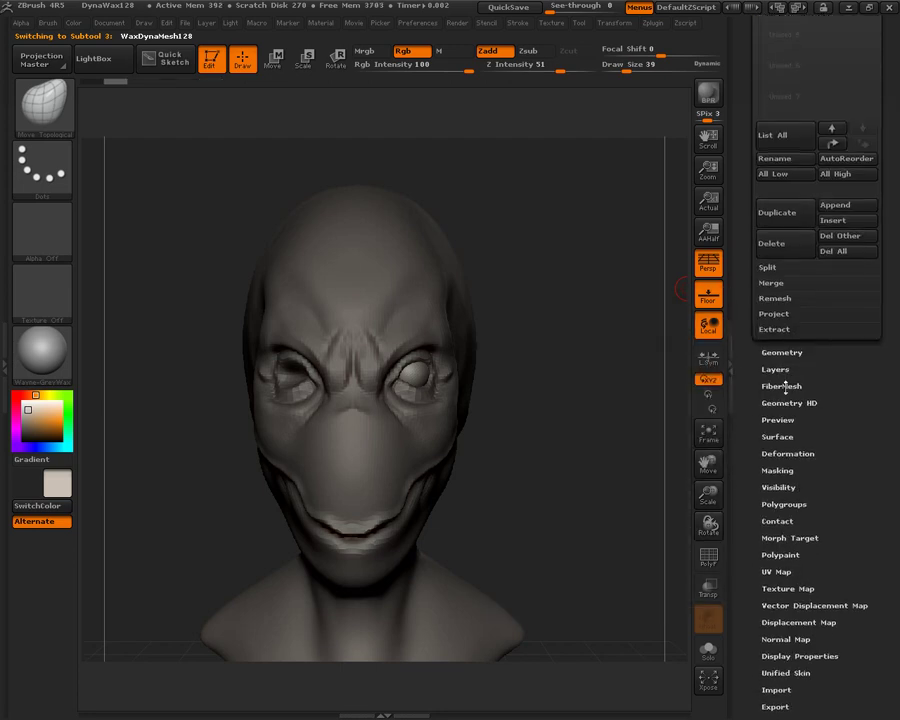
pyautogui.click(788, 453)
pyautogui.moveTo(794, 460); pyautogui.dragTo(800, 142)
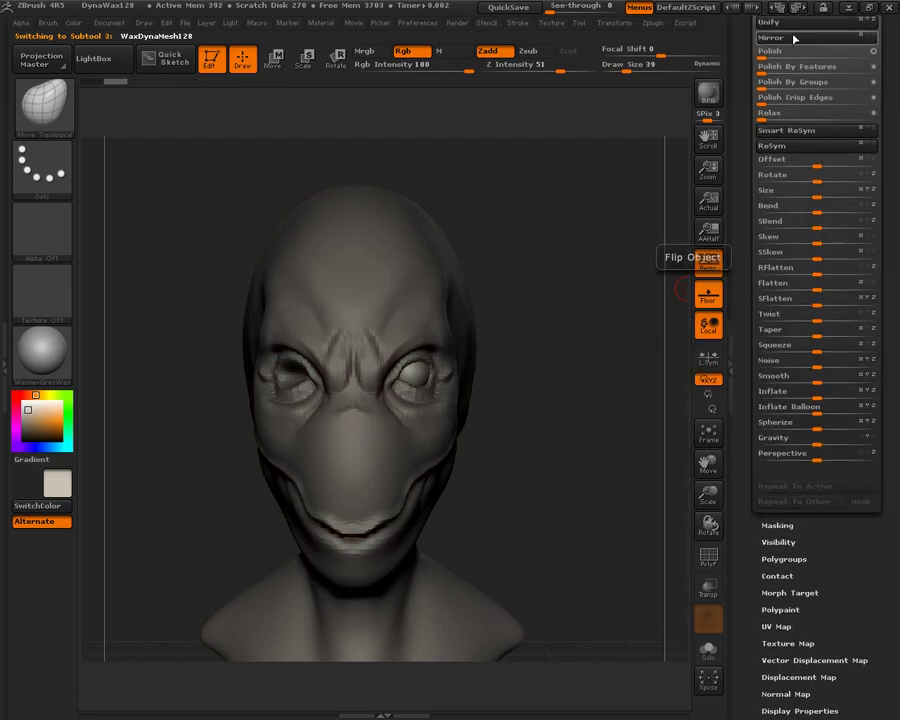
pyautogui.moveTo(741, 196); pyautogui.dragTo(768, 366)
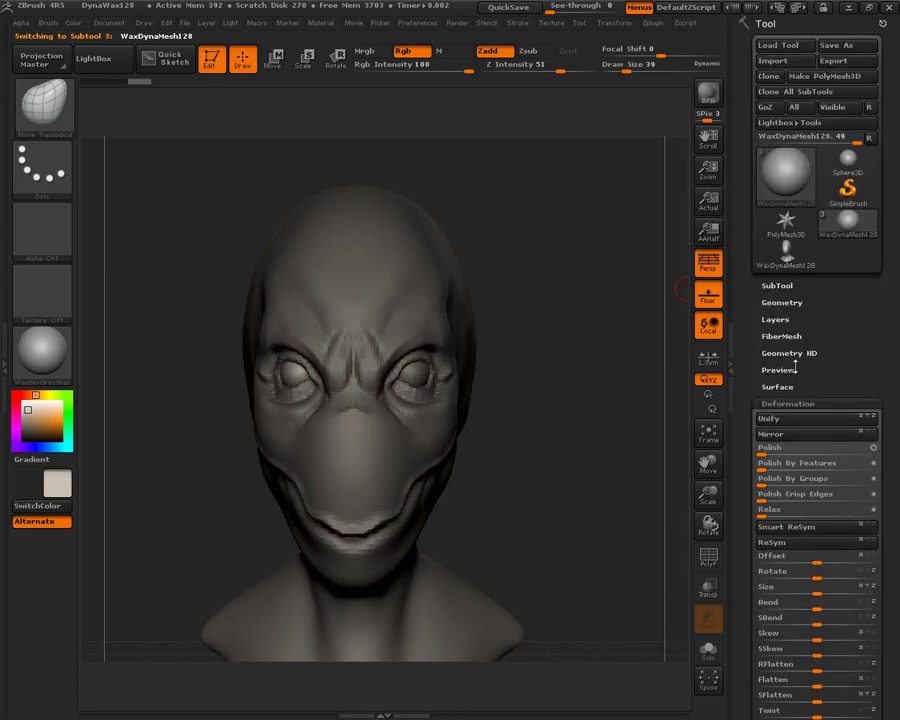
# Step: Make the head subtool active and fill the subtools with color using SubTool Master's Fill
pyautogui.click(779, 287)
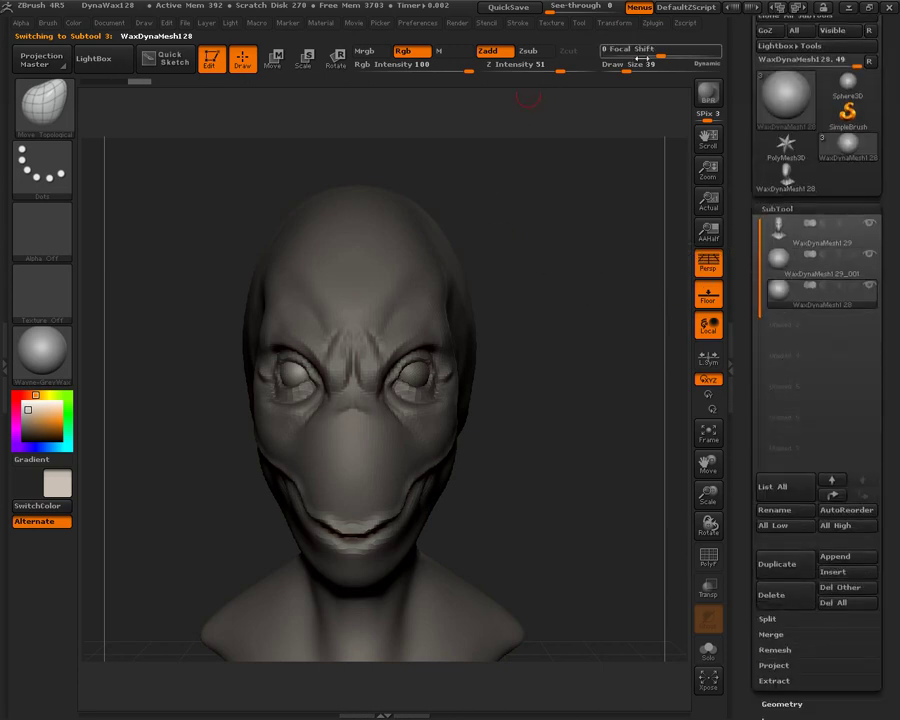
pyautogui.click(777, 238)
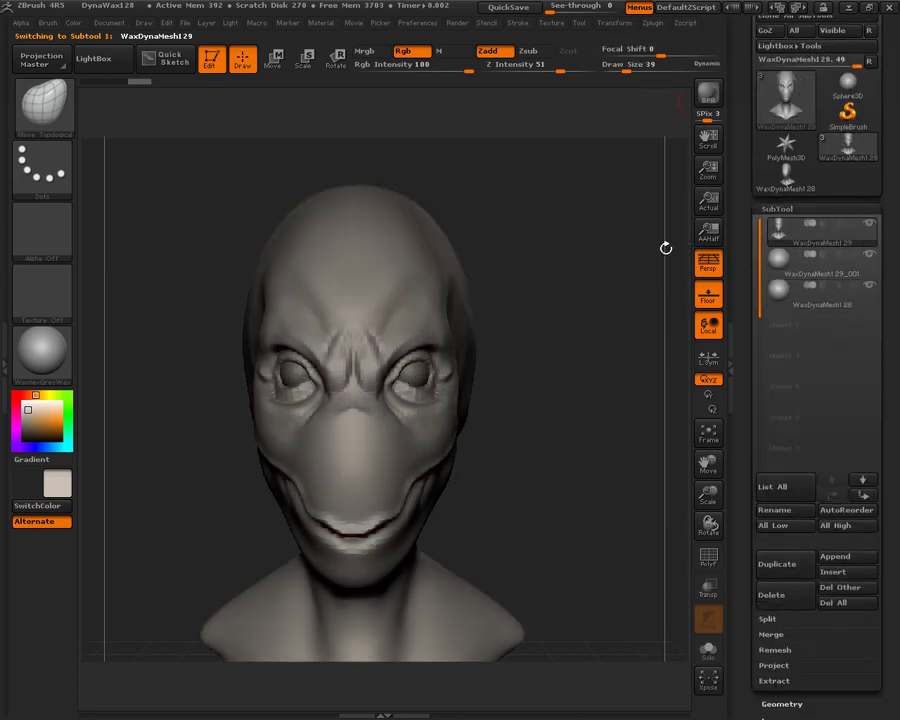
pyautogui.click(652, 22)
pyautogui.click(705, 198)
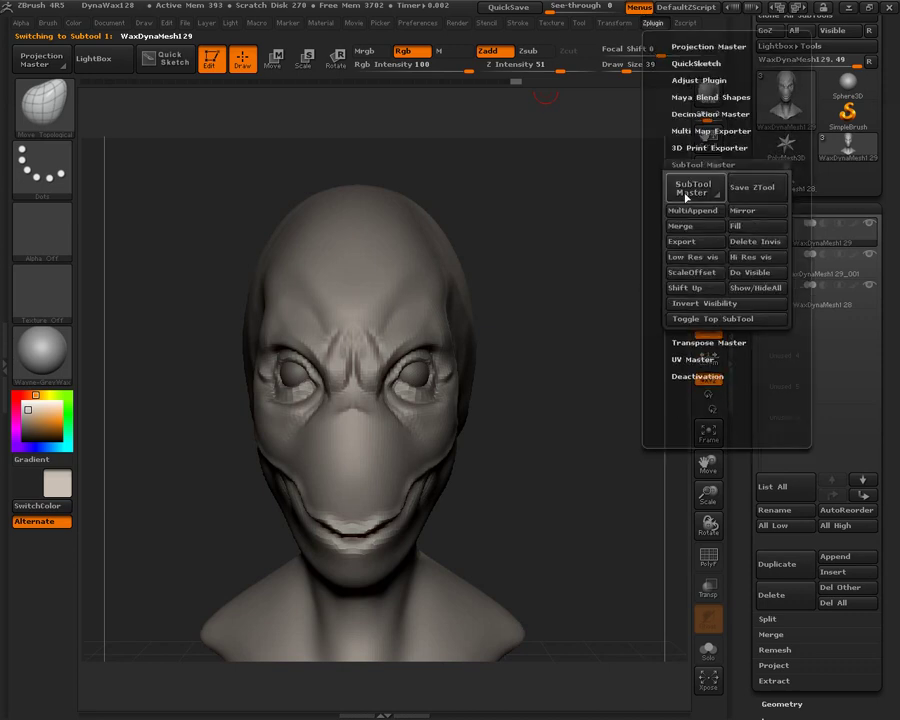
pyautogui.click(685, 116)
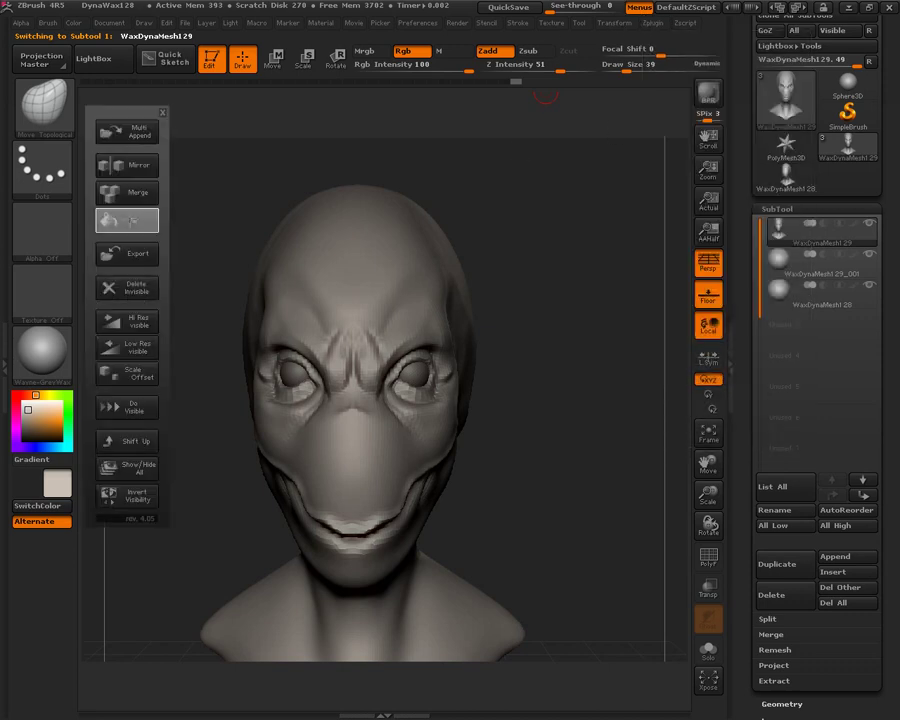
pyautogui.click(127, 220)
pyautogui.click(372, 305)
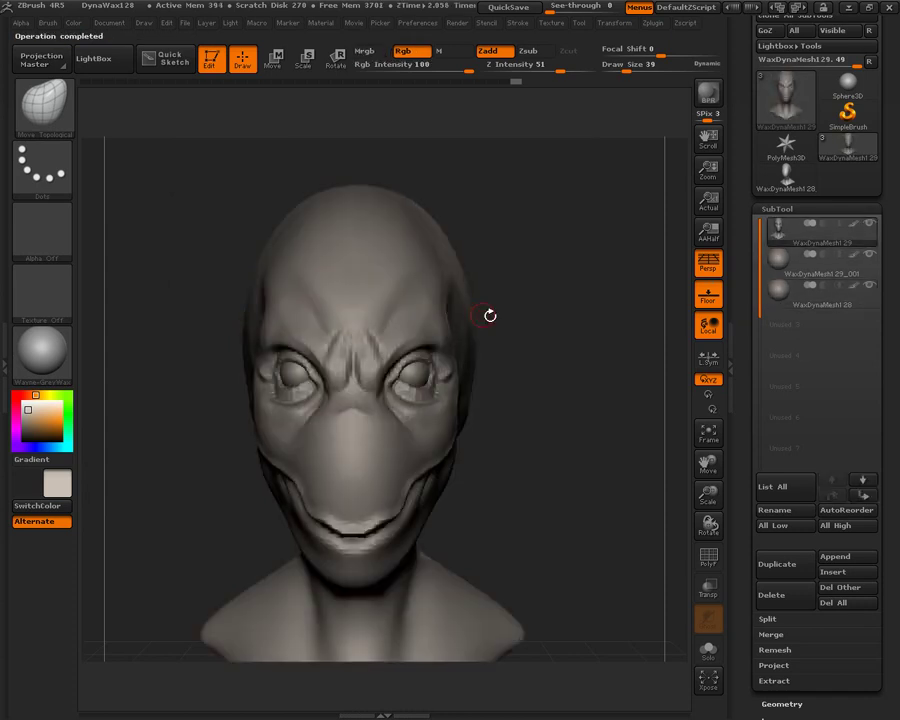
# Step: Set the head's DynaMesh resolution to 368 and remesh it
pyautogui.moveTo(573, 334)
pyautogui.mouseDown()
pyautogui.moveTo(615, 330)
pyautogui.moveTo(646, 297)
pyautogui.mouseUp()
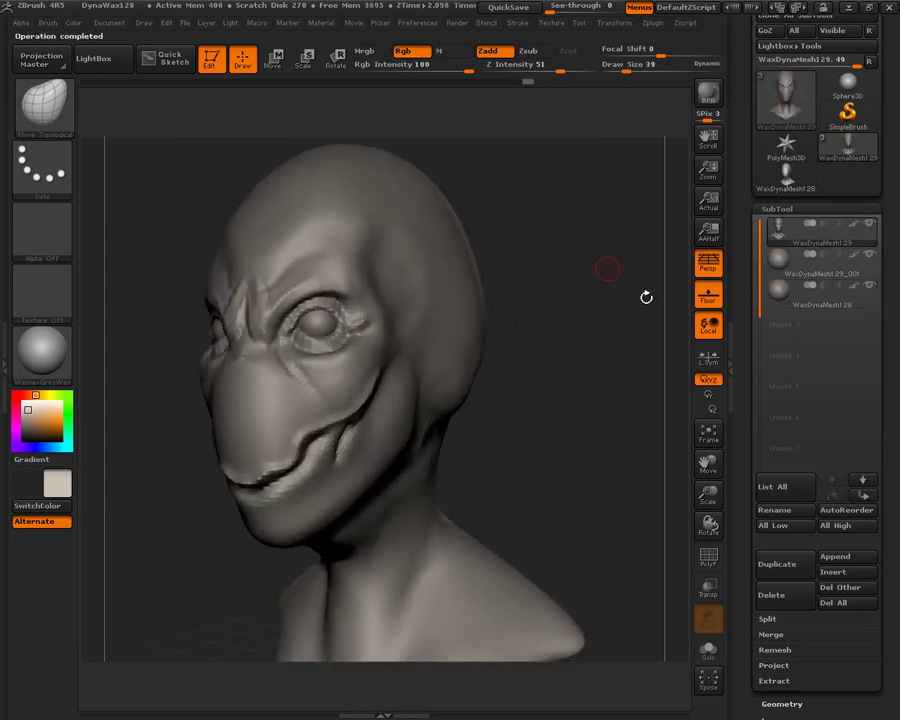
pyautogui.moveTo(734, 441); pyautogui.dragTo(734, 262)
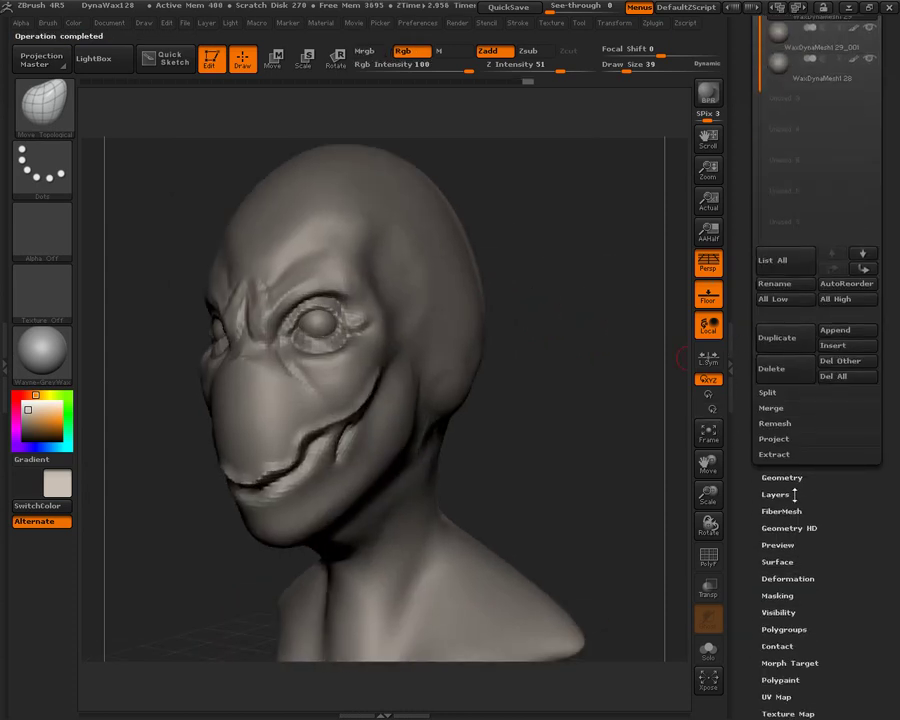
pyautogui.click(785, 478)
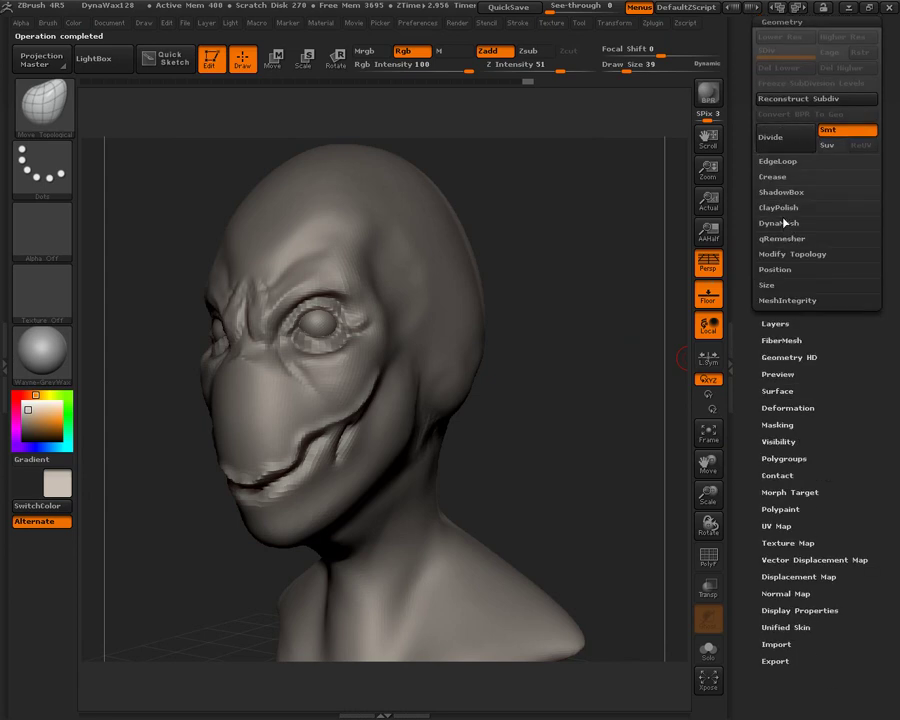
pyautogui.click(782, 224)
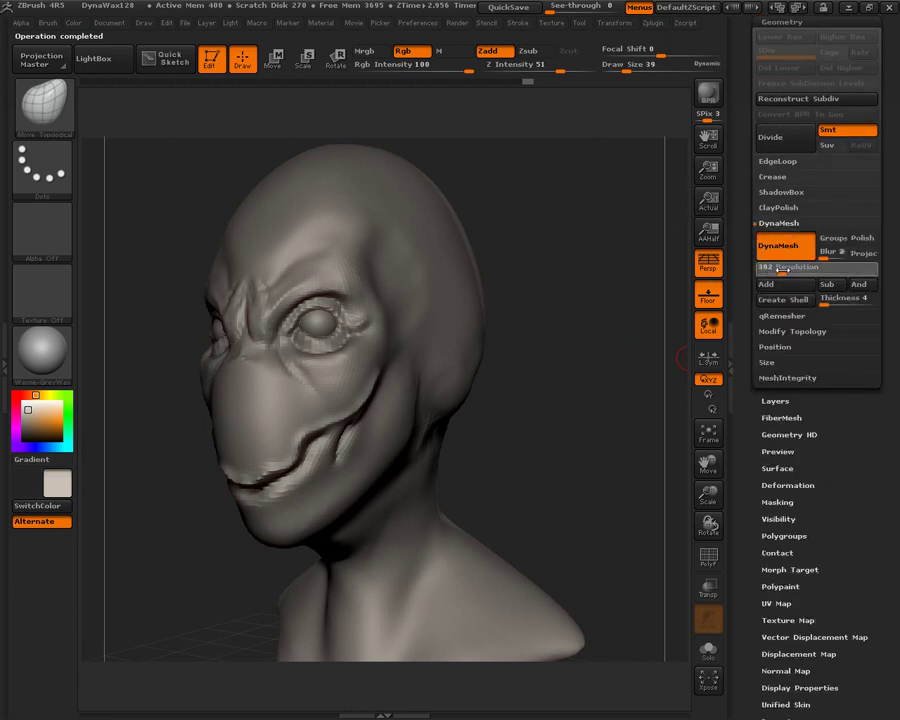
pyautogui.moveTo(781, 270); pyautogui.dragTo(777, 270)
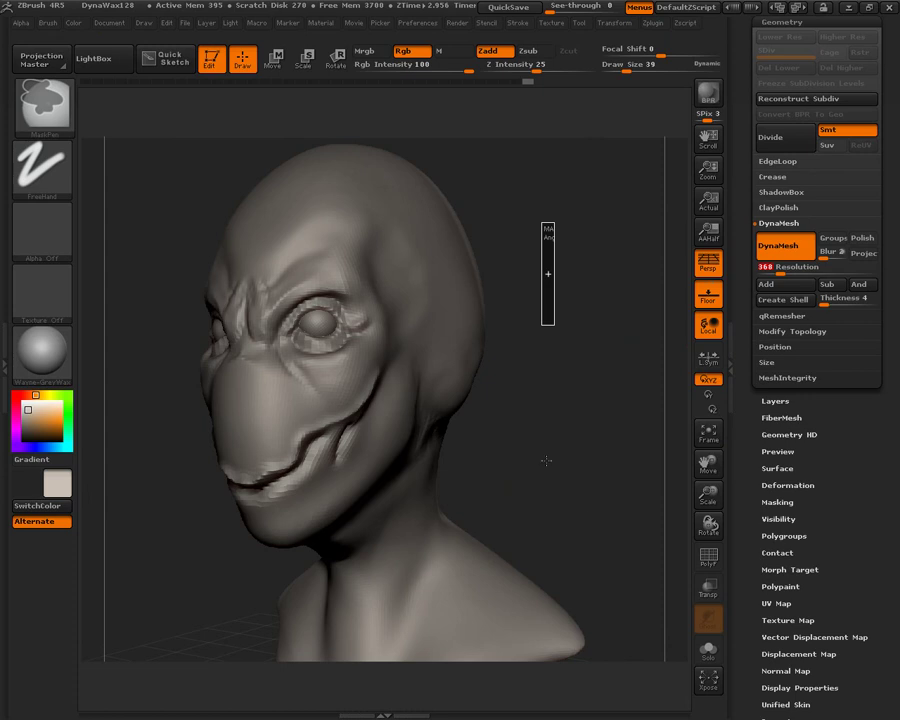
pyautogui.moveTo(516, 388); pyautogui.dragTo(572, 400)
# Step: Choose the ClayBuildup brush with a draw size of 131 and smooth the wrinkles between the brows
pyautogui.click(42, 103)
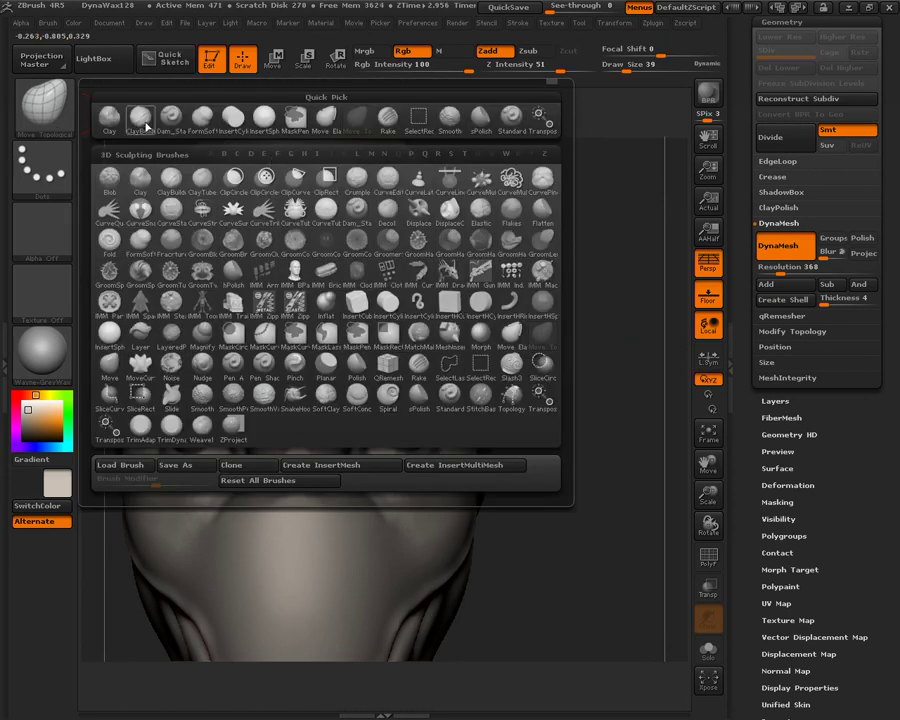
pyautogui.click(140, 120)
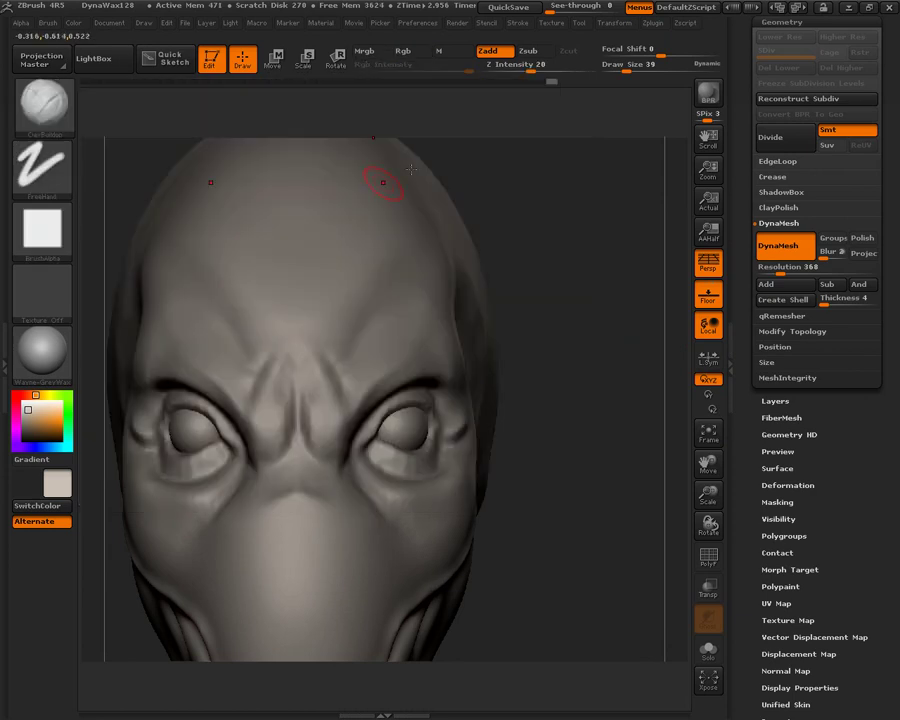
pyautogui.moveTo(607, 66); pyautogui.dragTo(633, 68)
pyautogui.press('shift')
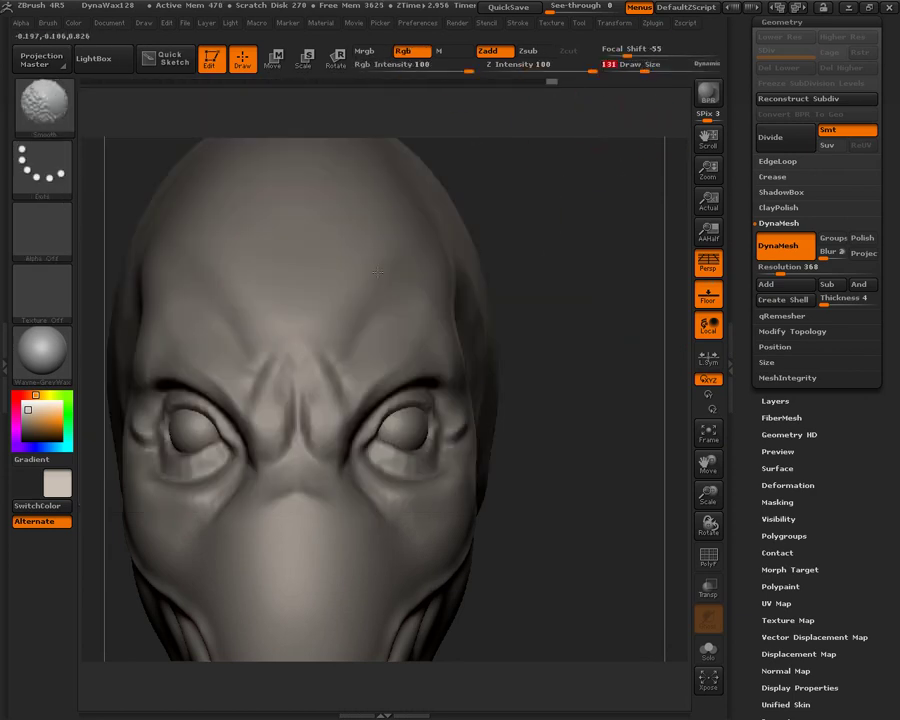
pyautogui.keyDown('shift'); pyautogui.moveTo(330, 375); pyautogui.dragTo(322, 405); pyautogui.keyUp('shift')
# Step: Build up the brow and lower forehead above the eye sockets with ClayBuildup strokes
pyautogui.moveTo(581, 346); pyautogui.dragTo(464, 350)
pyautogui.moveTo(395, 338); pyautogui.dragTo(366, 374)
pyautogui.moveTo(427, 305)
pyautogui.mouseDown()
pyautogui.moveTo(395, 350)
pyautogui.moveTo(433, 361)
pyautogui.mouseUp()
pyautogui.moveTo(478, 318)
pyautogui.mouseDown()
pyautogui.moveTo(472, 390)
pyautogui.moveTo(488, 407)
pyautogui.moveTo(498, 402)
pyautogui.mouseUp()
pyautogui.keyDown('alt'); pyautogui.moveTo(697, 211); pyautogui.dragTo(690, 290); pyautogui.keyUp('alt')
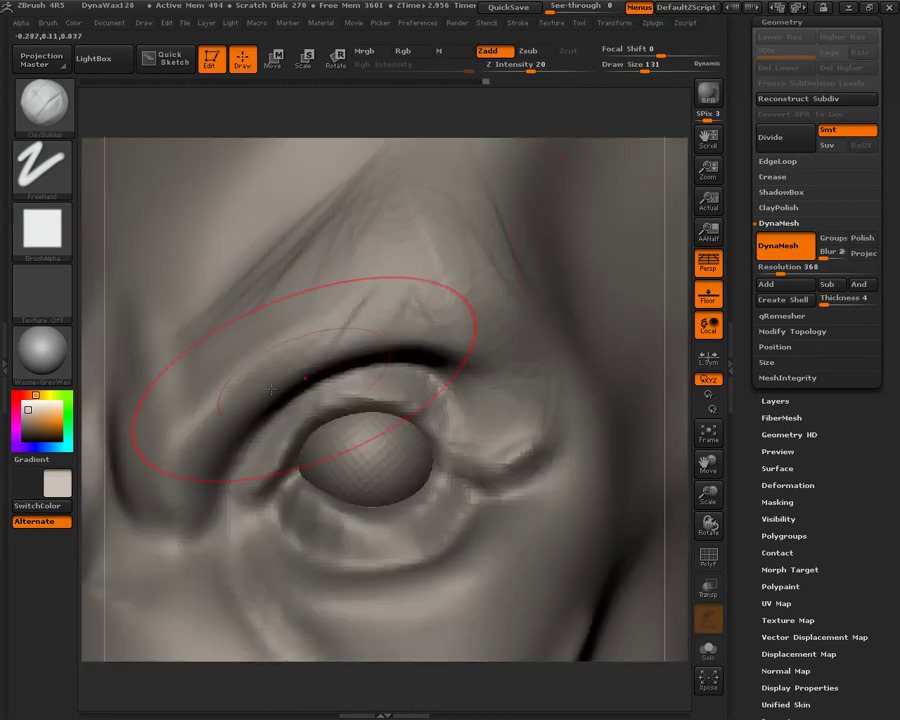
# Step: Mask the brow and under-eye areas, and build up the upper eyelid's outer fold with ClayBuildup at draw size 50
pyautogui.moveTo(142, 302)
pyautogui.keyDown('ctrl'); pyautogui.mouseDown()
pyautogui.moveTo(342, 263)
pyautogui.moveTo(360, 240)
pyautogui.moveTo(400, 250)
pyautogui.mouseUp(); pyautogui.keyUp('ctrl')
pyautogui.keyDown('ctrl'); pyautogui.moveTo(377, 538); pyautogui.dragTo(375, 566); pyautogui.keyUp('ctrl')
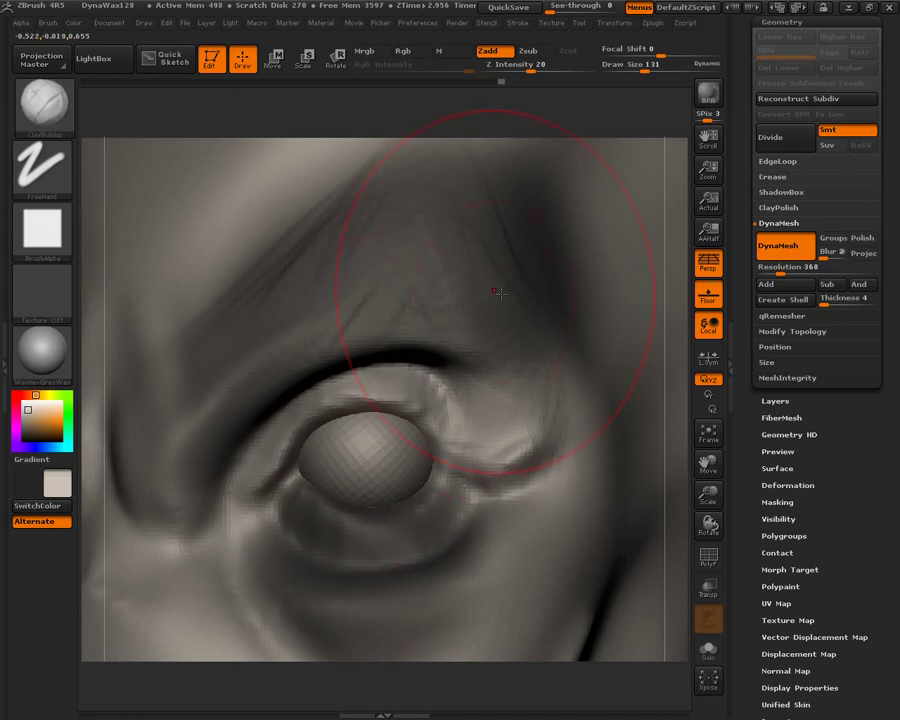
pyautogui.moveTo(645, 67); pyautogui.dragTo(629, 70)
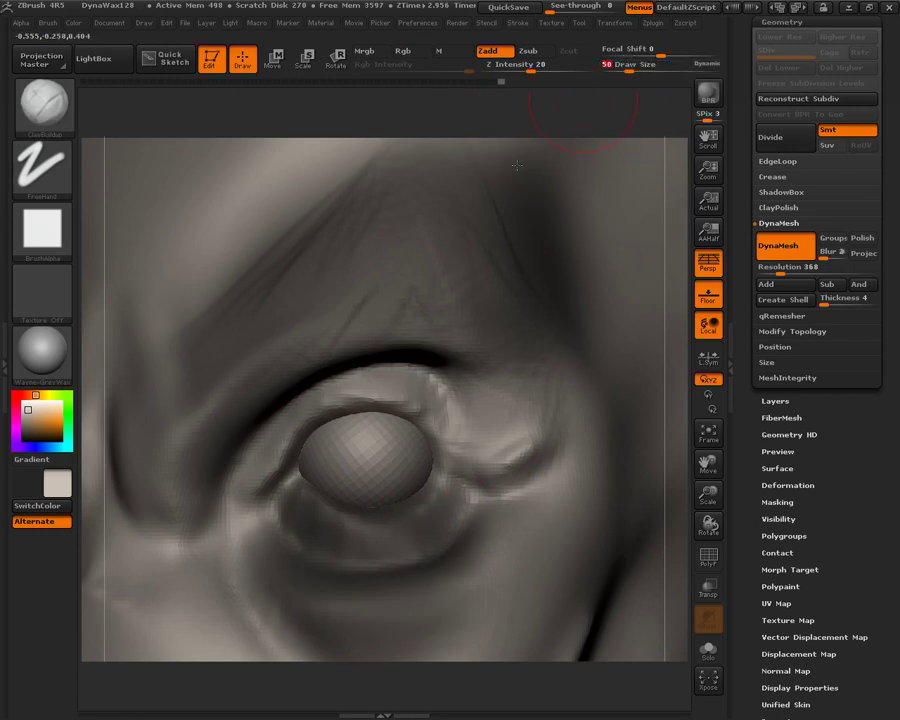
pyautogui.moveTo(292, 432)
pyautogui.mouseDown()
pyautogui.moveTo(320, 405)
pyautogui.moveTo(380, 384)
pyautogui.moveTo(460, 395)
pyautogui.moveTo(519, 421)
pyautogui.mouseUp()
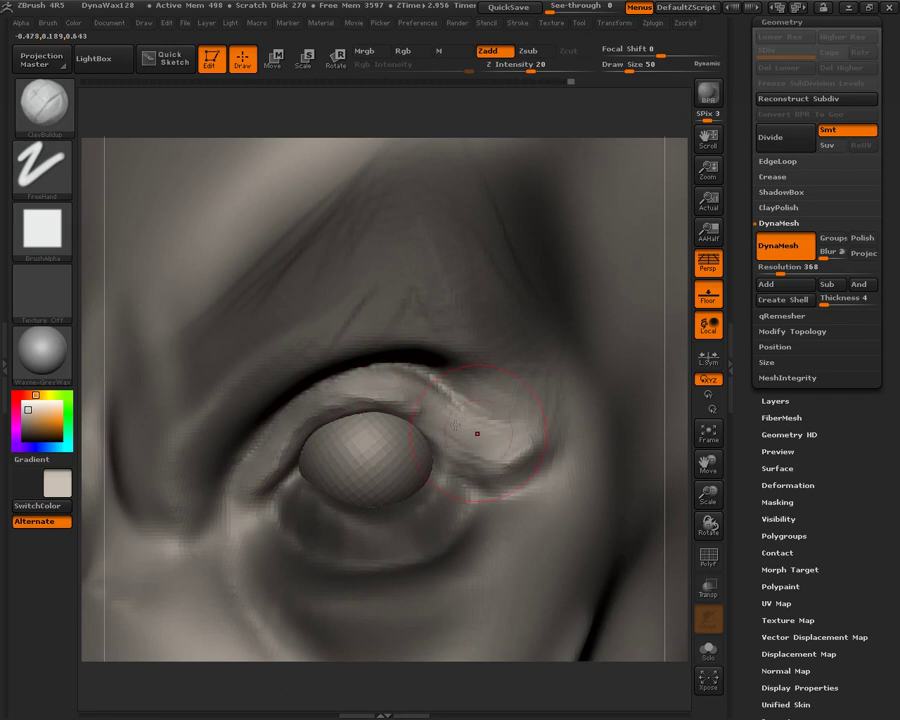
pyautogui.moveTo(395, 405)
pyautogui.mouseDown()
pyautogui.moveTo(382, 394)
pyautogui.moveTo(392, 382)
pyautogui.moveTo(449, 430)
pyautogui.moveTo(396, 392)
pyautogui.moveTo(446, 402)
pyautogui.moveTo(444, 437)
pyautogui.moveTo(513, 440)
pyautogui.moveTo(448, 416)
pyautogui.mouseUp()
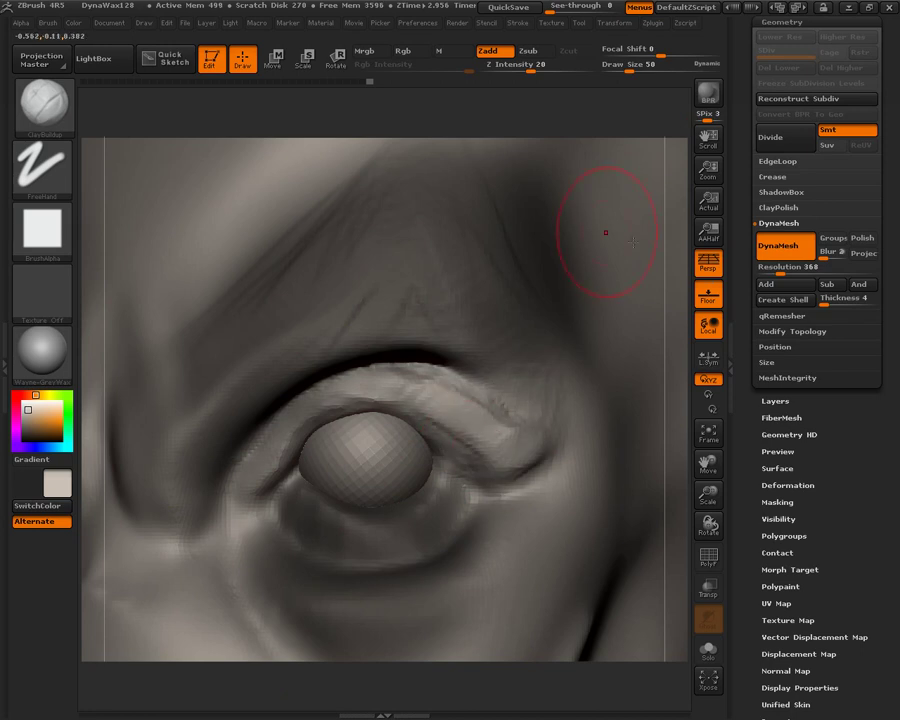
pyautogui.moveTo(675, 422); pyautogui.dragTo(679, 466)
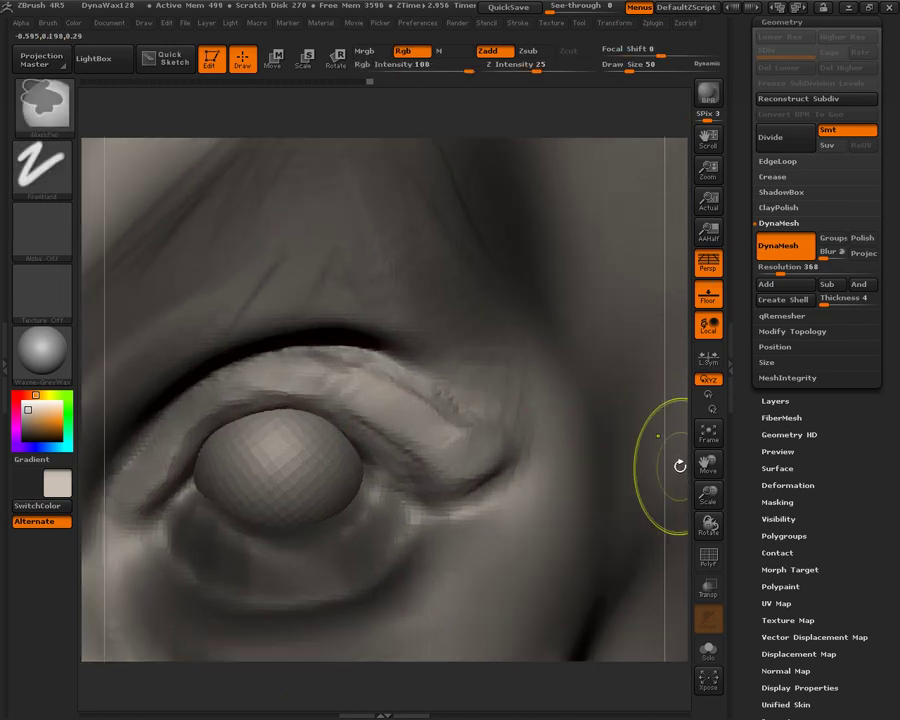
# Step: Build up and smooth the outer corner of the eye with ClayBuildup at draw size 13
pyautogui.press('f')
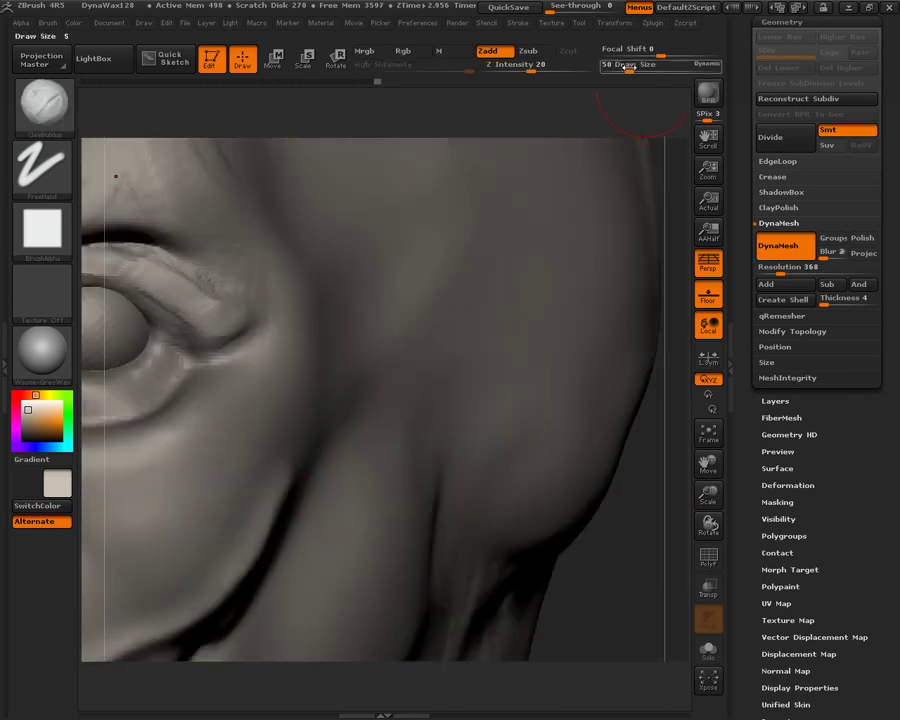
pyautogui.moveTo(628, 66); pyautogui.dragTo(617, 68)
pyautogui.moveTo(175, 322)
pyautogui.keyDown('shift'); pyautogui.mouseDown()
pyautogui.moveTo(153, 327)
pyautogui.moveTo(226, 344)
pyautogui.mouseUp(); pyautogui.keyUp('shift')
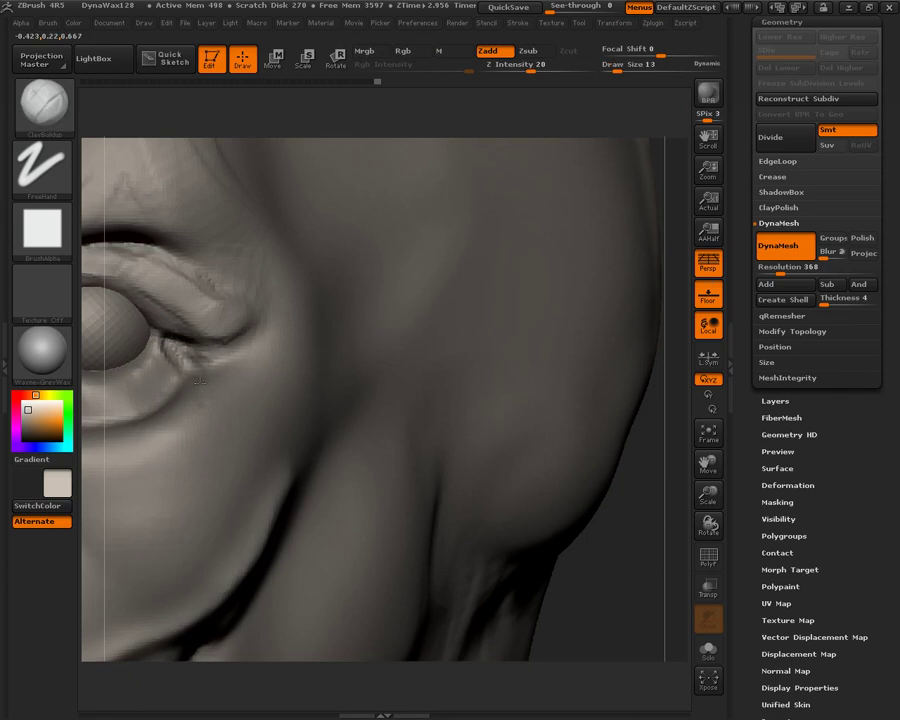
pyautogui.keyDown('shift'); pyautogui.moveTo(178, 329); pyautogui.dragTo(211, 336); pyautogui.keyUp('shift')
pyautogui.moveTo(139, 292)
pyautogui.mouseDown()
pyautogui.moveTo(130, 294)
pyautogui.moveTo(183, 324)
pyautogui.moveTo(140, 336)
pyautogui.moveTo(188, 338)
pyautogui.mouseUp()
pyautogui.press('shift')
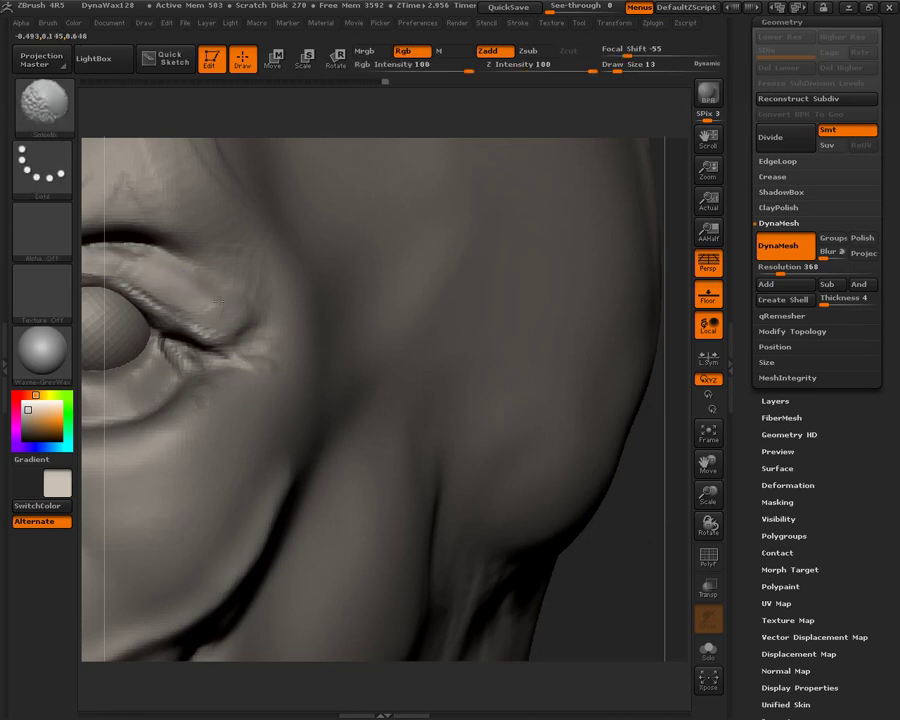
# Step: Define the upper lid rim, the inner eye corner and the lower eyelid folds with fine ClayBuildup strokes
pyautogui.keyDown('alt'); pyautogui.moveTo(602, 587); pyautogui.dragTo(785, 574); pyautogui.keyUp('alt')
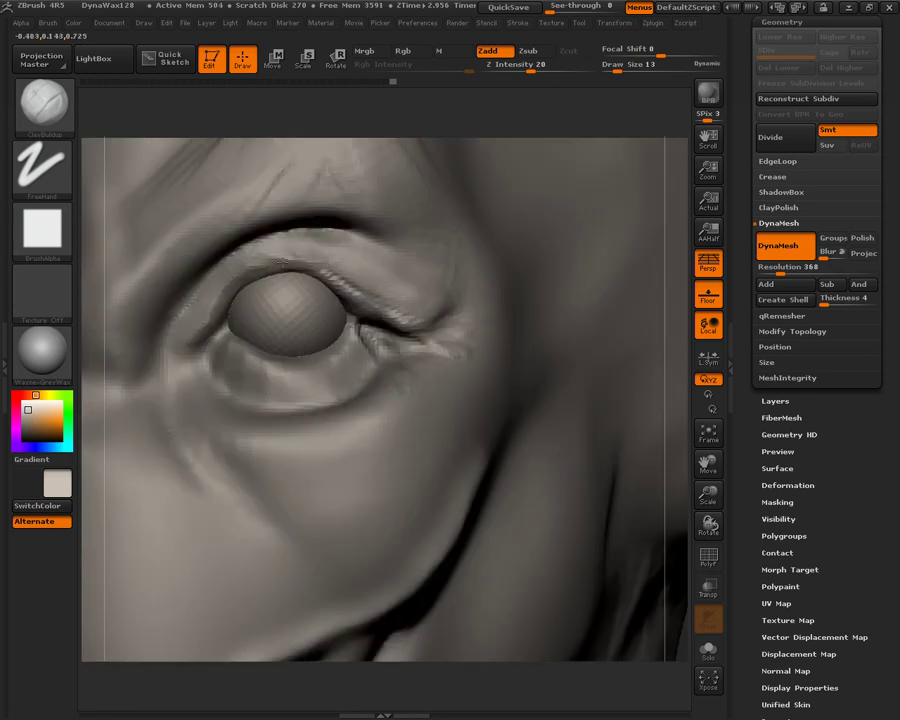
pyautogui.moveTo(200, 337)
pyautogui.mouseDown()
pyautogui.moveTo(166, 329)
pyautogui.moveTo(213, 345)
pyautogui.mouseUp()
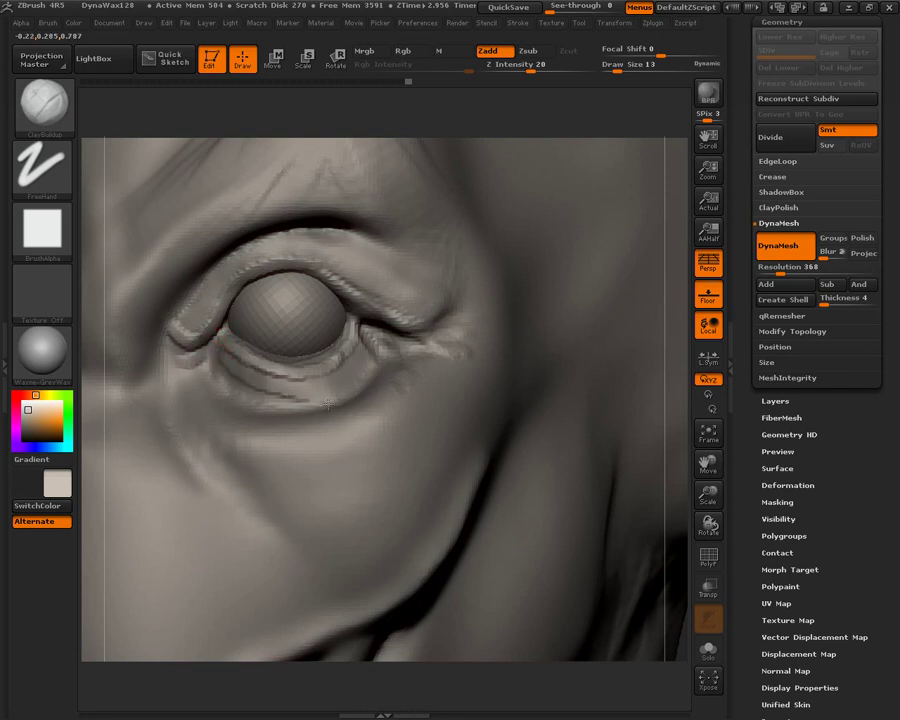
pyautogui.moveTo(363, 350)
pyautogui.mouseDown()
pyautogui.moveTo(360, 366)
pyautogui.moveTo(308, 392)
pyautogui.mouseUp()
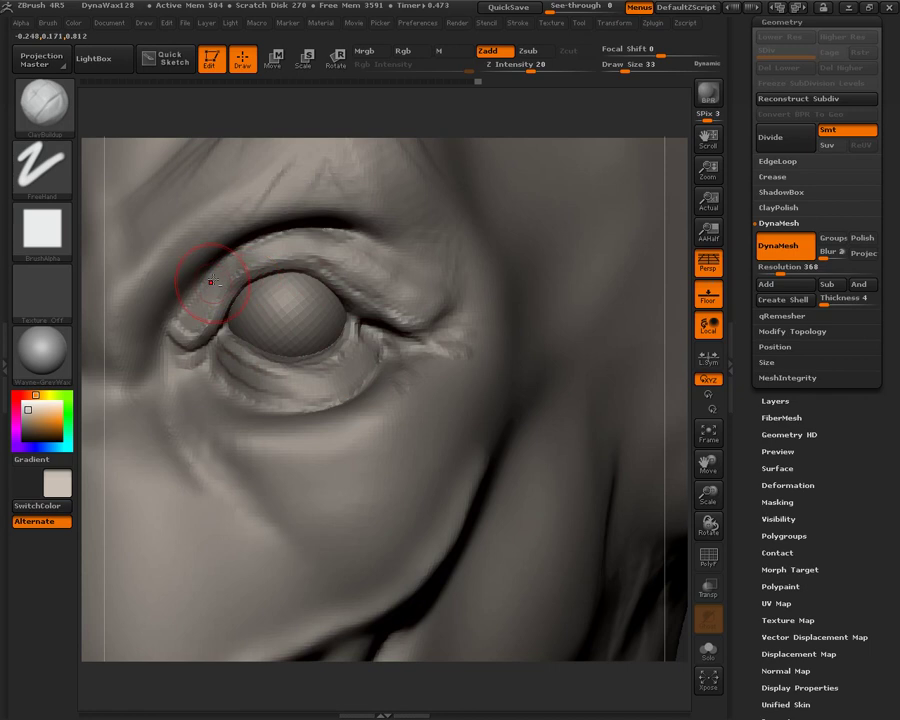
# Step: Build up the inner brow edge and the bags under the eye with ClayBuildup at draw size 33, smoothing between strokes
pyautogui.moveTo(209, 310)
pyautogui.keyDown('shift'); pyautogui.mouseDown()
pyautogui.moveTo(200, 300)
pyautogui.moveTo(208, 274)
pyautogui.mouseUp(); pyautogui.keyUp('shift')
pyautogui.moveTo(208, 221)
pyautogui.mouseDown()
pyautogui.moveTo(164, 284)
pyautogui.moveTo(135, 355)
pyautogui.mouseUp()
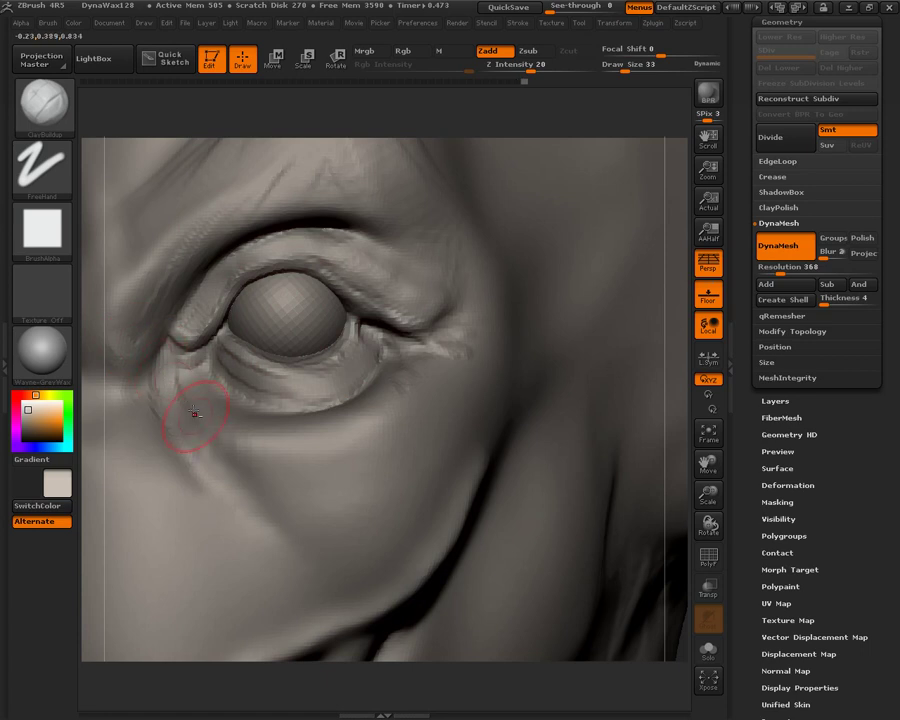
pyautogui.moveTo(199, 388)
pyautogui.mouseDown()
pyautogui.moveTo(240, 406)
pyautogui.moveTo(314, 410)
pyautogui.moveTo(383, 387)
pyautogui.moveTo(394, 374)
pyautogui.moveTo(345, 418)
pyautogui.moveTo(322, 417)
pyautogui.moveTo(311, 392)
pyautogui.moveTo(324, 405)
pyautogui.moveTo(311, 405)
pyautogui.mouseUp()
pyautogui.moveTo(250, 367); pyautogui.dragTo(360, 383)
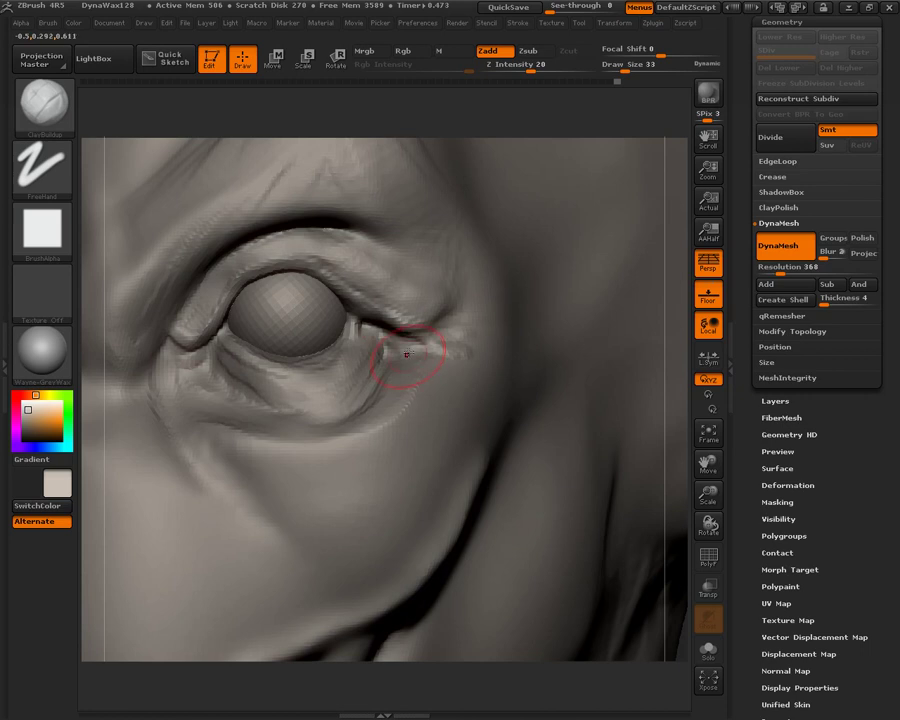
pyautogui.press('shift')
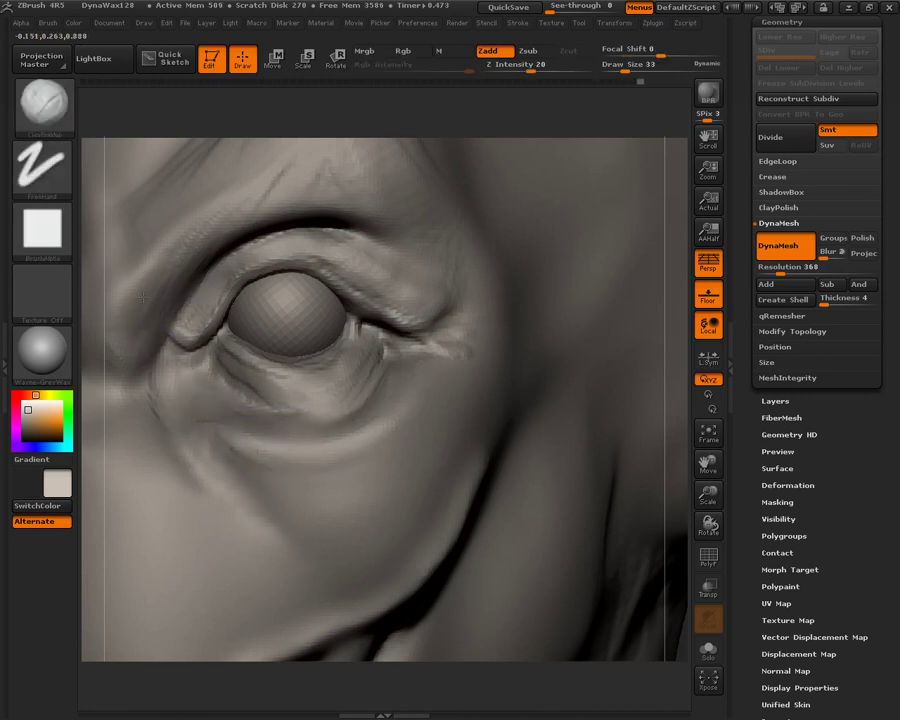
pyautogui.moveTo(143, 316); pyautogui.dragTo(164, 281)
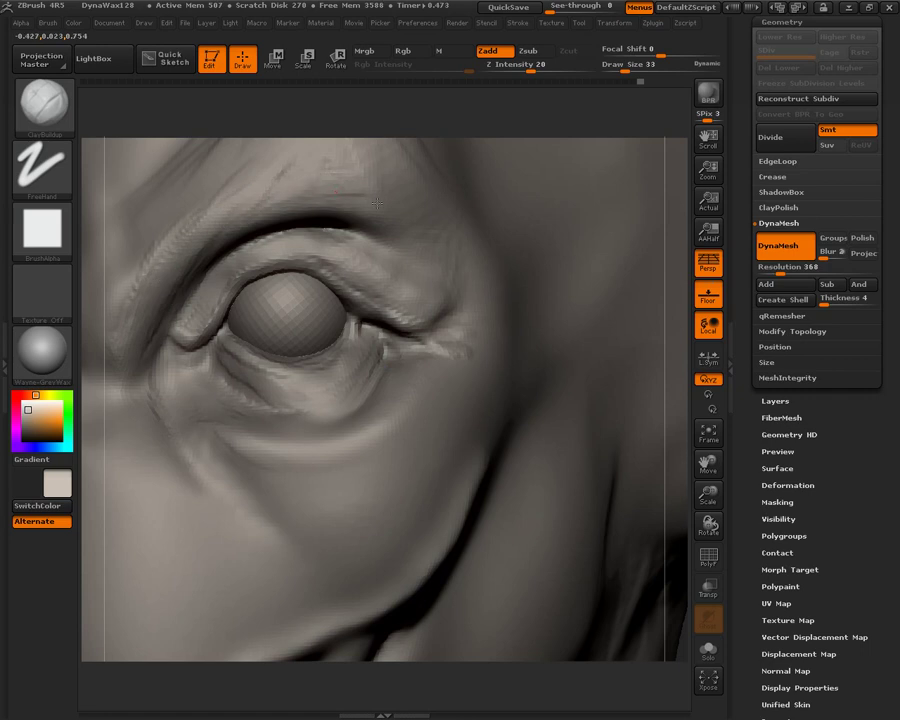
pyautogui.press('shift')
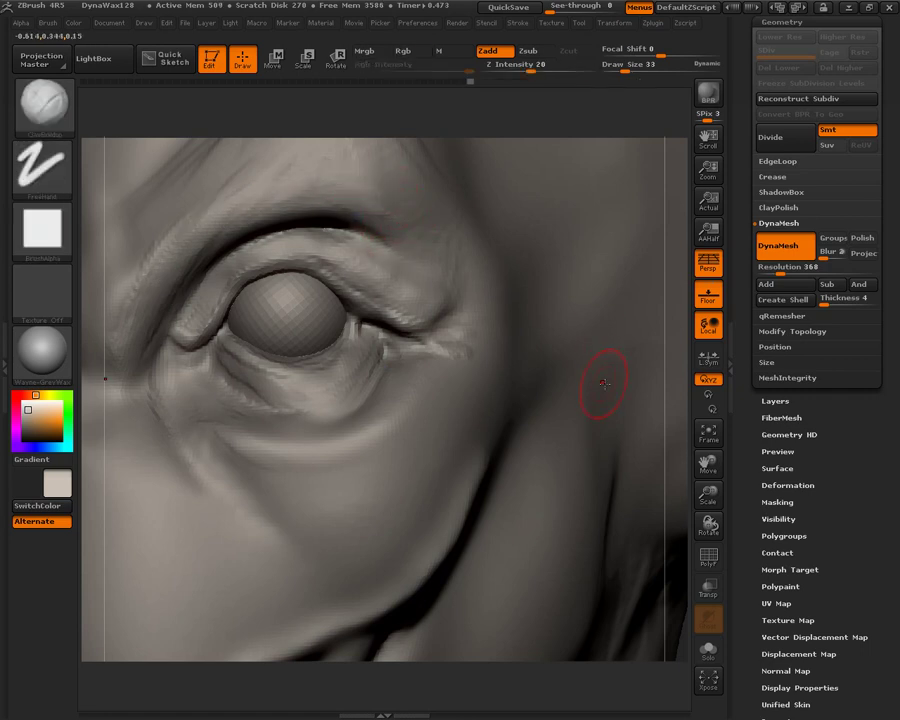
# Step: Build up the top of the muzzle beside the inner eye corner with ClayBuildup, smoothing around the eye
pyautogui.press('f')
pyautogui.press('shift')
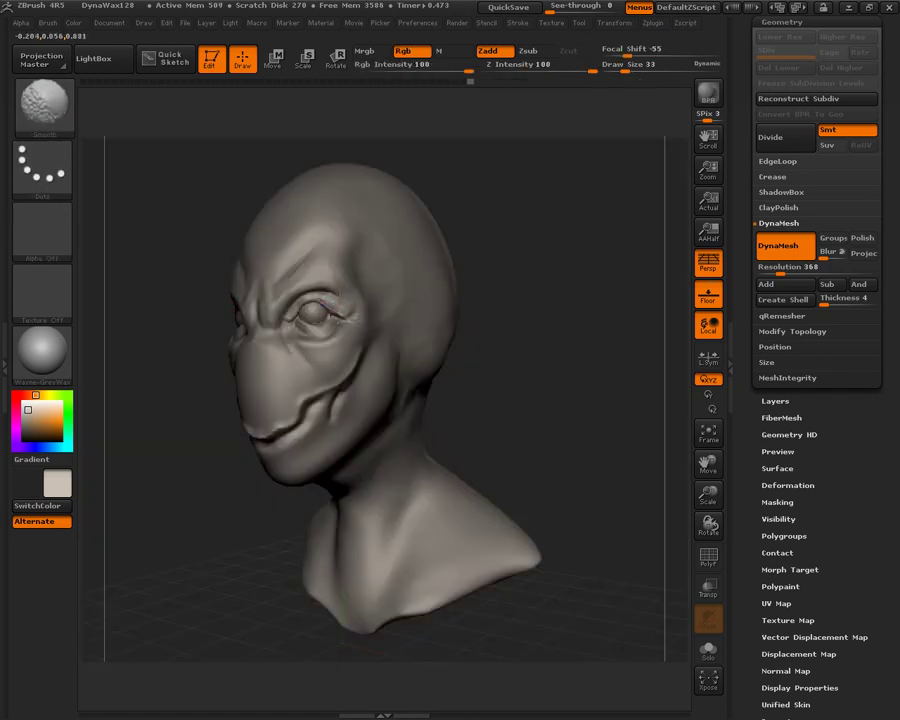
pyautogui.keyDown('alt'); pyautogui.moveTo(342, 294); pyautogui.dragTo(382, 267); pyautogui.keyUp('alt')
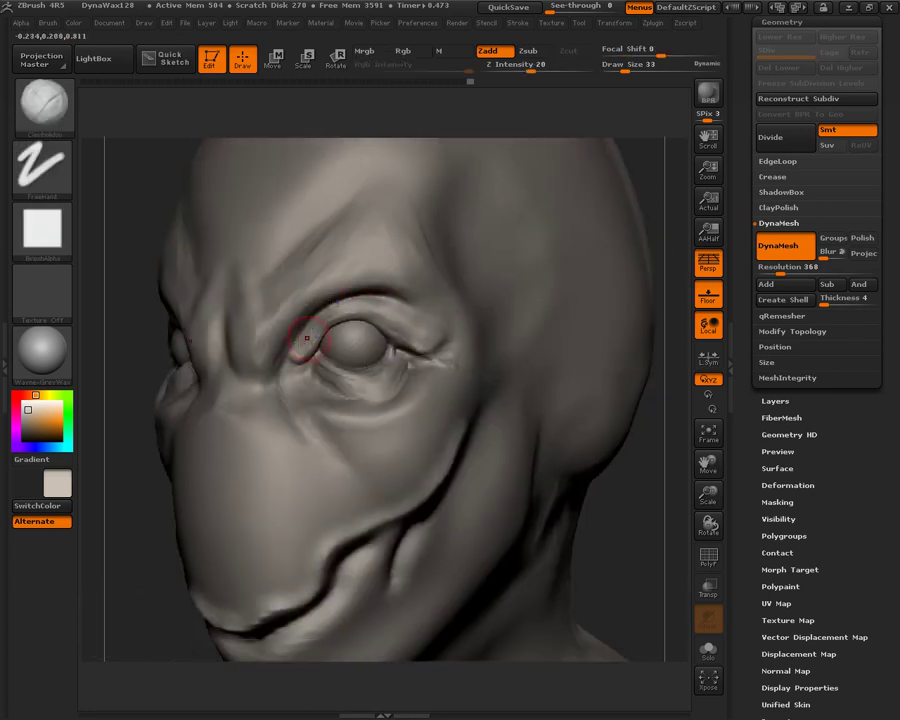
pyautogui.press('shift')
pyautogui.moveTo(285, 392); pyautogui.dragTo(261, 386)
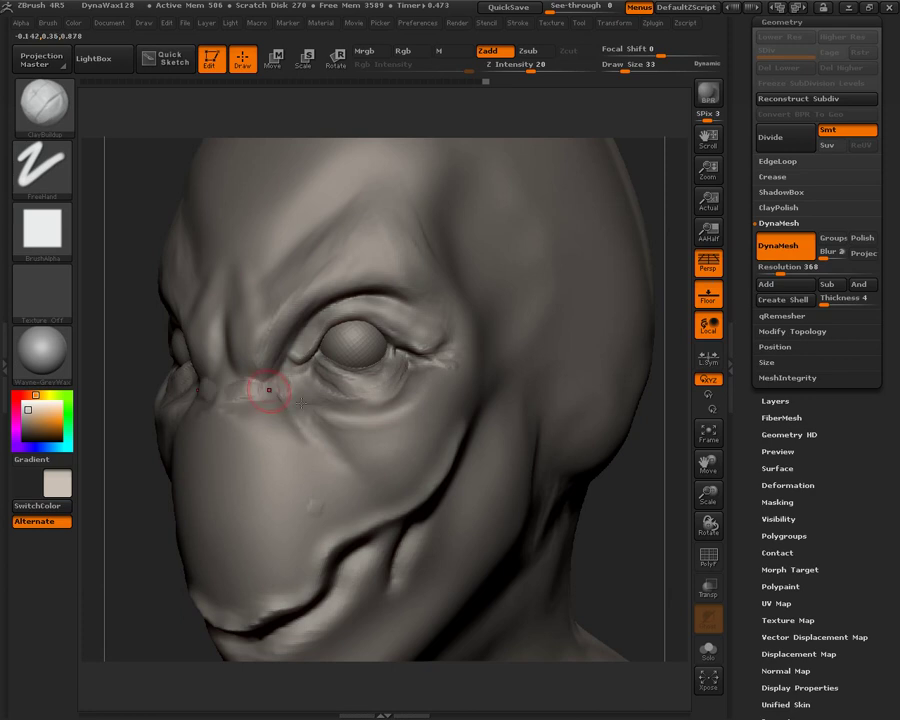
# Step: Rake the side of the muzzle below the eye with the Rake brush, and smooth the area at draw size 131
pyautogui.click(56, 118)
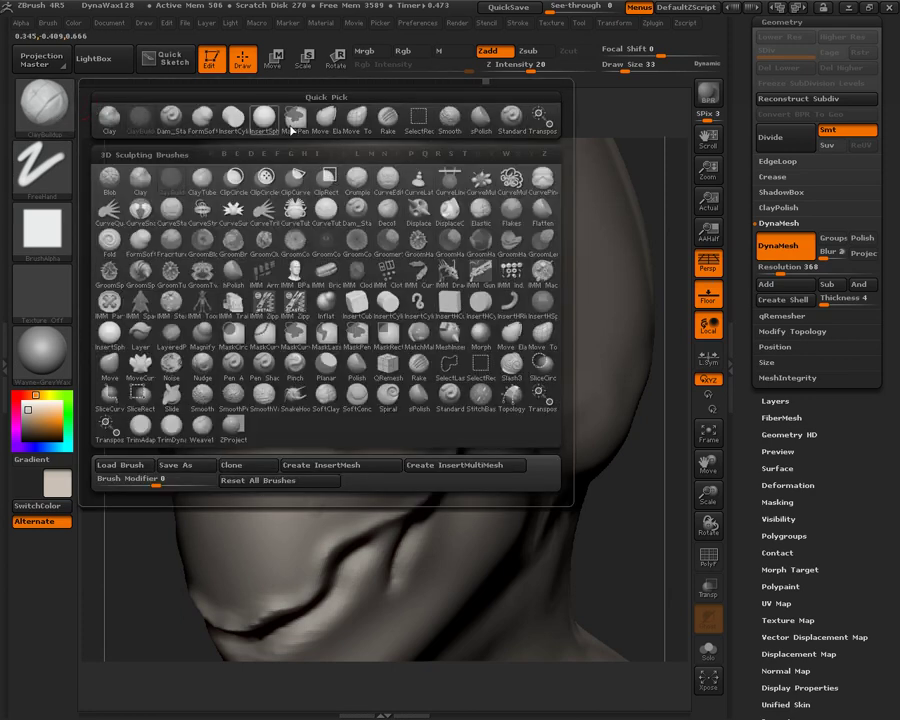
pyautogui.click(387, 118)
pyautogui.moveTo(245, 445); pyautogui.dragTo(305, 390)
pyautogui.moveTo(240, 470); pyautogui.dragTo(275, 445)
pyautogui.moveTo(542, 412)
pyautogui.mouseDown()
pyautogui.moveTo(580, 485)
pyautogui.moveTo(293, 418)
pyautogui.moveTo(296, 478)
pyautogui.moveTo(262, 450)
pyautogui.moveTo(280, 495)
pyautogui.moveTo(248, 473)
pyautogui.moveTo(265, 413)
pyautogui.mouseUp()
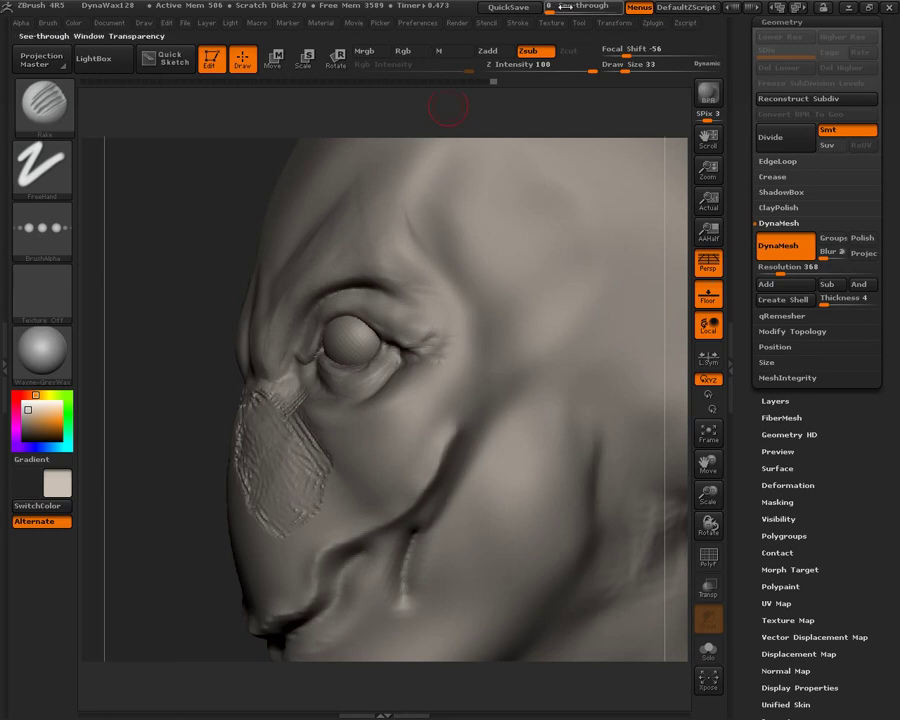
pyautogui.keyDown('shift'); pyautogui.moveTo(290, 410); pyautogui.dragTo(273, 490); pyautogui.keyUp('shift')
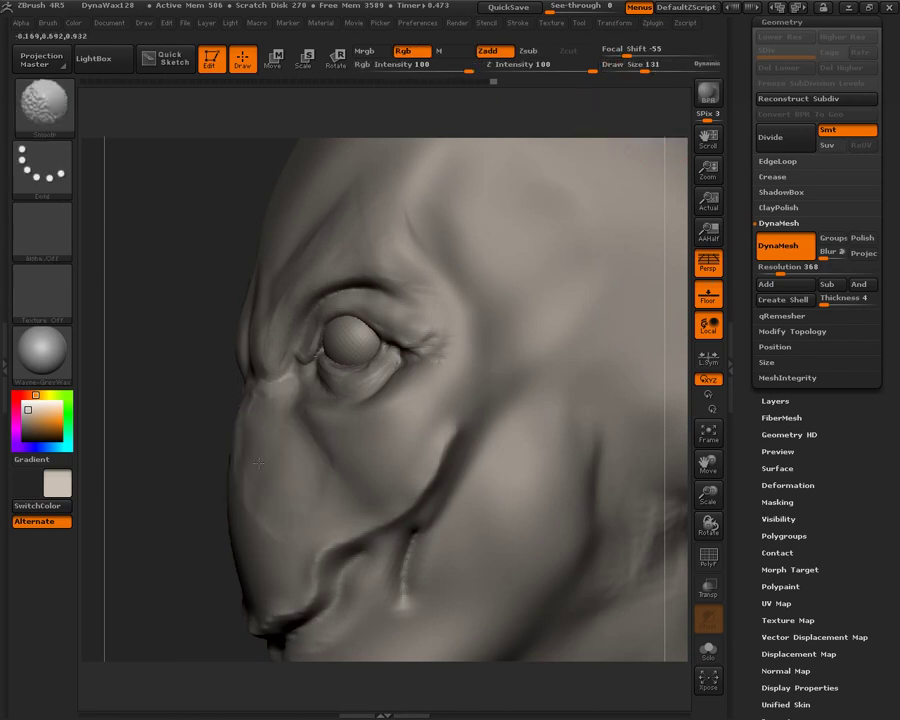
# Step: Reshape the cheeks below the eyes with the Move Topological brush at draw size 332
pyautogui.press('f')
pyautogui.moveTo(177, 458)
pyautogui.mouseDown()
pyautogui.moveTo(437, 459)
pyautogui.moveTo(370, 463)
pyautogui.moveTo(295, 485)
pyautogui.mouseUp()
pyautogui.press('shift')
pyautogui.moveTo(560, 400)
pyautogui.mouseDown()
pyautogui.moveTo(592, 394)
pyautogui.moveTo(488, 394)
pyautogui.mouseUp()
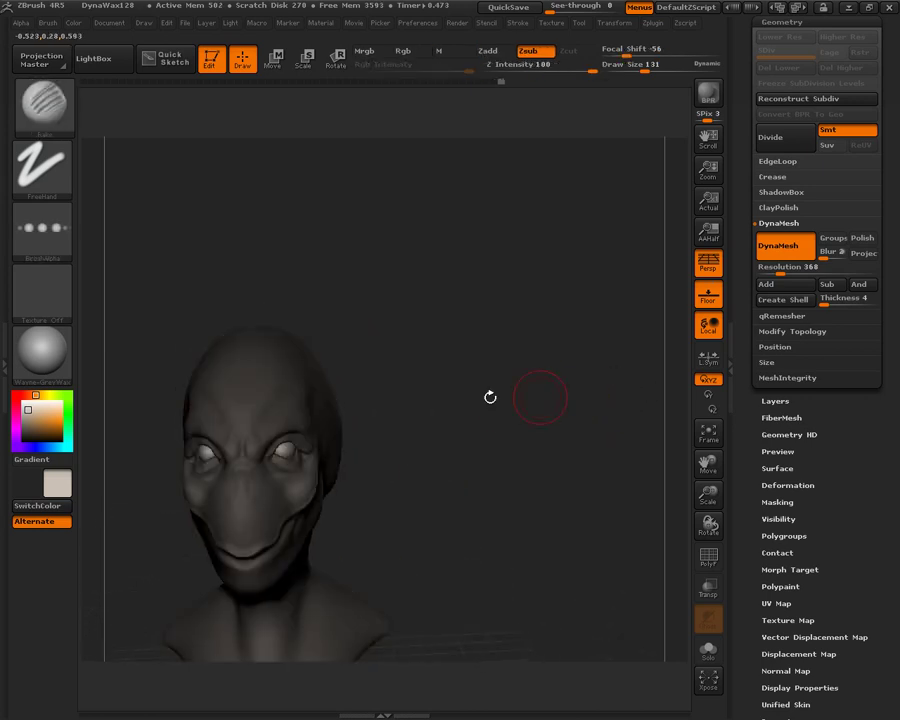
pyautogui.click(37, 100)
pyautogui.click(294, 226)
pyautogui.click(669, 66)
pyautogui.moveTo(385, 400)
pyautogui.mouseDown()
pyautogui.moveTo(434, 400)
pyautogui.moveTo(372, 436)
pyautogui.moveTo(427, 457)
pyautogui.moveTo(392, 522)
pyautogui.mouseUp()
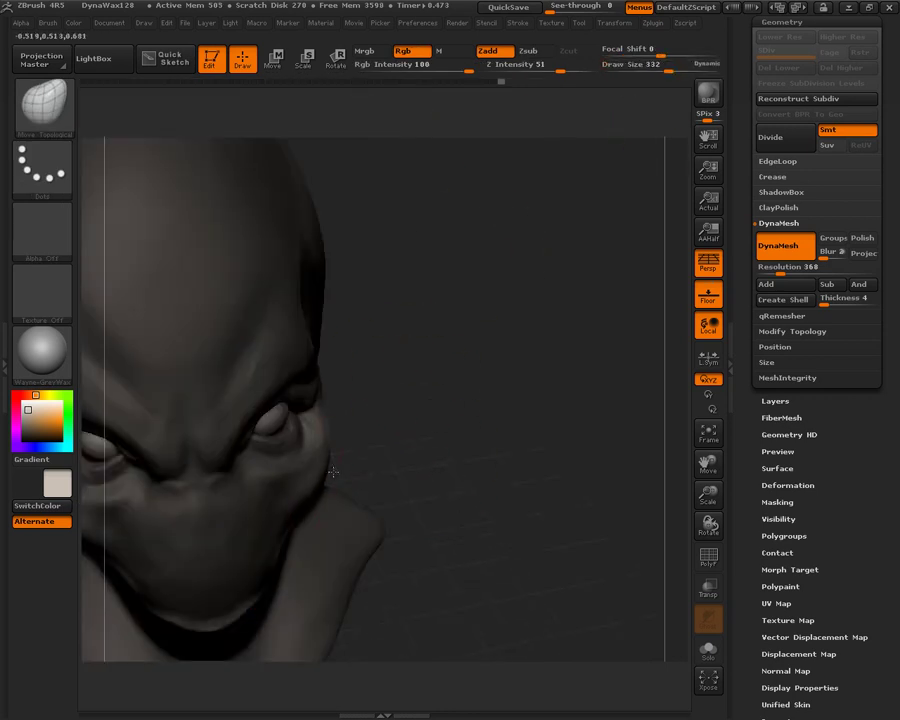
pyautogui.moveTo(337, 470)
pyautogui.mouseDown()
pyautogui.moveTo(424, 376)
pyautogui.moveTo(348, 474)
pyautogui.mouseUp()
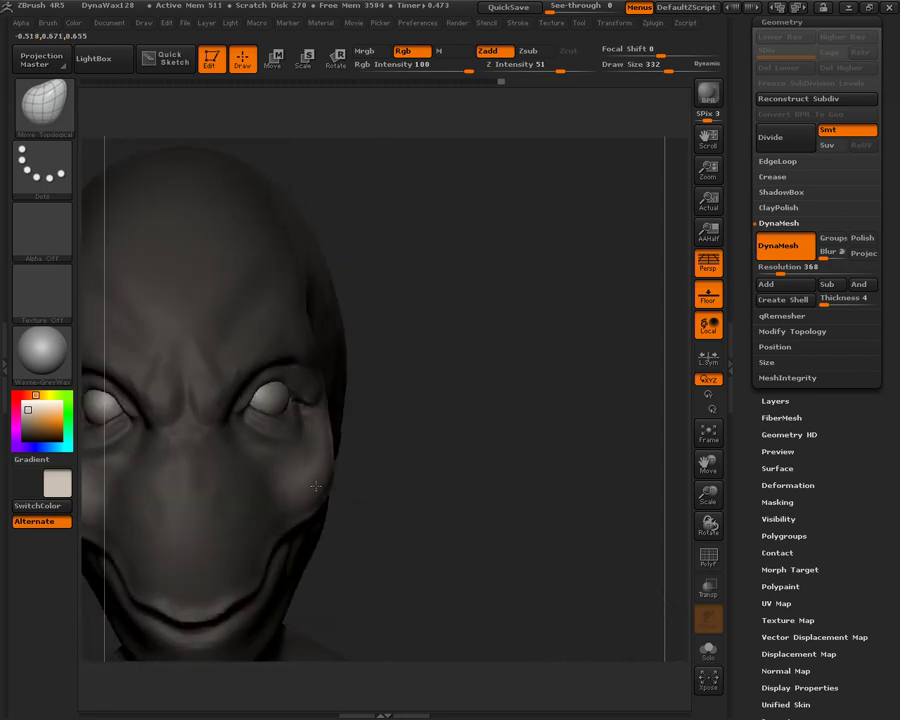
pyautogui.moveTo(424, 382)
pyautogui.mouseDown()
pyautogui.moveTo(424, 436)
pyautogui.moveTo(424, 346)
pyautogui.moveTo(508, 303)
pyautogui.moveTo(502, 285)
pyautogui.moveTo(521, 362)
pyautogui.mouseUp()
# Step: Adjust the outer eye sockets with Move Topological at draw size 97, and mask the surface around the lower eyelids
pyautogui.moveTo(660, 65); pyautogui.dragTo(639, 70)
pyautogui.press('ctrl')
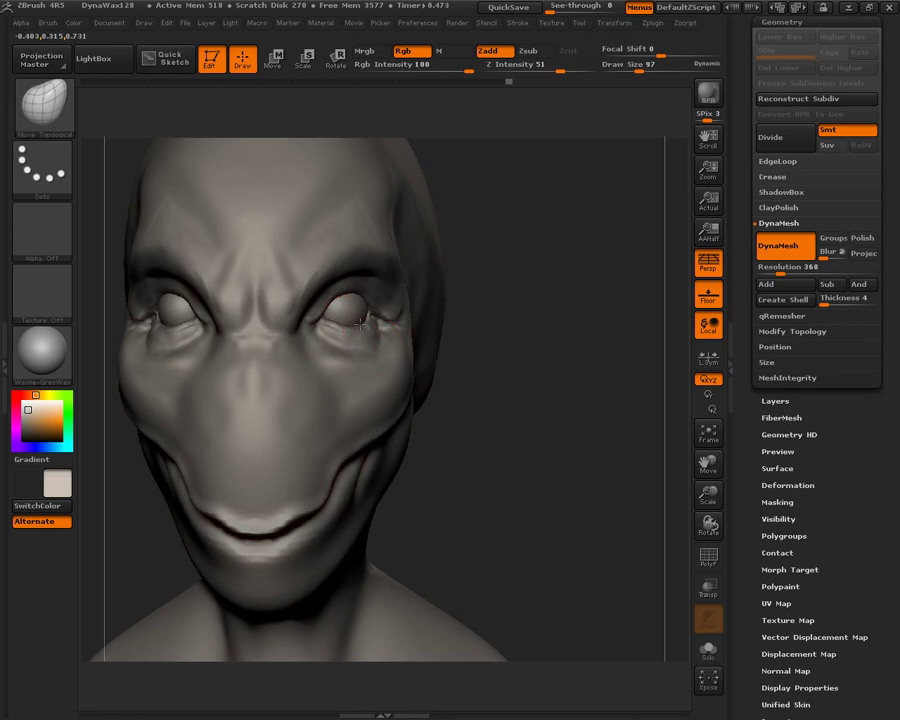
pyautogui.moveTo(573, 324); pyautogui.dragTo(390, 337)
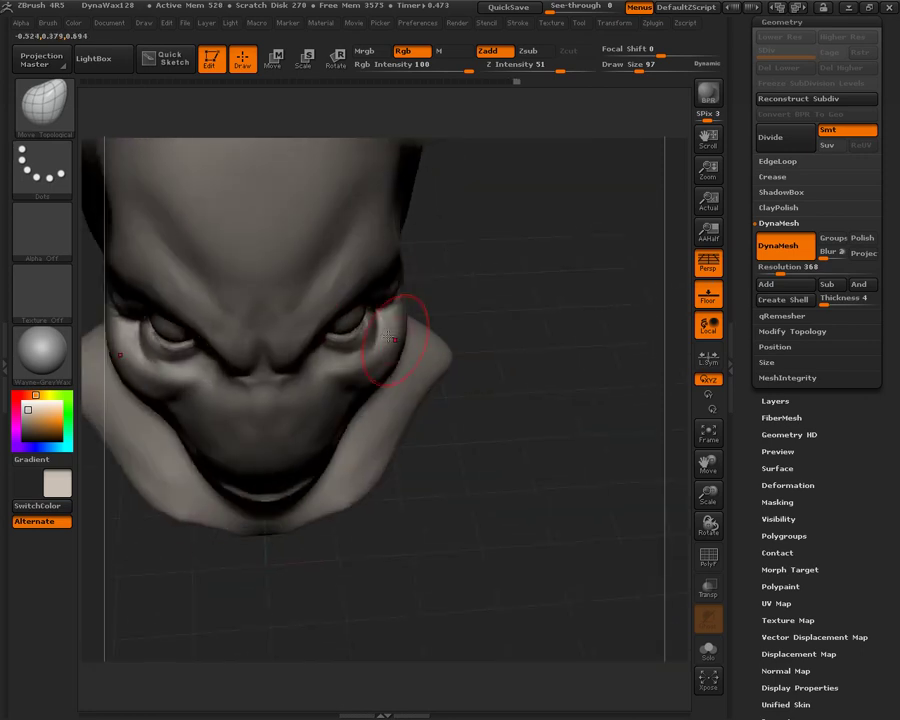
pyautogui.press('ctrl')
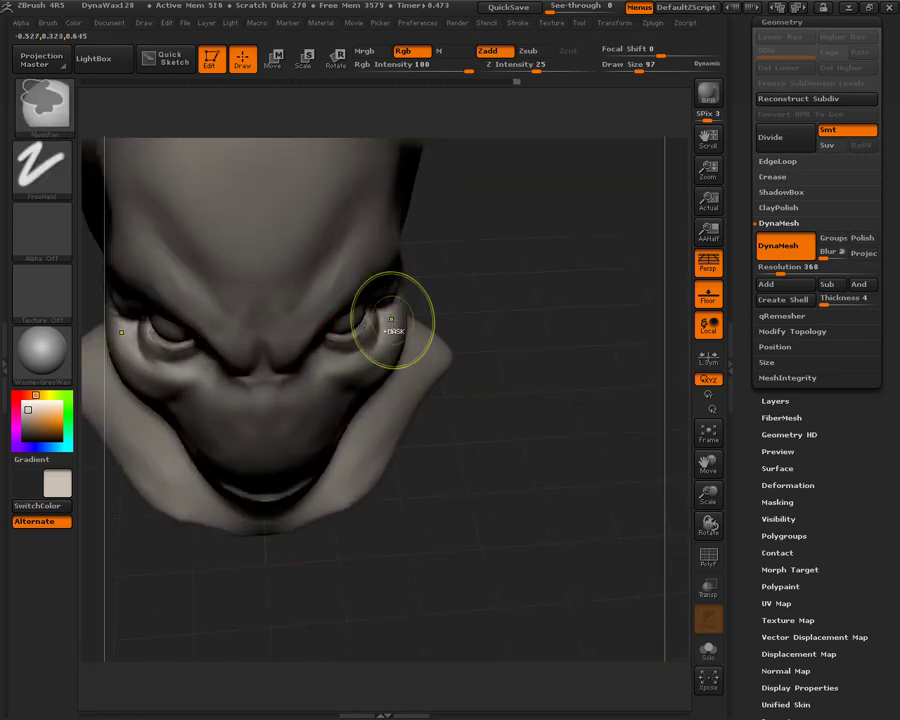
pyautogui.moveTo(506, 354)
pyautogui.mouseDown()
pyautogui.moveTo(516, 256)
pyautogui.moveTo(583, 417)
pyautogui.moveTo(344, 260)
pyautogui.mouseUp()
pyautogui.press('ctrl')
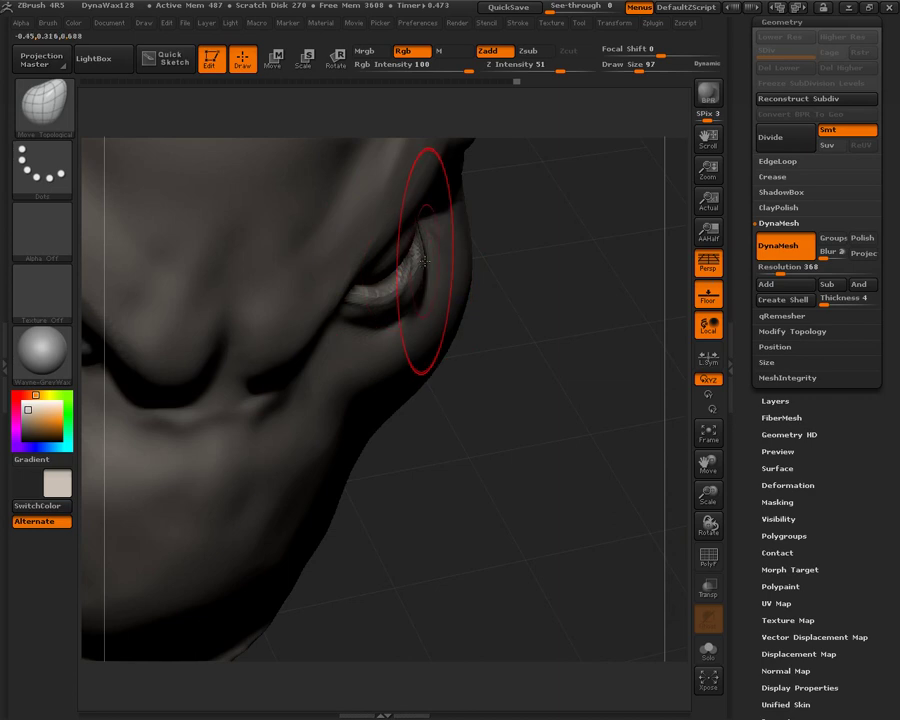
# Step: Fit the unmasked lower eyelid around the eyeball with Move Topological at draw size 50
pyautogui.moveTo(536, 310); pyautogui.dragTo(573, 364)
pyautogui.moveTo(638, 71)
pyautogui.mouseDown()
pyautogui.moveTo(620, 71)
pyautogui.moveTo(629, 71)
pyautogui.mouseUp()
pyautogui.moveTo(403, 268)
pyautogui.mouseDown()
pyautogui.moveTo(411, 273)
pyautogui.moveTo(419, 247)
pyautogui.mouseUp()
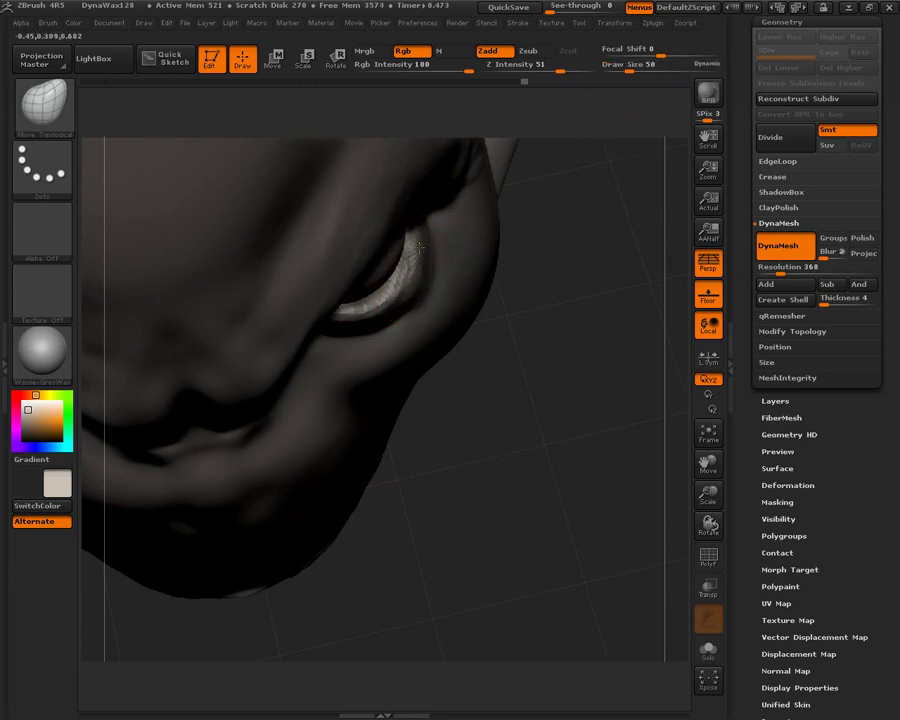
pyautogui.moveTo(393, 312)
pyautogui.mouseDown()
pyautogui.moveTo(397, 318)
pyautogui.moveTo(363, 325)
pyautogui.mouseUp()
pyautogui.moveTo(614, 382); pyautogui.dragTo(597, 265)
pyautogui.moveTo(640, 308); pyautogui.dragTo(524, 312)
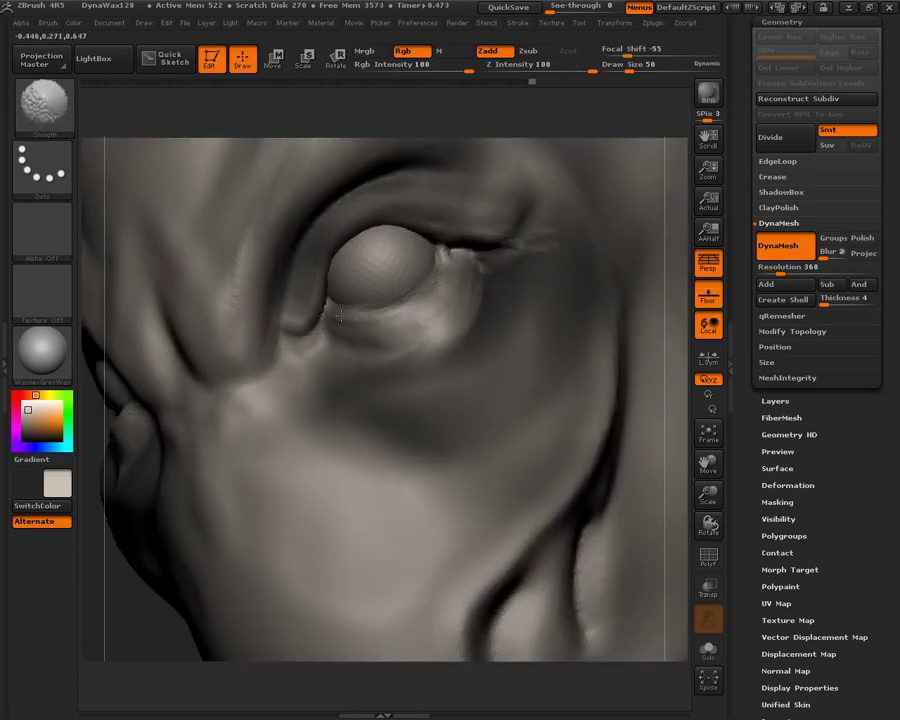
# Step: Carve creases into the lower eyelid, outer eye corner and upper lid fold with the Dam_Standard brush at draw size 50
pyautogui.click(44, 100)
pyautogui.click(355, 203)
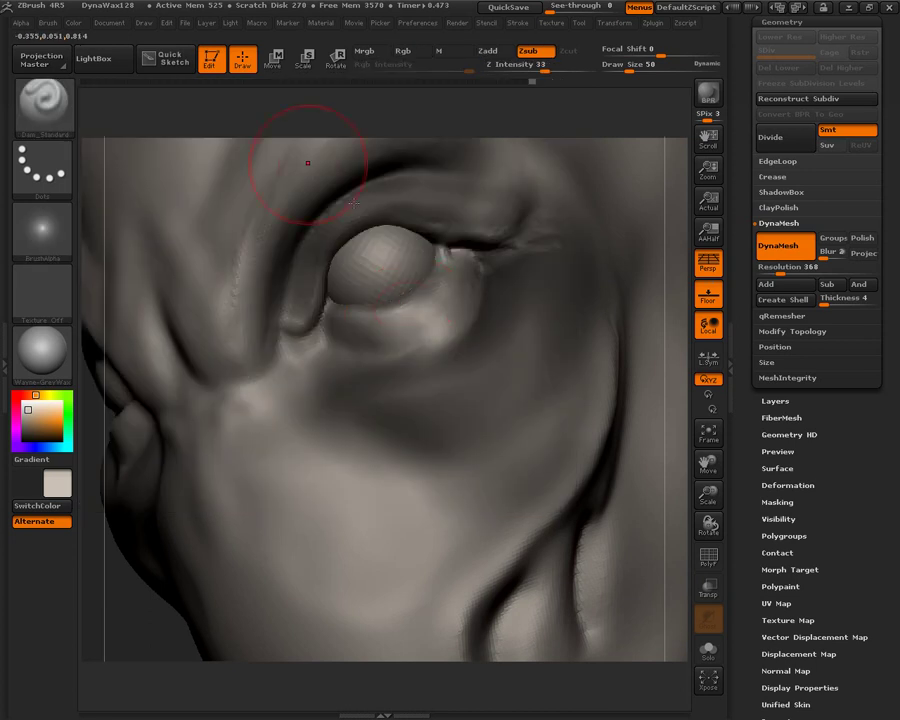
pyautogui.press('ctrl')
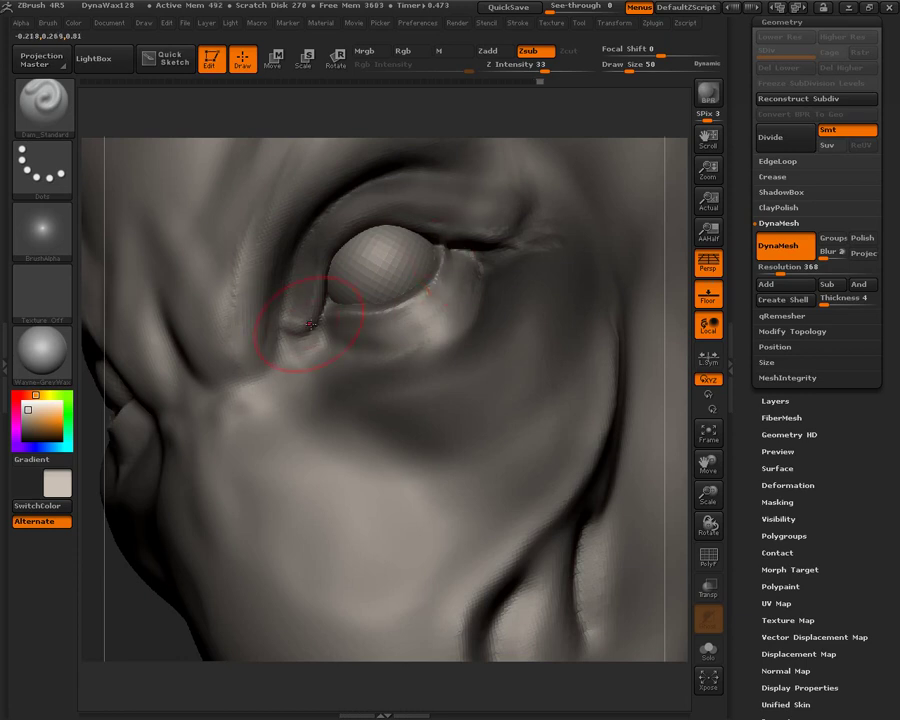
pyautogui.moveTo(329, 327); pyautogui.dragTo(405, 334)
pyautogui.moveTo(330, 326); pyautogui.dragTo(386, 357)
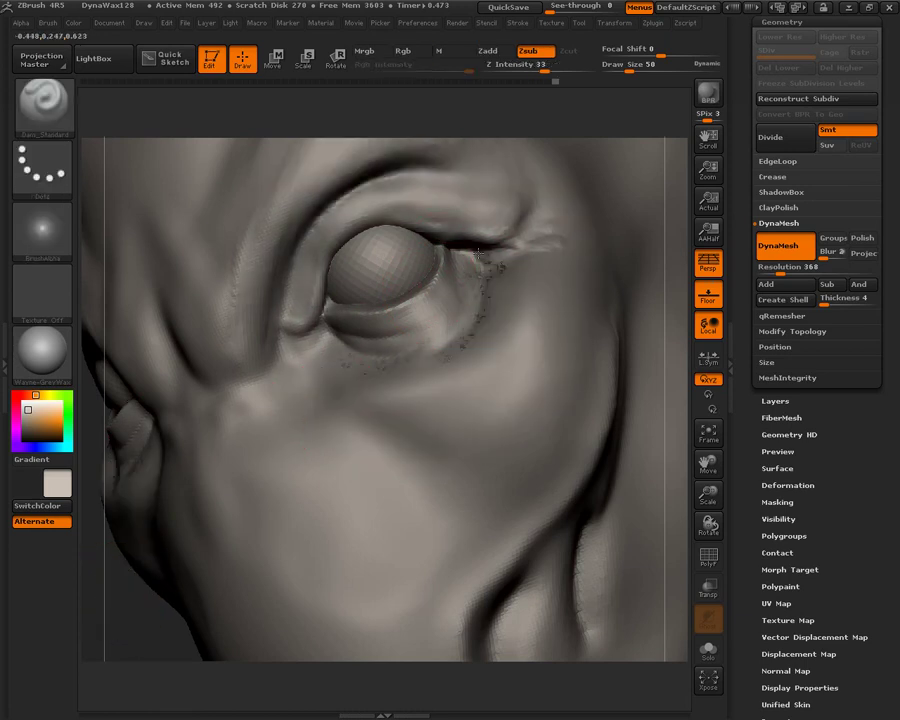
pyautogui.moveTo(478, 253); pyautogui.dragTo(535, 232)
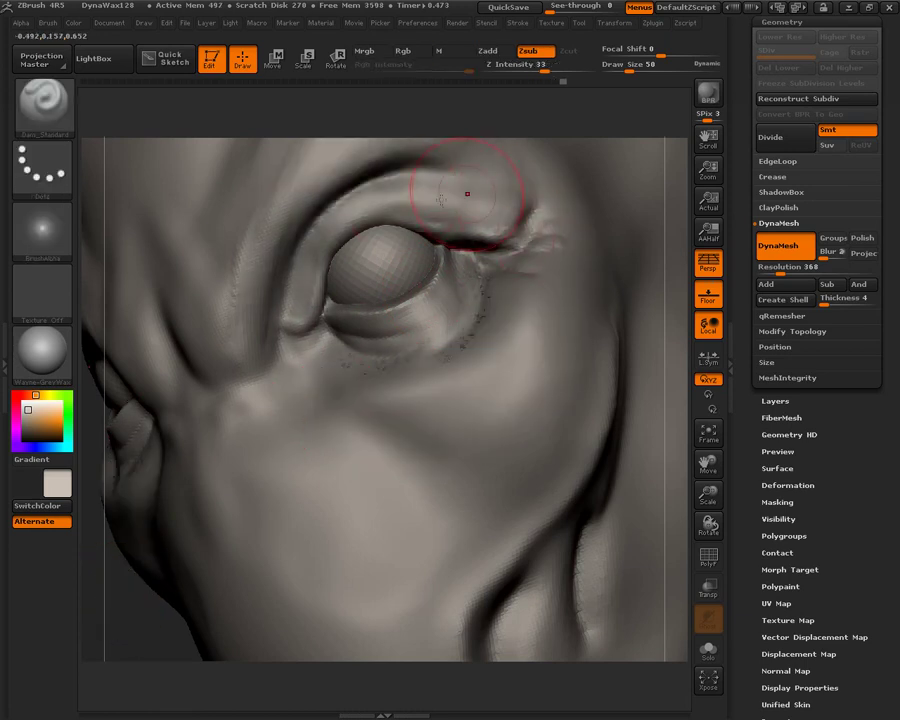
pyautogui.moveTo(386, 177); pyautogui.dragTo(484, 208)
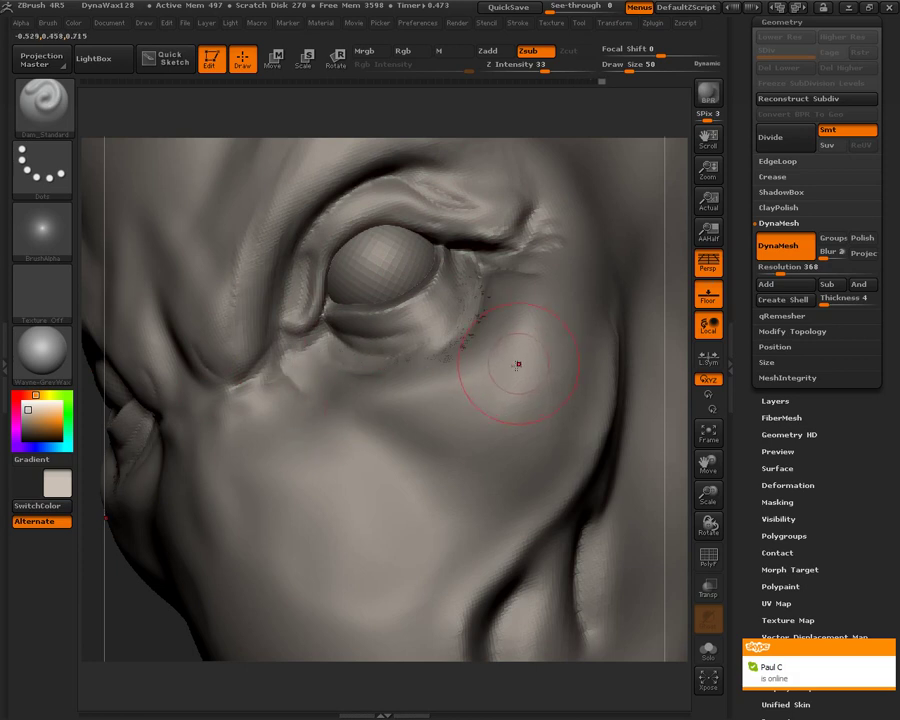
# Step: Sharpen the mouth line from the cheek to the front lip with Dam_Standard strokes
pyautogui.press('f')
pyautogui.moveTo(609, 438)
pyautogui.mouseDown()
pyautogui.moveTo(651, 338)
pyautogui.moveTo(520, 410)
pyautogui.moveTo(562, 374)
pyautogui.moveTo(566, 402)
pyautogui.moveTo(593, 396)
pyautogui.moveTo(524, 370)
pyautogui.moveTo(275, 318)
pyautogui.moveTo(595, 302)
pyautogui.moveTo(301, 269)
pyautogui.mouseUp()
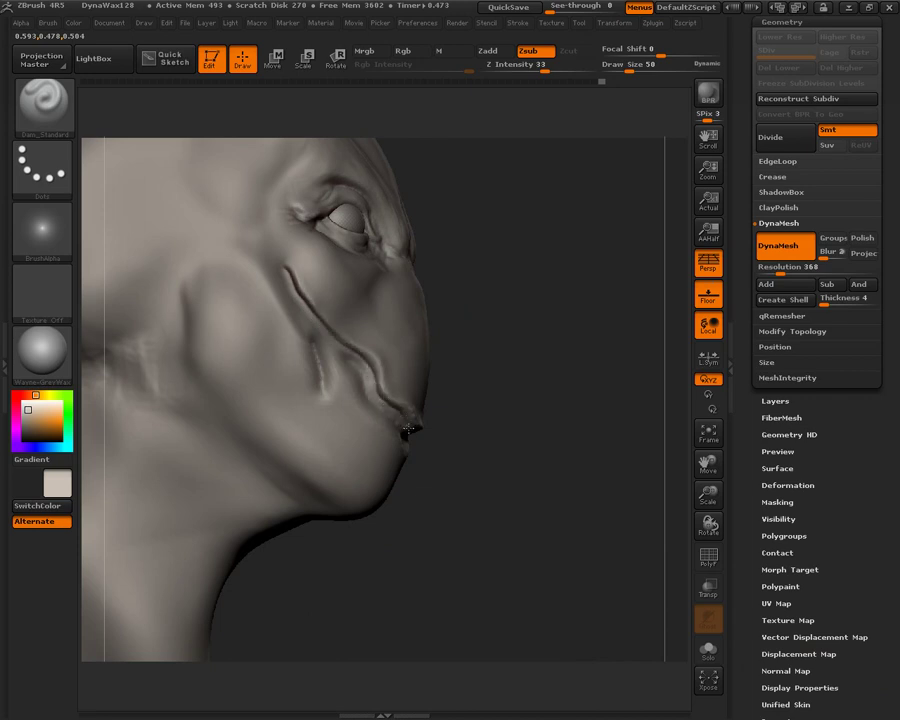
pyautogui.moveTo(585, 476)
pyautogui.mouseDown()
pyautogui.moveTo(526, 490)
pyautogui.moveTo(146, 490)
pyautogui.moveTo(327, 311)
pyautogui.mouseUp()
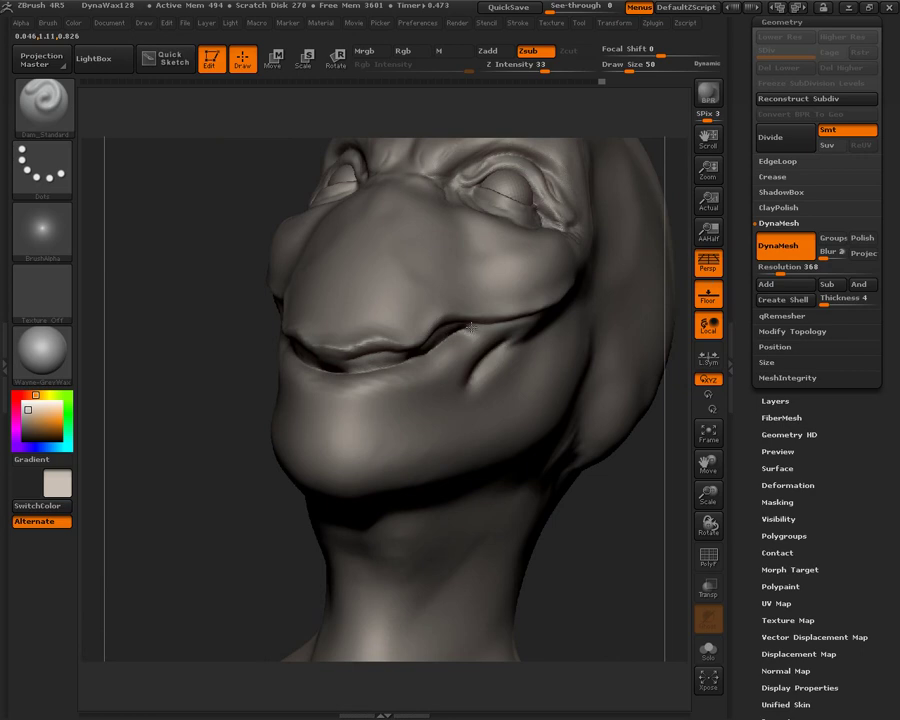
# Step: Smooth away the cheek crease below the eye and carve a new one across the cheek above the mouth
pyautogui.moveTo(205, 442)
pyautogui.mouseDown()
pyautogui.moveTo(202, 516)
pyautogui.moveTo(179, 480)
pyautogui.moveTo(184, 452)
pyautogui.mouseUp()
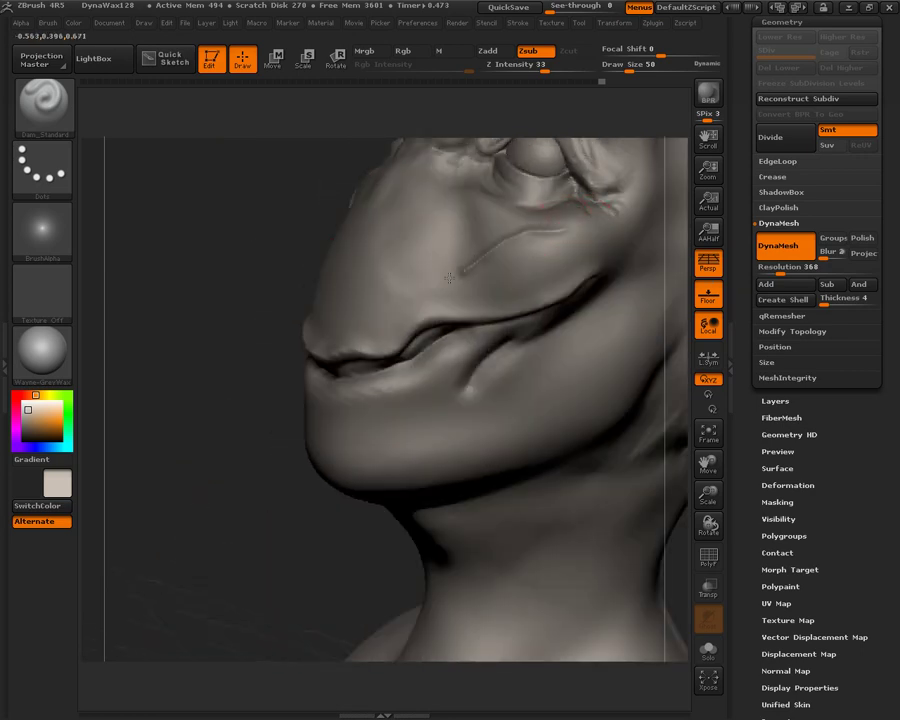
pyautogui.keyDown('shift'); pyautogui.moveTo(524, 186); pyautogui.dragTo(524, 249); pyautogui.keyUp('shift')
pyautogui.moveTo(426, 271); pyautogui.dragTo(530, 239)
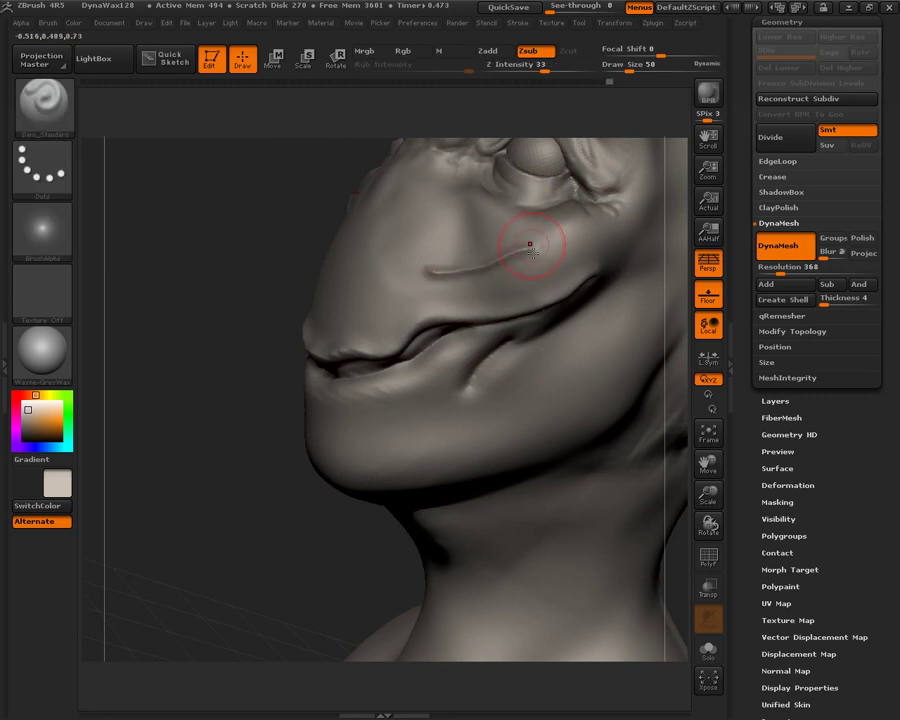
# Step: Try carving a second parallel crease across the cheek above the mouth with Dam_Standard
pyautogui.moveTo(472, 289)
pyautogui.mouseDown()
pyautogui.moveTo(439, 295)
pyautogui.moveTo(460, 274)
pyautogui.mouseUp()
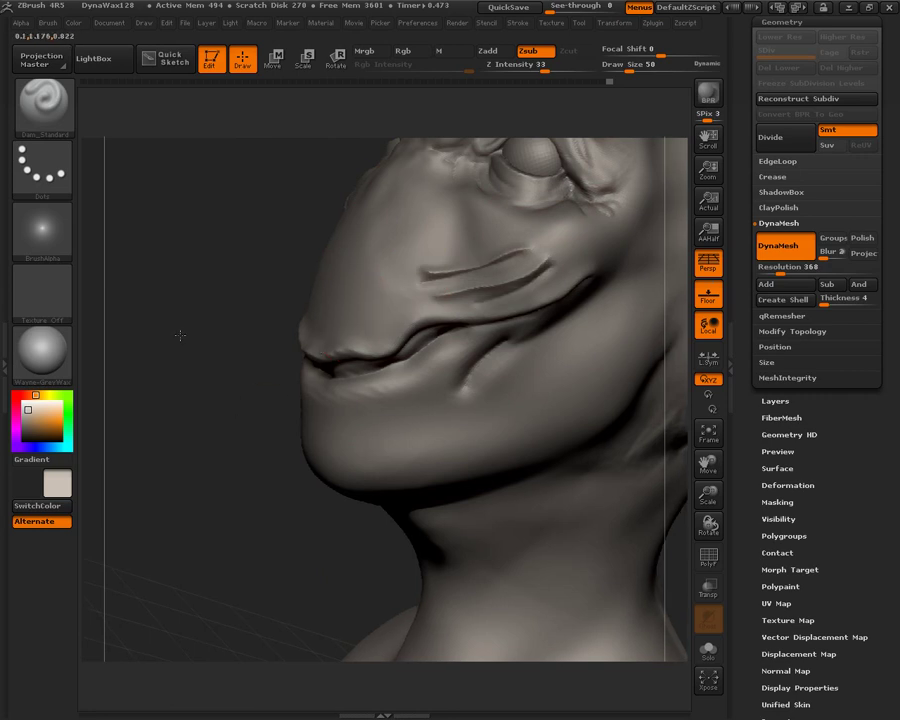
pyautogui.moveTo(237, 420); pyautogui.dragTo(280, 448)
pyautogui.moveTo(623, 416)
pyautogui.keyDown('shift'); pyautogui.mouseDown()
pyautogui.moveTo(629, 368)
pyautogui.moveTo(617, 356)
pyautogui.moveTo(598, 440)
pyautogui.moveTo(643, 466)
pyautogui.moveTo(645, 560)
pyautogui.mouseUp(); pyautogui.keyUp('shift')
pyautogui.press('ctrl')
# Step: Soften the volumes of the brow and nose bridge with the FormSoft brush at draw size 136
pyautogui.click(44, 102)
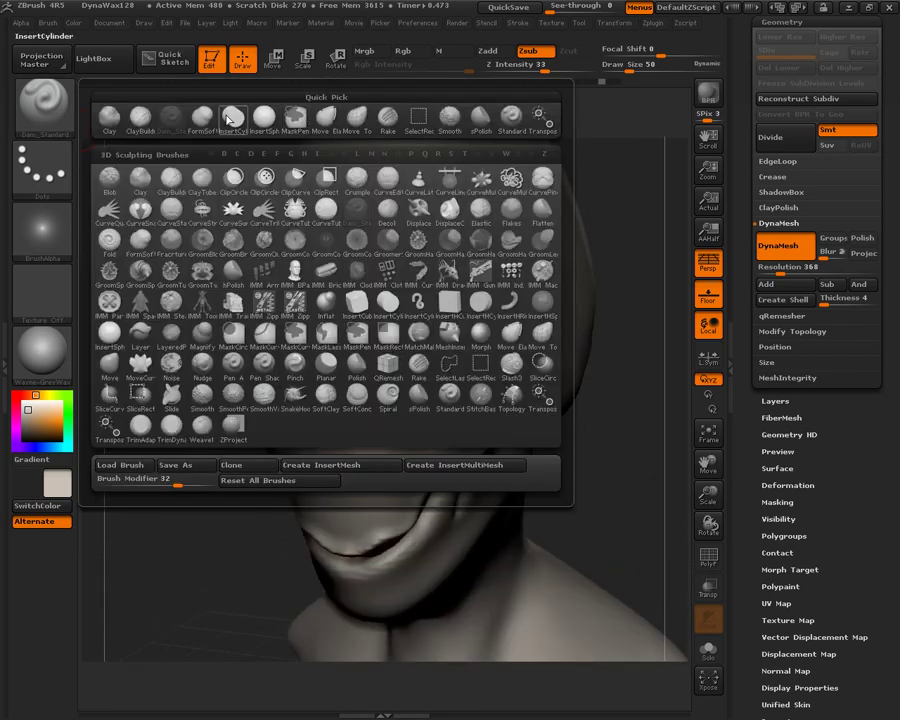
pyautogui.click(198, 121)
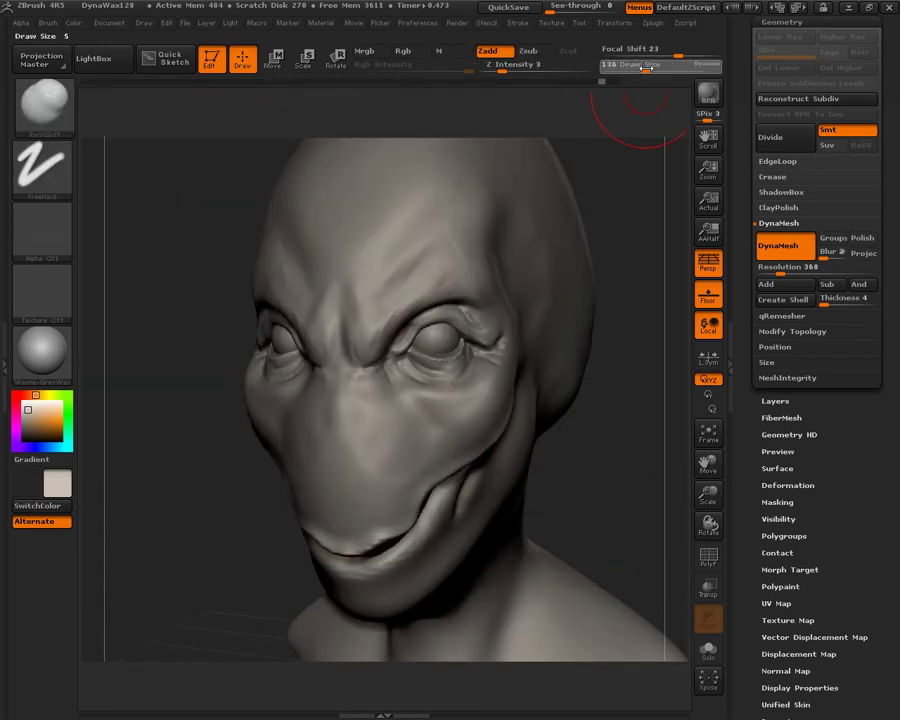
pyautogui.moveTo(470, 290); pyautogui.dragTo(474, 286)
pyautogui.moveTo(383, 321); pyautogui.dragTo(388, 347)
pyautogui.moveTo(586, 402); pyautogui.dragTo(448, 404)
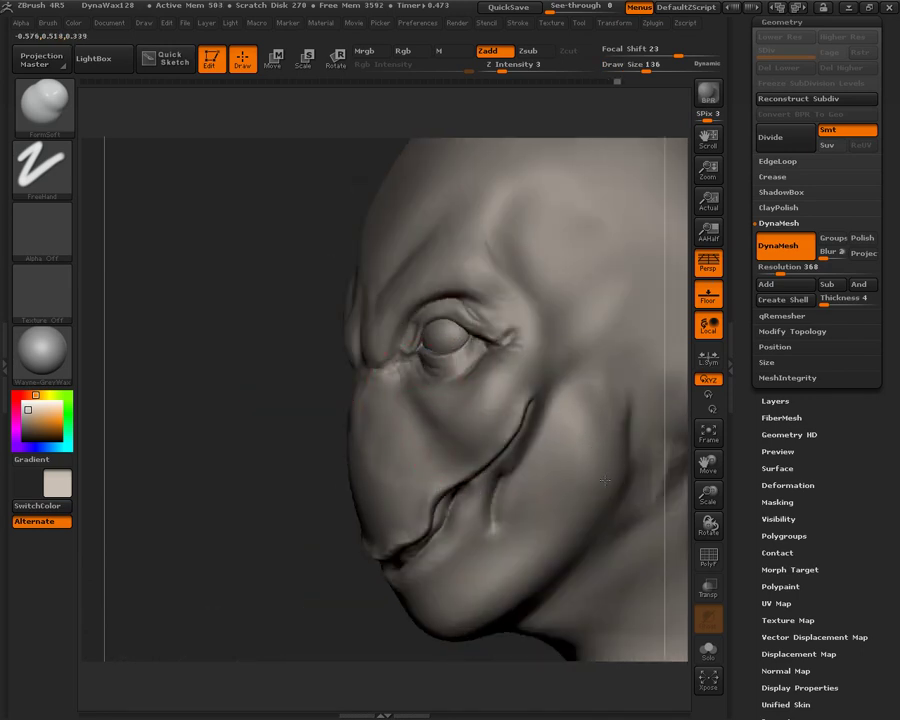
# Step: Shape the chin and the area below the lower lip with FormSoft at draw size 65
pyautogui.moveTo(230, 600)
pyautogui.mouseDown()
pyautogui.moveTo(281, 593)
pyautogui.moveTo(591, 412)
pyautogui.moveTo(609, 344)
pyautogui.mouseUp()
pyautogui.click(632, 70)
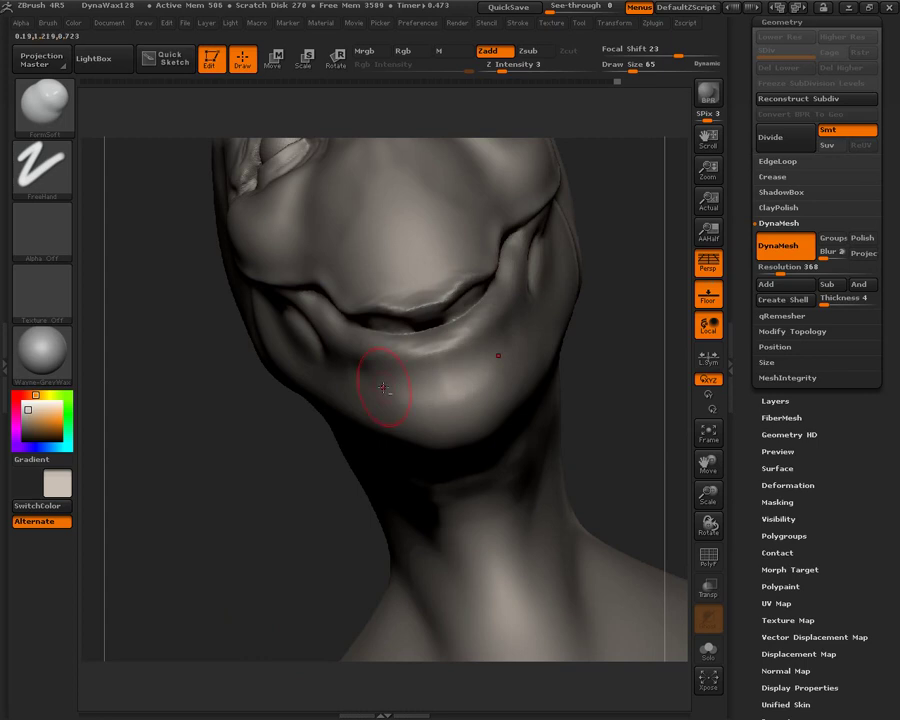
pyautogui.moveTo(512, 329); pyautogui.dragTo(412, 372)
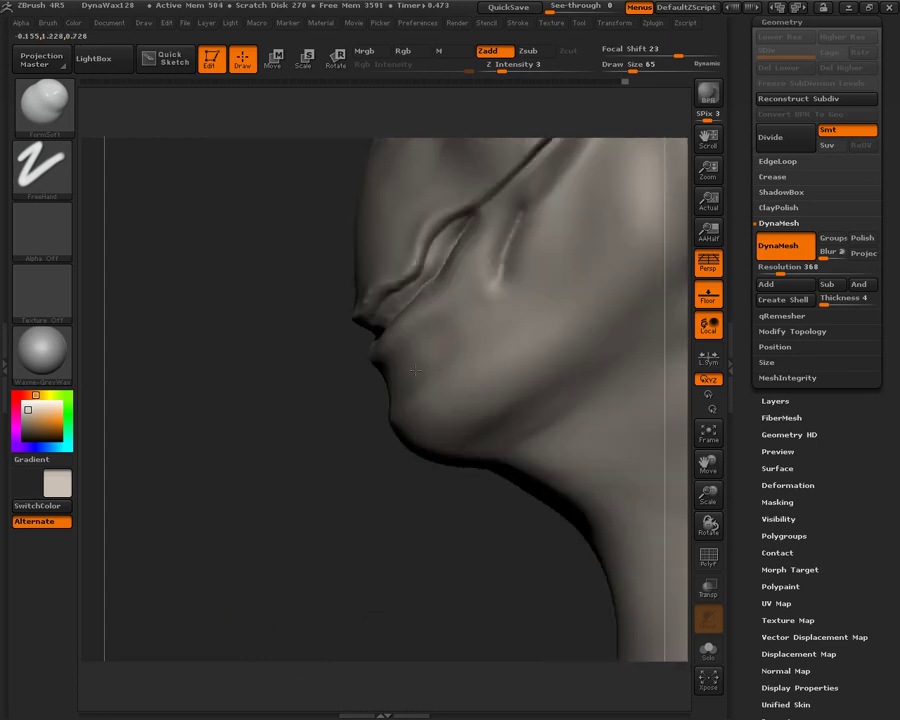
pyautogui.moveTo(328, 428)
pyautogui.mouseDown()
pyautogui.moveTo(408, 322)
pyautogui.moveTo(456, 326)
pyautogui.moveTo(322, 340)
pyautogui.moveTo(440, 320)
pyautogui.moveTo(492, 298)
pyautogui.mouseUp()
pyautogui.moveTo(603, 254); pyautogui.dragTo(470, 369)
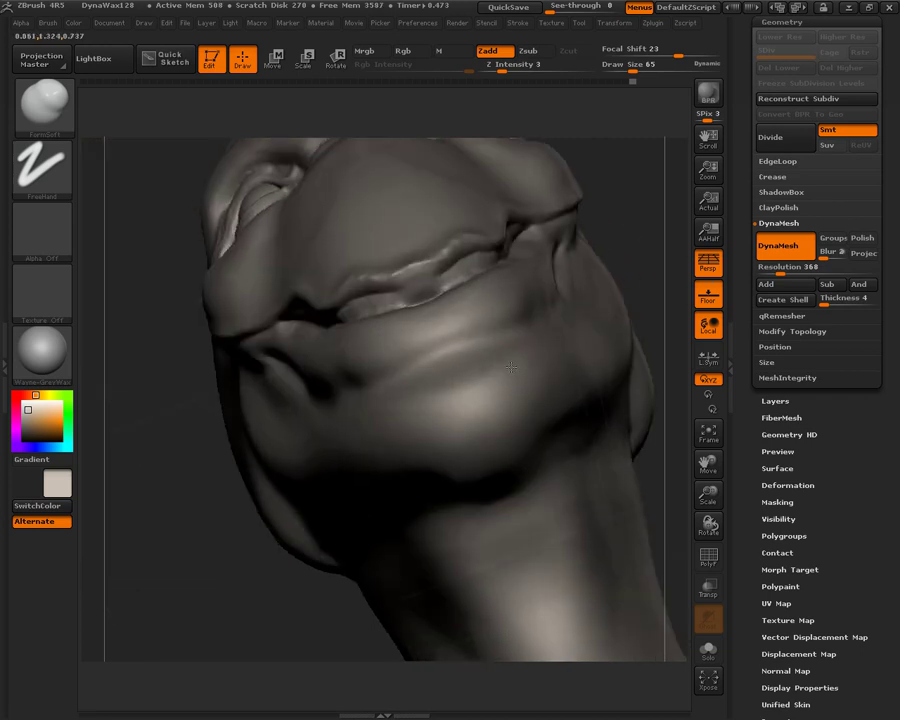
# Step: Mask a jaw muscle patch on the rear cheek behind the mouth corner and invert the mask
pyautogui.moveTo(195, 538)
pyautogui.mouseDown()
pyautogui.moveTo(555, 321)
pyautogui.moveTo(518, 364)
pyautogui.moveTo(358, 331)
pyautogui.moveTo(365, 370)
pyautogui.moveTo(350, 410)
pyautogui.moveTo(331, 398)
pyautogui.moveTo(325, 344)
pyautogui.moveTo(314, 340)
pyautogui.mouseUp()
pyautogui.press('b')
pyautogui.press('s')
pyautogui.press('t')
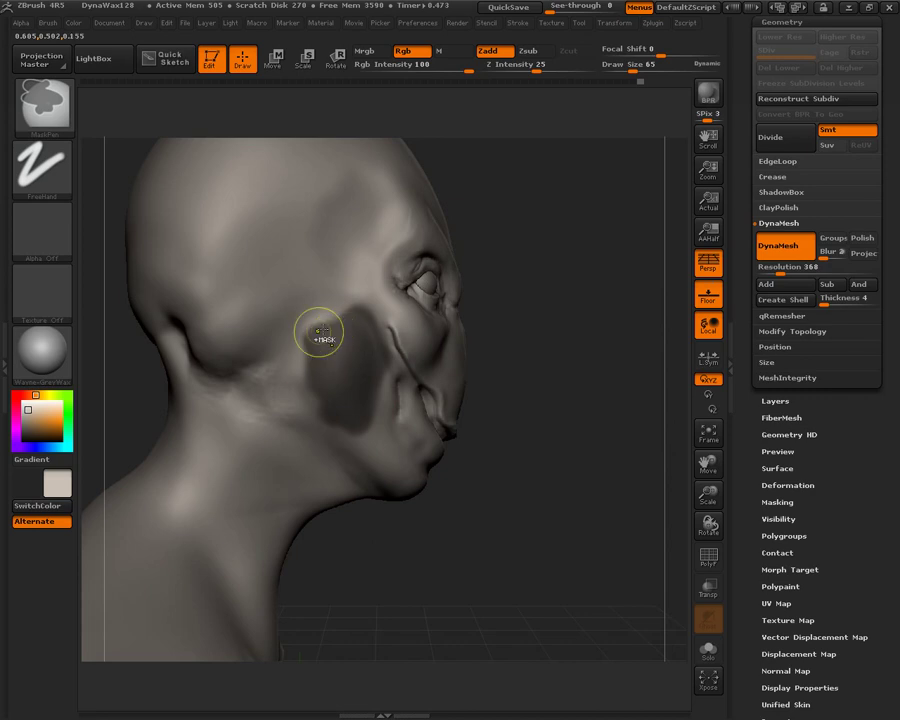
pyautogui.keyDown('ctrl'); pyautogui.click(553, 335); pyautogui.keyUp('ctrl')
# Step: Build up the unmasked jaw muscle patch with ClayBuildup at draw size 65 and score it with the Rake brush
pyautogui.press('b')
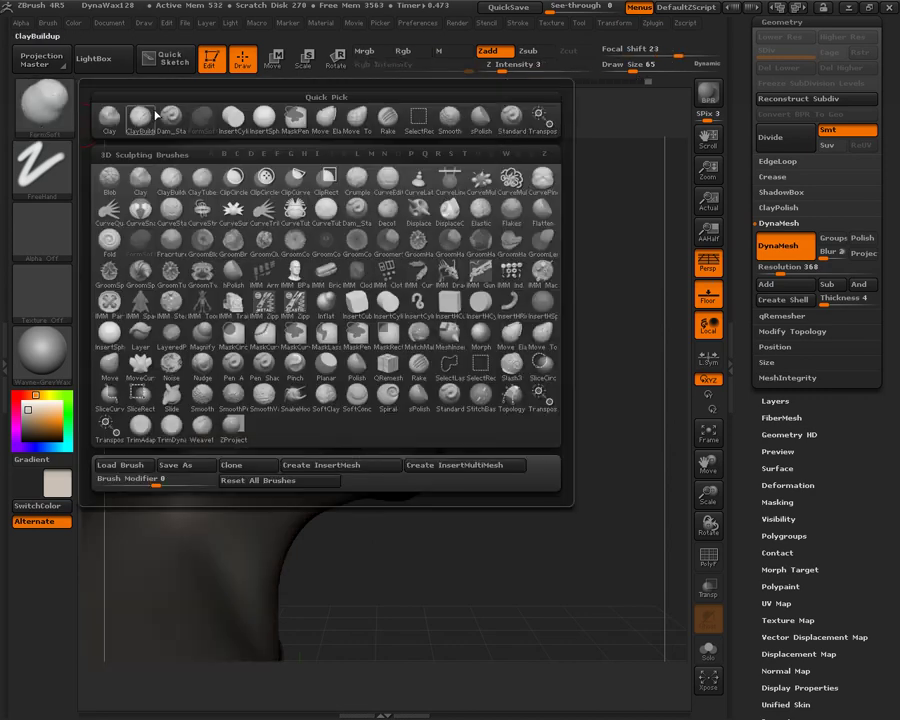
pyautogui.press('c')
pyautogui.press('b')
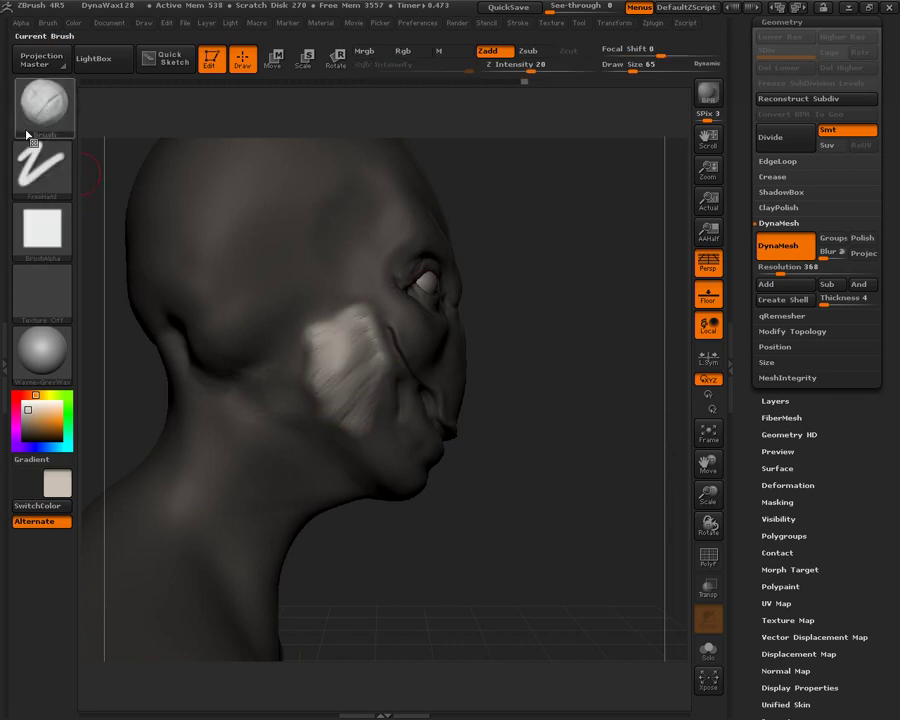
pyautogui.press('b')
pyautogui.click(386, 118)
pyautogui.moveTo(331, 357); pyautogui.dragTo(355, 333)
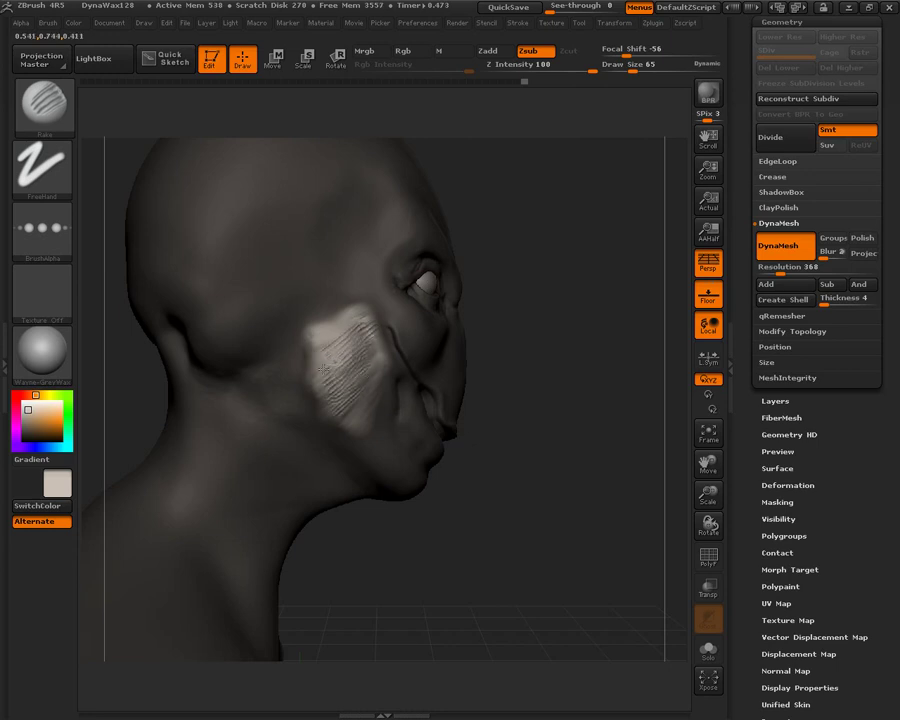
# Step: Smooth the jaw muscle patch at draw size 264 and clear the mask
pyautogui.click(660, 66)
pyautogui.keyDown('shift'); pyautogui.moveTo(336, 369); pyautogui.dragTo(338, 350); pyautogui.keyUp('shift')
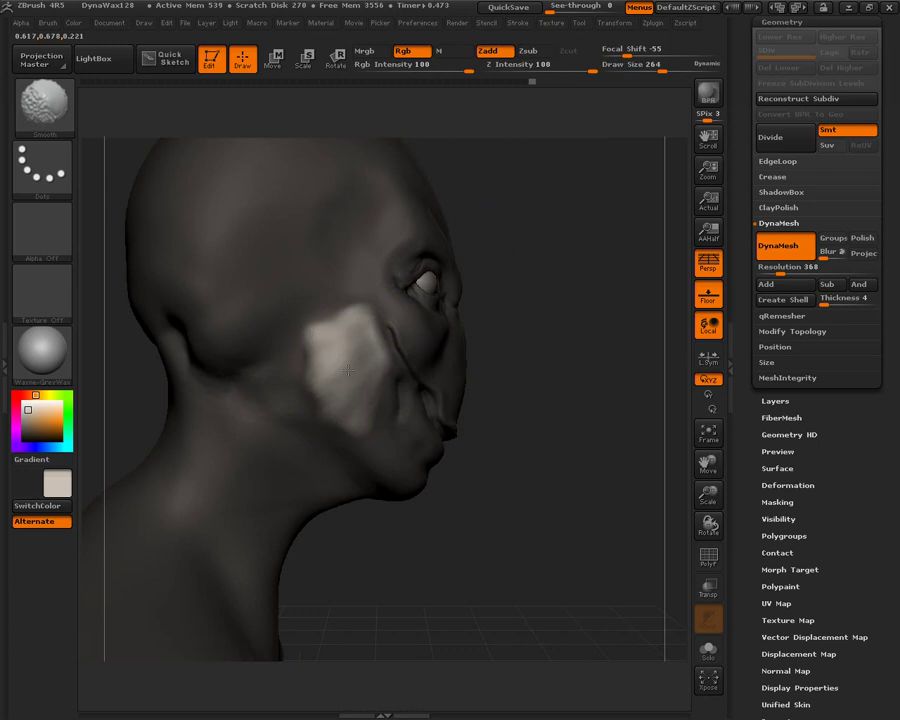
pyautogui.moveTo(524, 259)
pyautogui.mouseDown()
pyautogui.moveTo(613, 428)
pyautogui.moveTo(466, 382)
pyautogui.mouseUp()
pyautogui.moveTo(628, 412)
pyautogui.keyDown('alt'); pyautogui.mouseDown()
pyautogui.moveTo(635, 370)
pyautogui.moveTo(569, 394)
pyautogui.moveTo(609, 394)
pyautogui.moveTo(605, 368)
pyautogui.moveTo(402, 281)
pyautogui.mouseUp(); pyautogui.keyUp('alt')
# Step: Add ClayBuildup folds from the outer eye across the cheekbone and temple at draw size 59 and Z Intensity 13, and smooth them
pyautogui.click(45, 108)
pyautogui.click(185, 118)
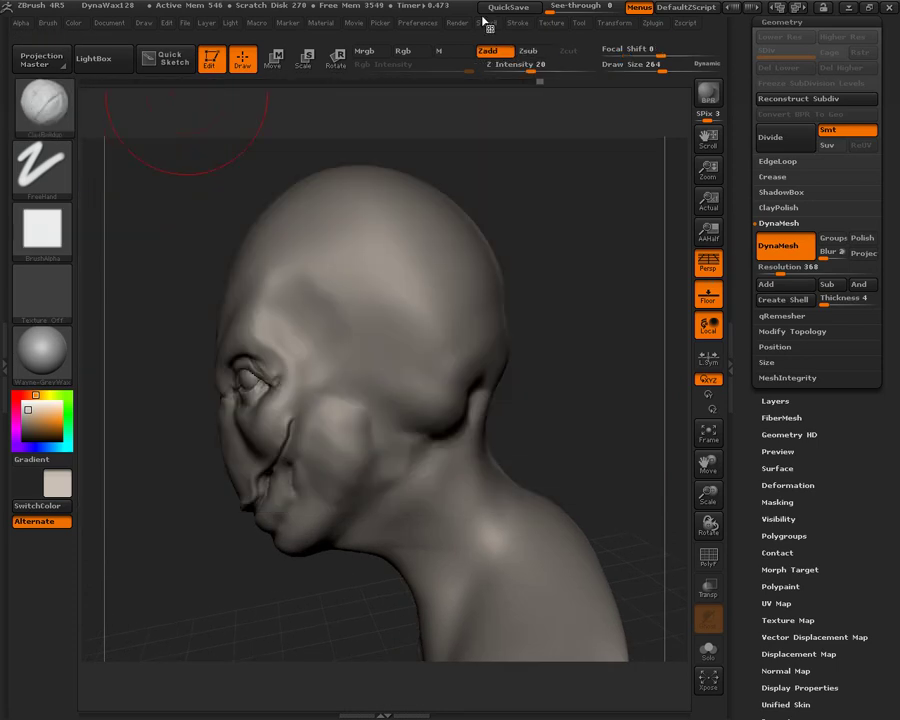
pyautogui.moveTo(663, 69); pyautogui.dragTo(631, 69)
pyautogui.moveTo(524, 70); pyautogui.dragTo(516, 70)
pyautogui.moveTo(309, 371); pyautogui.dragTo(290, 405)
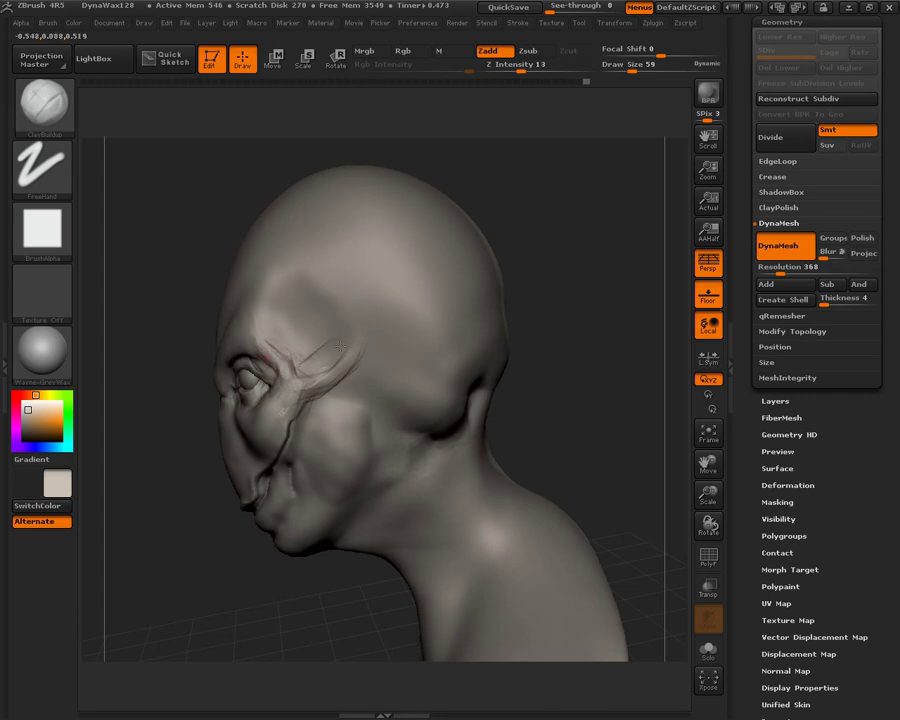
pyautogui.press('shift')
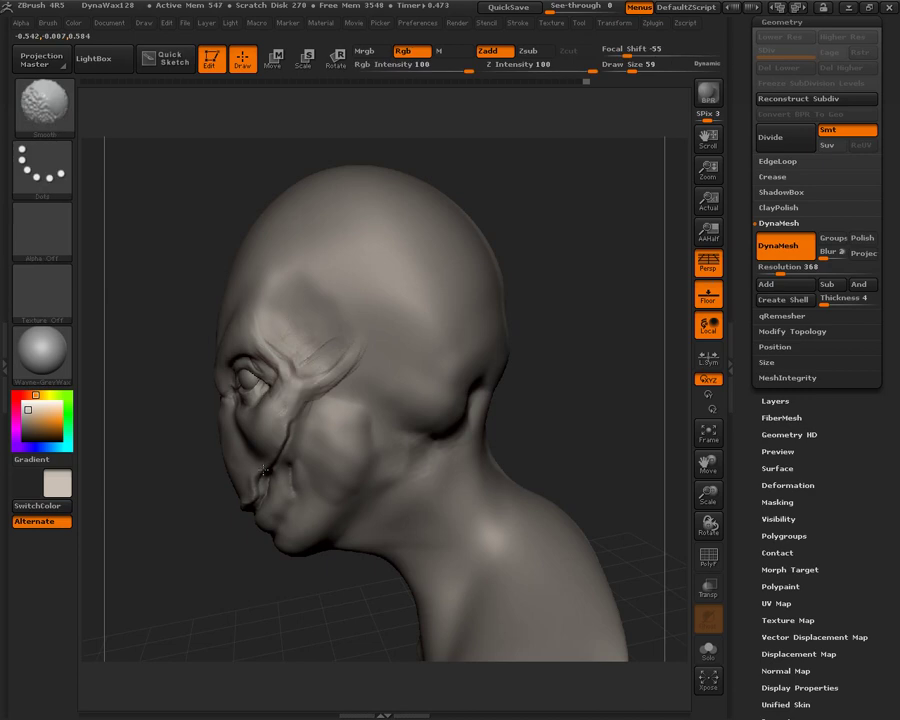
# Step: Build a V-shaped ridge across the lower forehead with ClayBuildup, undoing the unwanted strokes
pyautogui.moveTo(560, 250)
pyautogui.mouseDown()
pyautogui.moveTo(590, 377)
pyautogui.moveTo(565, 447)
pyautogui.mouseUp()
pyautogui.moveTo(357, 341)
pyautogui.mouseDown()
pyautogui.moveTo(376, 338)
pyautogui.moveTo(405, 308)
pyautogui.moveTo(358, 328)
pyautogui.mouseUp()
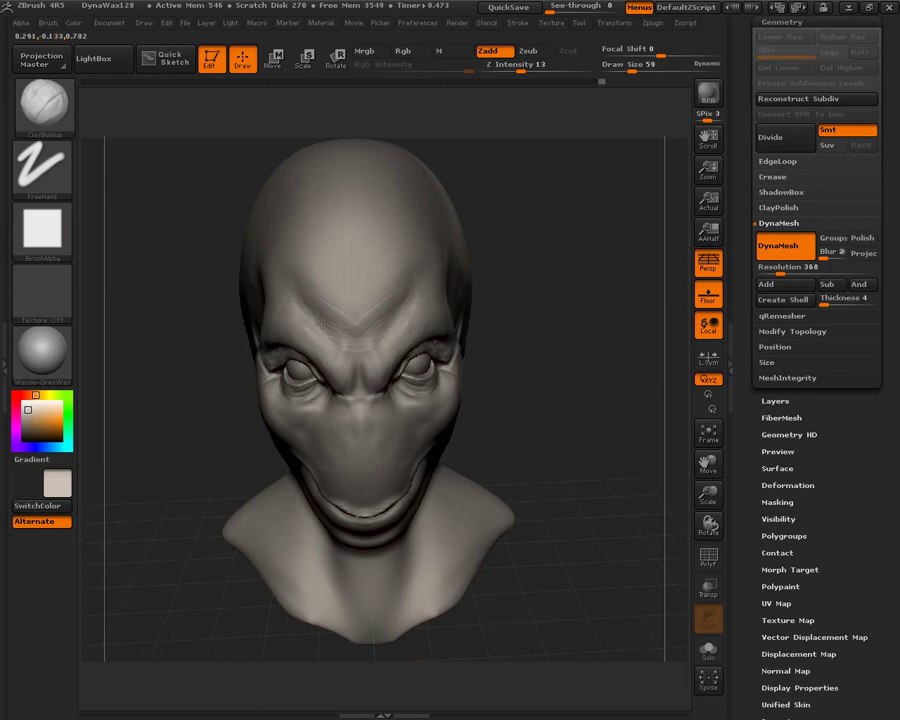
pyautogui.moveTo(301, 309); pyautogui.dragTo(358, 330)
pyautogui.hotkey('ctrl', 'z')
pyautogui.hotkey('ctrl', 'z')
pyautogui.hotkey('ctrl', 'z')
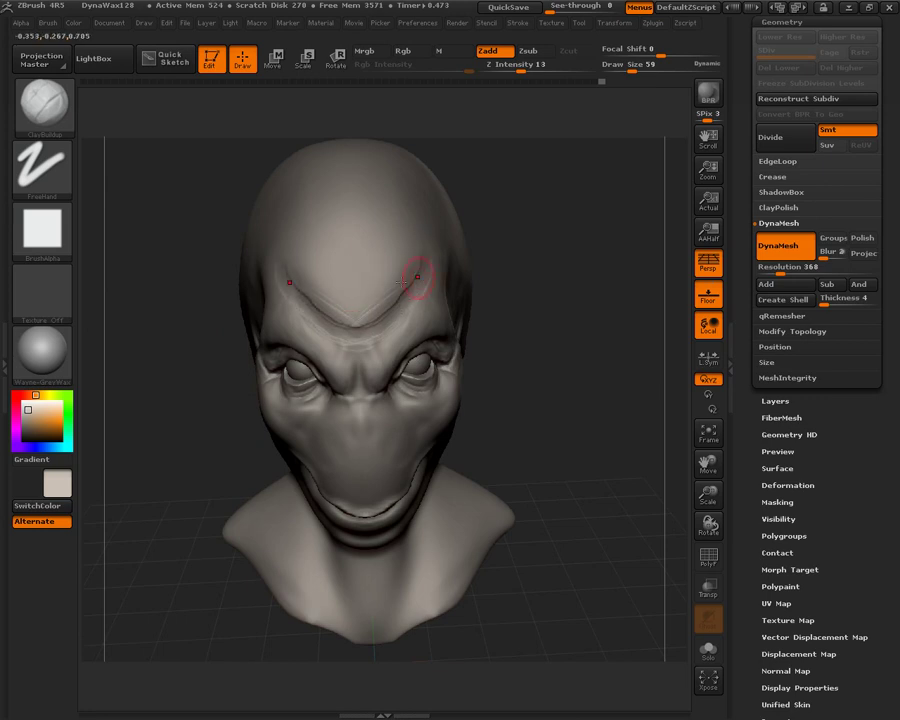
# Step: Fill out the forehead above the V-shaped ridge with ClayBuildup at draw size 181 and smooth it
pyautogui.moveTo(630, 66); pyautogui.dragTo(675, 118)
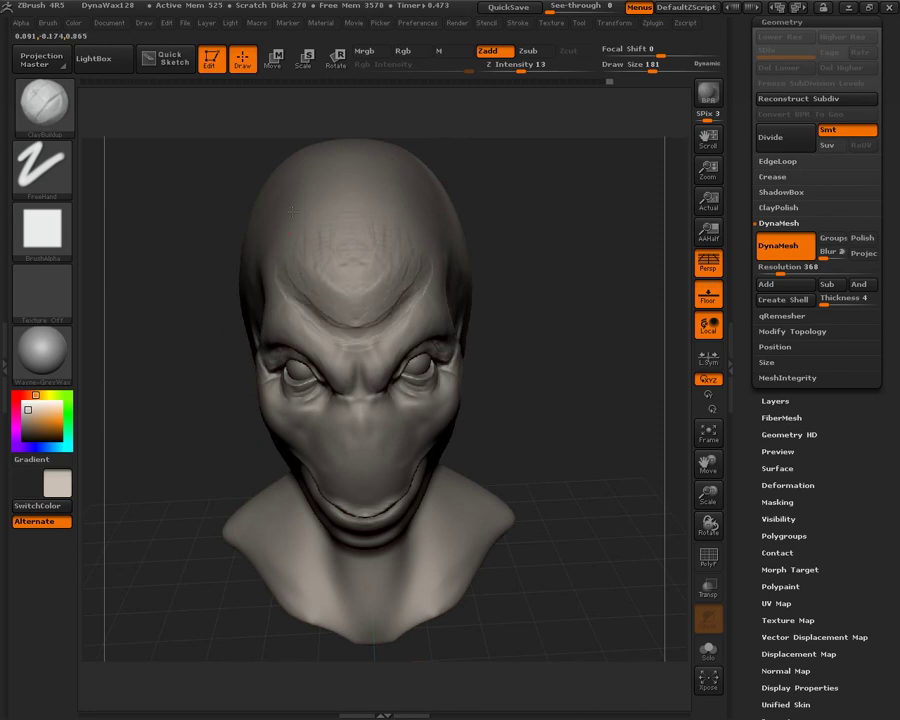
pyautogui.press('shift')
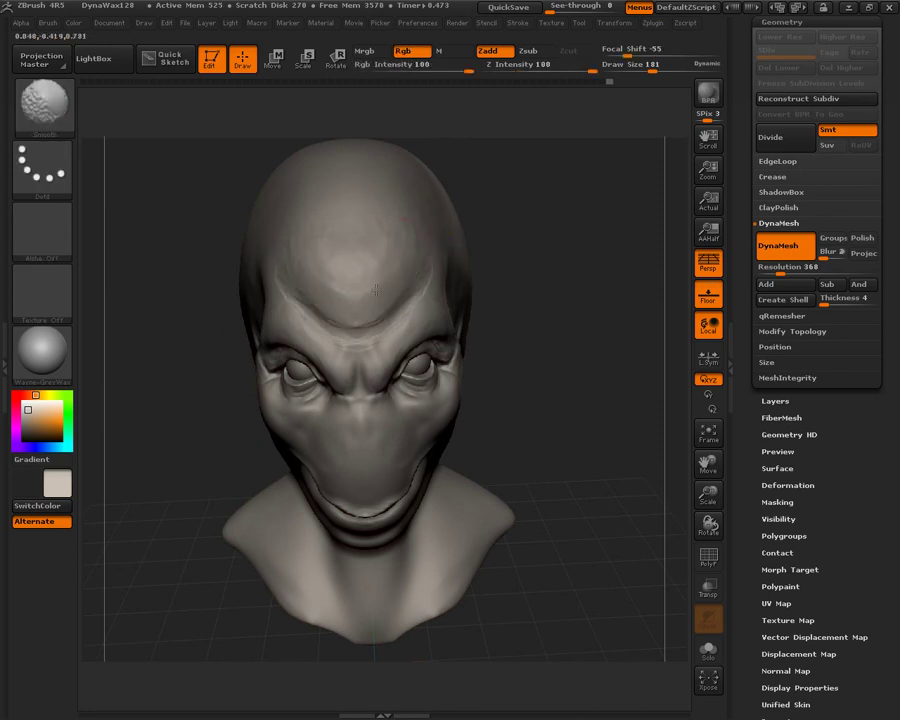
pyautogui.moveTo(583, 223)
pyautogui.mouseDown()
pyautogui.moveTo(546, 299)
pyautogui.moveTo(558, 292)
pyautogui.moveTo(546, 356)
pyautogui.moveTo(524, 327)
pyautogui.moveTo(558, 285)
pyautogui.moveTo(554, 303)
pyautogui.moveTo(512, 243)
pyautogui.moveTo(472, 273)
pyautogui.mouseUp()
# Step: Adjust the bust's side profile without perspective using the Move Topological brush at draw size 290
pyautogui.press('b')
pyautogui.press('m')
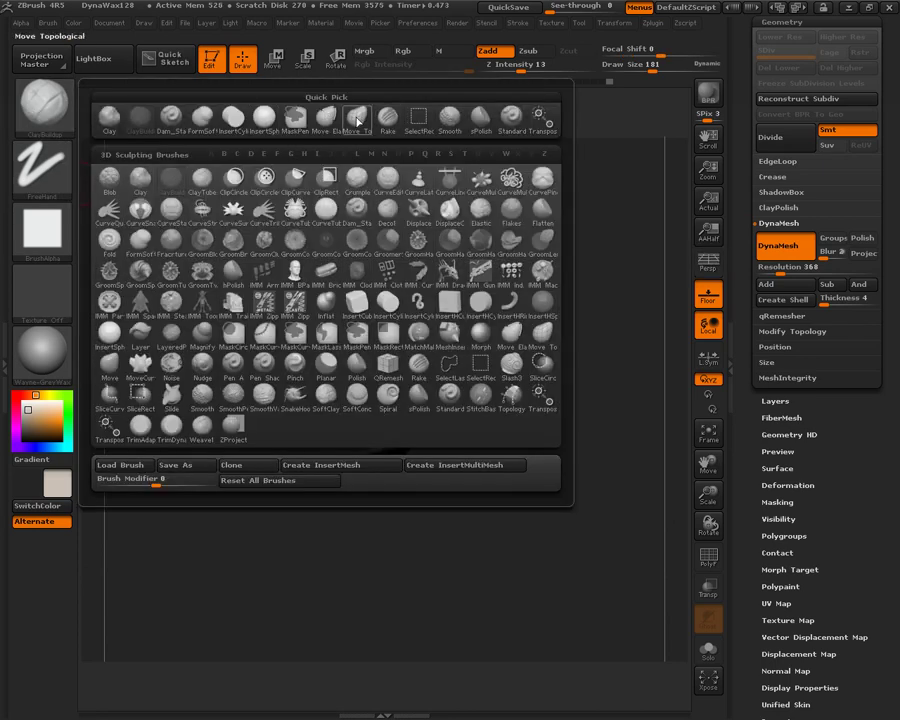
pyautogui.press('t')
pyautogui.moveTo(648, 66); pyautogui.dragTo(665, 64)
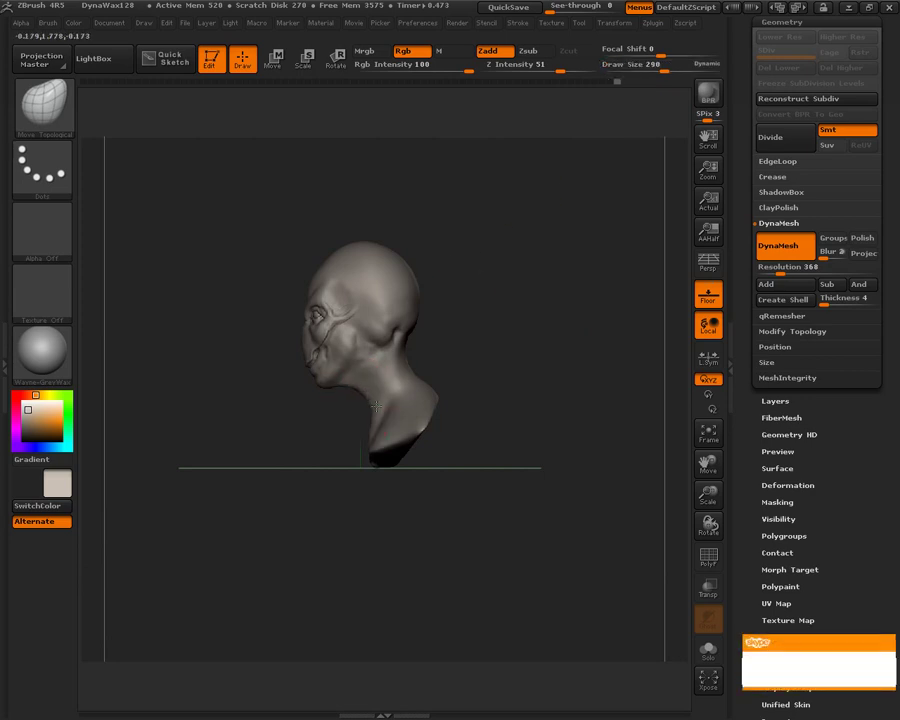
pyautogui.moveTo(532, 331)
pyautogui.mouseDown()
pyautogui.moveTo(593, 346)
pyautogui.moveTo(521, 355)
pyautogui.moveTo(538, 345)
pyautogui.moveTo(538, 328)
pyautogui.moveTo(570, 349)
pyautogui.mouseUp()
pyautogui.moveTo(570, 290)
pyautogui.keyDown('alt'); pyautogui.mouseDown()
pyautogui.moveTo(606, 386)
pyautogui.moveTo(535, 341)
pyautogui.mouseUp(); pyautogui.keyUp('alt')
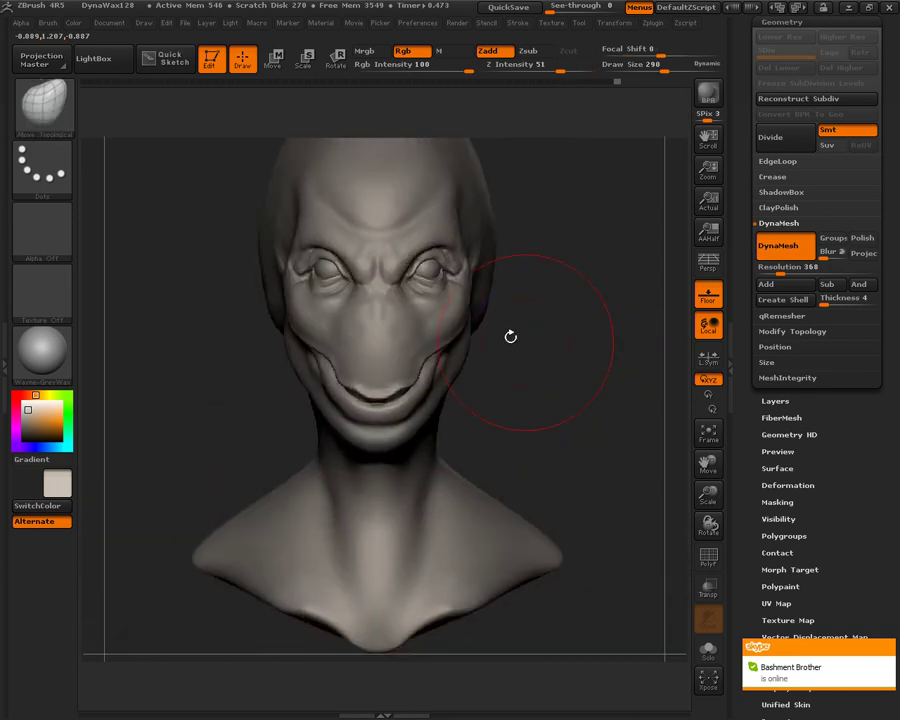
# Step: Mask the face around the eyes and reshape the sides of the jaw with Move Topological at draw size 290
pyautogui.keyDown('ctrl'); pyautogui.moveTo(421, 258); pyautogui.dragTo(430, 266); pyautogui.keyUp('ctrl')
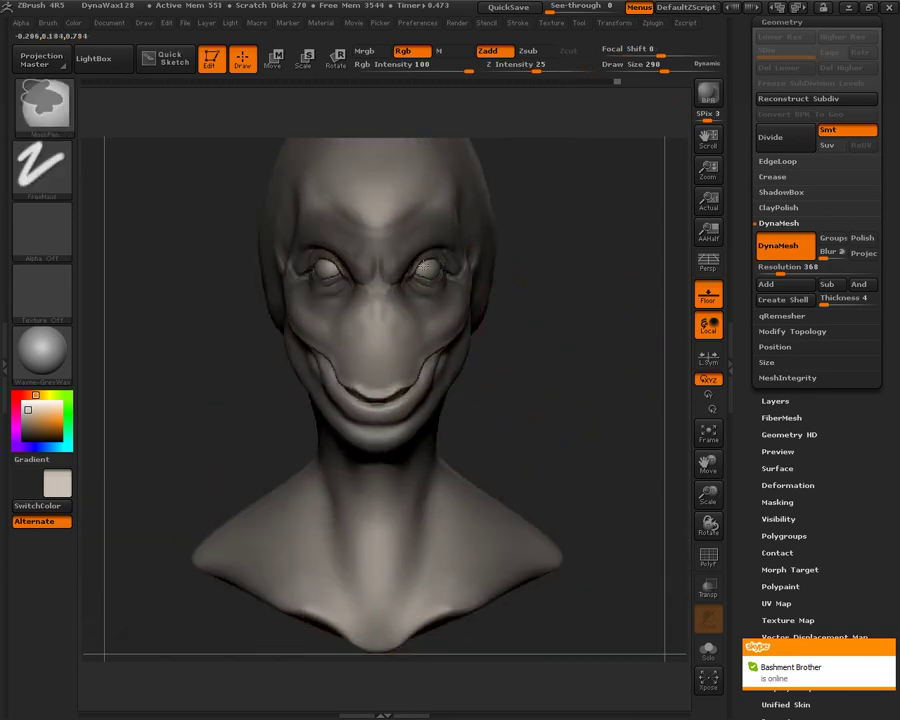
pyautogui.moveTo(451, 330)
pyautogui.mouseDown()
pyautogui.moveTo(446, 324)
pyautogui.moveTo(457, 354)
pyautogui.moveTo(447, 358)
pyautogui.mouseUp()
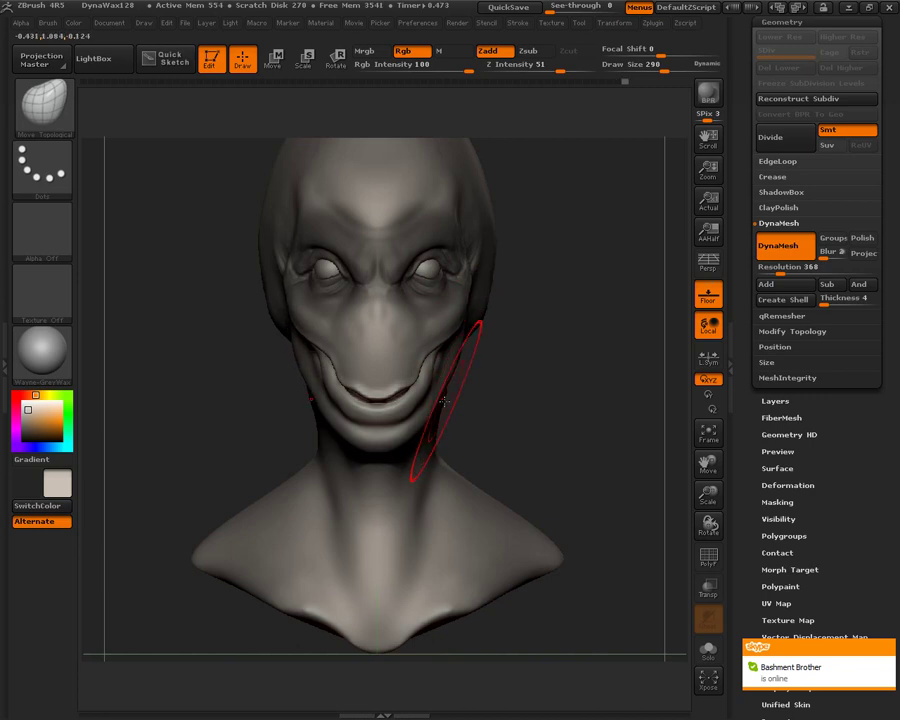
pyautogui.moveTo(559, 384); pyautogui.dragTo(552, 145)
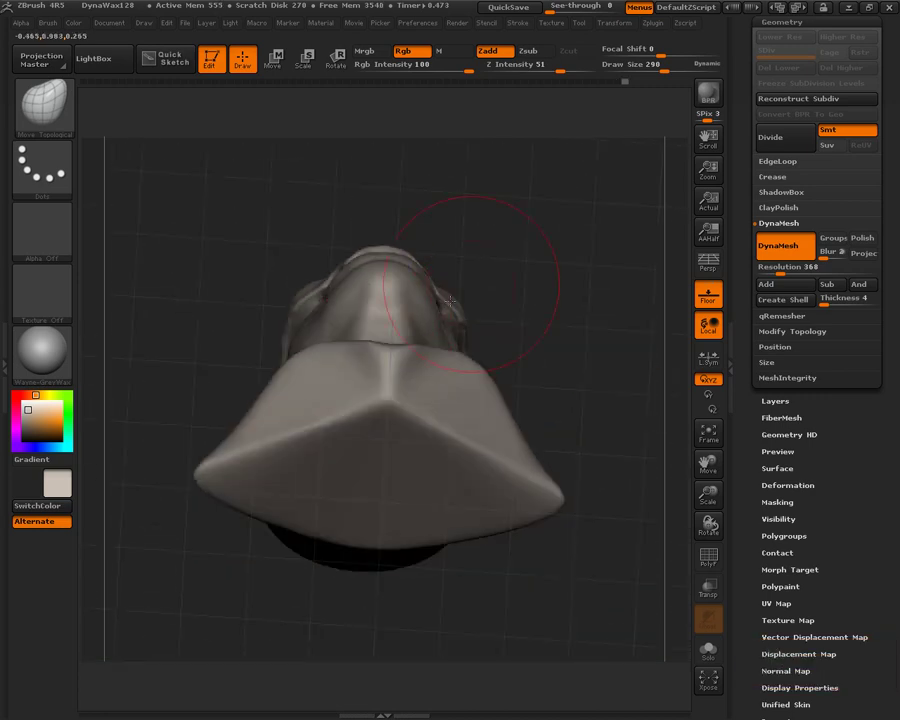
pyautogui.moveTo(472, 191)
pyautogui.mouseDown()
pyautogui.moveTo(583, 267)
pyautogui.moveTo(426, 281)
pyautogui.moveTo(394, 249)
pyautogui.moveTo(419, 283)
pyautogui.mouseUp()
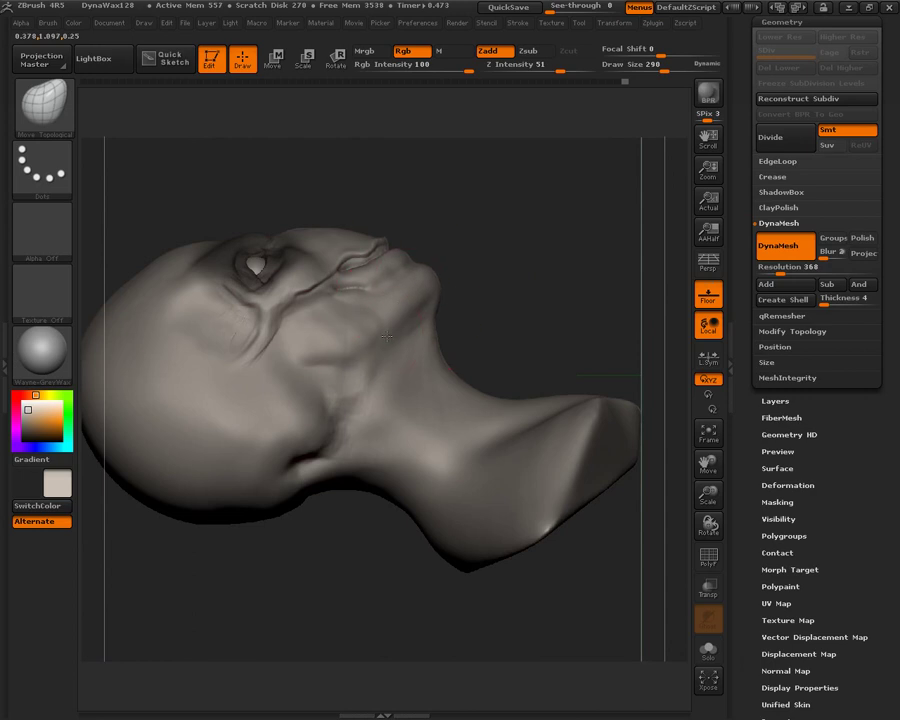
# Step: Turn perspective back on and frame the bust in a straight front view
pyautogui.click(709, 267)
pyautogui.moveTo(508, 235); pyautogui.dragTo(318, 398)
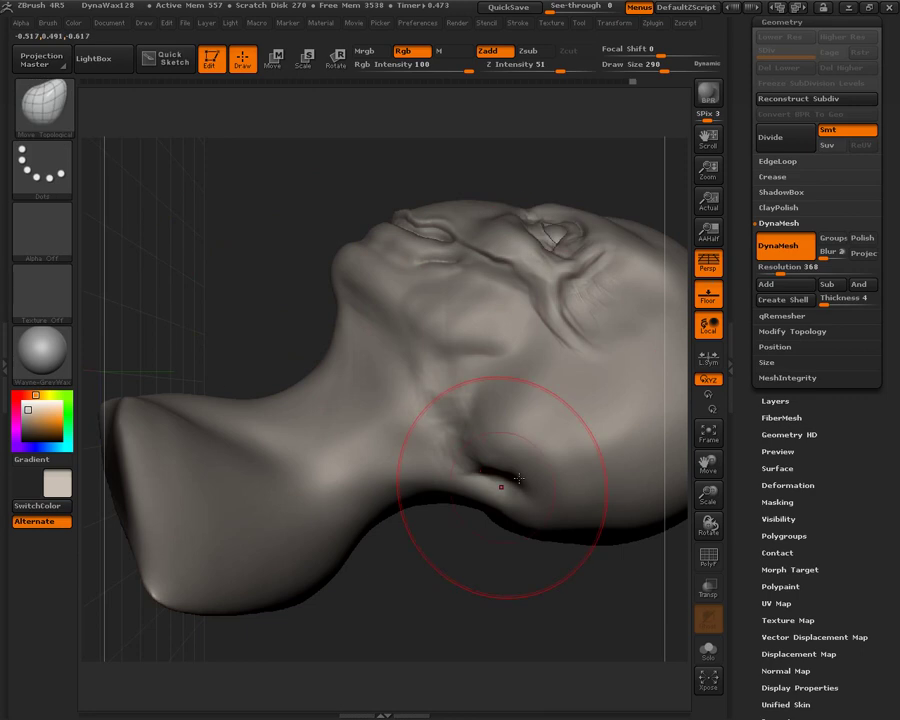
pyautogui.press('f')
pyautogui.moveTo(575, 528); pyautogui.dragTo(677, 500)
pyautogui.keyDown('shift'); pyautogui.moveTo(669, 450); pyautogui.dragTo(568, 392); pyautogui.keyUp('shift')
pyautogui.press('f')
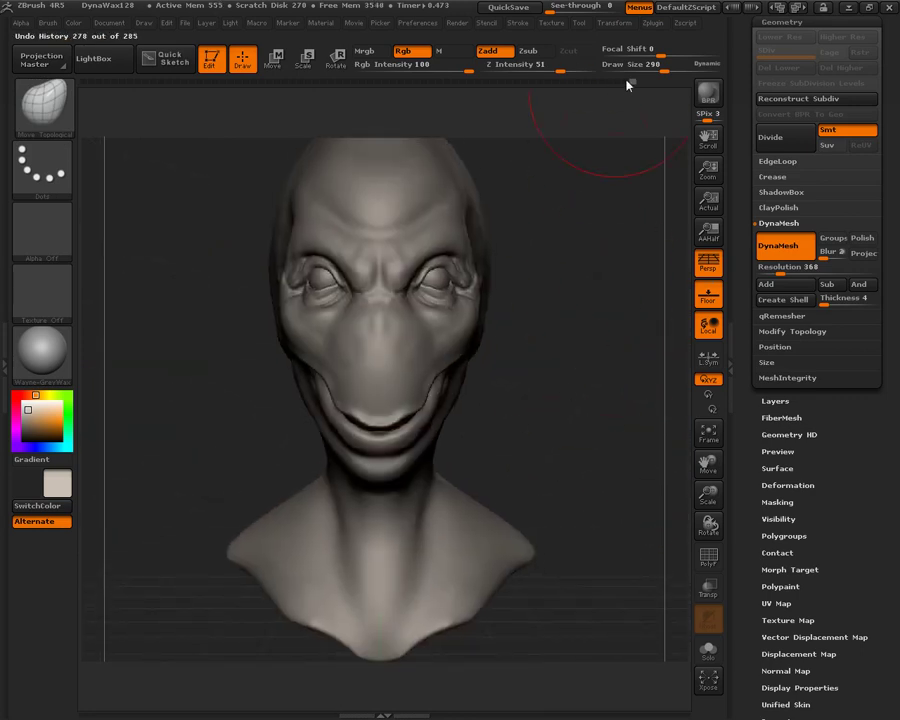
# Step: Refine the face and mouth line with Move Topological at draw sizes 101 and 118
pyautogui.moveTo(641, 70); pyautogui.dragTo(639, 70)
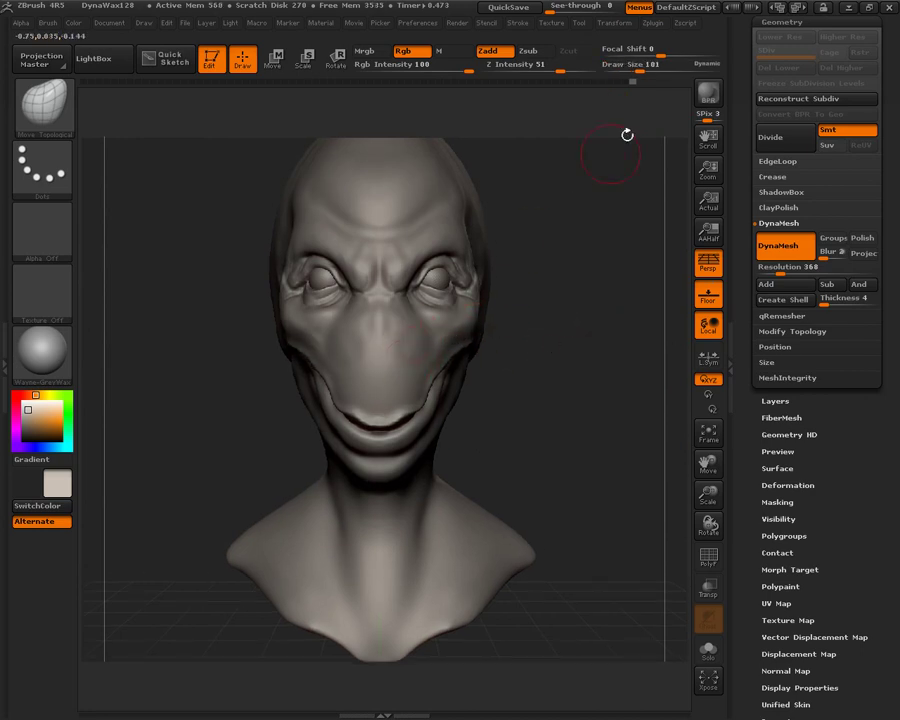
pyautogui.moveTo(641, 70)
pyautogui.mouseDown()
pyautogui.moveTo(661, 70)
pyautogui.moveTo(655, 66)
pyautogui.mouseUp()
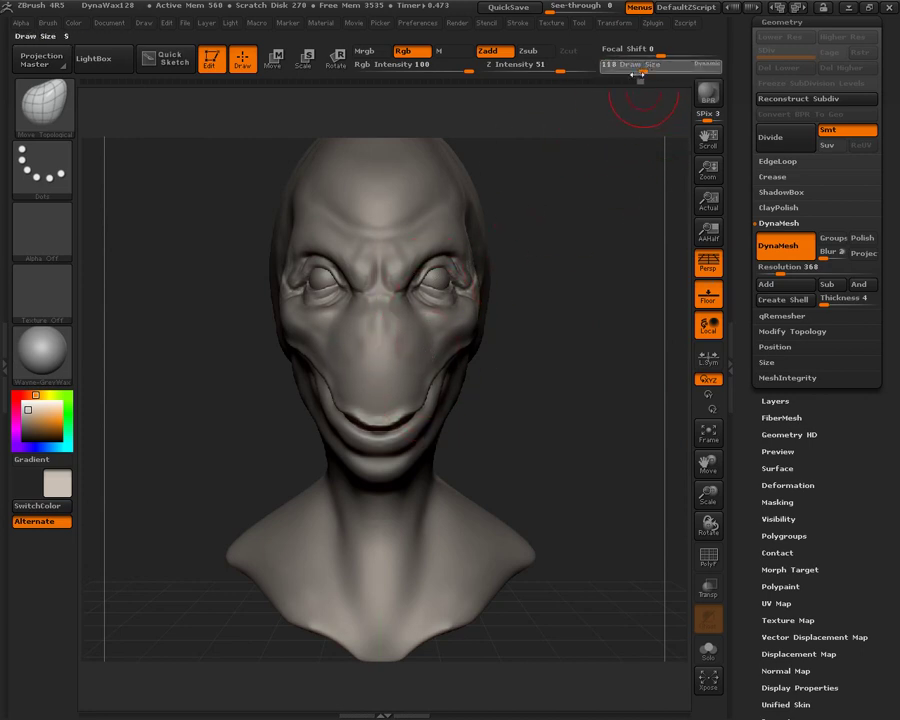
pyautogui.moveTo(395, 410)
pyautogui.mouseDown()
pyautogui.moveTo(394, 422)
pyautogui.moveTo(413, 406)
pyautogui.moveTo(413, 431)
pyautogui.moveTo(423, 422)
pyautogui.mouseUp()
pyautogui.moveTo(432, 412); pyautogui.dragTo(430, 409)
pyautogui.moveTo(540, 388)
pyautogui.mouseDown()
pyautogui.moveTo(516, 379)
pyautogui.moveTo(462, 404)
pyautogui.mouseUp()
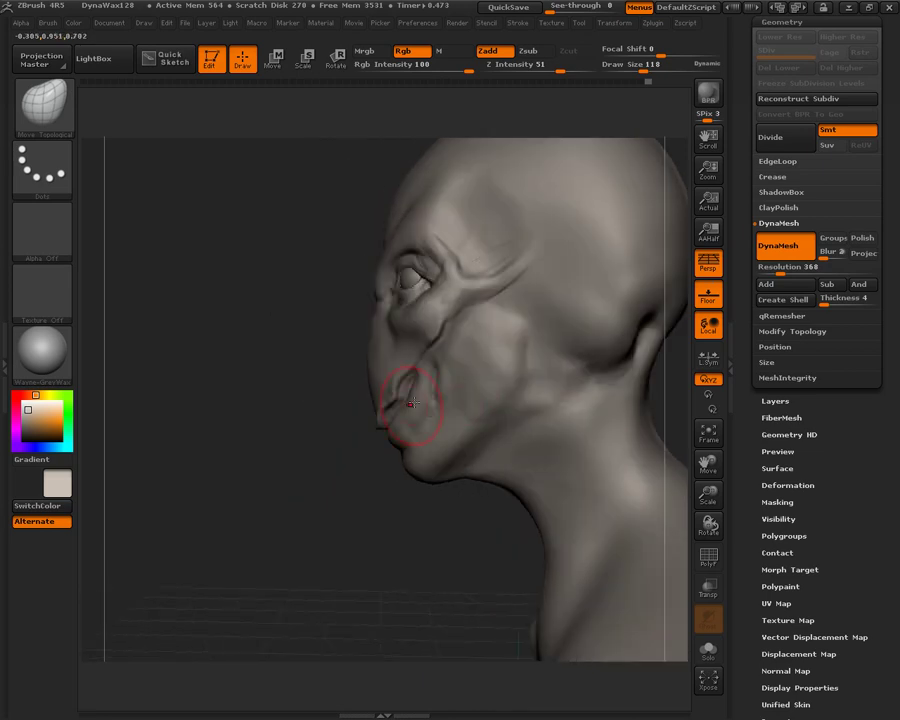
# Step: Sculpt the collarbones and side neck muscles with ClayBuildup at draw size 118 and Z Intensity 13, and smooth the strokes
pyautogui.moveTo(393, 531); pyautogui.dragTo(330, 516)
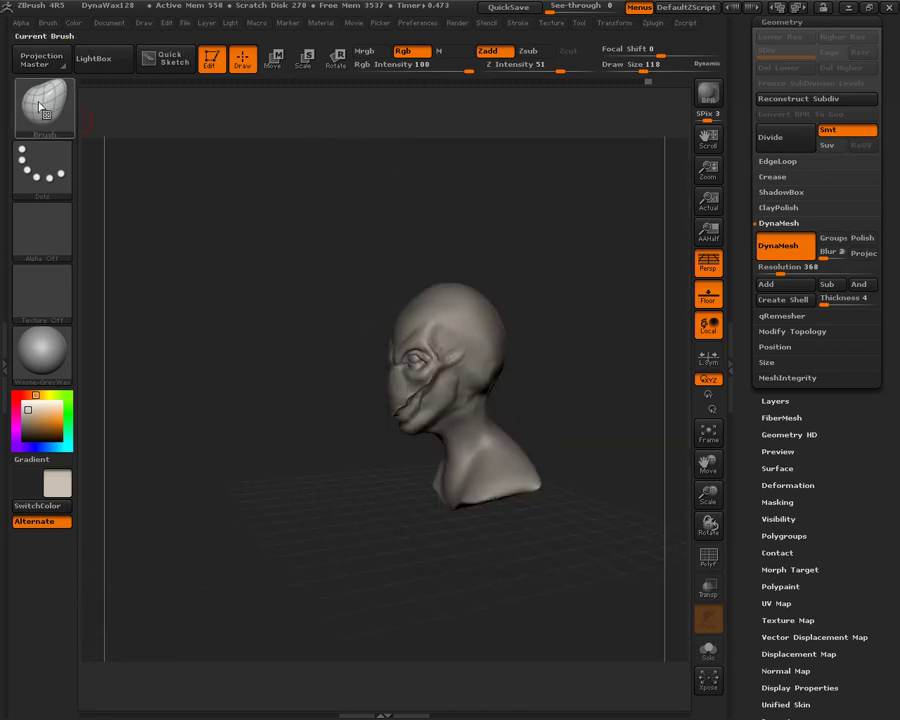
pyautogui.press('b')
pyautogui.press('c')
pyautogui.press('b')
pyautogui.moveTo(286, 479); pyautogui.dragTo(406, 491)
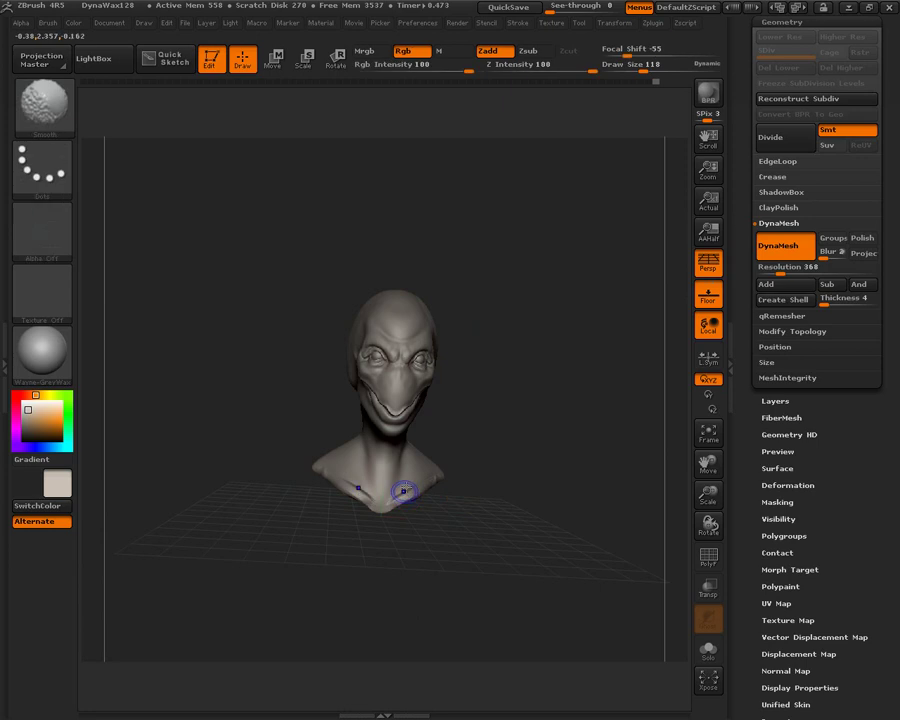
pyautogui.moveTo(538, 414); pyautogui.dragTo(432, 435)
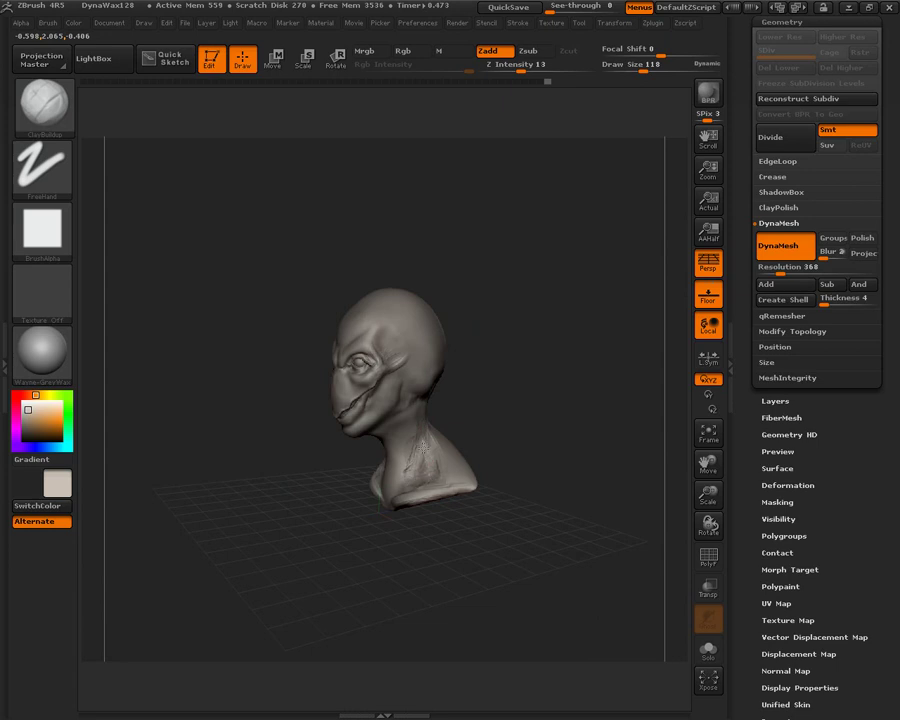
pyautogui.press('shift')
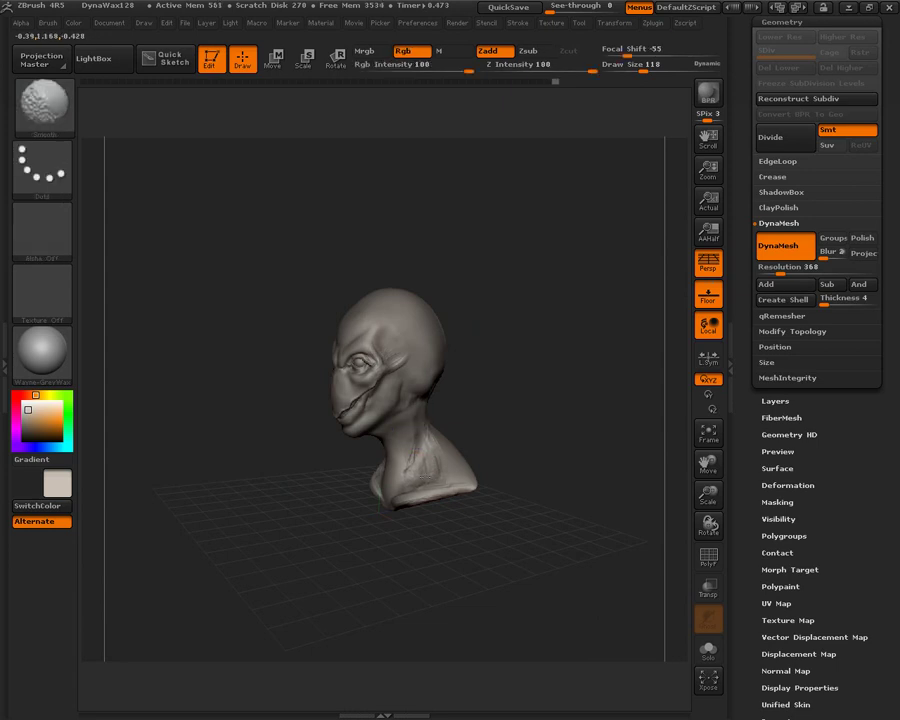
# Step: Smooth the collarbone and shoulder area of the bust at draw size 340
pyautogui.keyDown('alt'); pyautogui.moveTo(508, 340); pyautogui.dragTo(591, 446); pyautogui.keyUp('alt')
pyautogui.moveTo(608, 402)
pyautogui.keyDown('alt'); pyautogui.mouseDown()
pyautogui.moveTo(591, 167)
pyautogui.moveTo(622, 93)
pyautogui.mouseUp(); pyautogui.keyUp('alt')
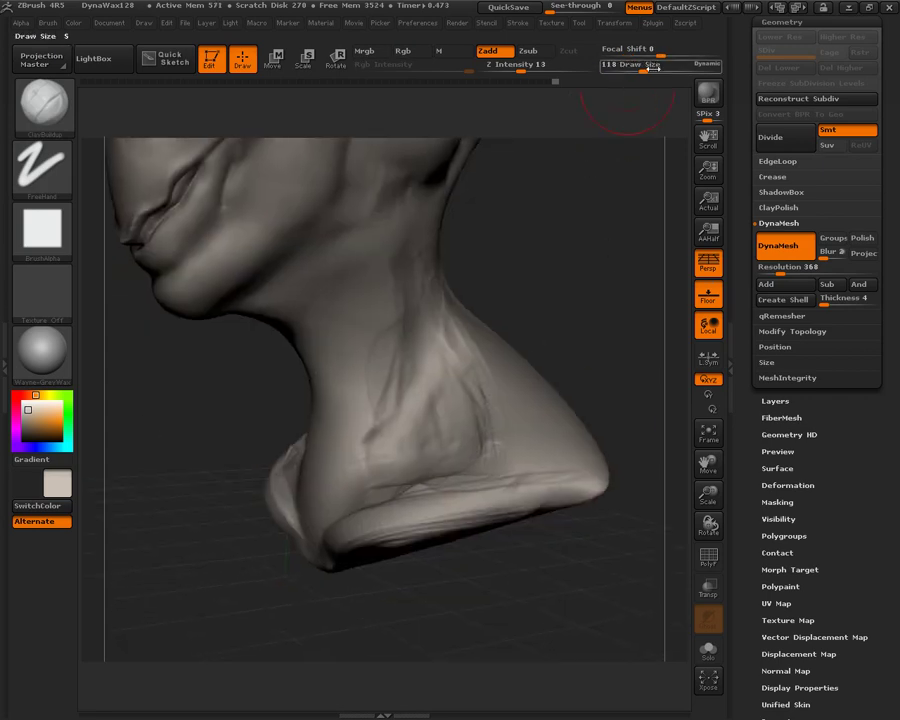
pyautogui.press('shift')
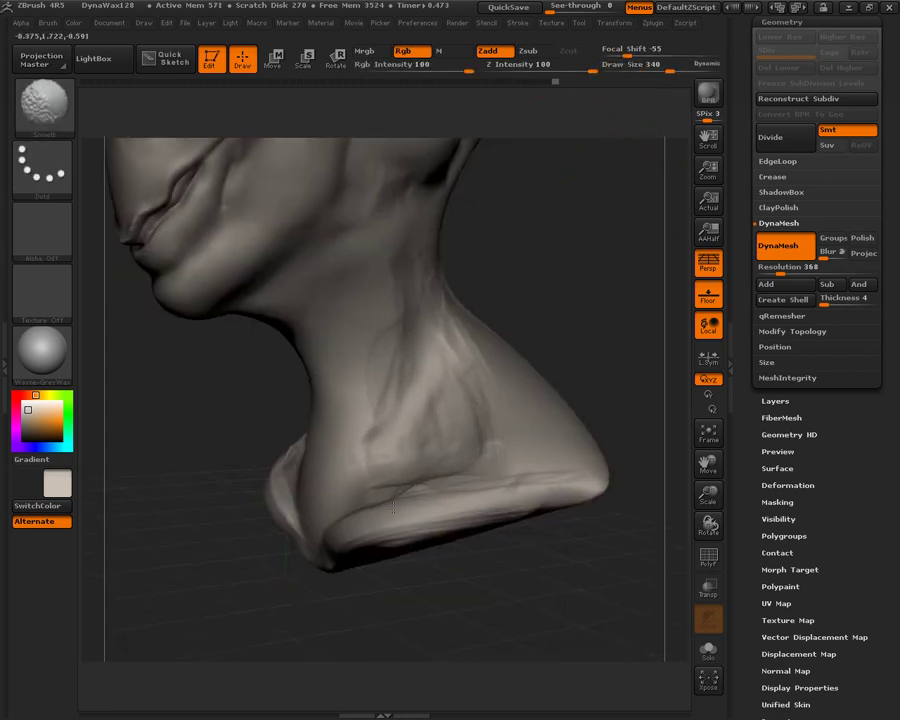
pyautogui.moveTo(563, 227)
pyautogui.keyDown('alt'); pyautogui.mouseDown()
pyautogui.moveTo(518, 215)
pyautogui.moveTo(532, 272)
pyautogui.moveTo(539, 266)
pyautogui.mouseUp(); pyautogui.keyUp('alt')
# Step: Build up the side neck muscle and the throat with ClayBuildup at draw size 140 and Z Intensity 13
pyautogui.click(647, 68)
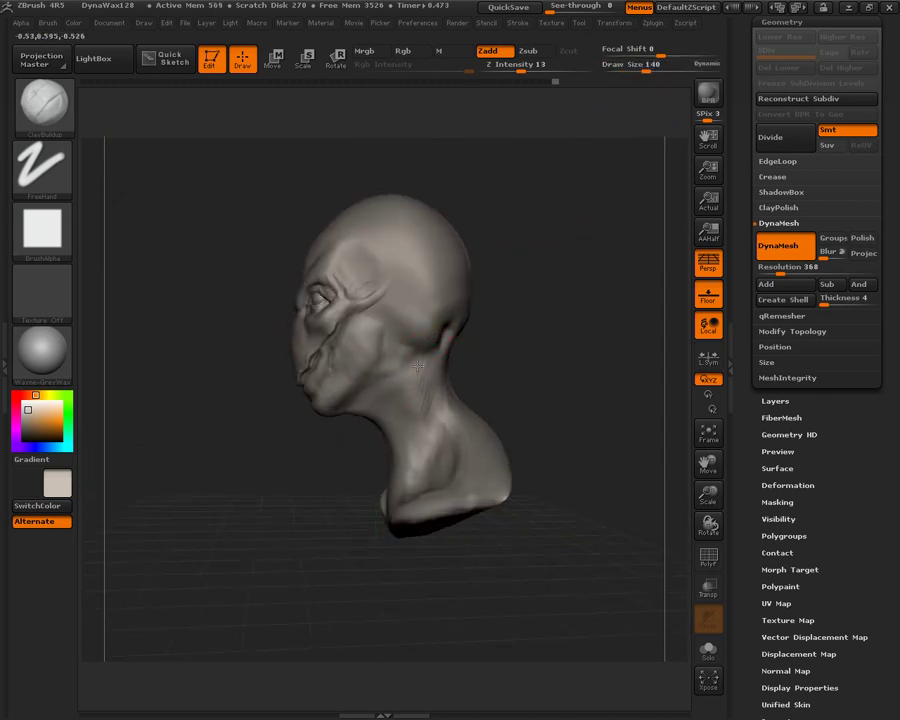
pyautogui.moveTo(484, 352); pyautogui.dragTo(526, 366)
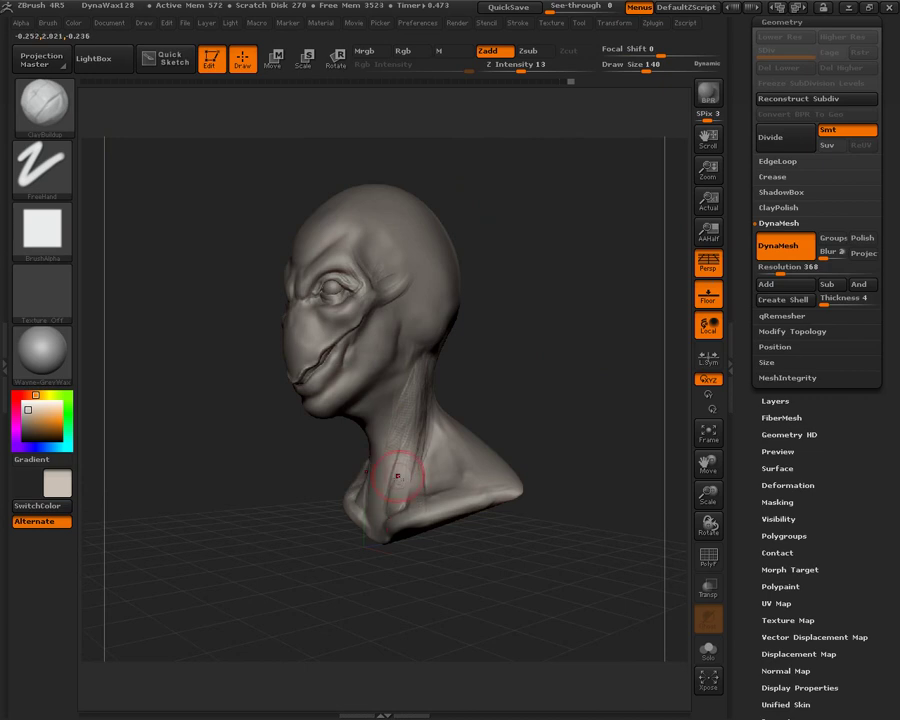
pyautogui.moveTo(526, 335)
pyautogui.mouseDown()
pyautogui.moveTo(436, 358)
pyautogui.moveTo(488, 279)
pyautogui.moveTo(389, 317)
pyautogui.mouseUp()
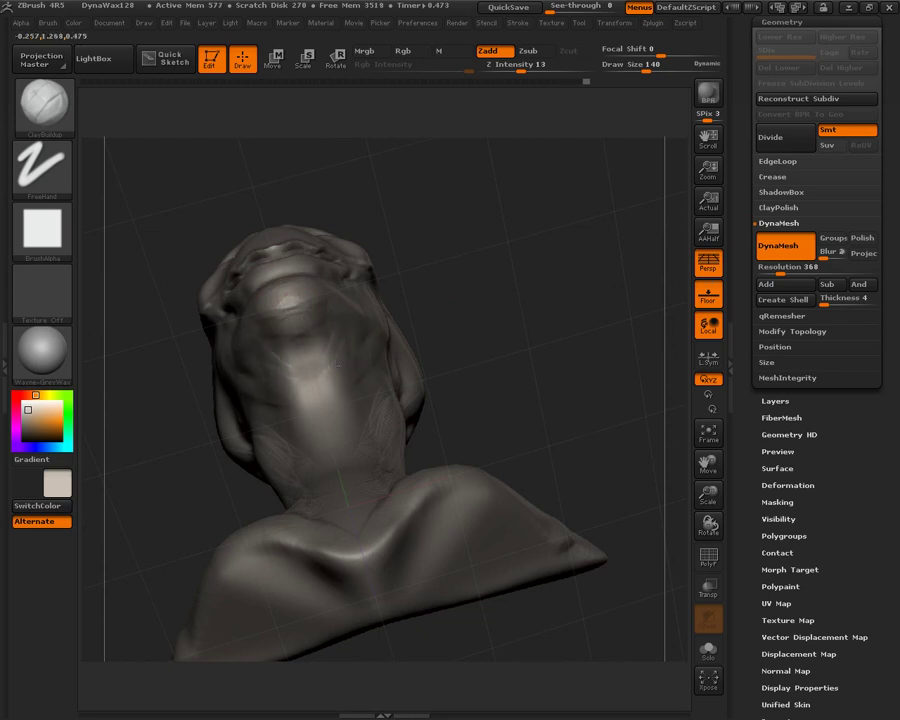
pyautogui.moveTo(318, 344); pyautogui.dragTo(279, 342)
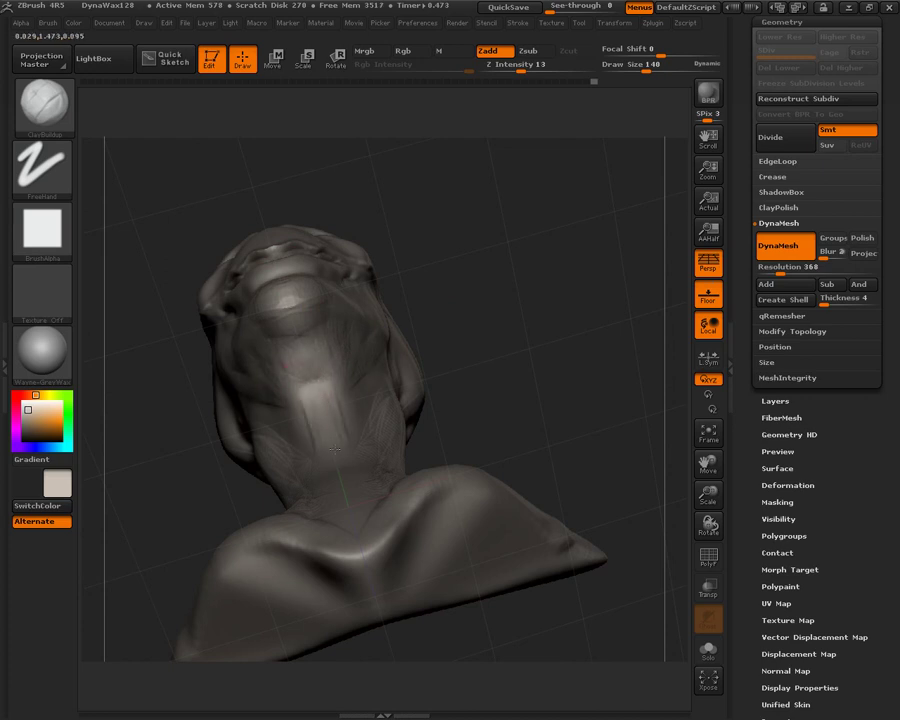
pyautogui.moveTo(337, 447); pyautogui.dragTo(345, 473)
pyautogui.moveTo(510, 410); pyautogui.dragTo(366, 410)
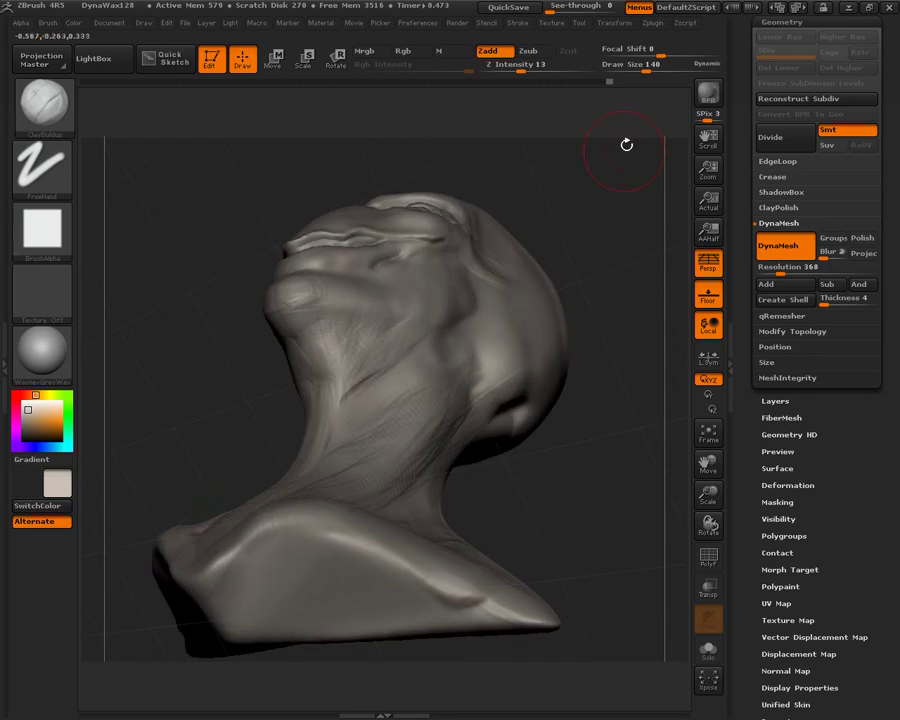
# Step: Sculpt muscle strokes beneath the jaw with ClayBuildup at draw size 72 and Z Intensity 21, and smooth them
pyautogui.moveTo(647, 71); pyautogui.dragTo(635, 71)
pyautogui.moveTo(529, 73); pyautogui.dragTo(532, 73)
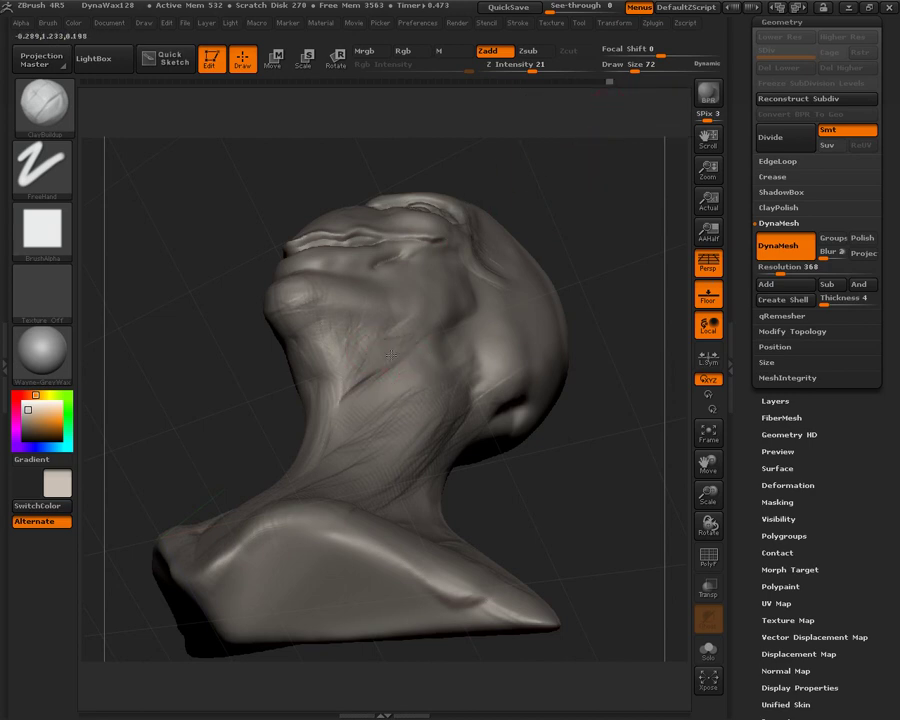
pyautogui.moveTo(425, 378); pyautogui.dragTo(391, 402)
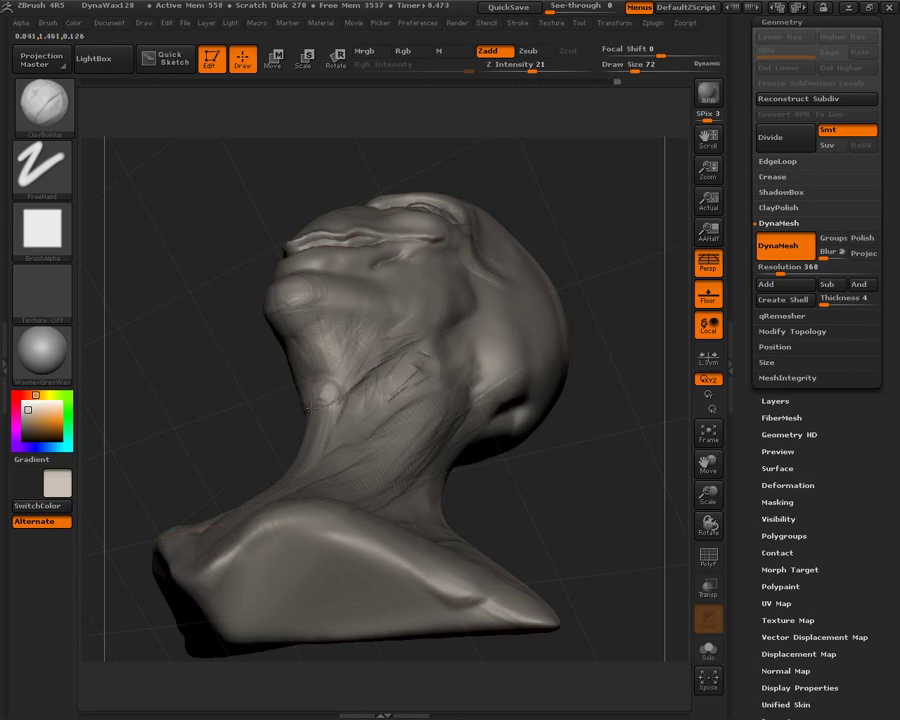
pyautogui.press('shift')
pyautogui.keyDown('shift'); pyautogui.moveTo(459, 412); pyautogui.dragTo(430, 416); pyautogui.keyUp('shift')
# Step: Sculpt the throat bulge and the long tendons running down the front of the neck to the collarbone
pyautogui.moveTo(597, 394)
pyautogui.mouseDown()
pyautogui.moveTo(641, 536)
pyautogui.moveTo(544, 378)
pyautogui.moveTo(586, 424)
pyautogui.moveTo(599, 379)
pyautogui.mouseUp()
pyautogui.moveTo(356, 345); pyautogui.dragTo(335, 490)
pyautogui.moveTo(311, 388)
pyautogui.mouseDown()
pyautogui.moveTo(327, 538)
pyautogui.moveTo(315, 505)
pyautogui.moveTo(318, 527)
pyautogui.mouseUp()
pyautogui.moveTo(309, 390); pyautogui.dragTo(329, 430)
pyautogui.moveTo(432, 317); pyautogui.dragTo(385, 362)
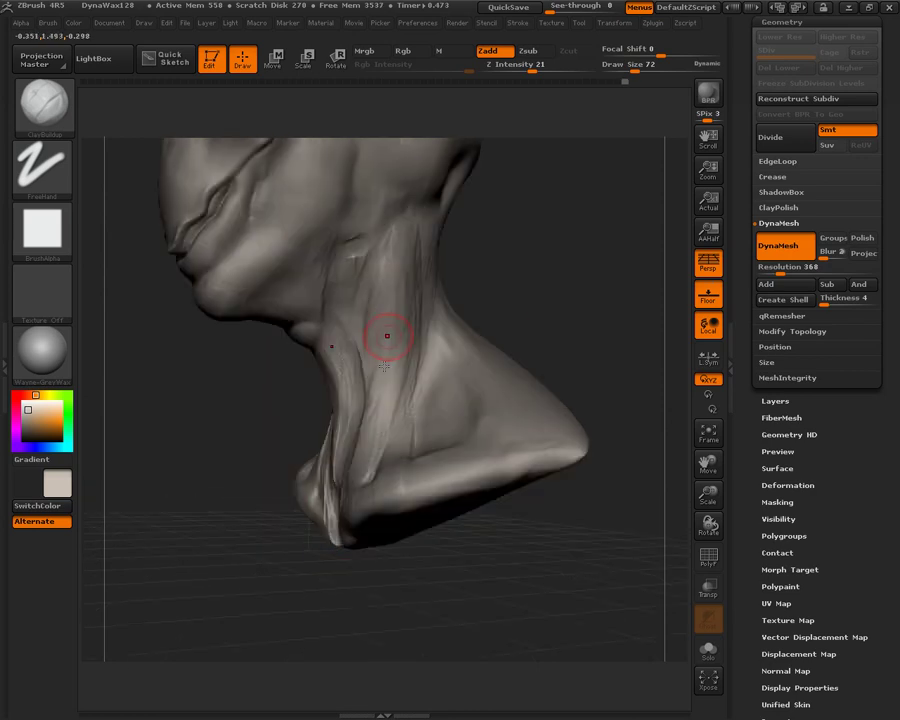
# Step: Add fibrous ClayBuildup strokes along the side of the neck and around the jaw muscle
pyautogui.moveTo(468, 225)
pyautogui.mouseDown()
pyautogui.moveTo(421, 300)
pyautogui.moveTo(436, 250)
pyautogui.mouseUp()
pyautogui.moveTo(524, 215)
pyautogui.mouseDown()
pyautogui.moveTo(391, 246)
pyautogui.moveTo(383, 272)
pyautogui.mouseUp()
pyautogui.moveTo(384, 222)
pyautogui.mouseDown()
pyautogui.moveTo(366, 248)
pyautogui.moveTo(345, 230)
pyautogui.mouseUp()
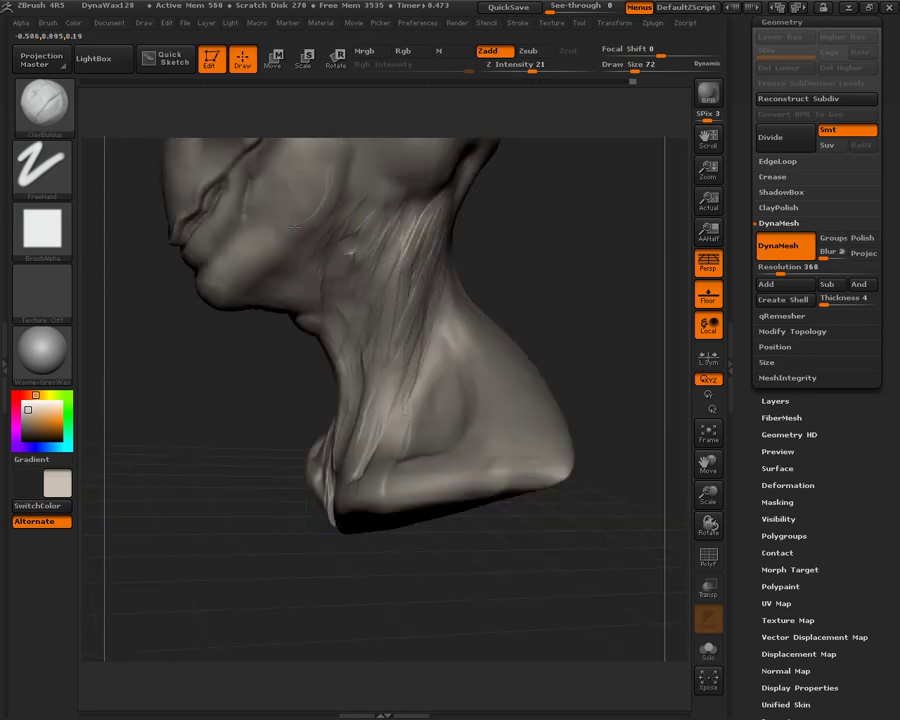
pyautogui.moveTo(554, 237); pyautogui.dragTo(557, 372)
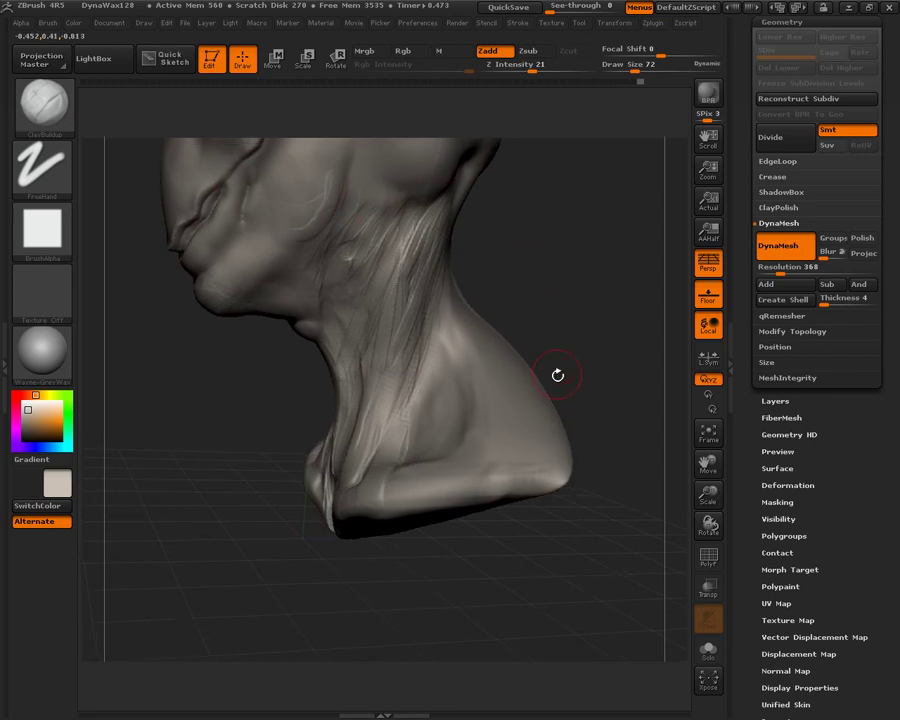
# Step: Build up the lobe at the back of the skull and the rear jaw muscle with ClayBuildup, and smooth the strokes
pyautogui.keyDown('alt'); pyautogui.moveTo(597, 232); pyautogui.dragTo(606, 468); pyautogui.keyUp('alt')
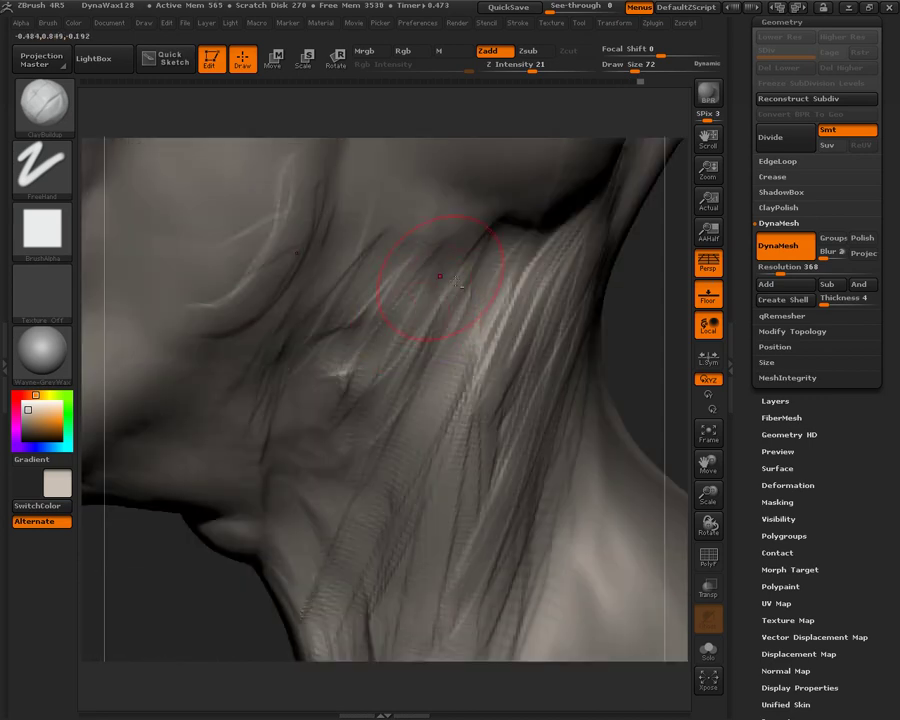
pyautogui.press('f')
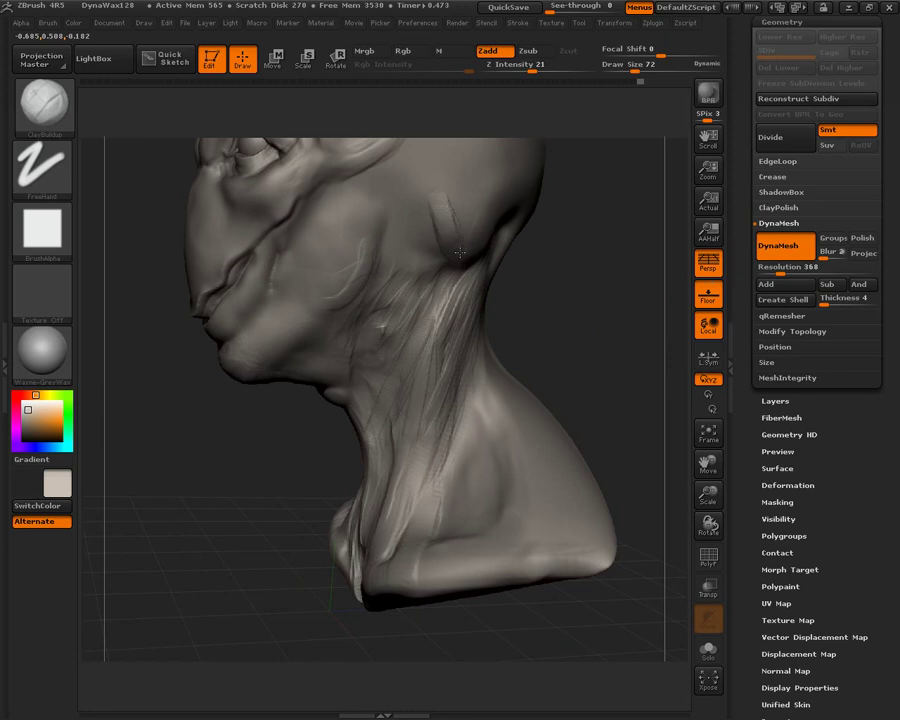
pyautogui.keyDown('shift'); pyautogui.moveTo(468, 232); pyautogui.dragTo(425, 215); pyautogui.keyUp('shift')
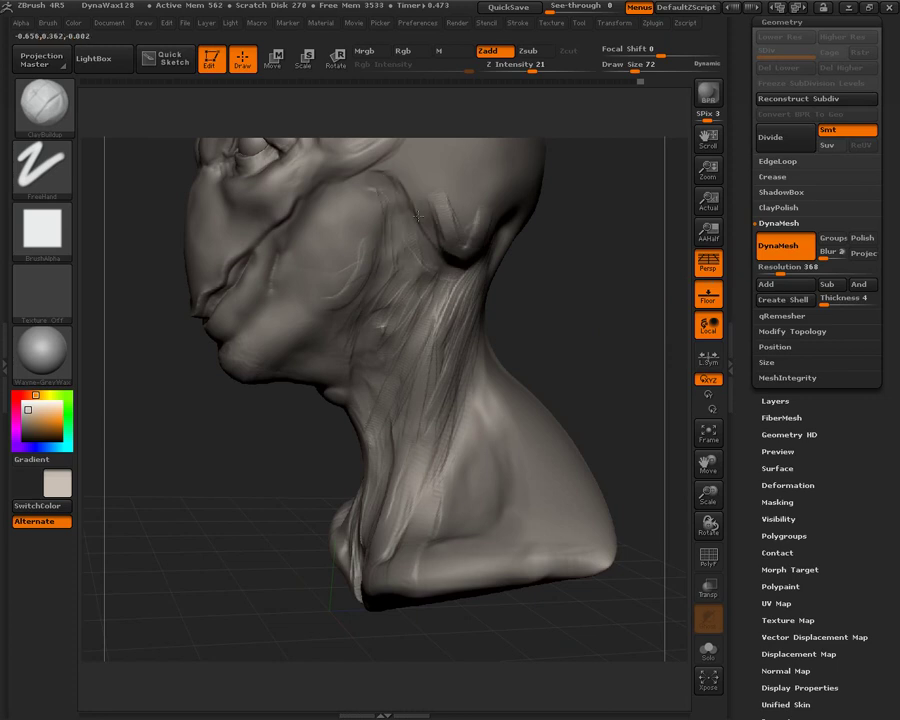
pyautogui.press('shift')
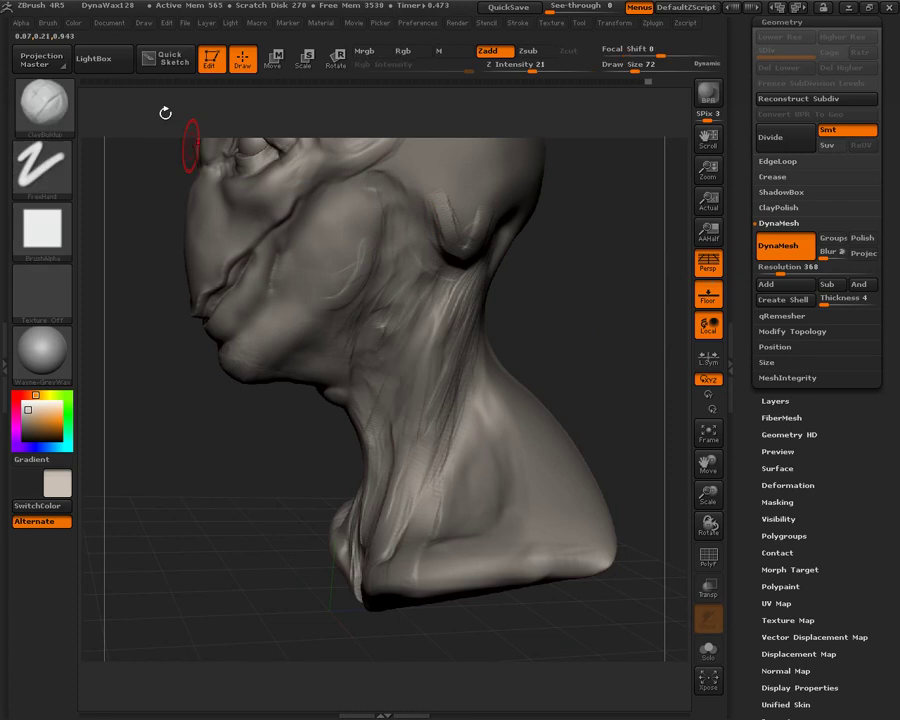
# Step: Rake the skull lobe and side neck at draw size 72, and smooth the area at draw size 155
pyautogui.press('b')
pyautogui.click(385, 122)
pyautogui.keyDown('alt'); pyautogui.moveTo(412, 345); pyautogui.dragTo(476, 270); pyautogui.keyUp('alt')
pyautogui.moveTo(455, 205); pyautogui.dragTo(462, 245)
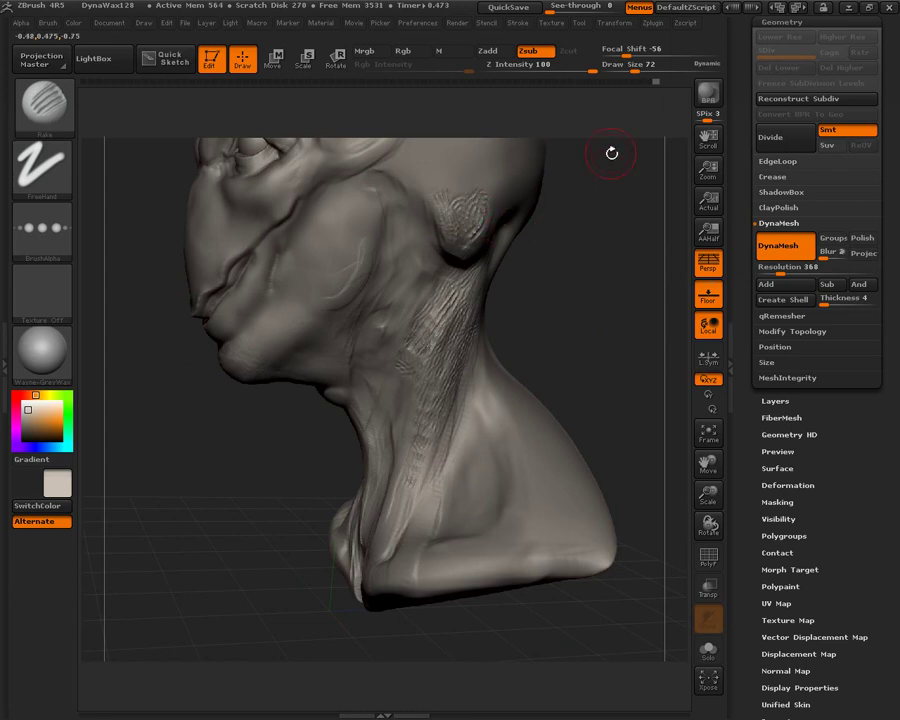
pyautogui.moveTo(464, 256)
pyautogui.keyDown('shift'); pyautogui.mouseDown()
pyautogui.moveTo(452, 237)
pyautogui.moveTo(469, 314)
pyautogui.mouseUp(); pyautogui.keyUp('shift')
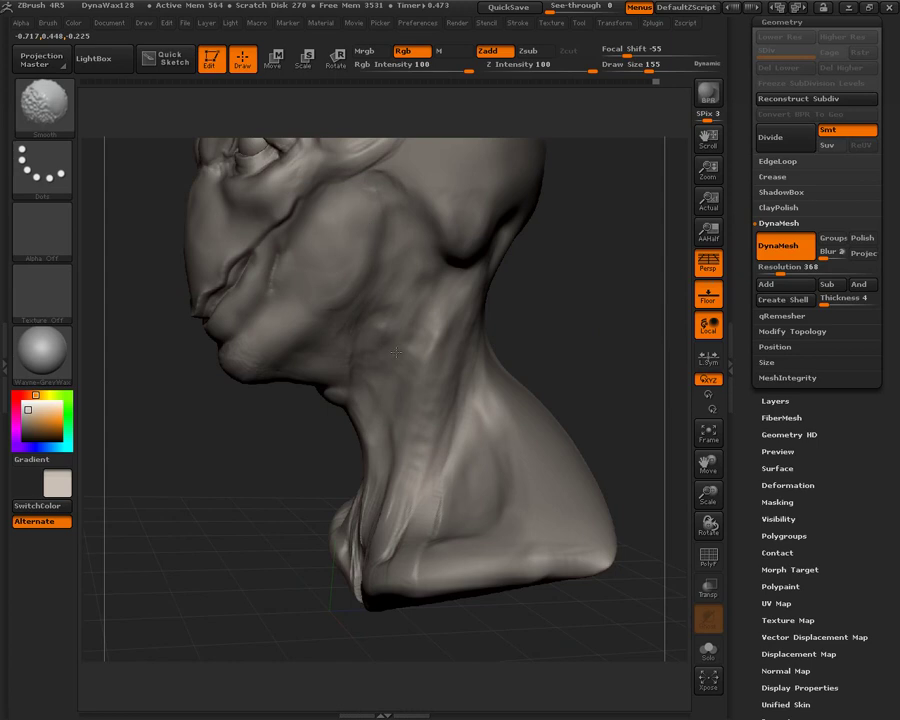
pyautogui.moveTo(458, 292)
pyautogui.mouseDown()
pyautogui.moveTo(432, 345)
pyautogui.moveTo(398, 352)
pyautogui.moveTo(398, 386)
pyautogui.mouseUp()
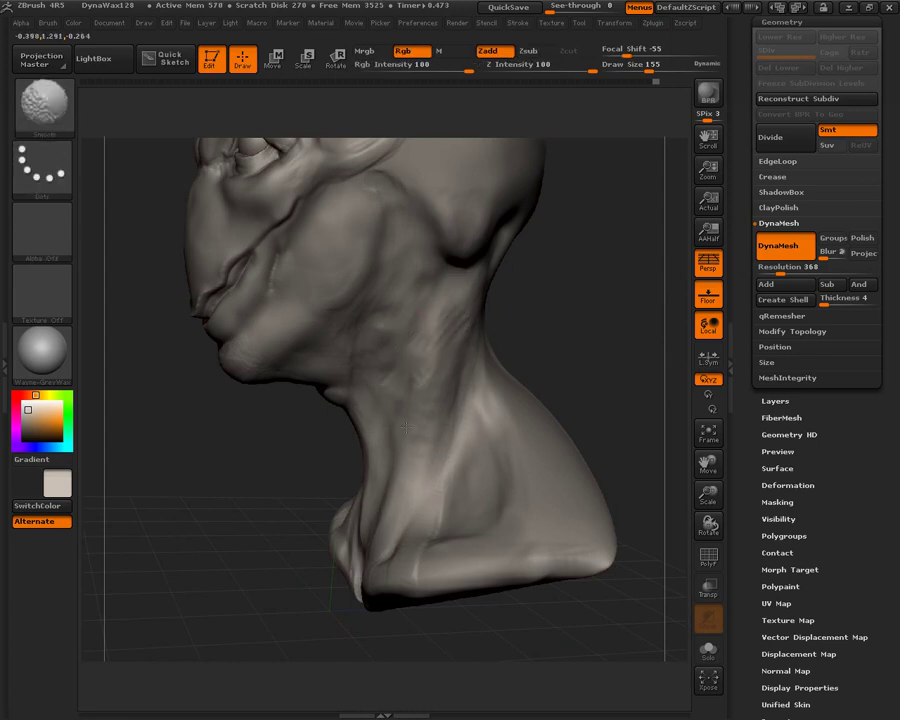
# Step: Sculpt the trapezius from the skull base to the shoulder with ClayBuildup at draw size 155 and Z Intensity 21
pyautogui.press('f')
pyautogui.moveTo(557, 270)
pyautogui.mouseDown()
pyautogui.moveTo(430, 308)
pyautogui.moveTo(569, 329)
pyautogui.moveTo(556, 331)
pyautogui.moveTo(538, 416)
pyautogui.moveTo(573, 321)
pyautogui.moveTo(646, 365)
pyautogui.moveTo(668, 428)
pyautogui.moveTo(635, 524)
pyautogui.moveTo(618, 500)
pyautogui.mouseUp()
pyautogui.click(45, 110)
pyautogui.click(140, 120)
pyautogui.moveTo(465, 232)
pyautogui.mouseDown()
pyautogui.moveTo(475, 266)
pyautogui.moveTo(462, 252)
pyautogui.moveTo(445, 258)
pyautogui.moveTo(407, 302)
pyautogui.moveTo(366, 397)
pyautogui.mouseUp()
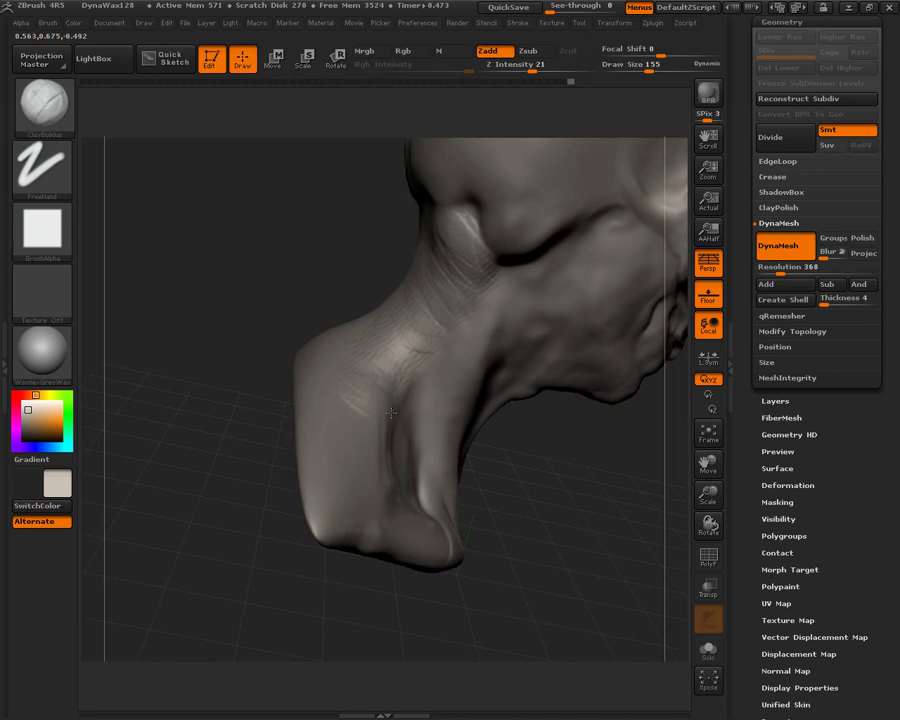
pyautogui.moveTo(426, 297); pyautogui.dragTo(386, 425)
pyautogui.moveTo(430, 325); pyautogui.dragTo(380, 455)
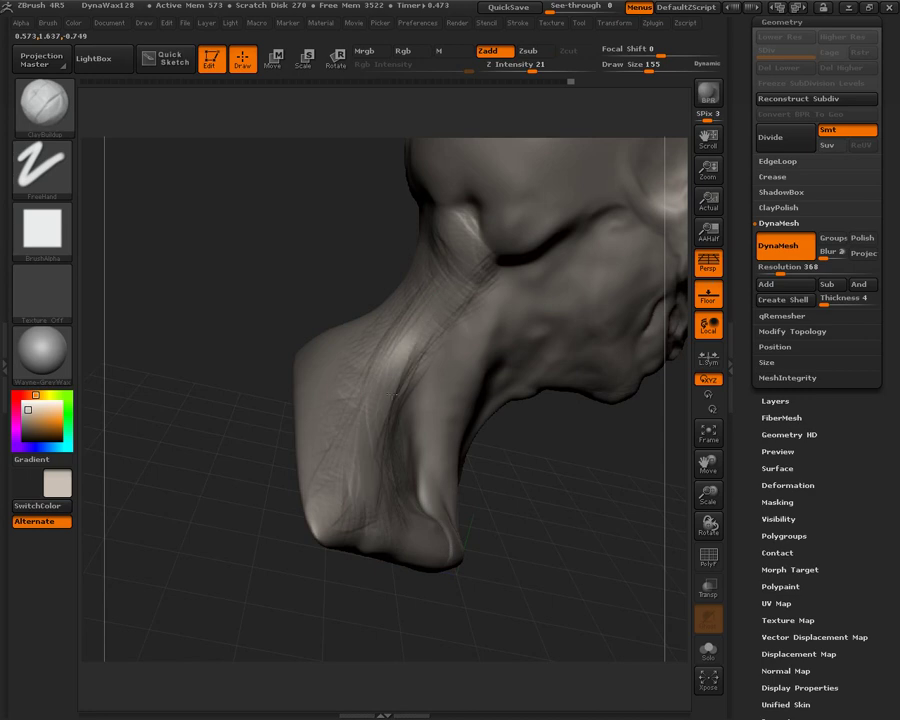
# Step: Build up the muscles on the nape and upper back with ClayBuildup, and smooth the strokes
pyautogui.moveTo(285, 518); pyautogui.dragTo(404, 333)
pyautogui.moveTo(398, 248)
pyautogui.mouseDown()
pyautogui.moveTo(380, 266)
pyautogui.moveTo(388, 234)
pyautogui.moveTo(352, 262)
pyautogui.moveTo(352, 292)
pyautogui.mouseUp()
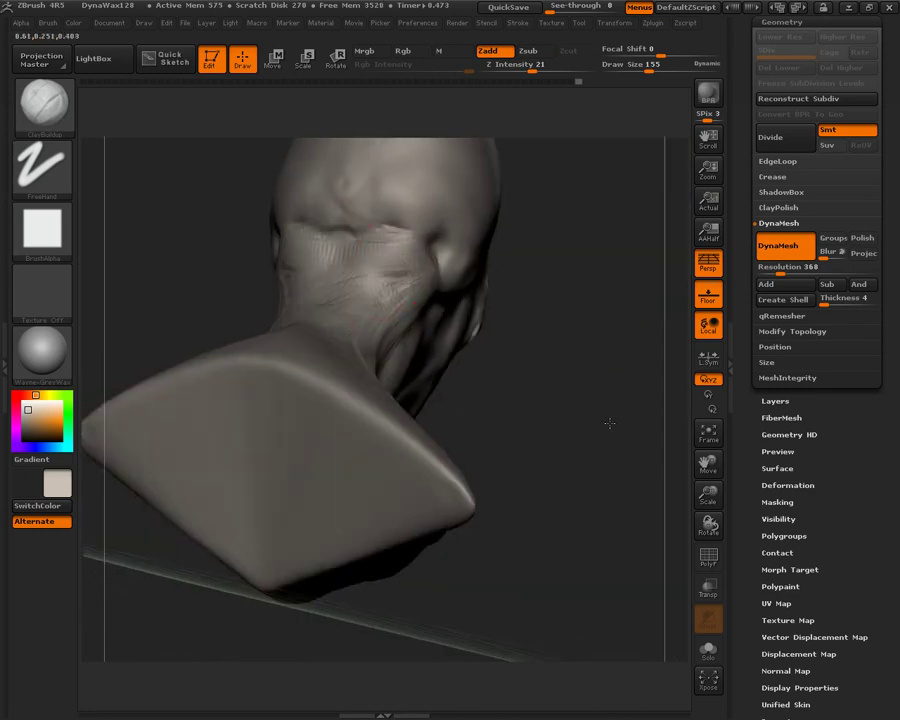
pyautogui.moveTo(609, 422); pyautogui.dragTo(326, 342)
pyautogui.moveTo(386, 257)
pyautogui.mouseDown()
pyautogui.moveTo(352, 276)
pyautogui.moveTo(352, 300)
pyautogui.moveTo(315, 368)
pyautogui.mouseUp()
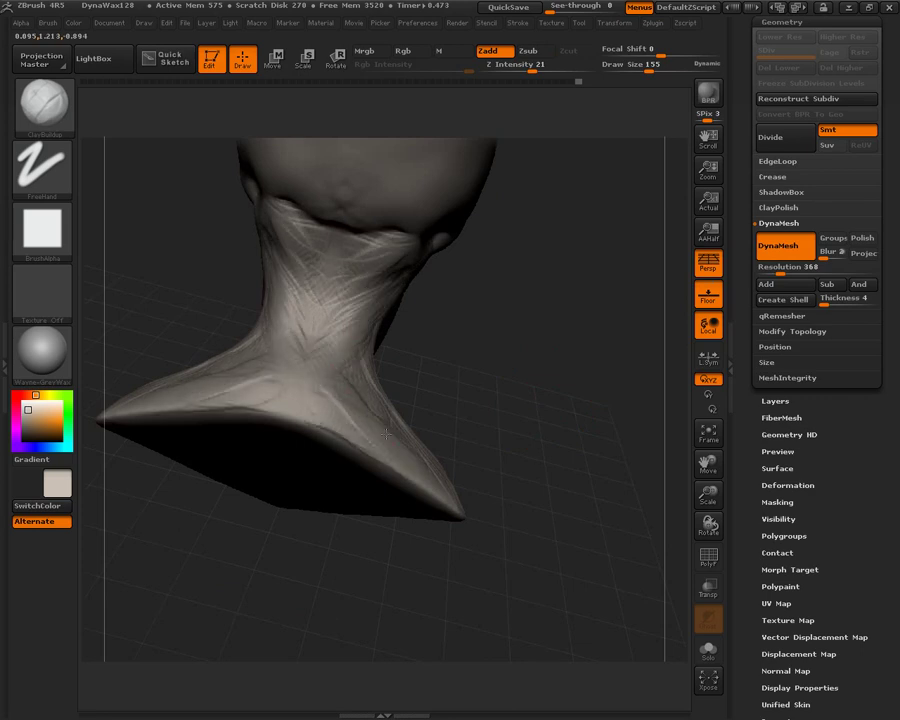
pyautogui.moveTo(422, 378); pyautogui.dragTo(392, 368)
pyautogui.moveTo(386, 412)
pyautogui.mouseDown()
pyautogui.moveTo(354, 348)
pyautogui.moveTo(364, 322)
pyautogui.moveTo(358, 262)
pyautogui.moveTo(332, 348)
pyautogui.moveTo(378, 472)
pyautogui.moveTo(367, 283)
pyautogui.mouseUp()
pyautogui.moveTo(363, 330)
pyautogui.mouseDown()
pyautogui.moveTo(374, 382)
pyautogui.moveTo(408, 446)
pyautogui.mouseUp()
pyautogui.moveTo(460, 590)
pyautogui.mouseDown()
pyautogui.moveTo(600, 588)
pyautogui.moveTo(580, 545)
pyautogui.mouseUp()
pyautogui.moveTo(388, 368)
pyautogui.mouseDown()
pyautogui.moveTo(347, 281)
pyautogui.moveTo(356, 337)
pyautogui.mouseUp()
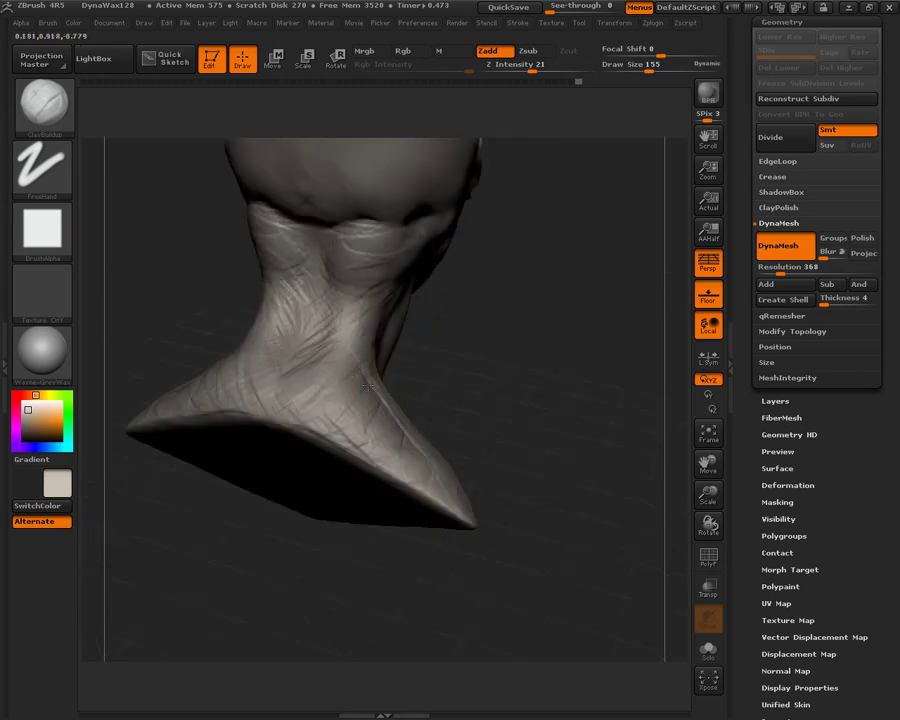
pyautogui.press('shift')
# Step: Sculpt the lower back edge of the skull above the nape and smooth it
pyautogui.moveTo(598, 340)
pyautogui.keyDown('alt'); pyautogui.mouseDown()
pyautogui.moveTo(573, 323)
pyautogui.moveTo(514, 366)
pyautogui.moveTo(547, 275)
pyautogui.moveTo(542, 325)
pyautogui.mouseUp(); pyautogui.keyUp('alt')
pyautogui.moveTo(348, 271)
pyautogui.mouseDown()
pyautogui.moveTo(336, 264)
pyautogui.moveTo(402, 283)
pyautogui.mouseUp()
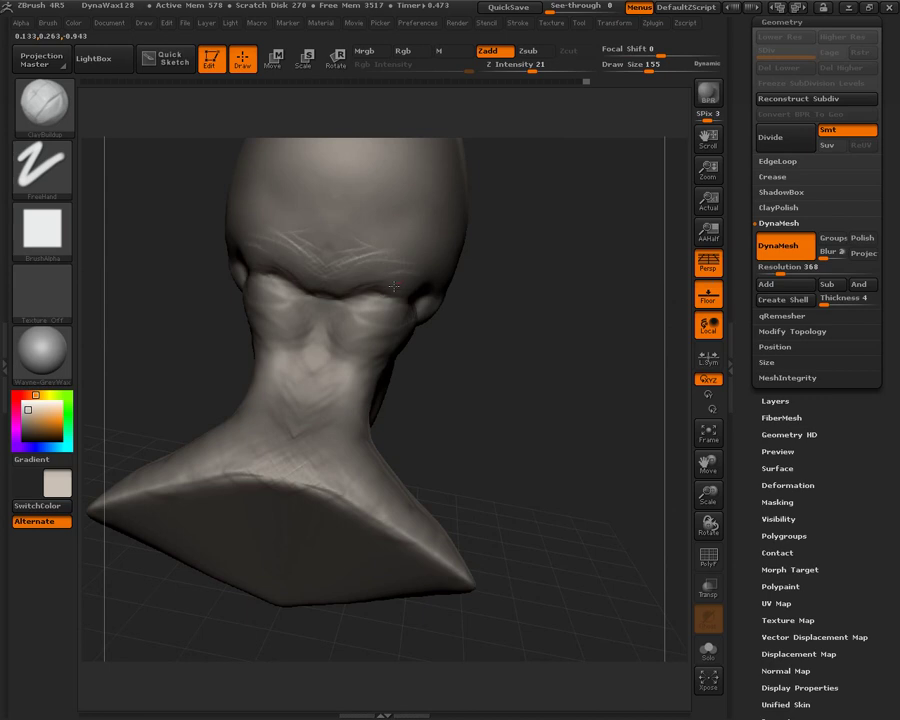
pyautogui.moveTo(490, 330); pyautogui.dragTo(382, 265)
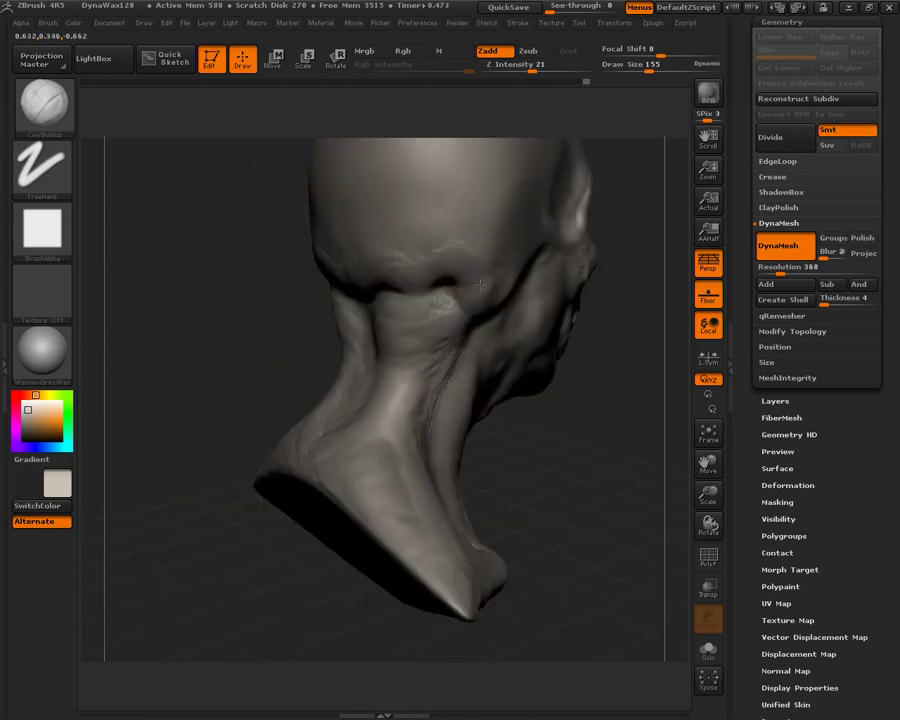
pyautogui.keyDown('shift'); pyautogui.moveTo(440, 272); pyautogui.dragTo(358, 249); pyautogui.keyUp('shift')
# Step: Build up the side of the cranium with ClayBuildup strokes and smooth them
pyautogui.moveTo(261, 265)
pyautogui.keyDown('alt'); pyautogui.mouseDown()
pyautogui.moveTo(265, 271)
pyautogui.moveTo(163, 288)
pyautogui.moveTo(430, 290)
pyautogui.moveTo(646, 411)
pyautogui.mouseUp(); pyautogui.keyUp('alt')
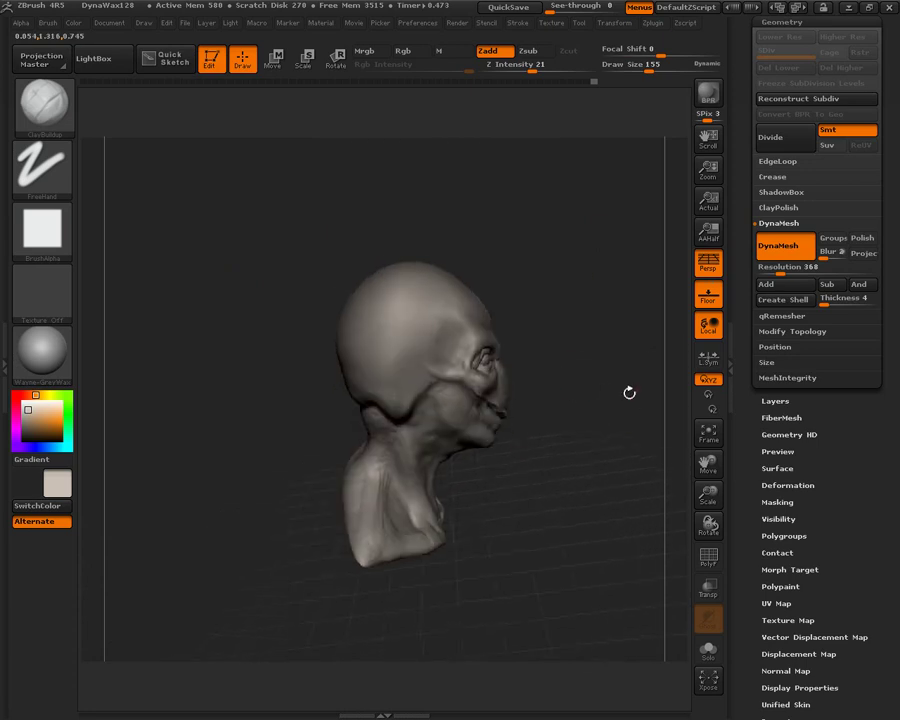
pyautogui.moveTo(413, 323); pyautogui.dragTo(395, 358)
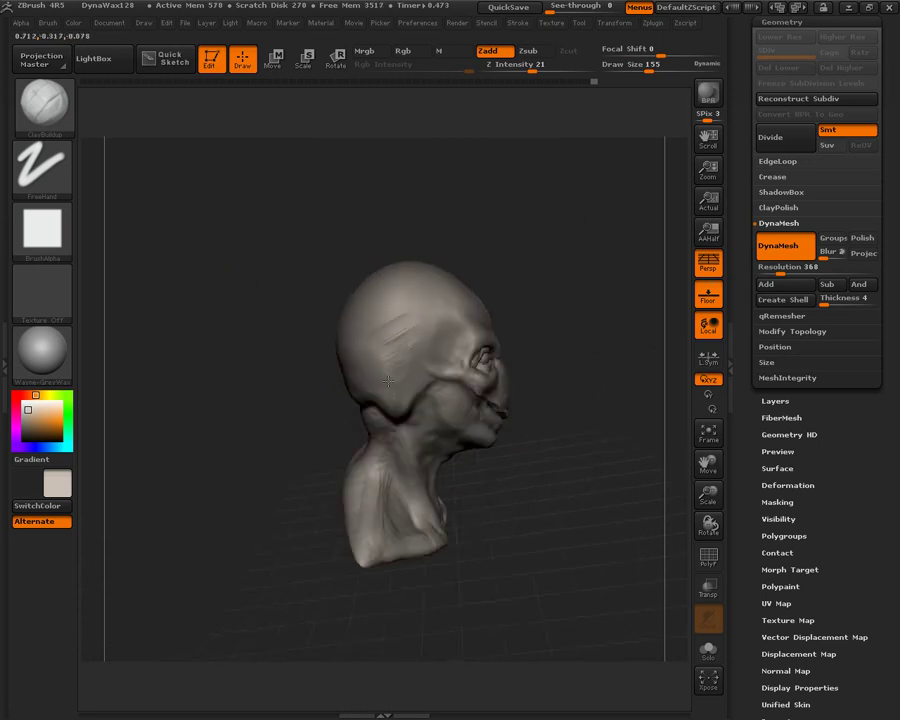
pyautogui.press('shift')
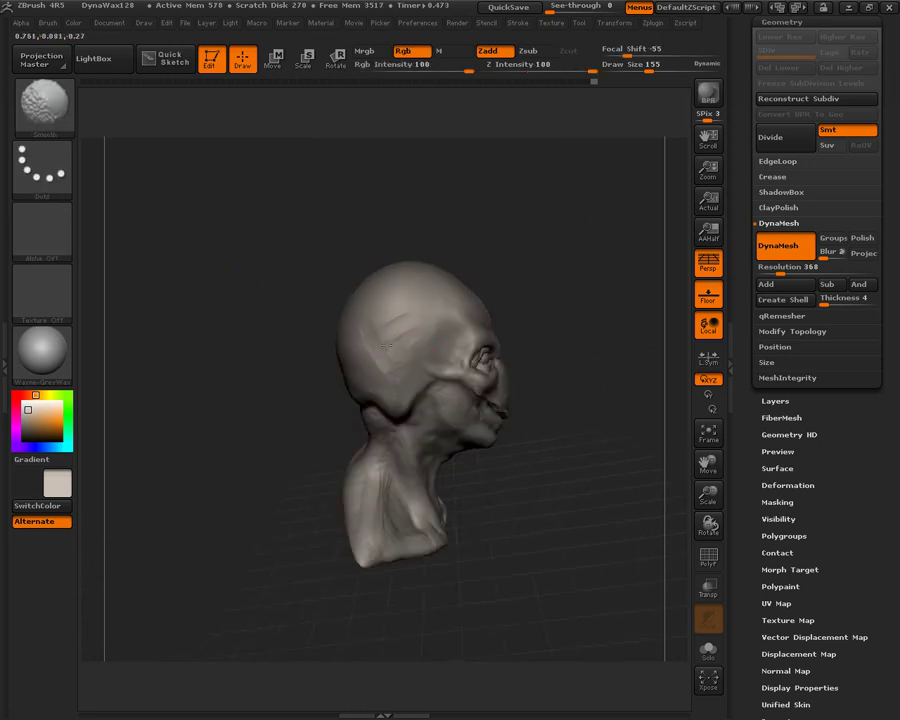
# Step: Sculpt soft folds on the cheeks with the FormSoft brush at draw size 35 and Z Intensity 3, using Alpha 01
pyautogui.press('b')
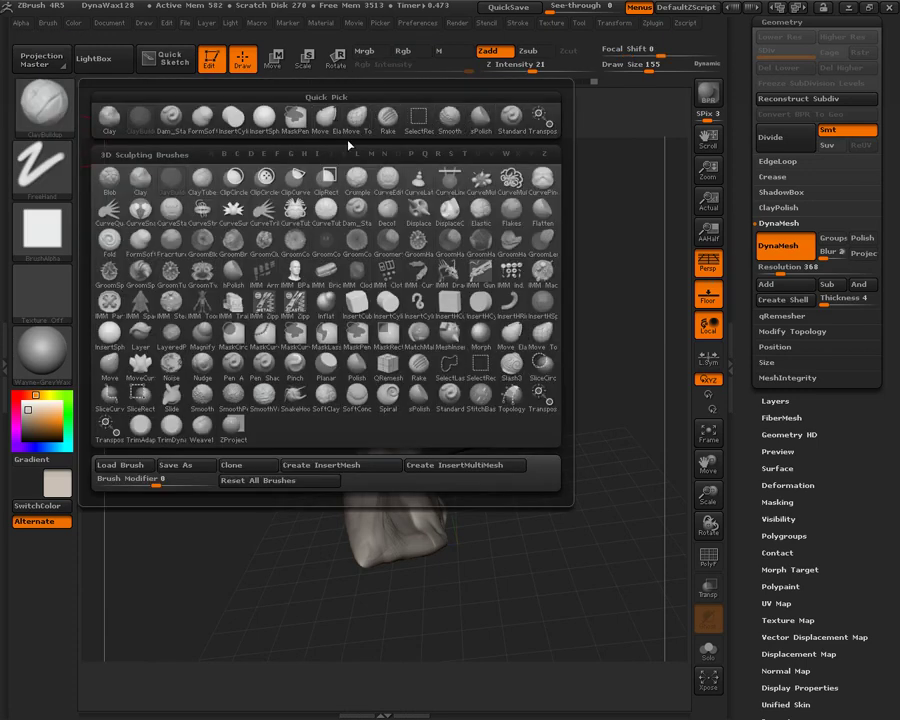
pyautogui.moveTo(548, 498); pyautogui.dragTo(566, 480)
pyautogui.keyDown('alt'); pyautogui.moveTo(608, 396); pyautogui.dragTo(488, 279); pyautogui.keyUp('alt')
pyautogui.moveTo(598, 312); pyautogui.dragTo(575, 335)
pyautogui.click(45, 103)
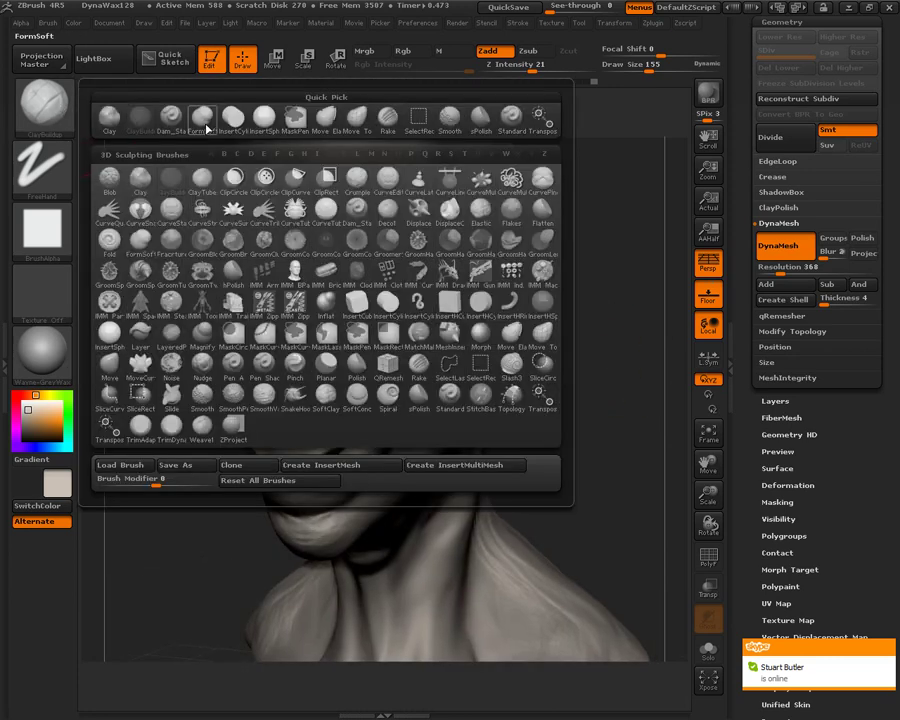
pyautogui.click(203, 118)
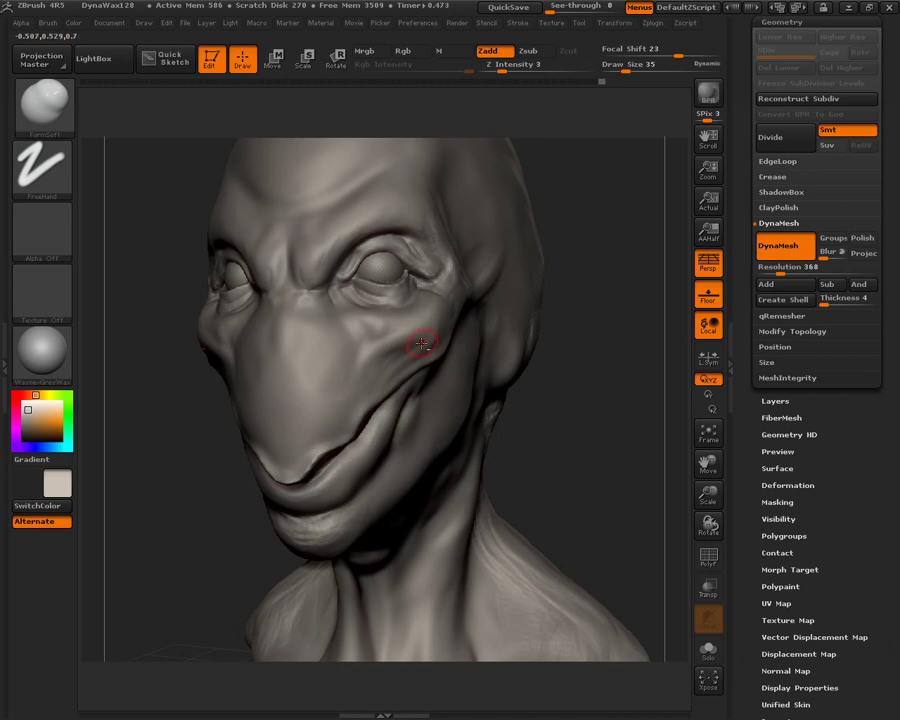
pyautogui.click(60, 238)
pyautogui.click(184, 240)
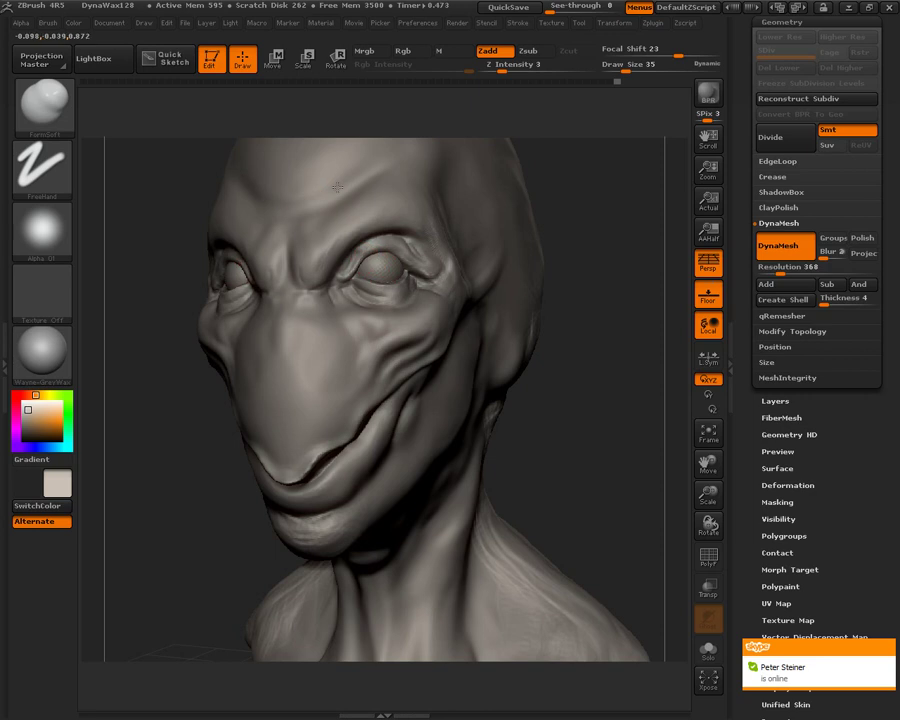
pyautogui.keyDown('alt'); pyautogui.moveTo(580, 310); pyautogui.dragTo(571, 359); pyautogui.keyUp('alt')
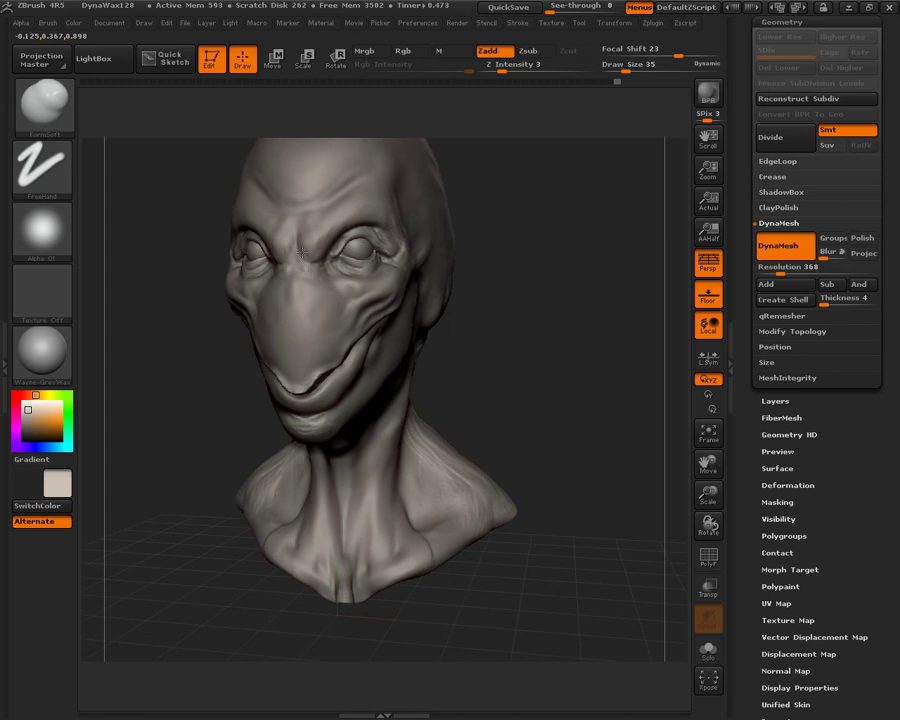
# Step: Sculpt stronger folds on the cheeks, around the eyes and on the forehead with FormSoft at Z Intensity 10
pyautogui.click(516, 71)
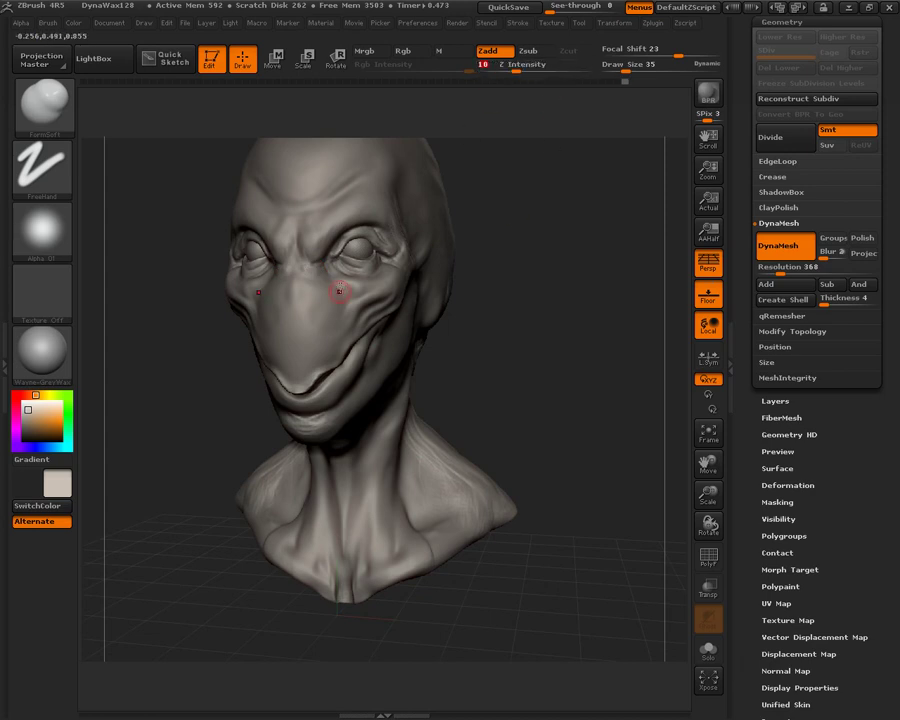
pyautogui.moveTo(520, 273); pyautogui.dragTo(455, 278)
pyautogui.keyDown('alt'); pyautogui.moveTo(563, 285); pyautogui.dragTo(594, 382); pyautogui.keyUp('alt')
pyautogui.moveTo(376, 235)
pyautogui.mouseDown()
pyautogui.moveTo(391, 251)
pyautogui.moveTo(492, 244)
pyautogui.mouseUp()
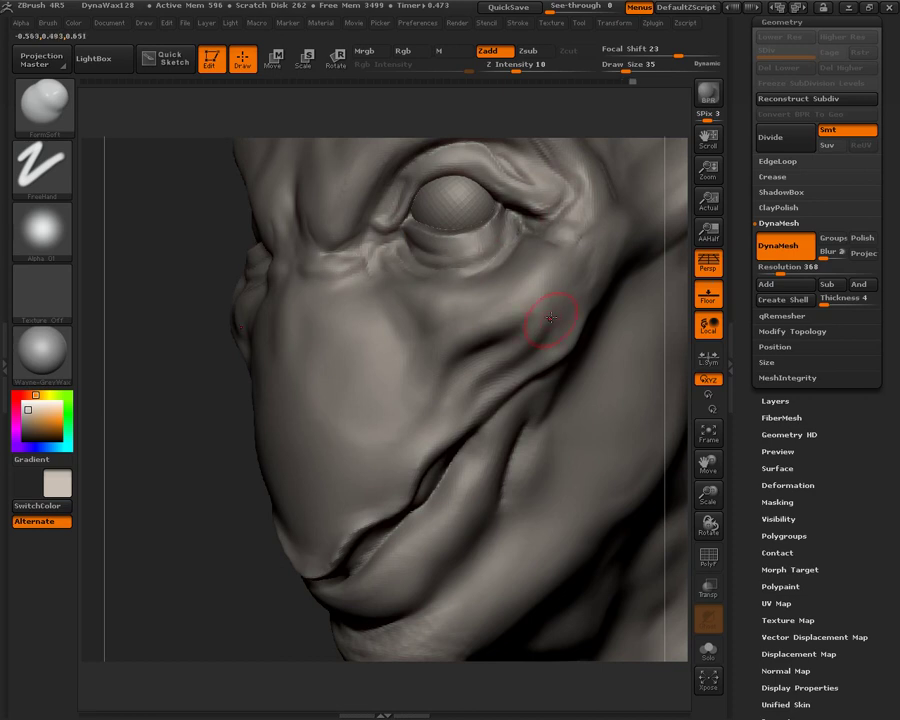
pyautogui.moveTo(480, 379); pyautogui.dragTo(484, 349)
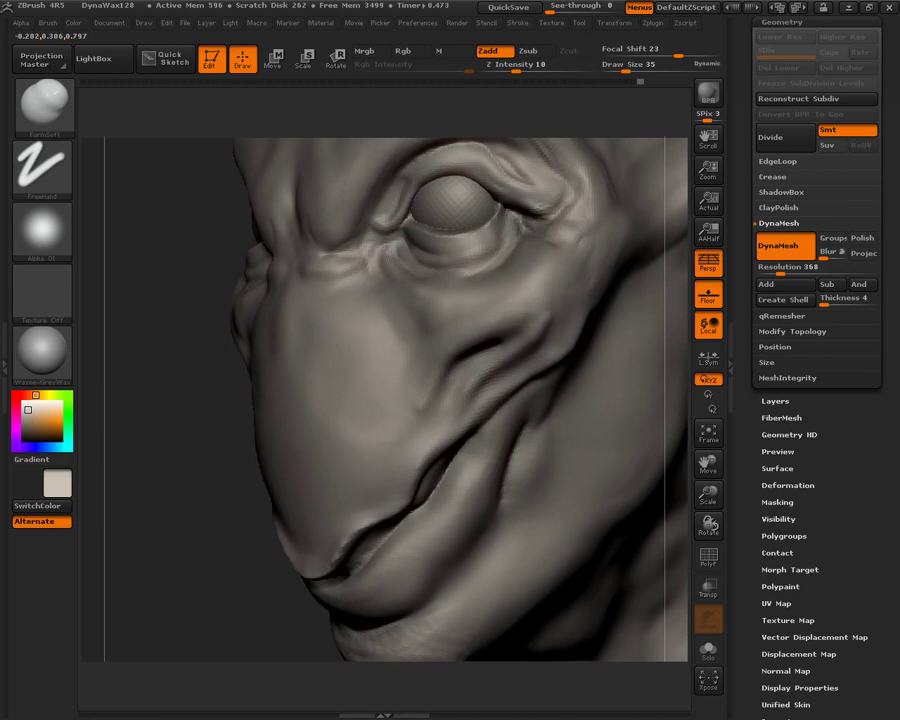
pyautogui.moveTo(220, 415)
pyautogui.mouseDown()
pyautogui.moveTo(185, 428)
pyautogui.moveTo(219, 488)
pyautogui.moveTo(380, 356)
pyautogui.mouseUp()
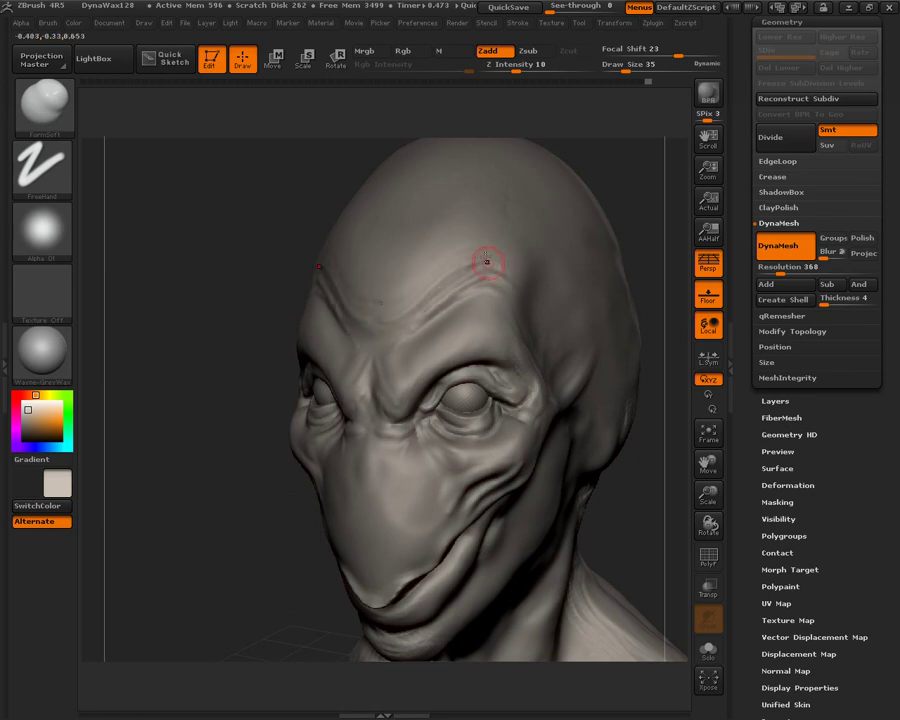
# Step: Set the draw size to 232, smooth the forehead wrinkles, and frame the whole bust in a side view
pyautogui.moveTo(631, 71); pyautogui.dragTo(658, 71)
pyautogui.keyDown('shift'); pyautogui.moveTo(447, 273); pyautogui.dragTo(443, 305); pyautogui.keyUp('shift')
pyautogui.moveTo(239, 390)
pyautogui.keyDown('alt'); pyautogui.mouseDown()
pyautogui.moveTo(282, 396)
pyautogui.moveTo(590, 375)
pyautogui.moveTo(526, 265)
pyautogui.moveTo(554, 333)
pyautogui.moveTo(578, 295)
pyautogui.moveTo(569, 314)
pyautogui.mouseUp(); pyautogui.keyUp('alt')
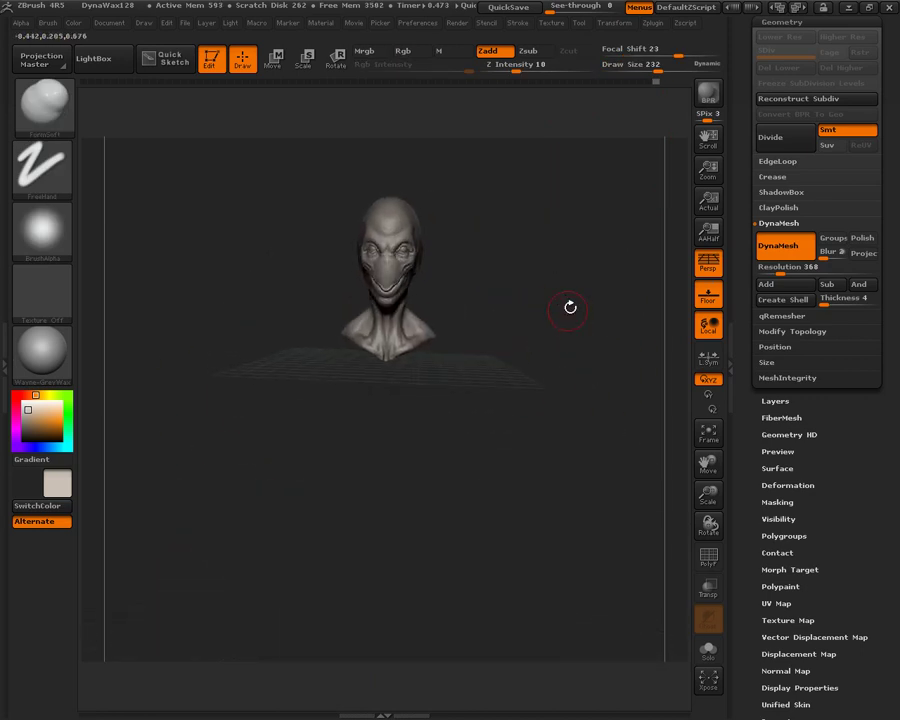
pyautogui.press('f')
pyautogui.moveTo(574, 412)
pyautogui.mouseDown()
pyautogui.moveTo(514, 382)
pyautogui.moveTo(528, 408)
pyautogui.mouseUp()
pyautogui.moveTo(597, 346)
pyautogui.mouseDown()
pyautogui.moveTo(530, 348)
pyautogui.moveTo(546, 386)
pyautogui.moveTo(556, 338)
pyautogui.moveTo(513, 306)
pyautogui.moveTo(536, 299)
pyautogui.moveTo(520, 338)
pyautogui.moveTo(575, 334)
pyautogui.mouseUp()
pyautogui.moveTo(429, 455)
pyautogui.mouseDown()
pyautogui.moveTo(522, 370)
pyautogui.moveTo(558, 352)
pyautogui.mouseUp()
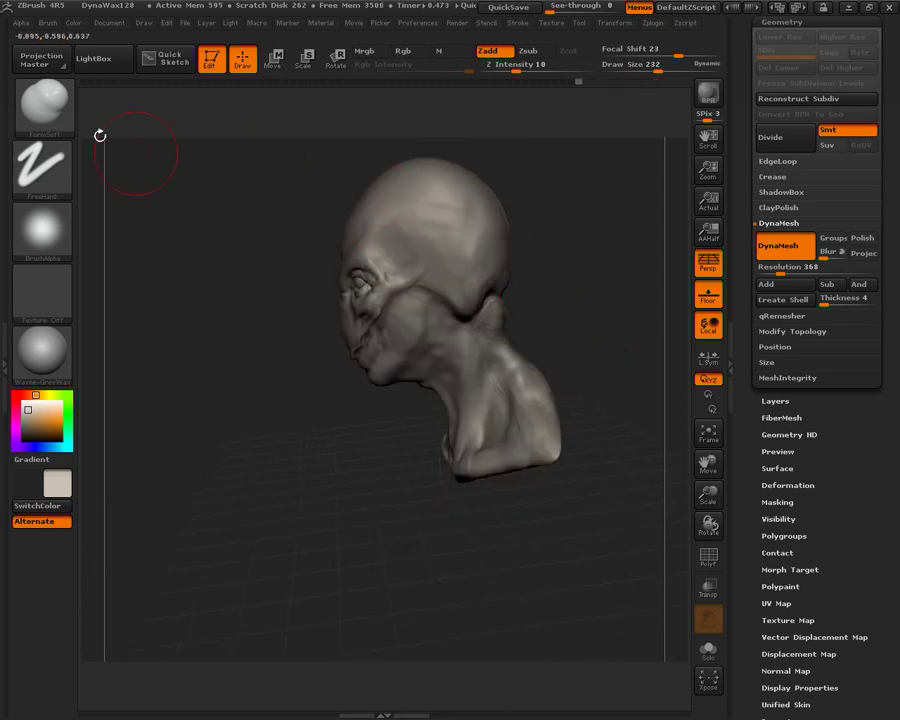
# Step: Reshape the back of the neck and shoulders with the Move Topological brush and smooth the area
pyautogui.click(43, 103)
pyautogui.click(388, 125)
pyautogui.moveTo(612, 260); pyautogui.dragTo(526, 332)
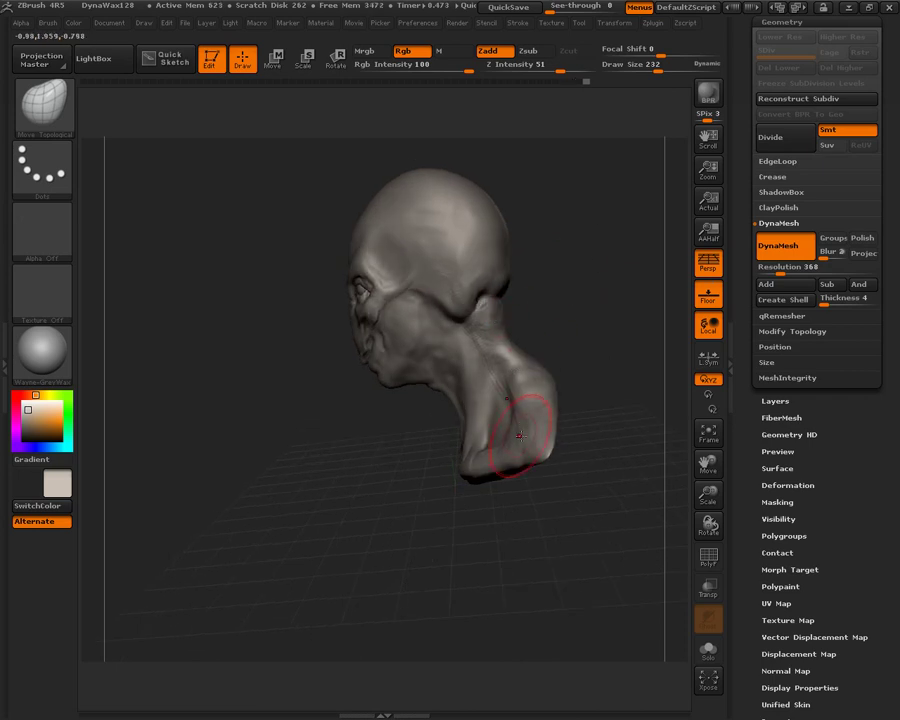
pyautogui.press('shift')
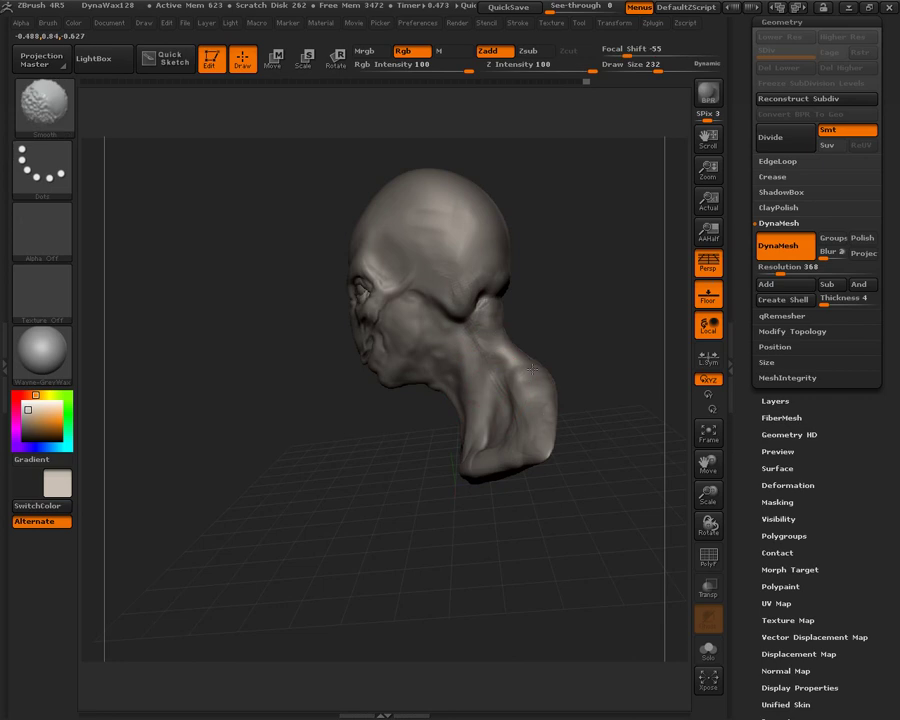
pyautogui.moveTo(612, 408)
pyautogui.mouseDown()
pyautogui.moveTo(677, 414)
pyautogui.moveTo(650, 389)
pyautogui.mouseUp()
pyautogui.moveTo(521, 400)
pyautogui.mouseDown()
pyautogui.moveTo(530, 394)
pyautogui.moveTo(514, 405)
pyautogui.mouseUp()
pyautogui.moveTo(653, 401); pyautogui.dragTo(592, 372)
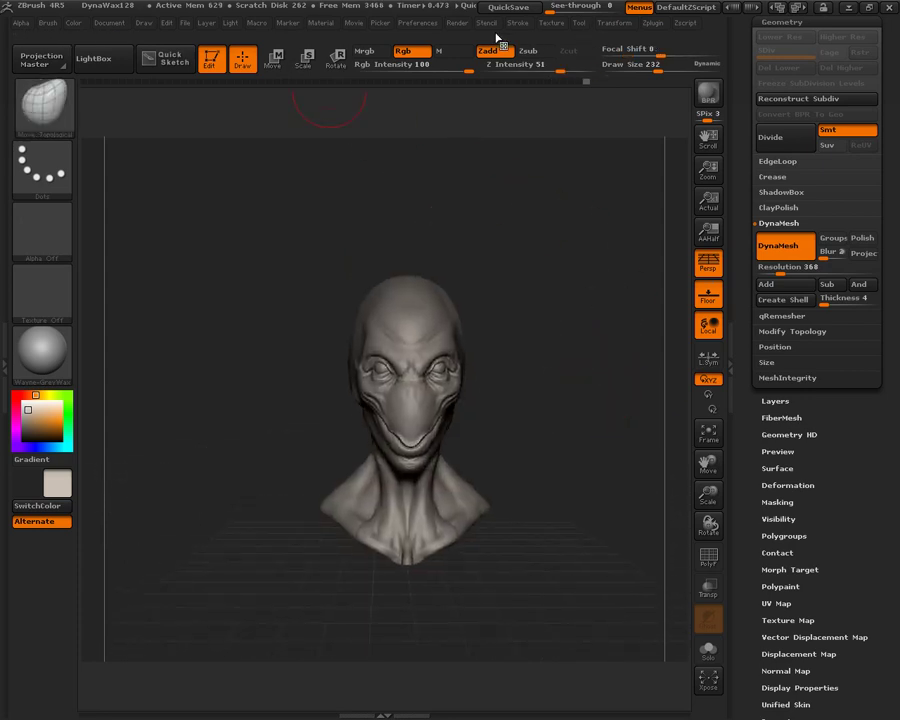
# Step: Render the bust with the Best renderer and change the light direction on it
pyautogui.click(457, 23)
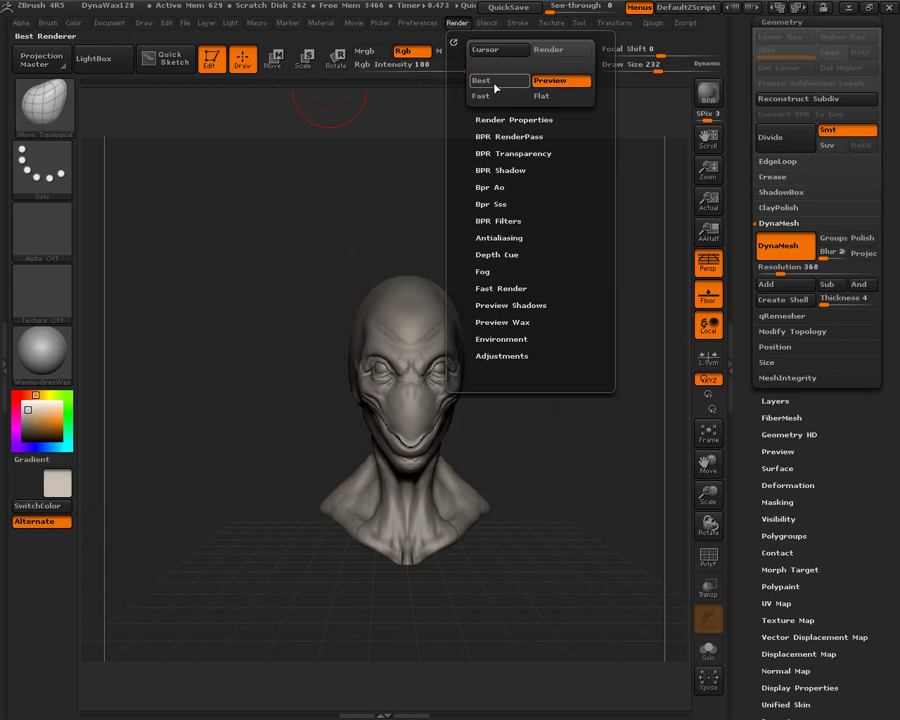
pyautogui.click(495, 84)
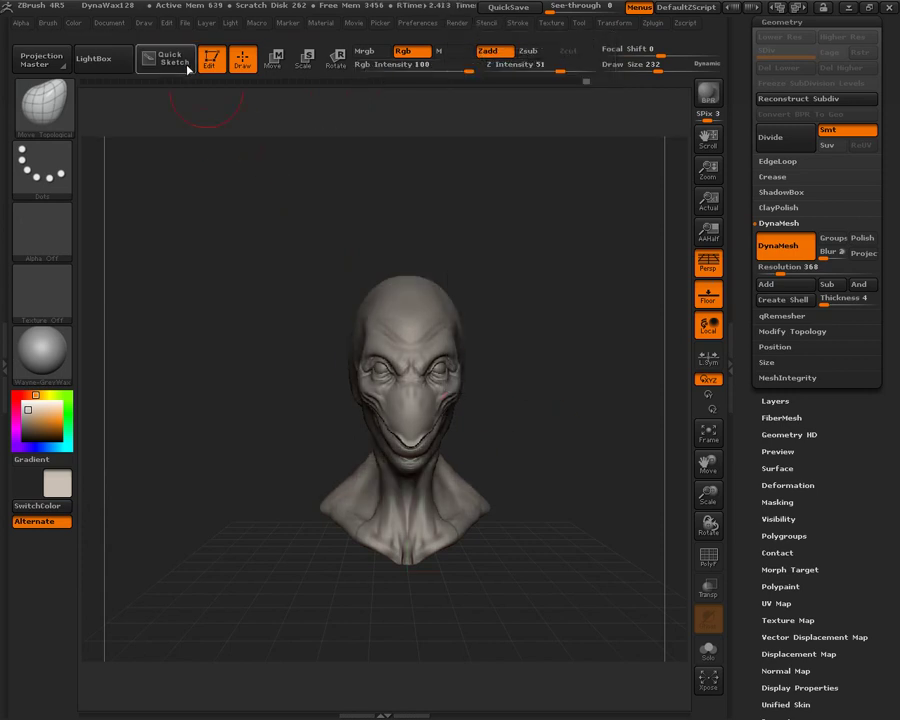
pyautogui.click(230, 23)
pyautogui.click(277, 71)
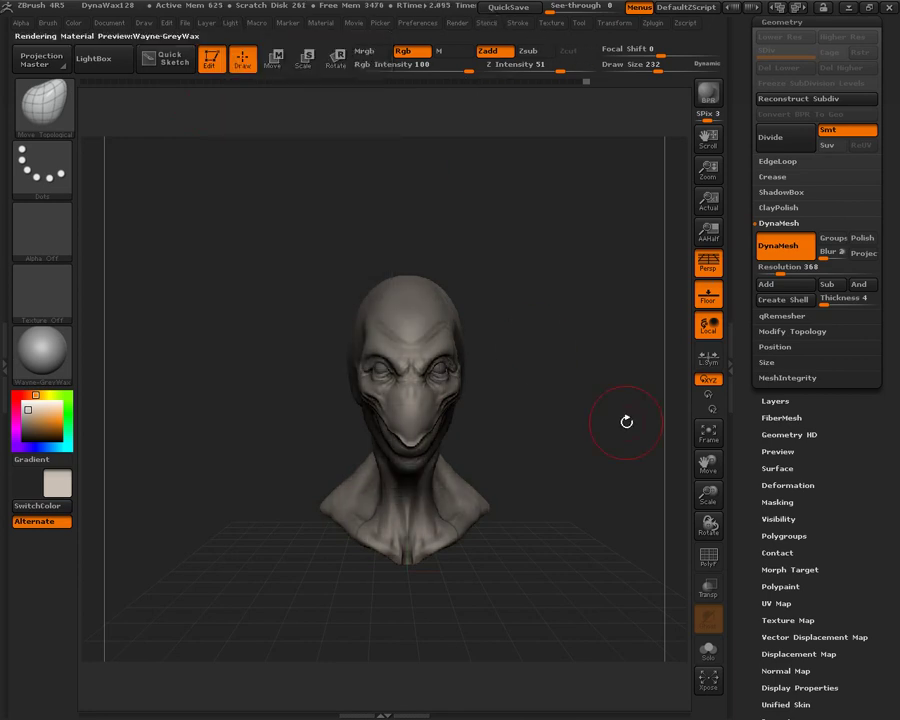
pyautogui.moveTo(612, 428); pyautogui.dragTo(542, 406)
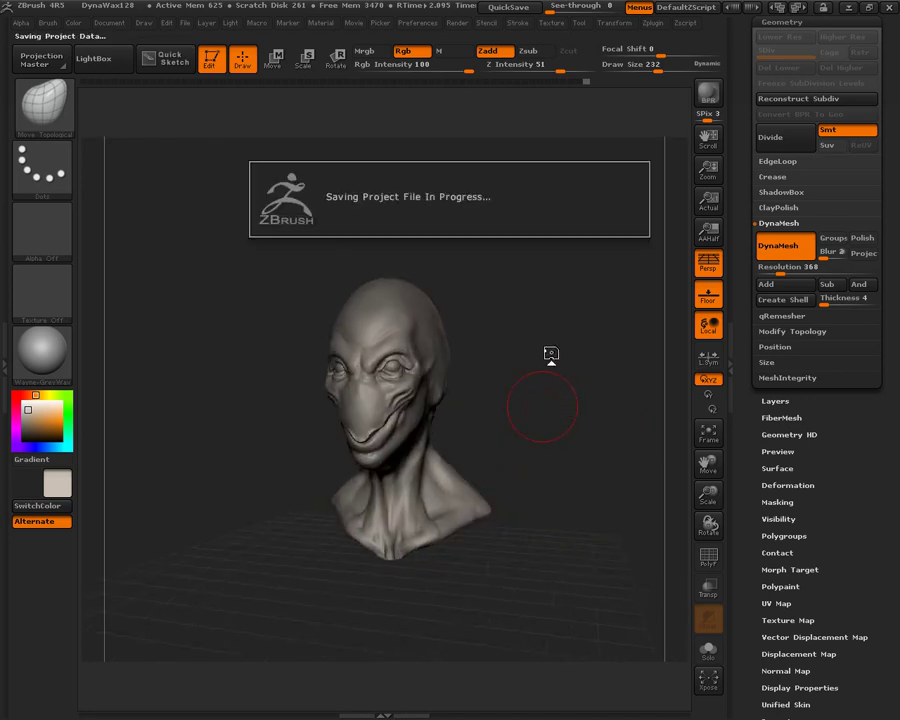
# Step: Sculpt and smooth skin folds around the temple and upper jaw with the Standard brush at draw size 30 and Z intensity 47
pyautogui.keyDown('alt'); pyautogui.moveTo(552, 353); pyautogui.dragTo(543, 345); pyautogui.keyUp('alt')
pyautogui.moveTo(561, 400)
pyautogui.mouseDown()
pyautogui.moveTo(558, 382)
pyautogui.moveTo(629, 419)
pyautogui.moveTo(636, 458)
pyautogui.mouseUp()
pyautogui.press('f')
pyautogui.click(56, 112)
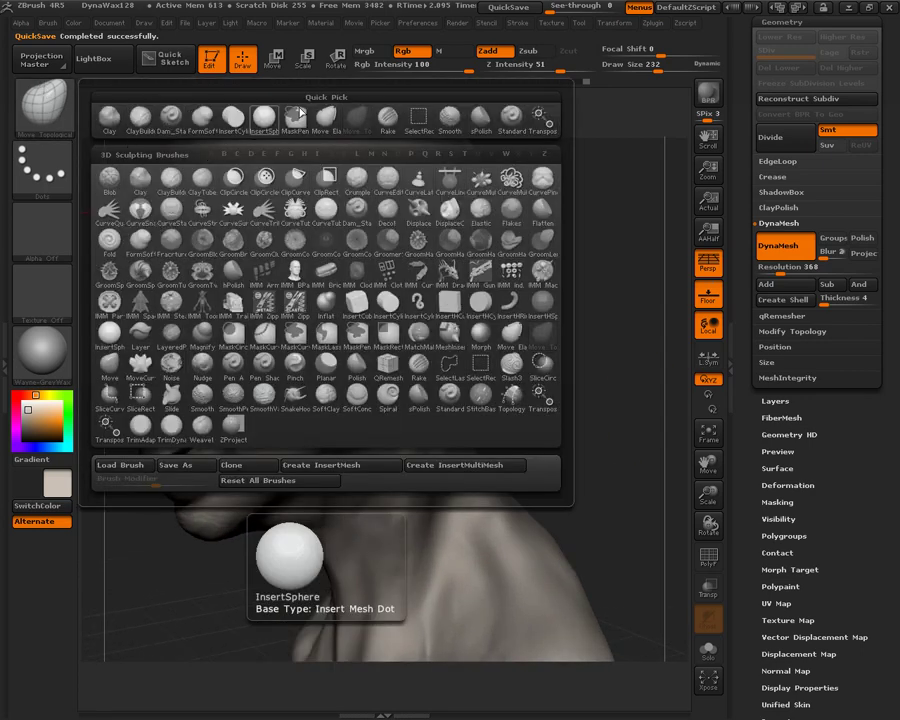
pyautogui.click(507, 130)
pyautogui.moveTo(652, 67); pyautogui.dragTo(629, 68)
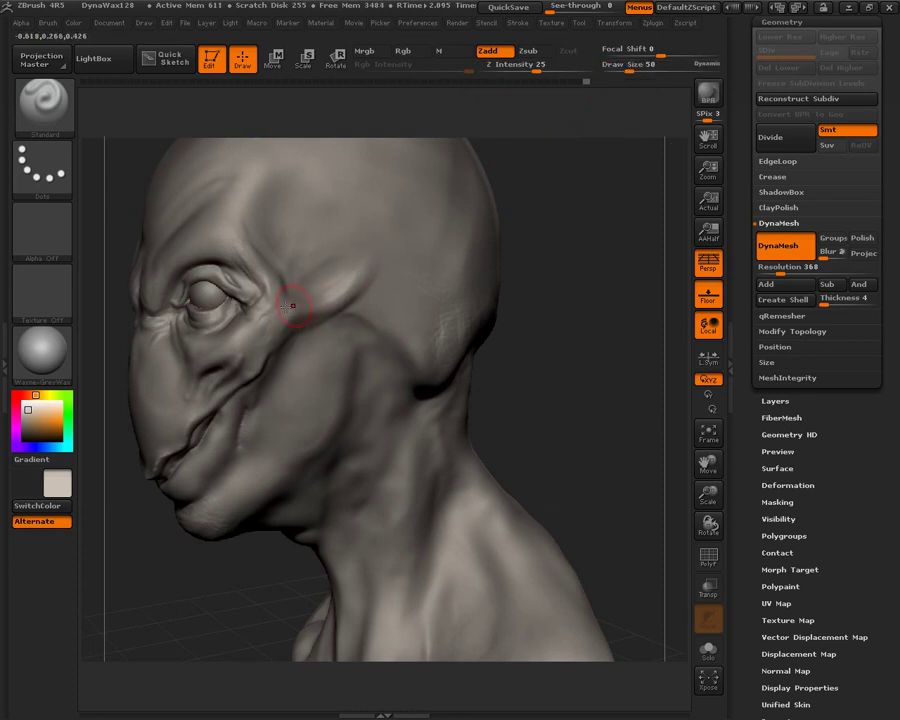
pyautogui.moveTo(629, 71); pyautogui.dragTo(622, 71)
pyautogui.moveTo(537, 71); pyautogui.dragTo(557, 71)
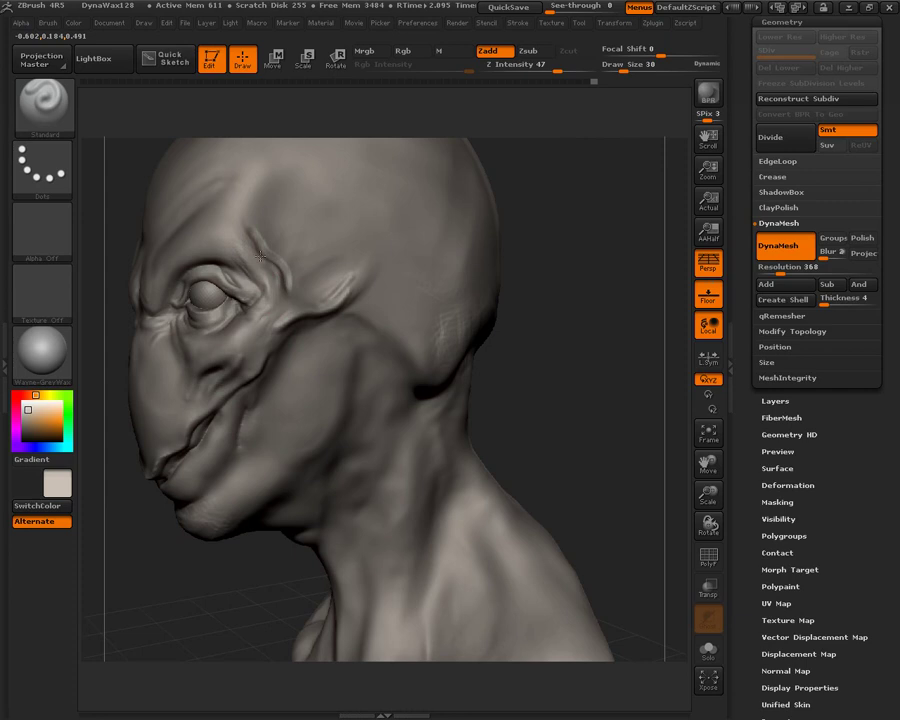
pyautogui.press('shift')
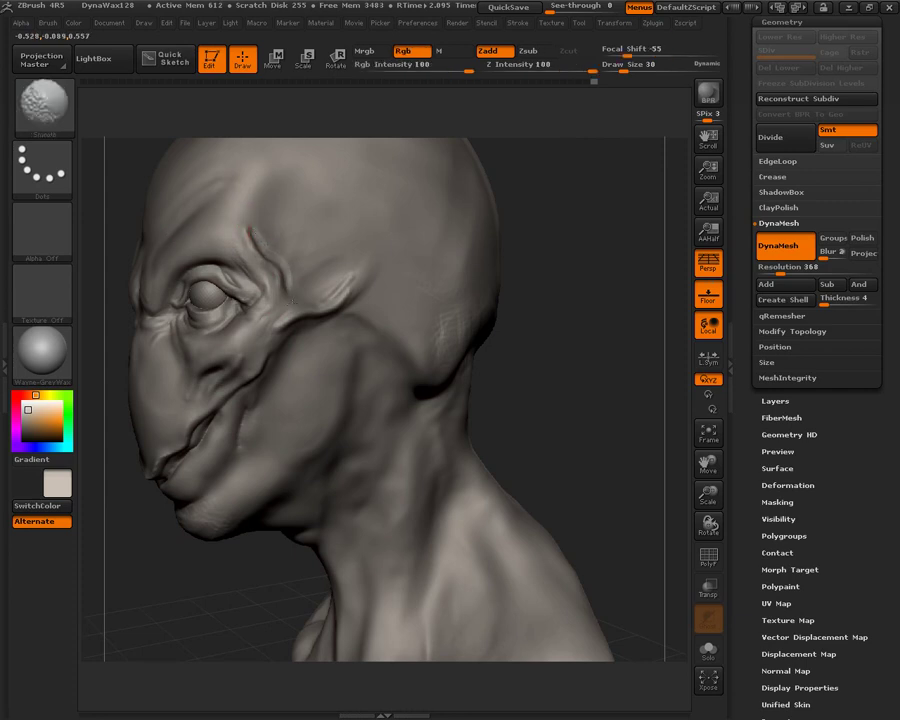
pyautogui.press('shift')
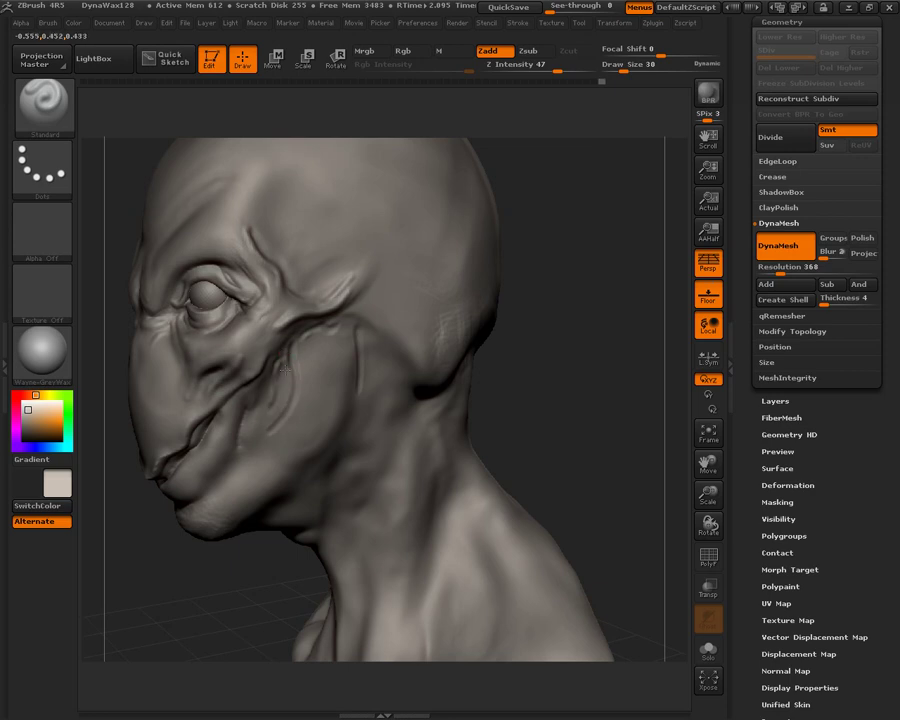
# Step: Deepen the lip edge and the cheek folds running back from the mouth with the Standard brush
pyautogui.moveTo(191, 577)
pyautogui.mouseDown()
pyautogui.moveTo(462, 287)
pyautogui.moveTo(489, 245)
pyautogui.moveTo(347, 317)
pyautogui.mouseUp()
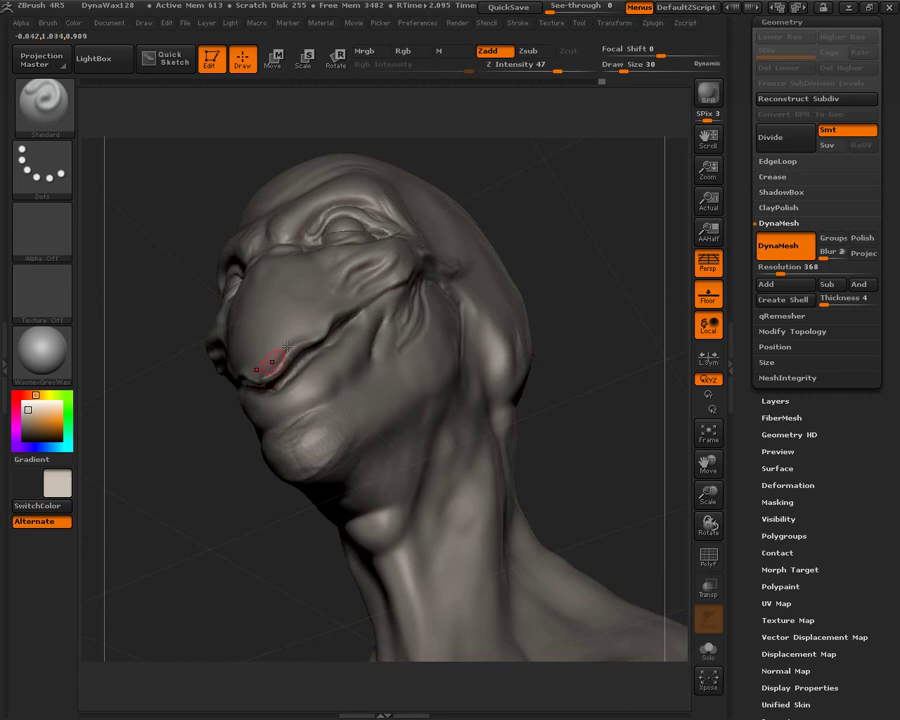
pyautogui.moveTo(615, 279); pyautogui.dragTo(366, 265)
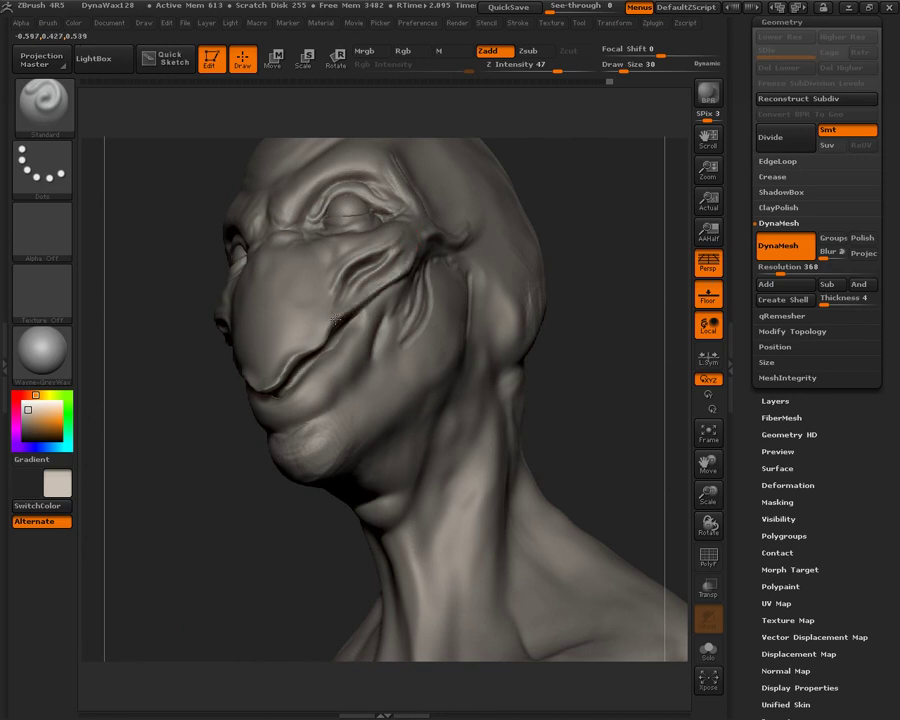
pyautogui.moveTo(233, 560); pyautogui.dragTo(442, 358)
pyautogui.moveTo(605, 297); pyautogui.dragTo(571, 425)
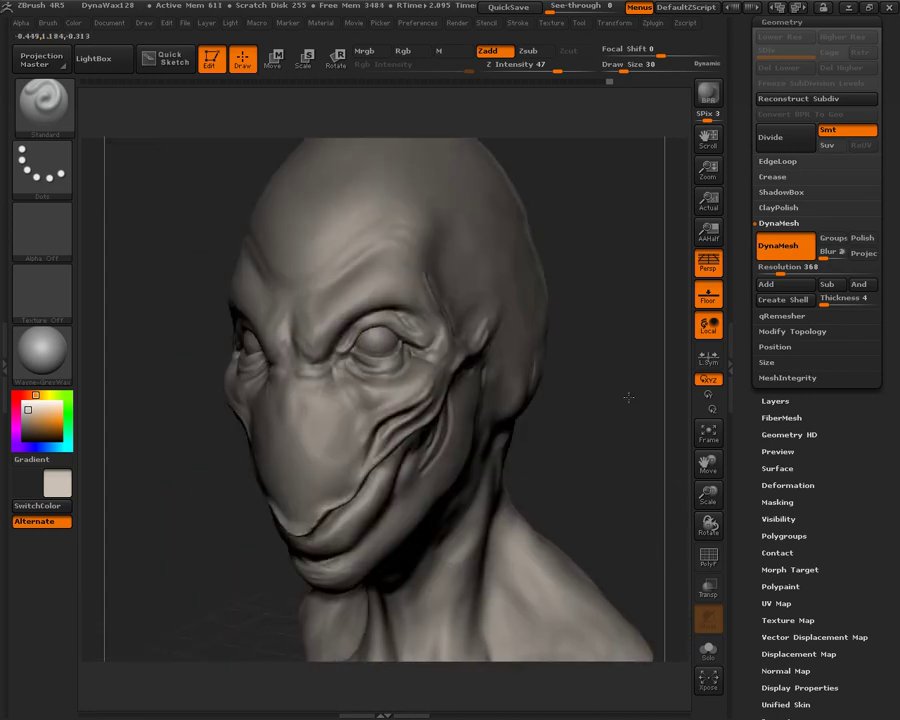
# Step: Sculpt fine wrinkles fanning out below the inner eye corner and a frown ridge beside the nose bridge
pyautogui.keyDown('alt'); pyautogui.moveTo(627, 396); pyautogui.dragTo(575, 455); pyautogui.keyUp('alt')
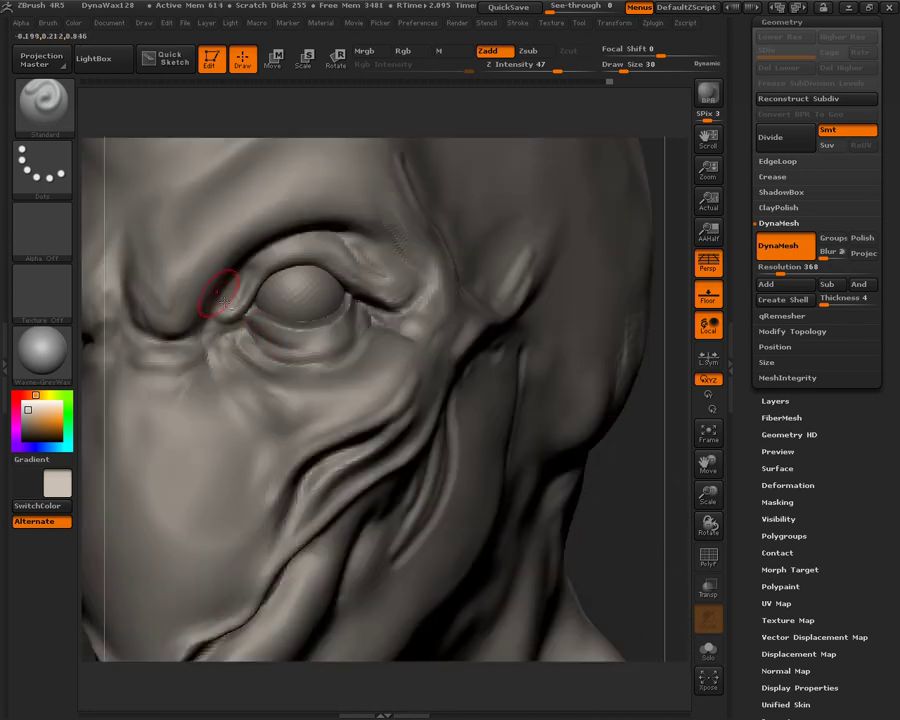
pyautogui.moveTo(206, 356)
pyautogui.mouseDown()
pyautogui.moveTo(244, 414)
pyautogui.moveTo(243, 380)
pyautogui.moveTo(297, 437)
pyautogui.moveTo(246, 454)
pyautogui.mouseUp()
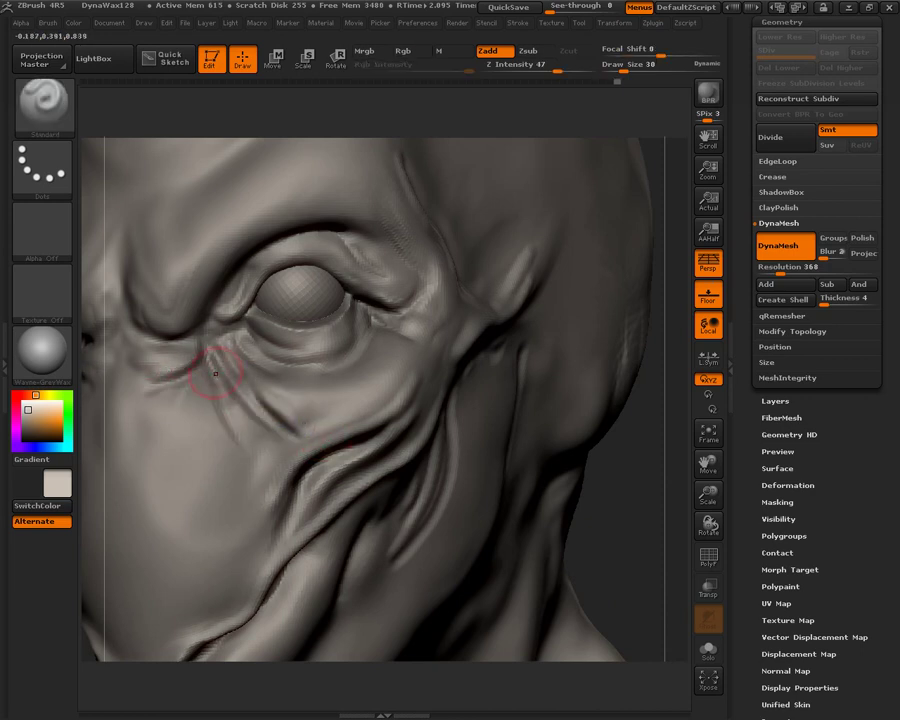
pyautogui.moveTo(143, 270)
pyautogui.mouseDown()
pyautogui.moveTo(132, 236)
pyautogui.moveTo(130, 302)
pyautogui.moveTo(128, 197)
pyautogui.mouseUp()
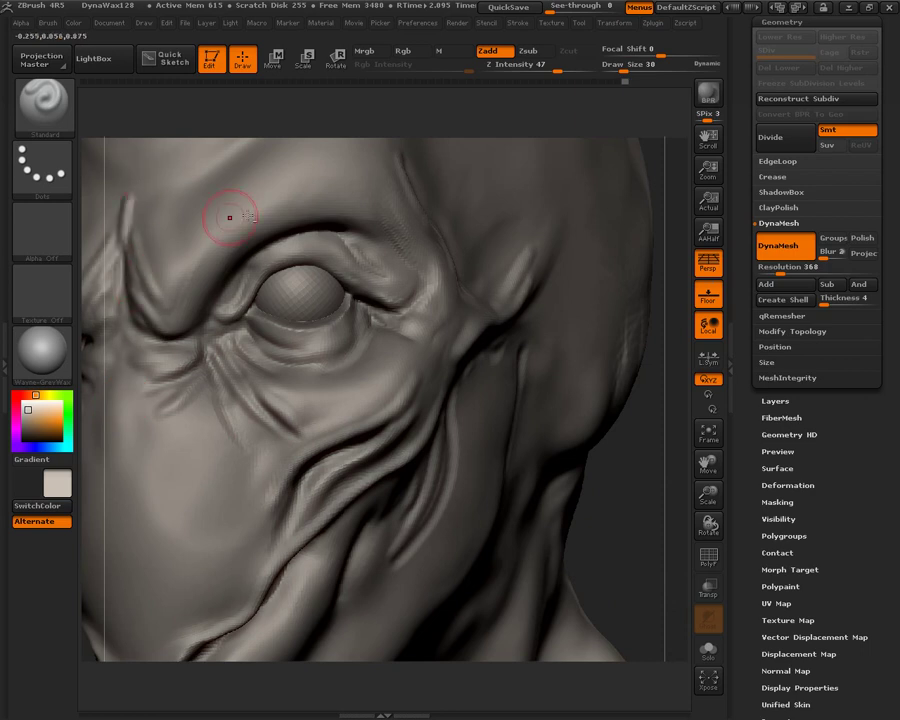
# Step: Build up folds on the upper and lower eyelids and smooth the lid toward the outer eye corner
pyautogui.moveTo(684, 394)
pyautogui.keyDown('alt'); pyautogui.mouseDown()
pyautogui.moveTo(673, 402)
pyautogui.moveTo(683, 491)
pyautogui.mouseUp(); pyautogui.keyUp('alt')
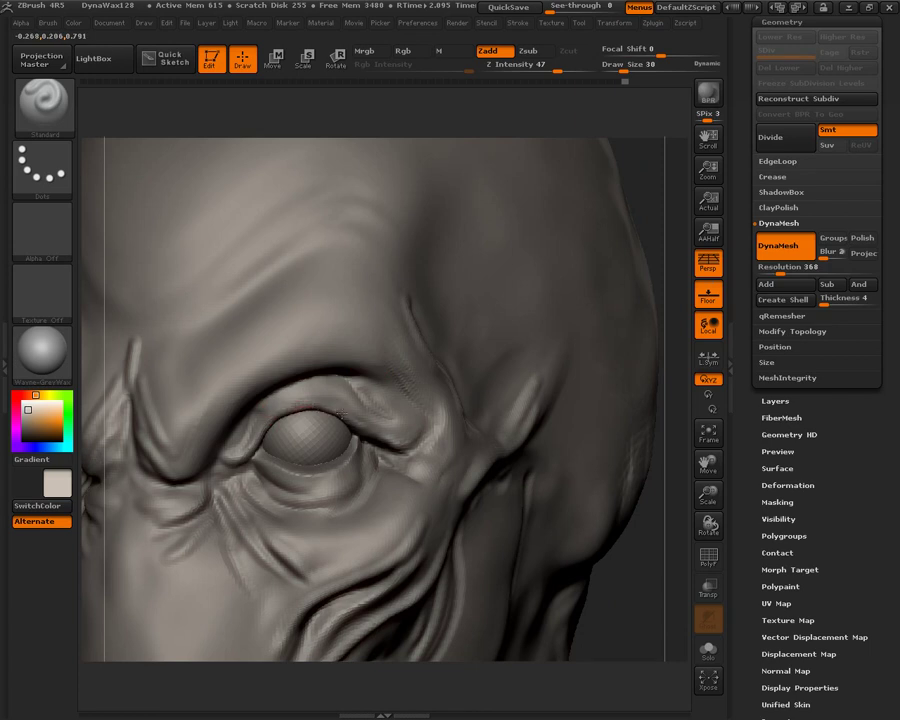
pyautogui.moveTo(221, 440)
pyautogui.mouseDown()
pyautogui.moveTo(257, 405)
pyautogui.moveTo(307, 386)
pyautogui.moveTo(420, 450)
pyautogui.mouseUp()
pyautogui.keyDown('shift'); pyautogui.moveTo(345, 404); pyautogui.dragTo(305, 392); pyautogui.keyUp('shift')
pyautogui.keyDown('shift'); pyautogui.moveTo(370, 412); pyautogui.dragTo(353, 431); pyautogui.keyUp('shift')
pyautogui.moveTo(267, 467)
pyautogui.mouseDown()
pyautogui.moveTo(306, 480)
pyautogui.moveTo(346, 462)
pyautogui.mouseUp()
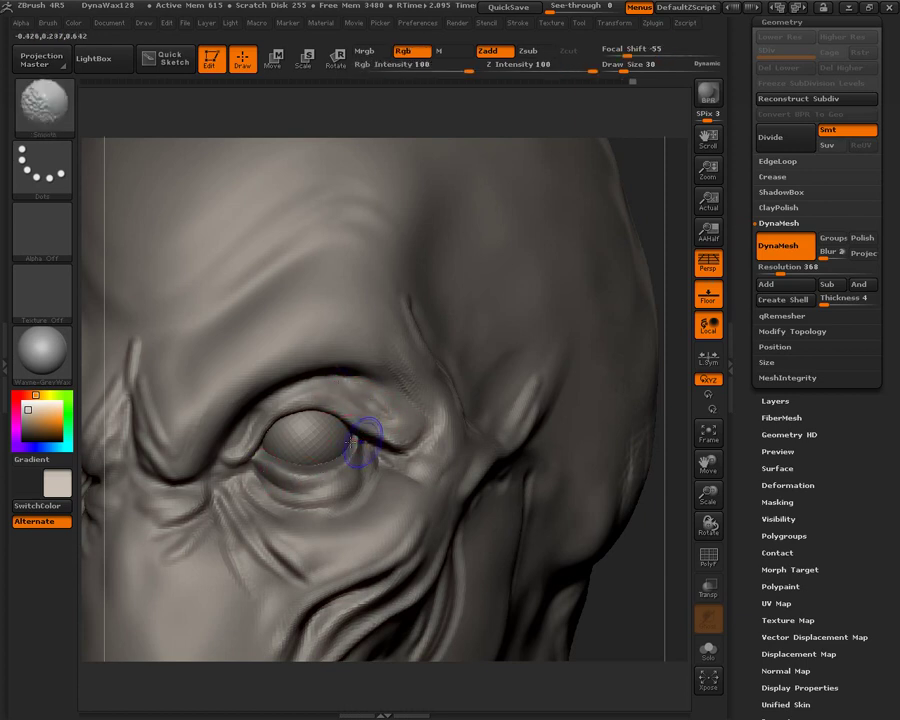
pyautogui.moveTo(624, 70); pyautogui.dragTo(633, 69)
pyautogui.moveTo(174, 335)
pyautogui.mouseDown()
pyautogui.moveTo(301, 228)
pyautogui.moveTo(410, 260)
pyautogui.mouseUp()
pyautogui.hotkey('ctrl', 'z')
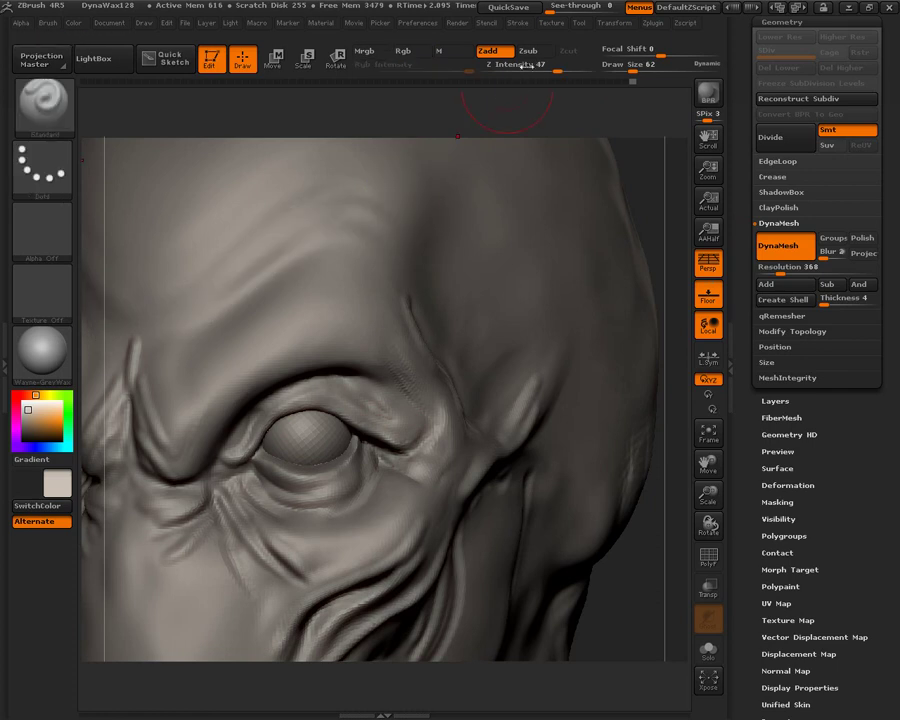
# Step: Sculpt soft volume along the brow ridge with the Standard brush at draw size 42 and Z intensity 14
pyautogui.moveTo(174, 351); pyautogui.dragTo(263, 264)
pyautogui.write('42')
pyautogui.moveTo(181, 447); pyautogui.dragTo(310, 333)
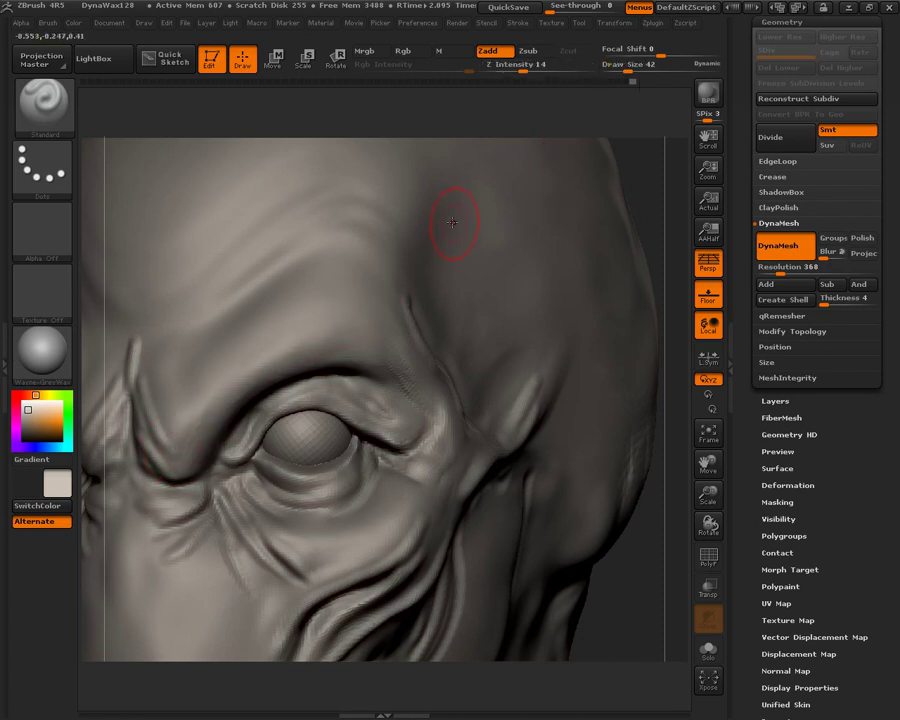
pyautogui.moveTo(165, 436)
pyautogui.mouseDown()
pyautogui.moveTo(184, 440)
pyautogui.moveTo(244, 384)
pyautogui.moveTo(328, 338)
pyautogui.moveTo(364, 344)
pyautogui.mouseUp()
pyautogui.moveTo(287, 376); pyautogui.dragTo(364, 352)
# Step: Cut sharp creases under the brow, at the outer eye corner and beside the inner brow with the Slash3 brush
pyautogui.click(36, 119)
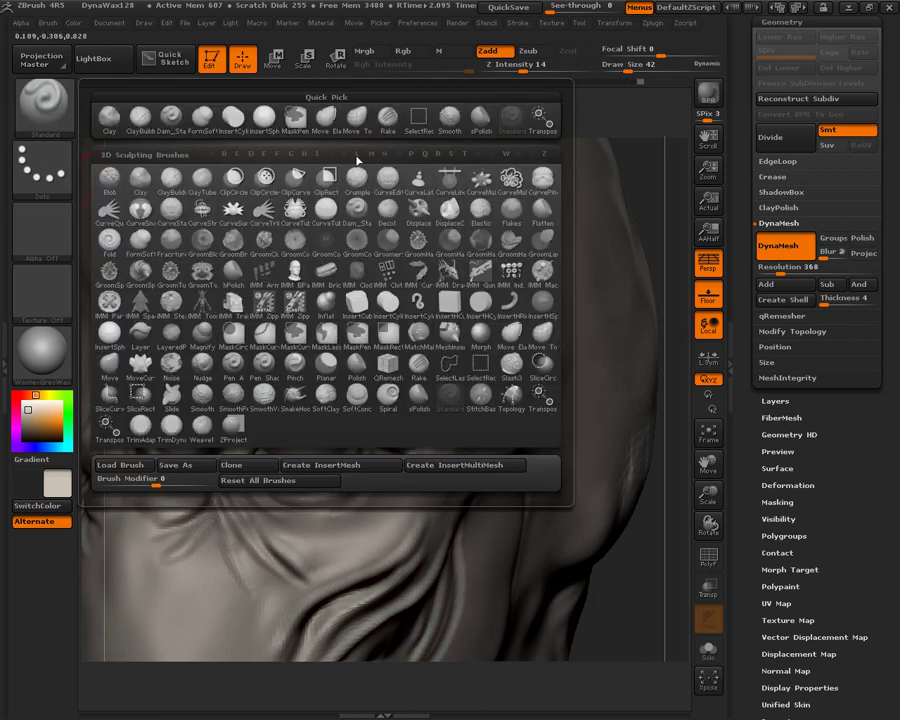
pyautogui.click(452, 154)
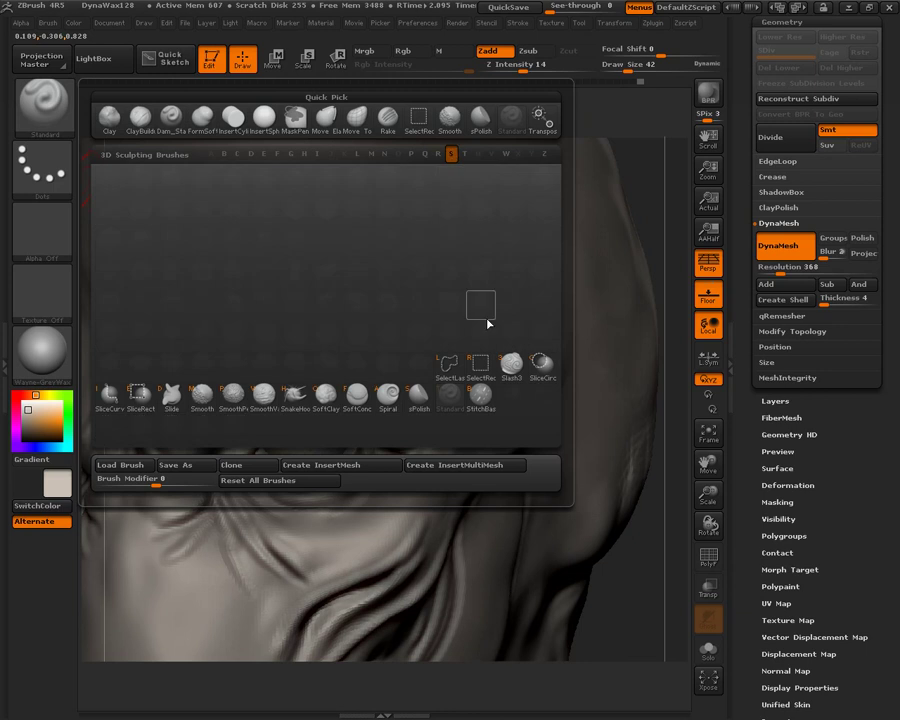
pyautogui.click(515, 372)
pyautogui.moveTo(262, 389)
pyautogui.mouseDown()
pyautogui.moveTo(290, 360)
pyautogui.moveTo(330, 362)
pyautogui.moveTo(391, 403)
pyautogui.mouseUp()
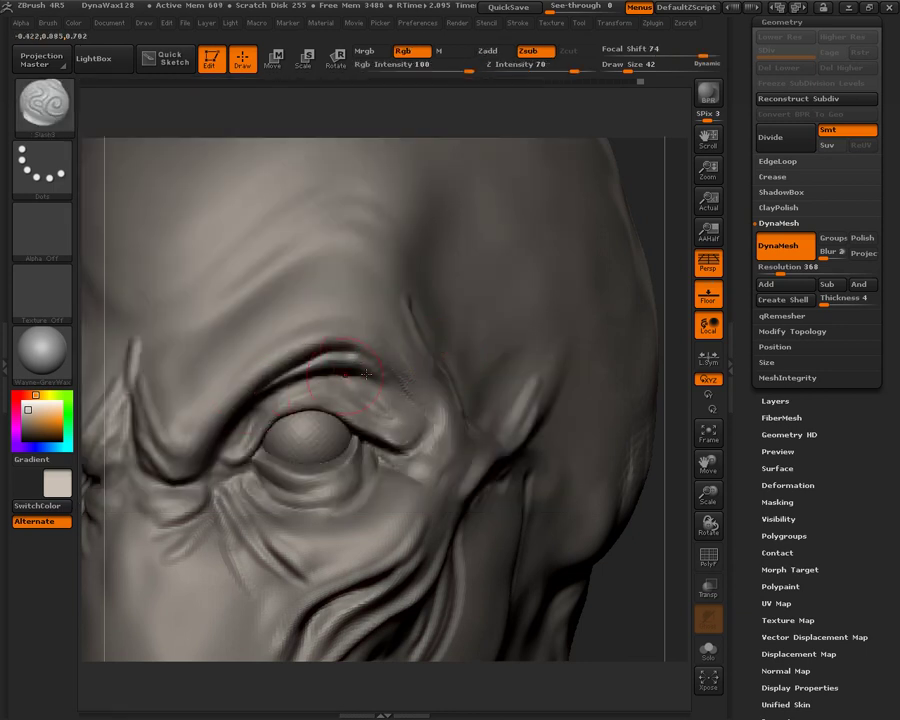
pyautogui.moveTo(420, 411)
pyautogui.mouseDown()
pyautogui.moveTo(424, 462)
pyautogui.moveTo(453, 449)
pyautogui.mouseUp()
pyautogui.moveTo(148, 435); pyautogui.dragTo(165, 457)
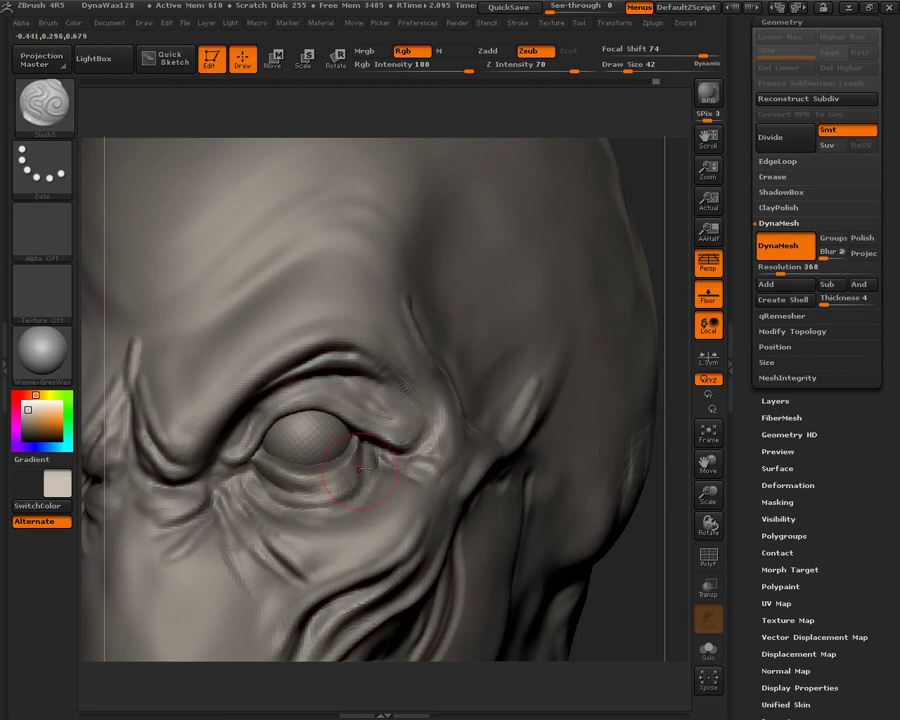
# Step: Carve curved wrinkle lines across the forehead with the Slash3 brush at draw size 15
pyautogui.press('f')
pyautogui.moveTo(607, 442); pyautogui.dragTo(640, 437)
pyautogui.moveTo(568, 412)
pyautogui.keyDown('alt'); pyautogui.mouseDown()
pyautogui.moveTo(584, 434)
pyautogui.moveTo(578, 392)
pyautogui.moveTo(620, 482)
pyautogui.mouseUp(); pyautogui.keyUp('alt')
pyautogui.moveTo(633, 426); pyautogui.dragTo(655, 455)
pyautogui.moveTo(627, 67); pyautogui.dragTo(616, 67)
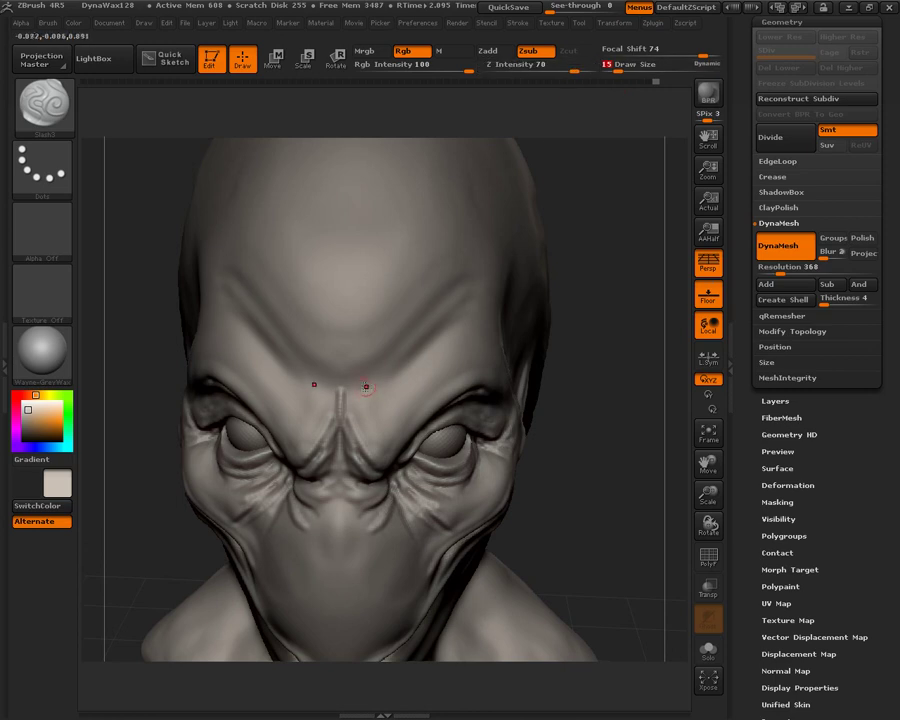
pyautogui.moveTo(373, 390); pyautogui.dragTo(455, 313)
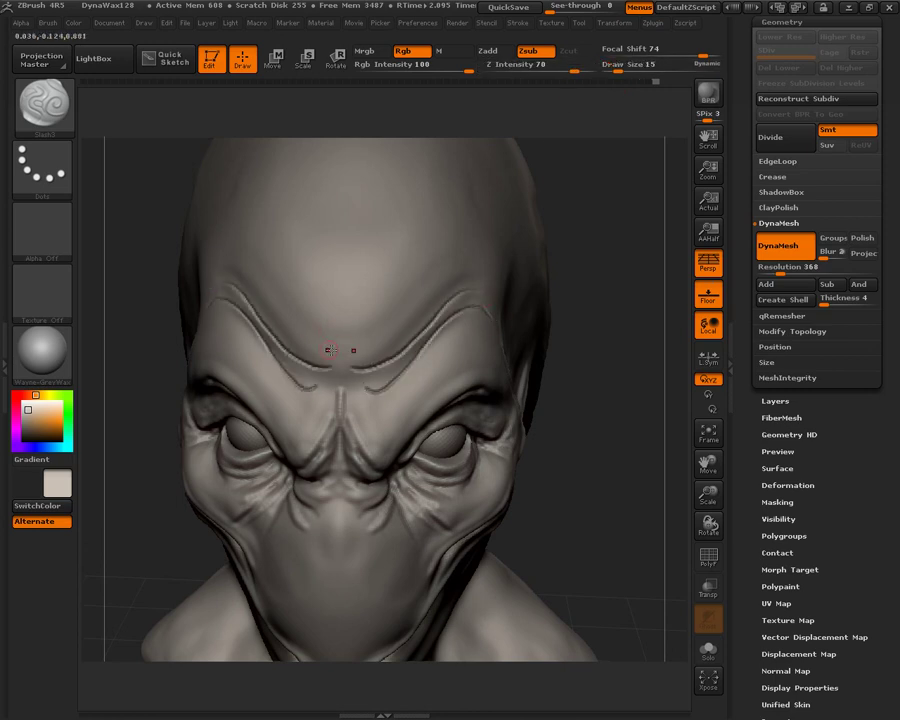
pyautogui.moveTo(339, 340)
pyautogui.mouseDown()
pyautogui.moveTo(392, 308)
pyautogui.moveTo(431, 263)
pyautogui.mouseUp()
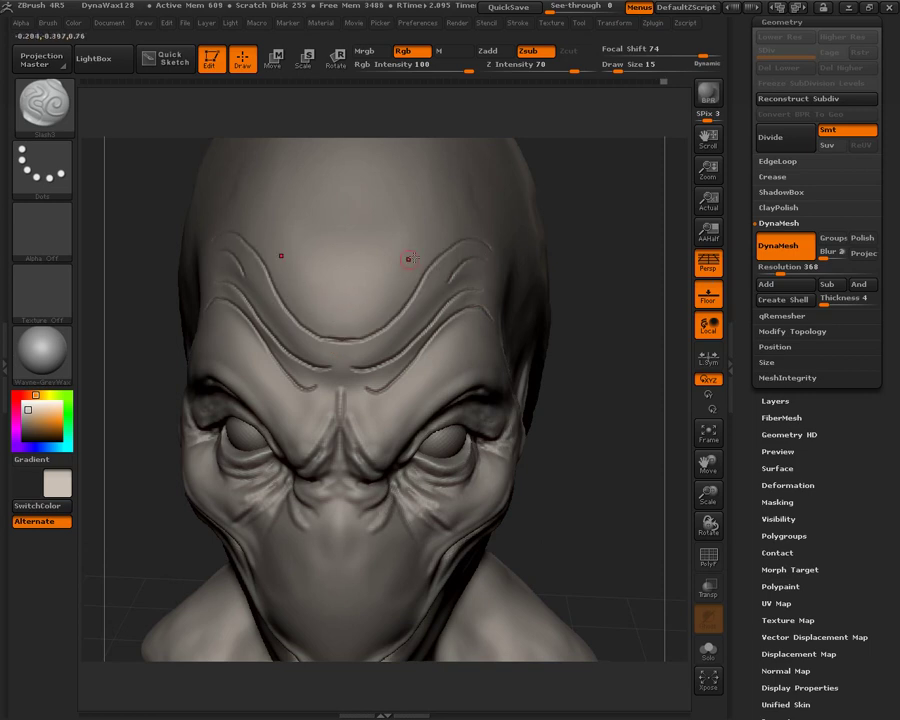
# Step: Build up the skin between the forehead wrinkles with the FormSoft brush at draw size 140
pyautogui.click(44, 104)
pyautogui.click(201, 118)
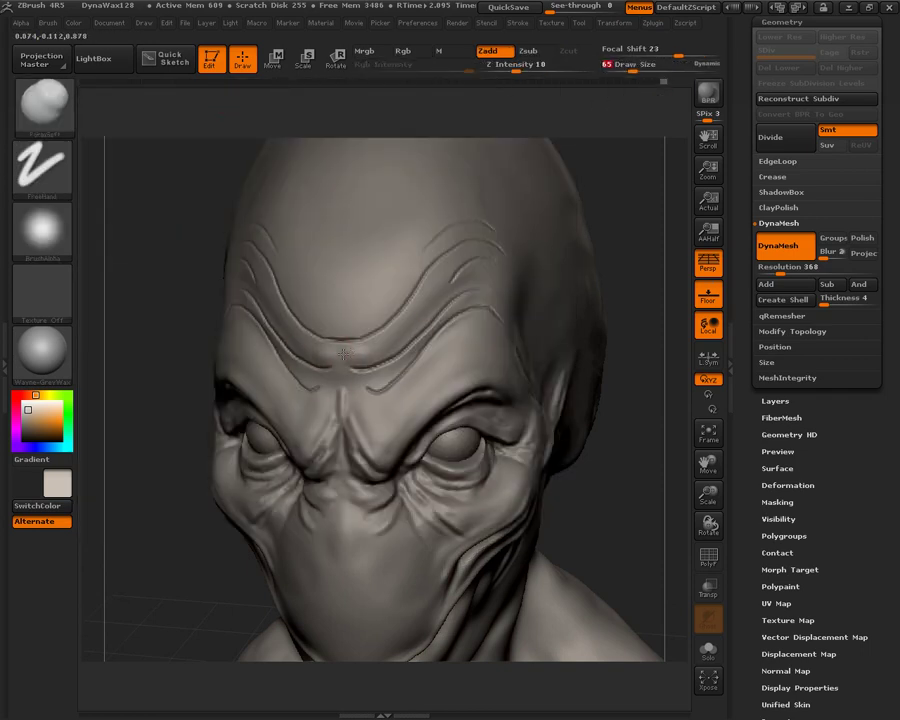
pyautogui.press('ctrl')
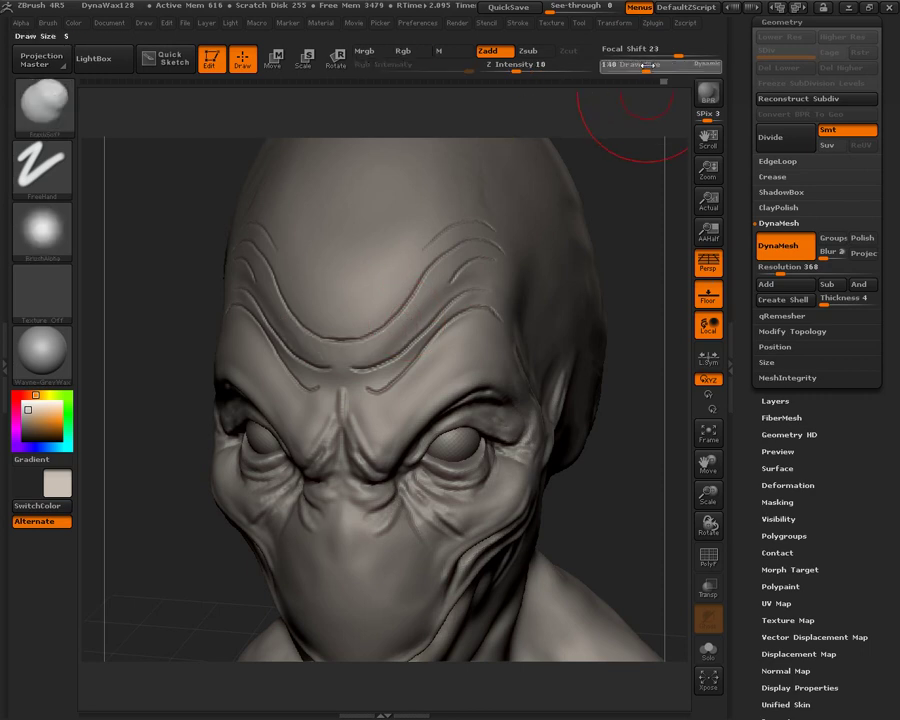
pyautogui.moveTo(443, 288)
pyautogui.mouseDown()
pyautogui.moveTo(460, 262)
pyautogui.moveTo(438, 241)
pyautogui.mouseUp()
pyautogui.moveTo(412, 316); pyautogui.dragTo(460, 295)
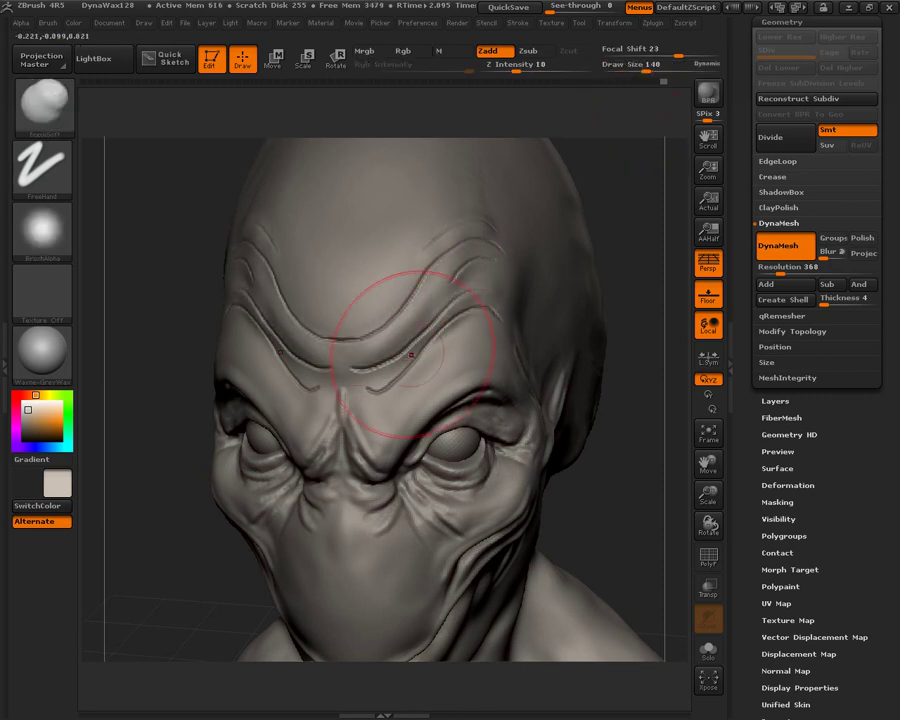
# Step: Refine the forehead folds with the FormSoft brush at draw size 68 and smooth the carved wrinkle lines
pyautogui.moveTo(652, 66); pyautogui.dragTo(637, 67)
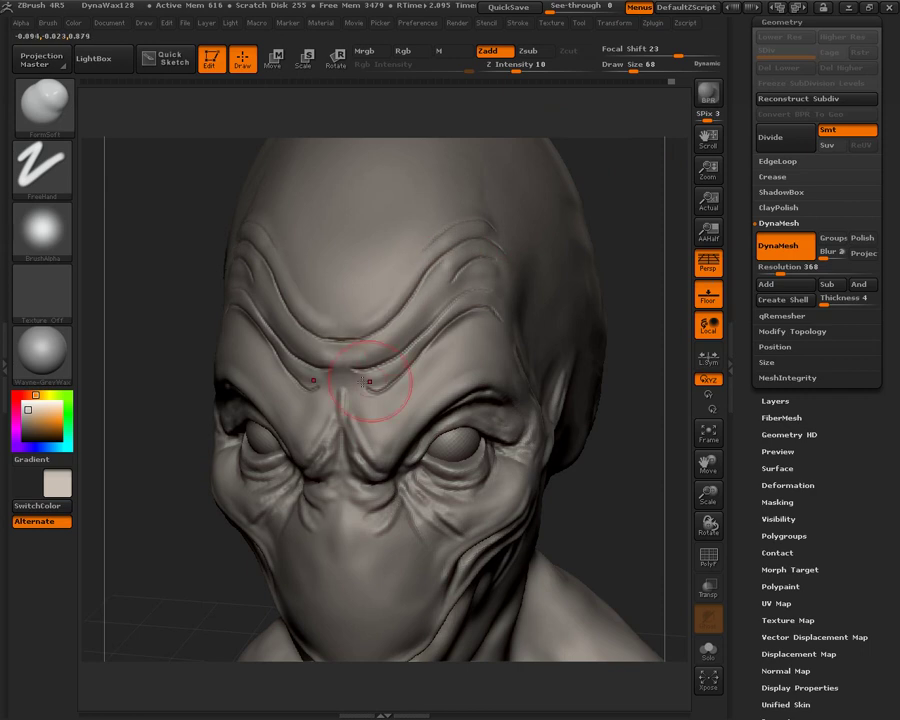
pyautogui.keyDown('shift'); pyautogui.moveTo(392, 335); pyautogui.dragTo(497, 275); pyautogui.keyUp('shift')
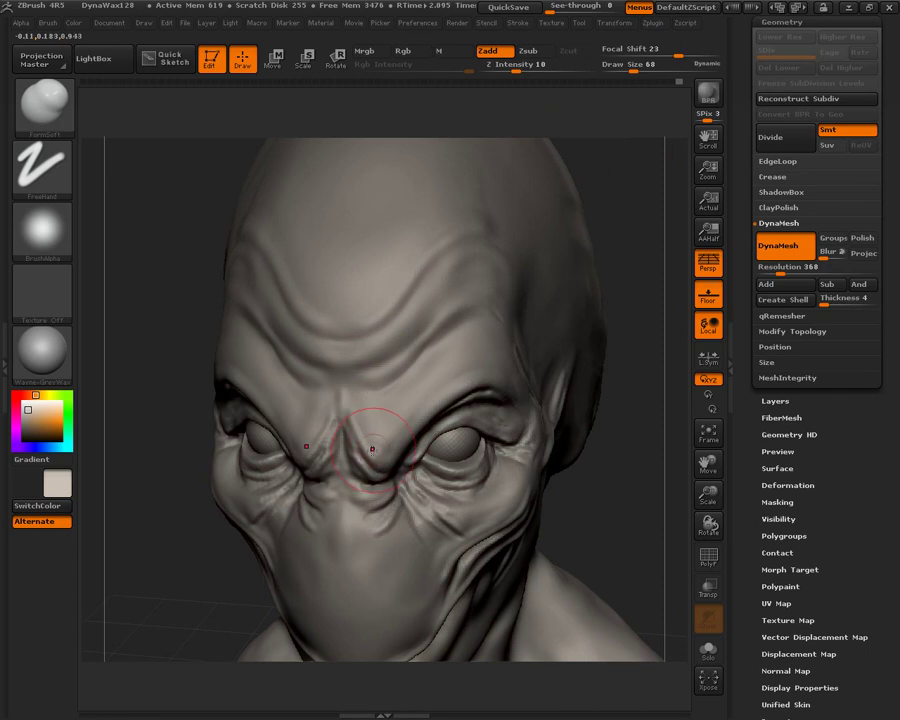
pyautogui.press('ctrl')
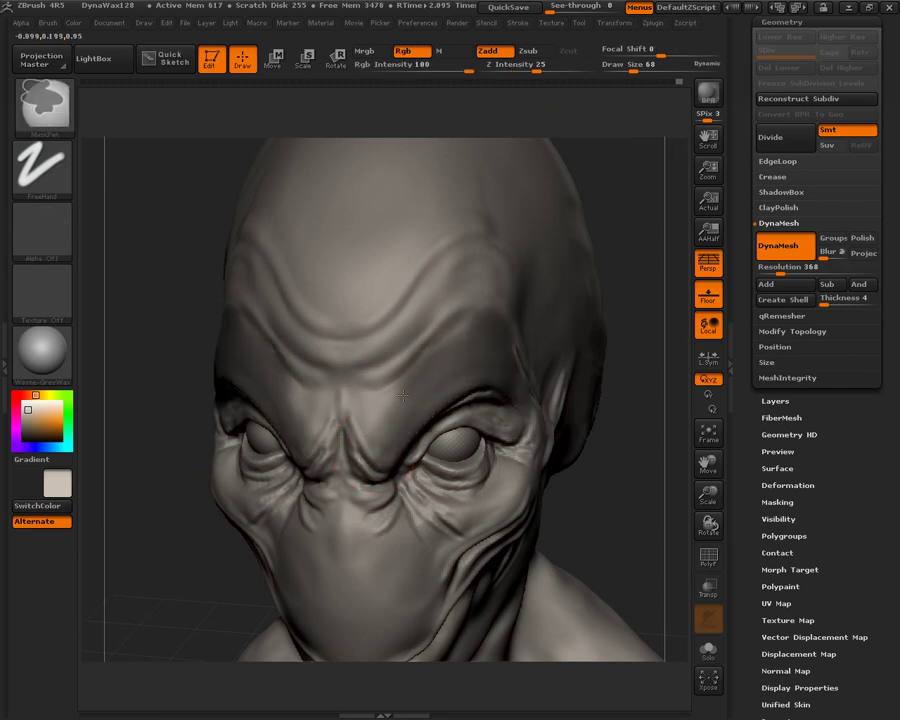
# Step: Reshape the brow ridge from below with the Move Topological brush at draw size 145
pyautogui.keyDown('ctrl'); pyautogui.click(656, 476); pyautogui.keyUp('ctrl')
pyautogui.moveTo(663, 467); pyautogui.dragTo(645, 315)
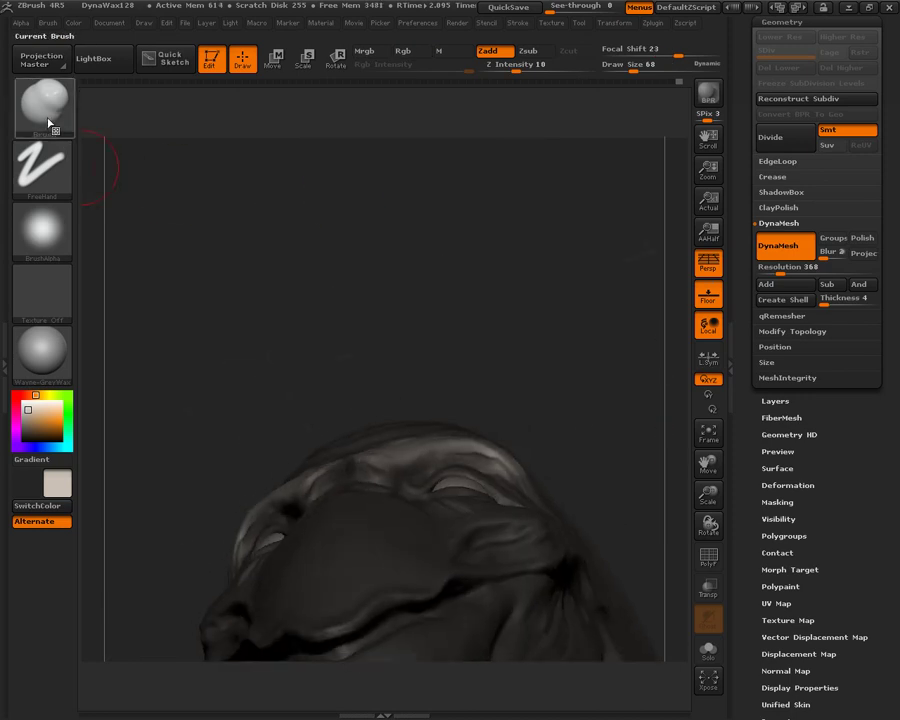
pyautogui.press('b')
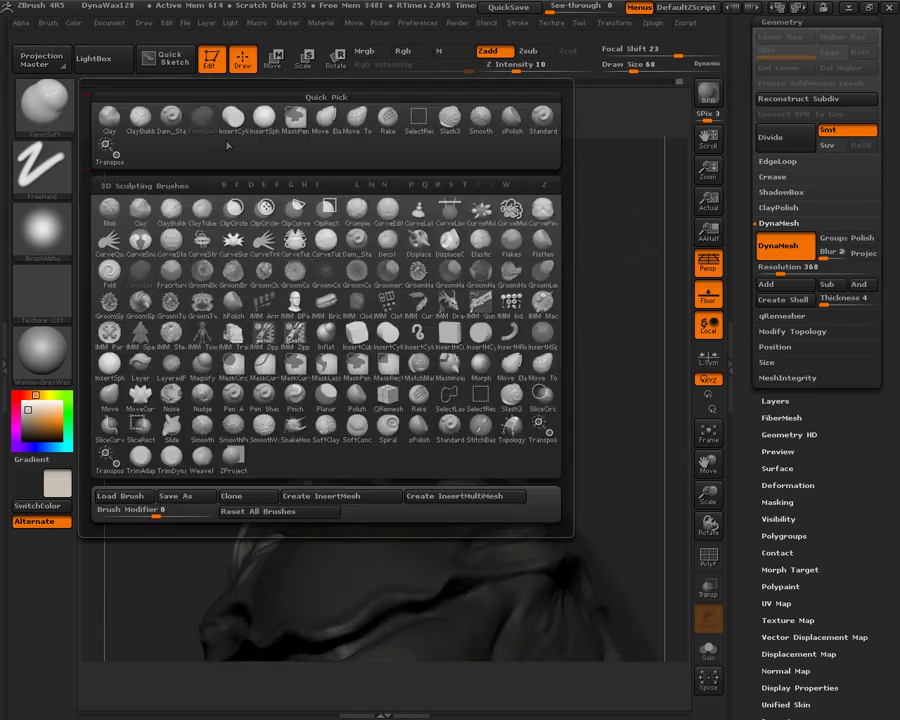
pyautogui.click(355, 120)
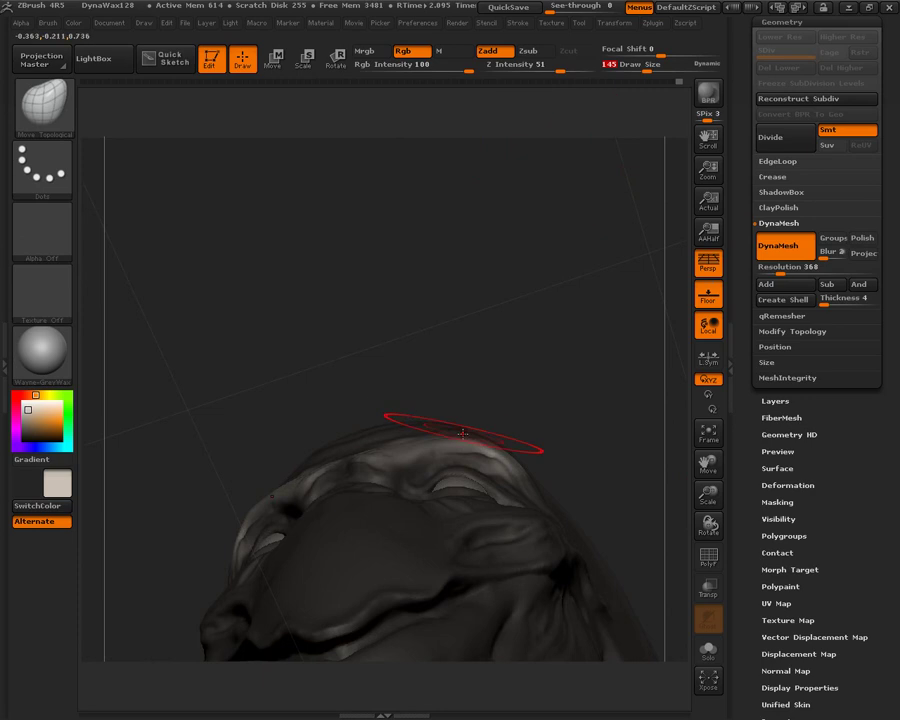
pyautogui.moveTo(470, 437); pyautogui.dragTo(464, 427)
pyautogui.moveTo(388, 453); pyautogui.dragTo(389, 429)
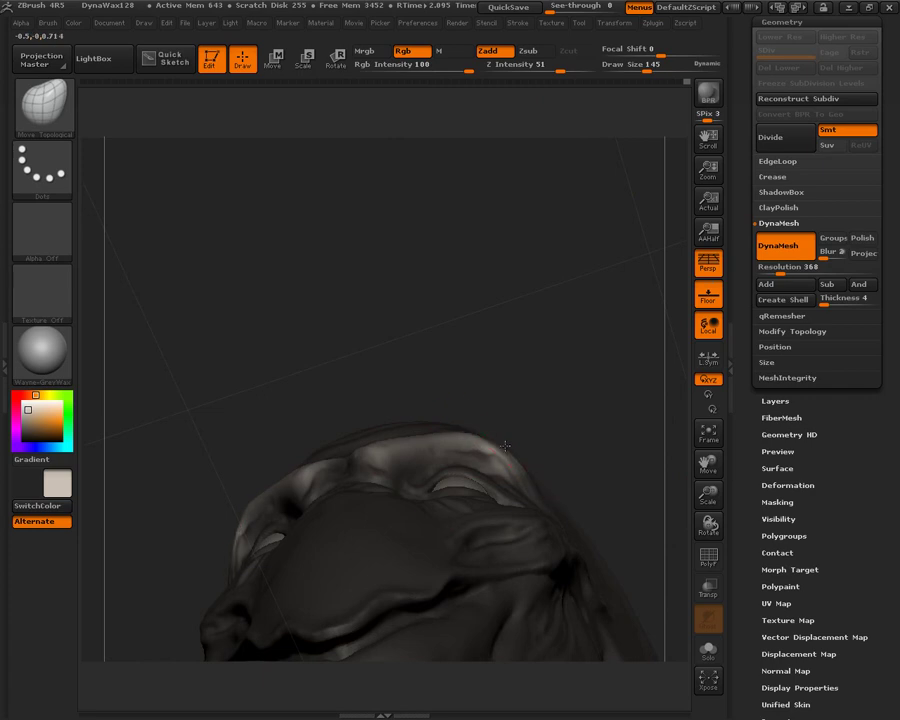
pyautogui.moveTo(508, 452); pyautogui.dragTo(506, 444)
# Step: Build up skin folds and muscle forms on the back and sides of the neck with the FormSoft brush at draw size 86
pyautogui.moveTo(578, 378)
pyautogui.mouseDown()
pyautogui.moveTo(597, 505)
pyautogui.moveTo(585, 348)
pyautogui.moveTo(556, 296)
pyautogui.moveTo(551, 305)
pyautogui.mouseUp()
pyautogui.moveTo(551, 305)
pyautogui.mouseDown()
pyautogui.moveTo(573, 366)
pyautogui.moveTo(557, 368)
pyautogui.moveTo(599, 430)
pyautogui.moveTo(584, 397)
pyautogui.moveTo(4, 490)
pyautogui.mouseUp()
pyautogui.moveTo(560, 428); pyautogui.dragTo(130, 430)
pyautogui.moveTo(400, 422)
pyautogui.mouseDown()
pyautogui.moveTo(598, 432)
pyautogui.moveTo(587, 360)
pyautogui.moveTo(619, 424)
pyautogui.moveTo(520, 322)
pyautogui.mouseUp()
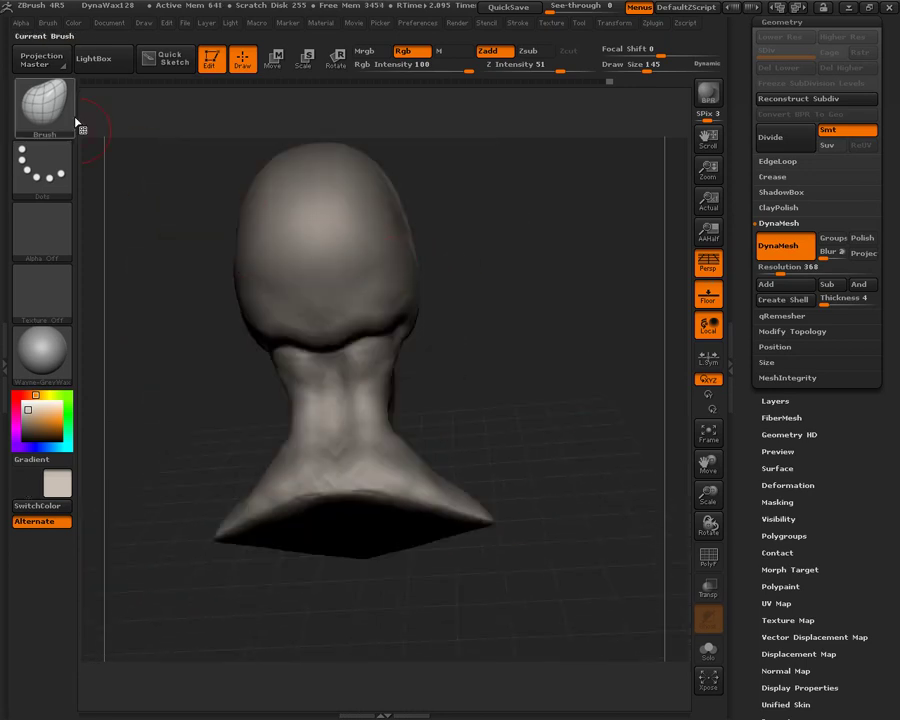
pyautogui.click(67, 126)
pyautogui.click(207, 128)
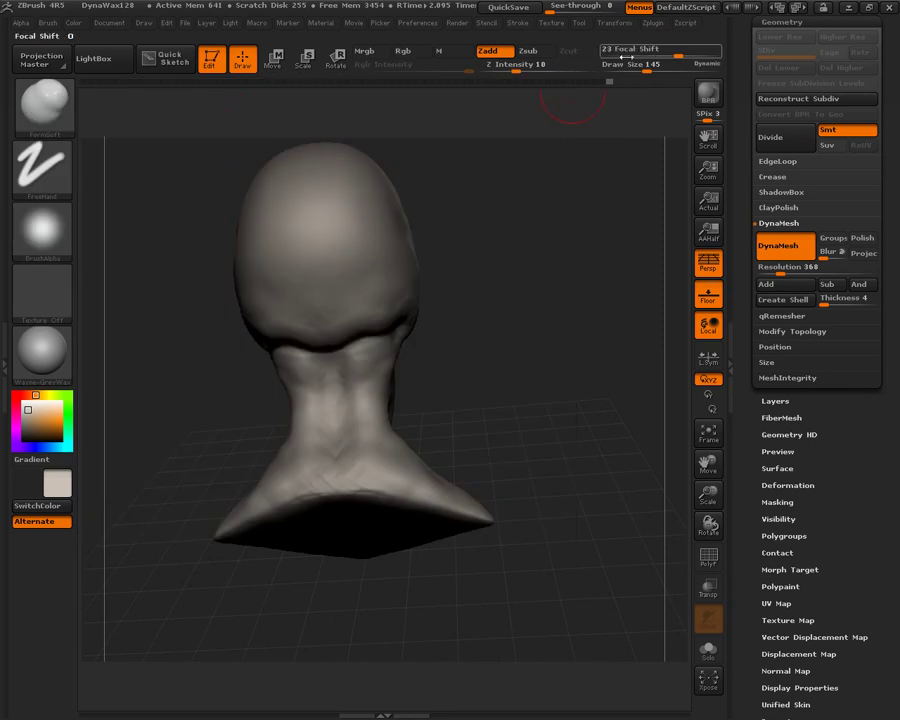
pyautogui.moveTo(368, 348); pyautogui.dragTo(331, 337)
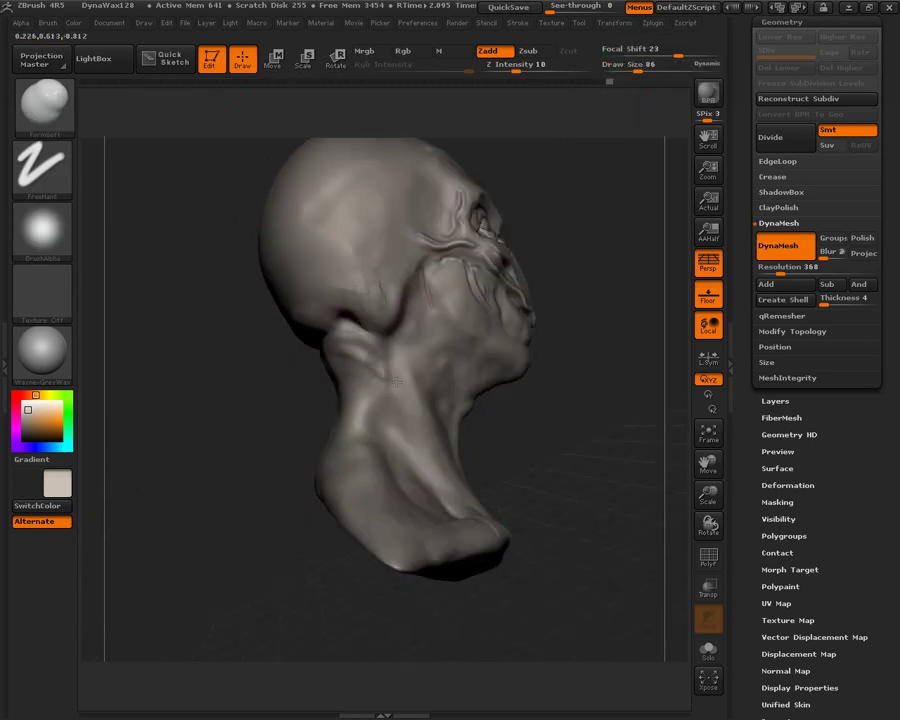
pyautogui.moveTo(301, 400); pyautogui.dragTo(350, 355)
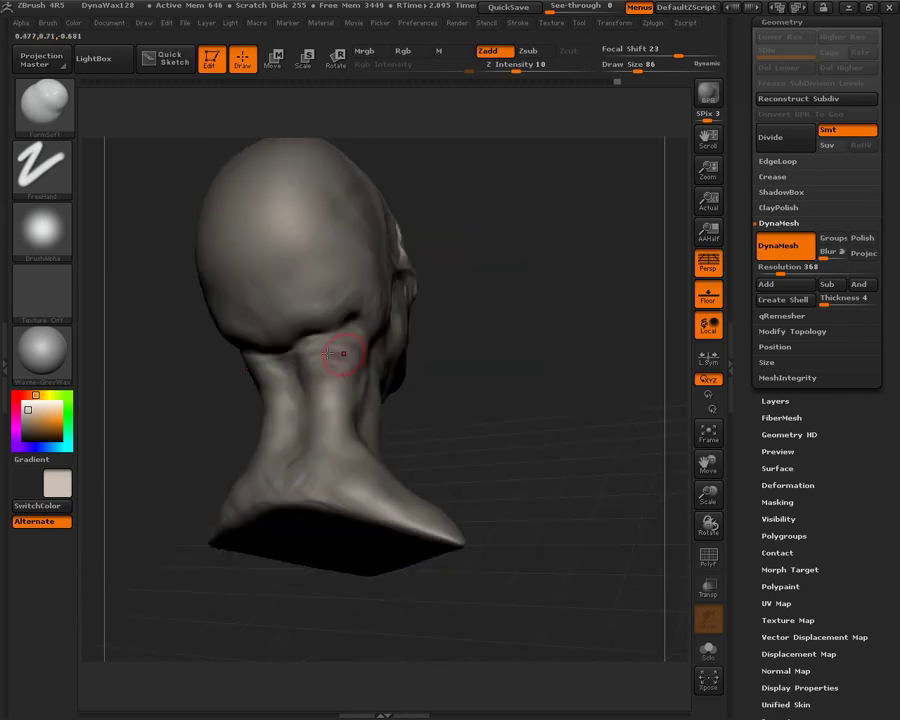
pyautogui.moveTo(506, 407)
pyautogui.mouseDown()
pyautogui.moveTo(301, 420)
pyautogui.moveTo(466, 378)
pyautogui.moveTo(310, 383)
pyautogui.mouseUp()
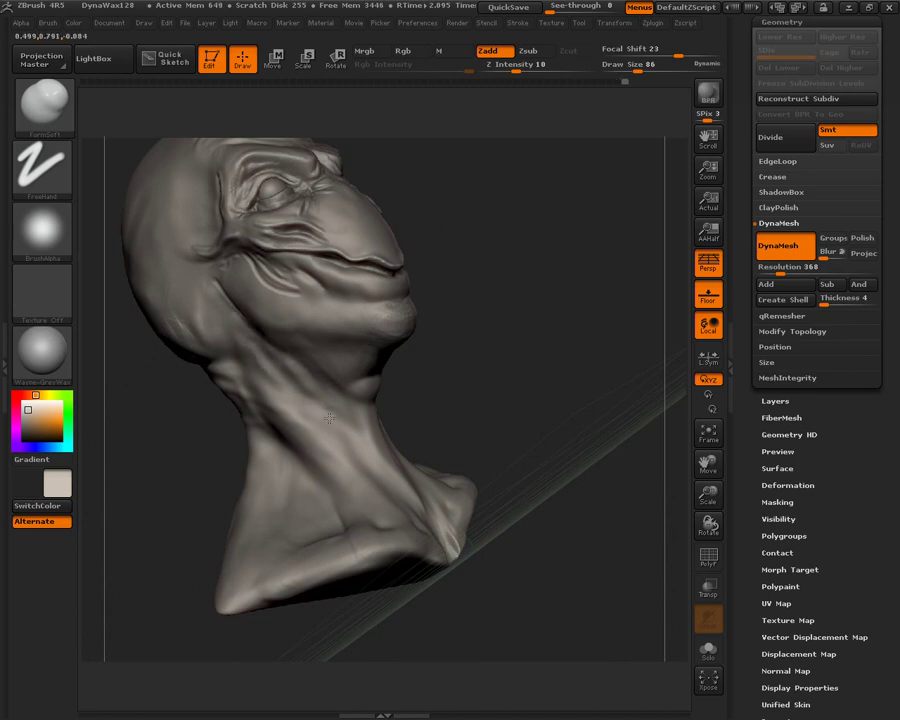
pyautogui.moveTo(439, 404); pyautogui.dragTo(294, 415)
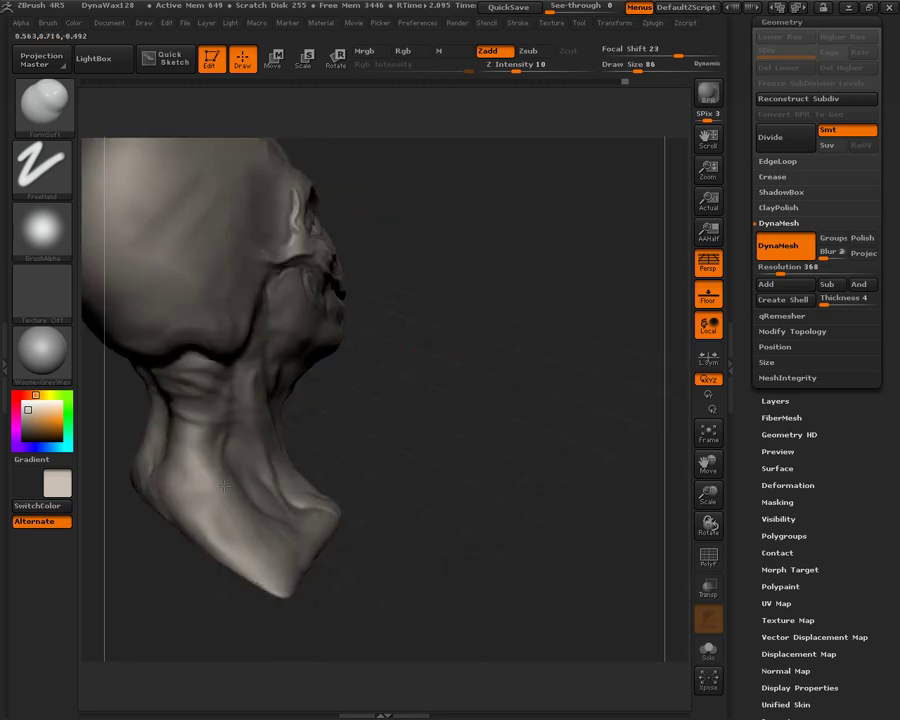
pyautogui.moveTo(299, 588); pyautogui.dragTo(226, 328)
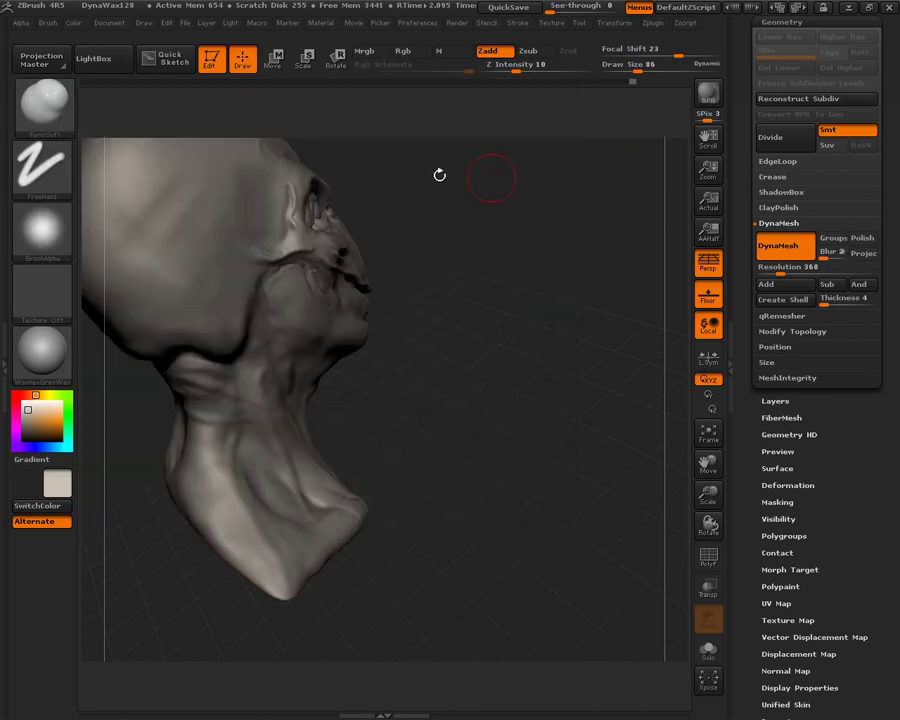
# Step: Polish and smooth the side of the skull with the sPolish brush at draw size 150
pyautogui.click(68, 128)
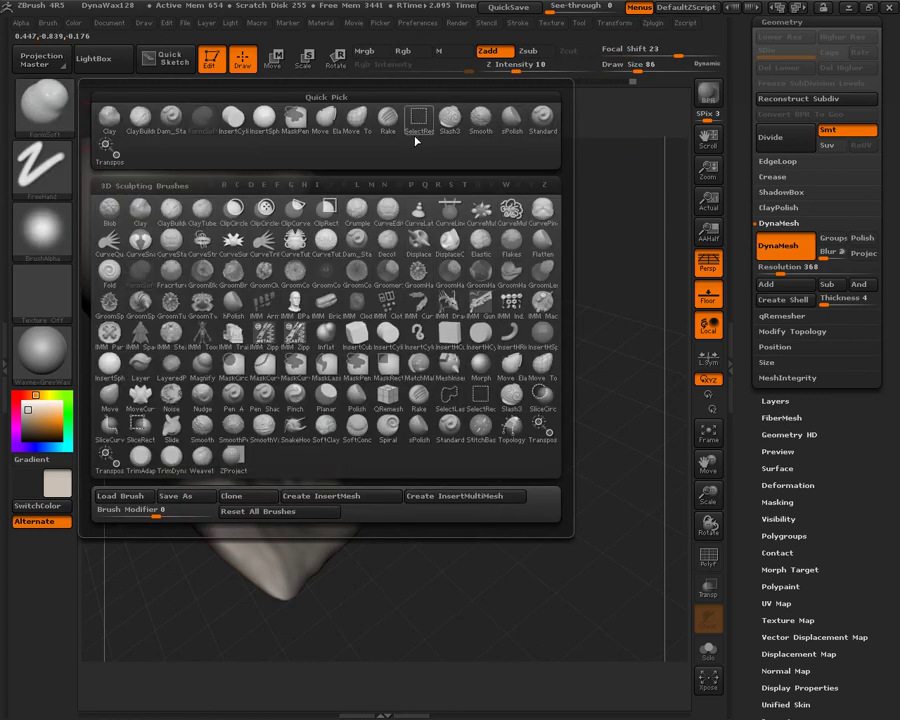
pyautogui.click(511, 118)
pyautogui.moveTo(645, 68); pyautogui.dragTo(653, 68)
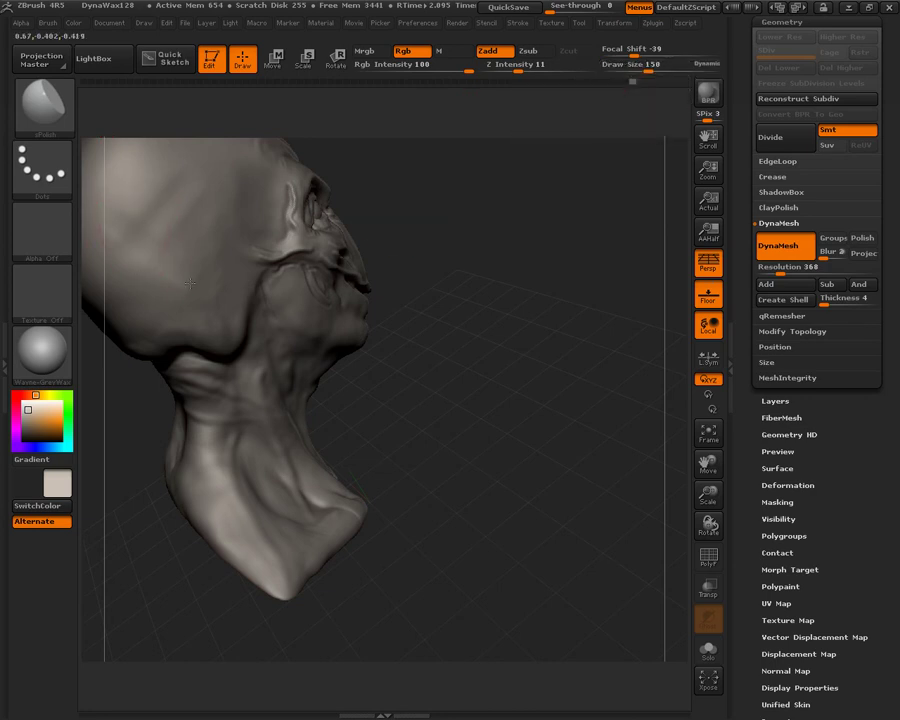
pyautogui.moveTo(368, 227); pyautogui.dragTo(468, 295)
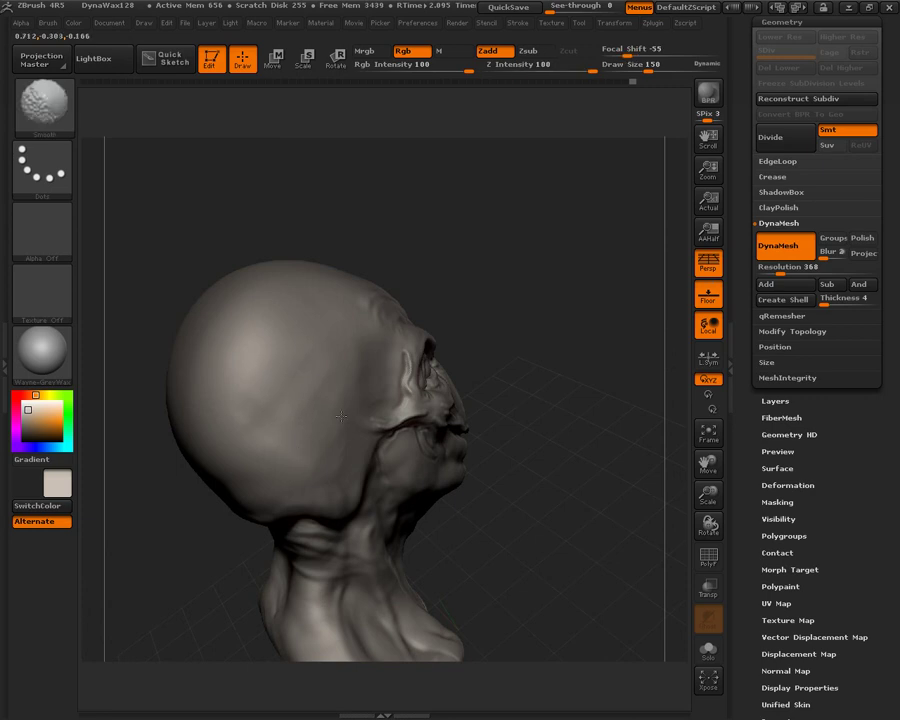
# Step: Flatten the underside of the bust with the sPolish brush at draw size 362 and Z intensity 35
pyautogui.moveTo(518, 289)
pyautogui.mouseDown()
pyautogui.moveTo(438, 378)
pyautogui.moveTo(494, 370)
pyautogui.moveTo(603, 291)
pyautogui.moveTo(496, 372)
pyautogui.moveTo(508, 251)
pyautogui.moveTo(470, 260)
pyautogui.mouseUp()
pyautogui.moveTo(649, 69); pyautogui.dragTo(671, 69)
pyautogui.moveTo(511, 70); pyautogui.dragTo(522, 70)
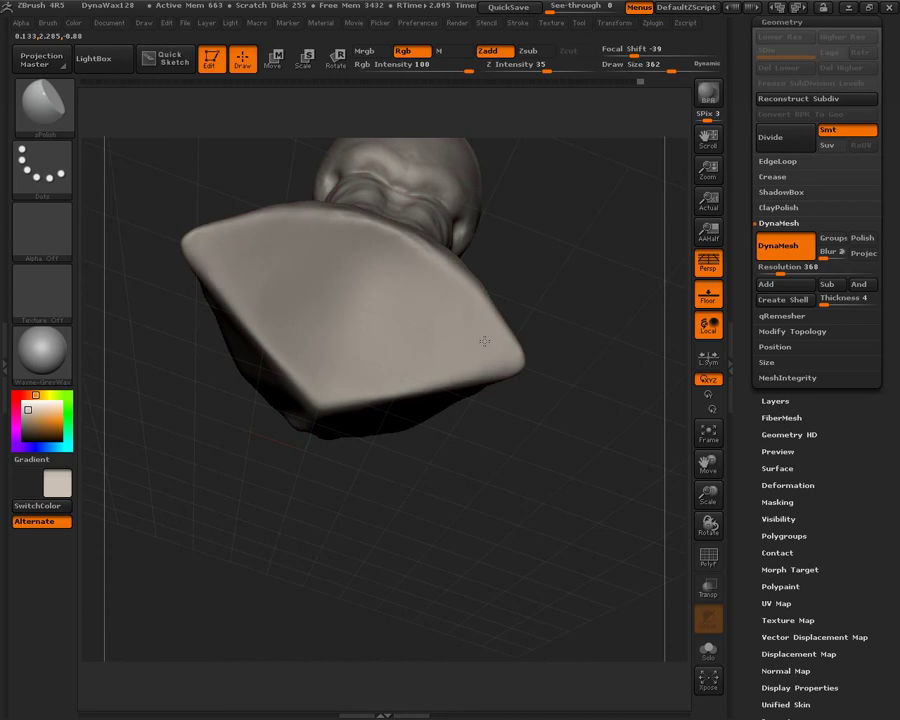
# Step: Remesh the bust with DynaMesh at resolution 768, with projection on and blur 0
pyautogui.moveTo(598, 201)
pyautogui.mouseDown()
pyautogui.moveTo(627, 362)
pyautogui.moveTo(557, 339)
pyautogui.moveTo(562, 380)
pyautogui.moveTo(577, 392)
pyautogui.moveTo(587, 317)
pyautogui.moveTo(577, 368)
pyautogui.moveTo(560, 360)
pyautogui.moveTo(567, 364)
pyautogui.moveTo(552, 295)
pyautogui.moveTo(605, 302)
pyautogui.mouseUp()
pyautogui.moveTo(785, 269); pyautogui.dragTo(803, 269)
pyautogui.click(864, 253)
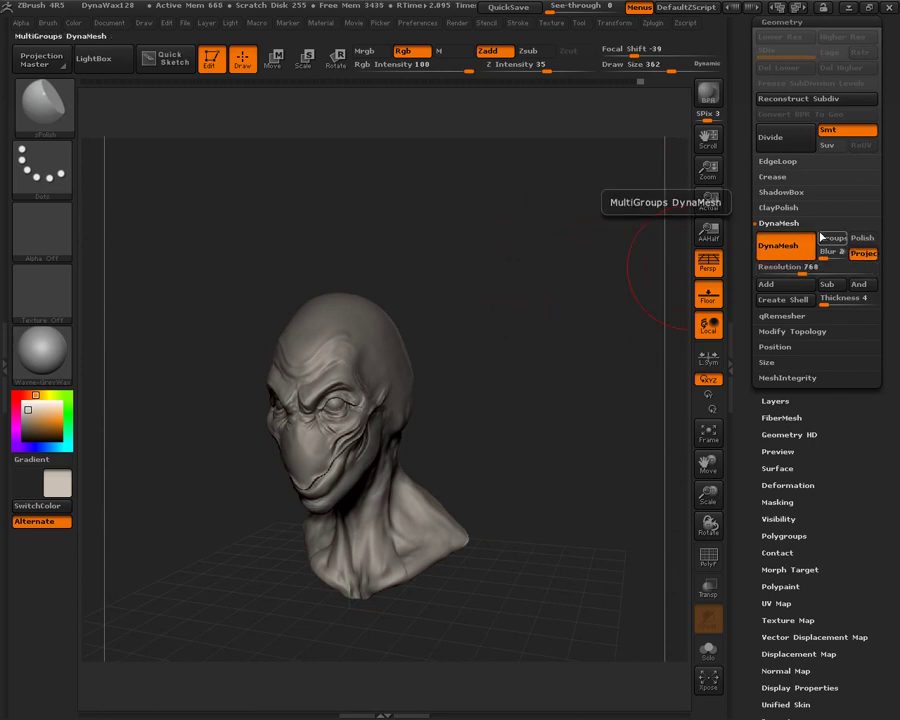
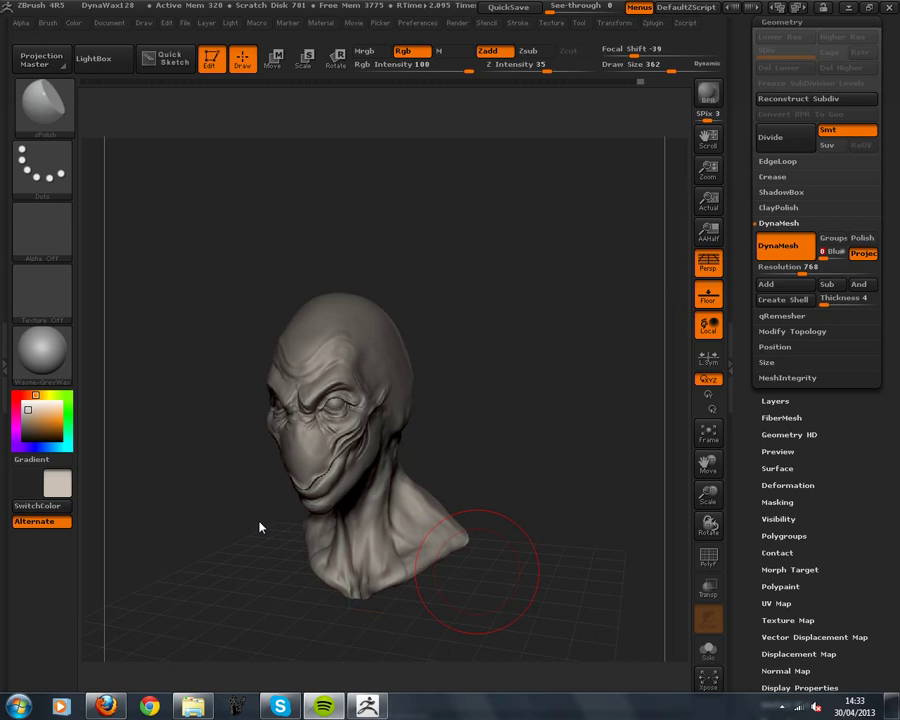
# Step: Deepen the forehead wrinkles with the Slash3 brush at draw size 59 and Z intensity 24
pyautogui.moveTo(486, 354)
pyautogui.mouseDown()
pyautogui.moveTo(545, 400)
pyautogui.moveTo(517, 256)
pyautogui.moveTo(548, 291)
pyautogui.moveTo(520, 346)
pyautogui.moveTo(540, 396)
pyautogui.moveTo(578, 336)
pyautogui.moveTo(581, 444)
pyautogui.moveTo(575, 424)
pyautogui.moveTo(550, 412)
pyautogui.mouseUp()
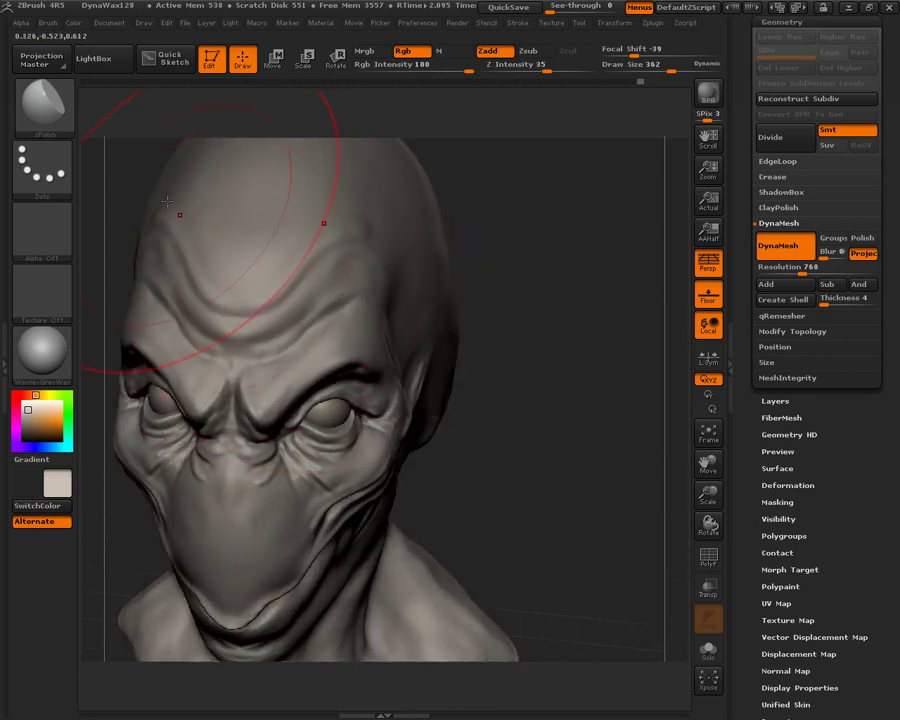
pyautogui.click(50, 101)
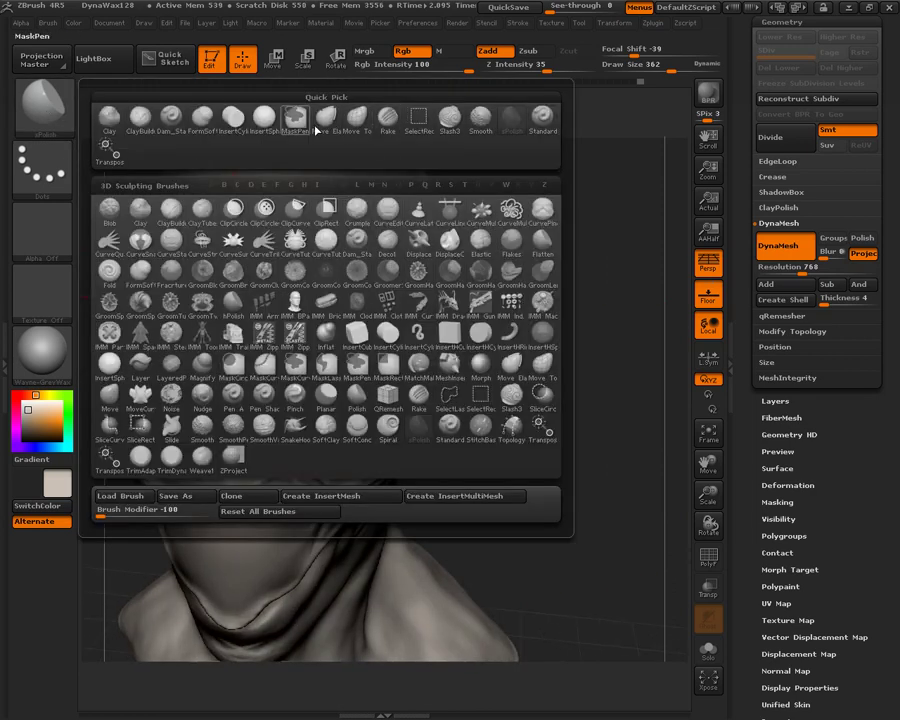
pyautogui.click(450, 132)
pyautogui.moveTo(558, 71); pyautogui.dragTo(533, 62)
pyautogui.moveTo(664, 66); pyautogui.dragTo(632, 66)
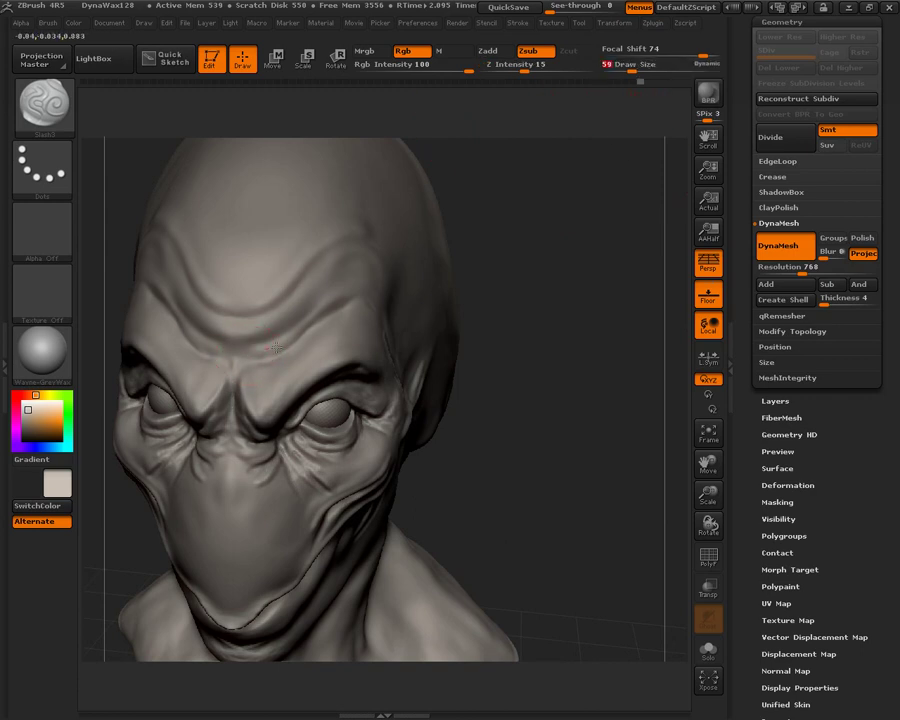
pyautogui.moveTo(523, 69); pyautogui.dragTo(536, 69)
pyautogui.moveTo(258, 357); pyautogui.dragTo(287, 347)
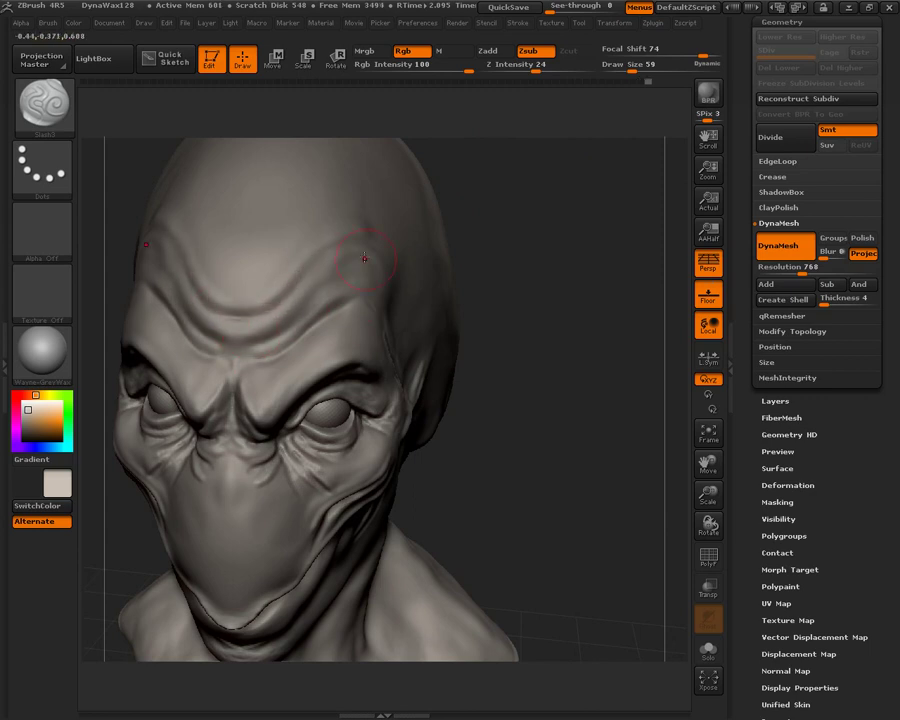
pyautogui.moveTo(311, 264); pyautogui.dragTo(278, 307)
# Step: Carve finer wrinkles into the forehead, under the eyes and at the temples with the Slash3 brush at draw size 24
pyautogui.moveTo(480, 280); pyautogui.dragTo(345, 298)
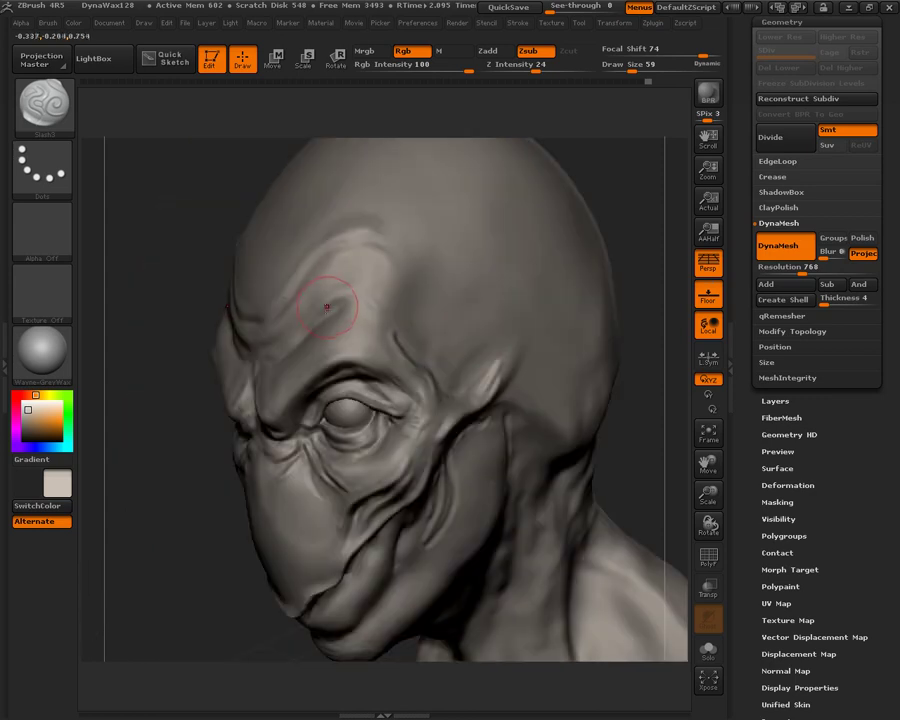
pyautogui.moveTo(634, 70); pyautogui.dragTo(621, 68)
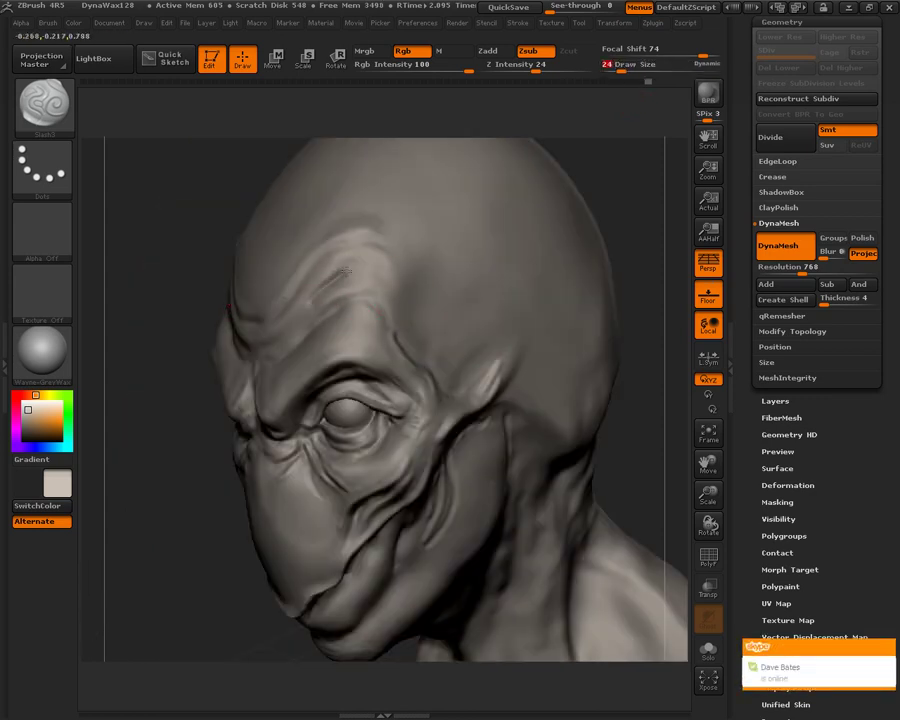
pyautogui.moveTo(216, 334); pyautogui.dragTo(277, 337)
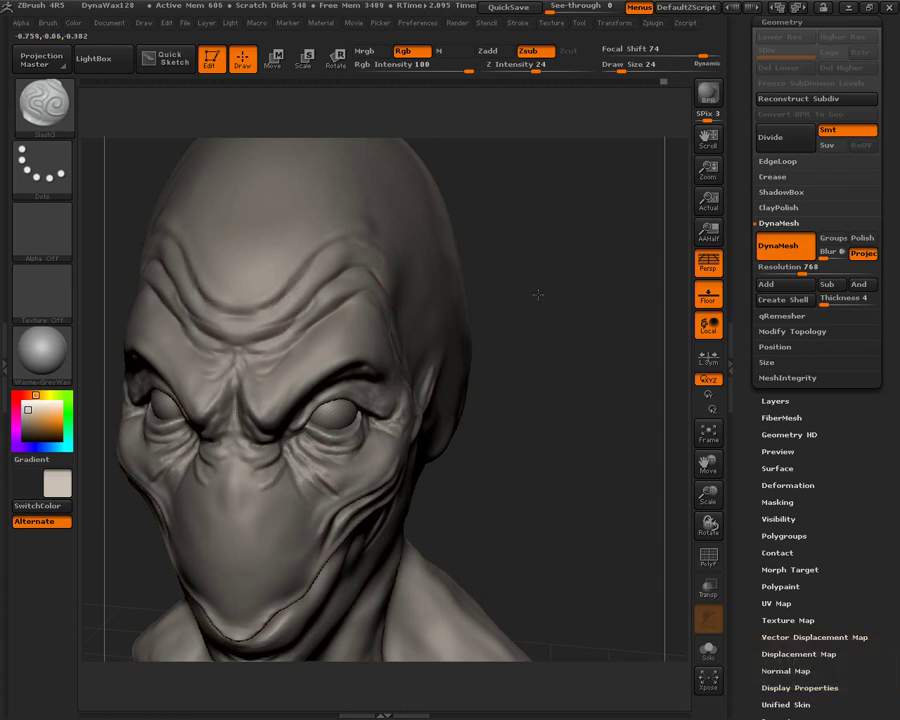
pyautogui.moveTo(550, 299); pyautogui.dragTo(357, 447)
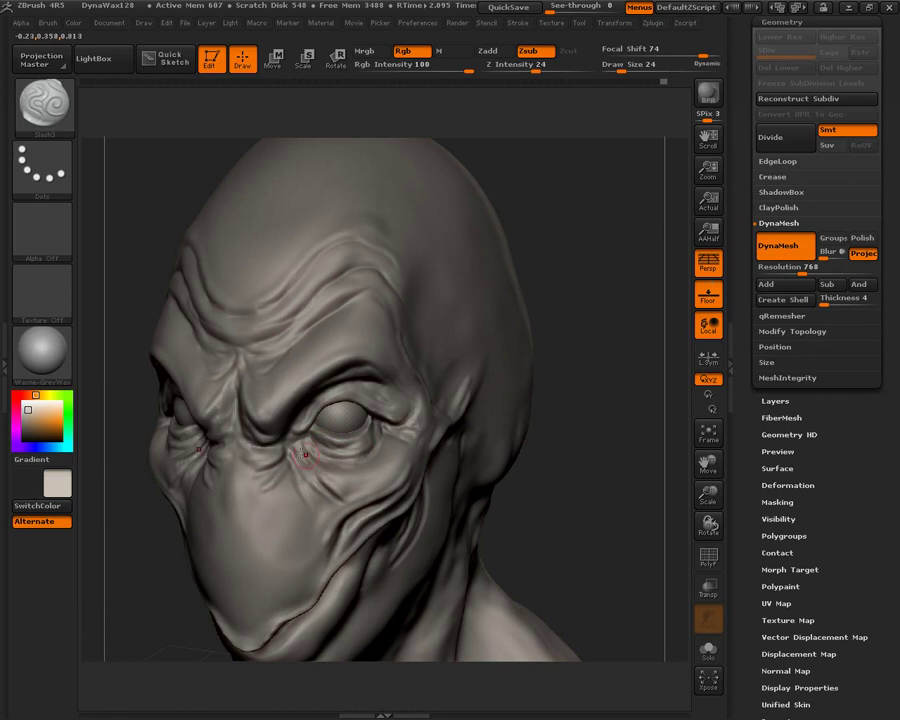
pyautogui.moveTo(597, 416)
pyautogui.keyDown('alt'); pyautogui.mouseDown()
pyautogui.moveTo(603, 380)
pyautogui.moveTo(592, 305)
pyautogui.moveTo(445, 441)
pyautogui.mouseUp(); pyautogui.keyUp('alt')
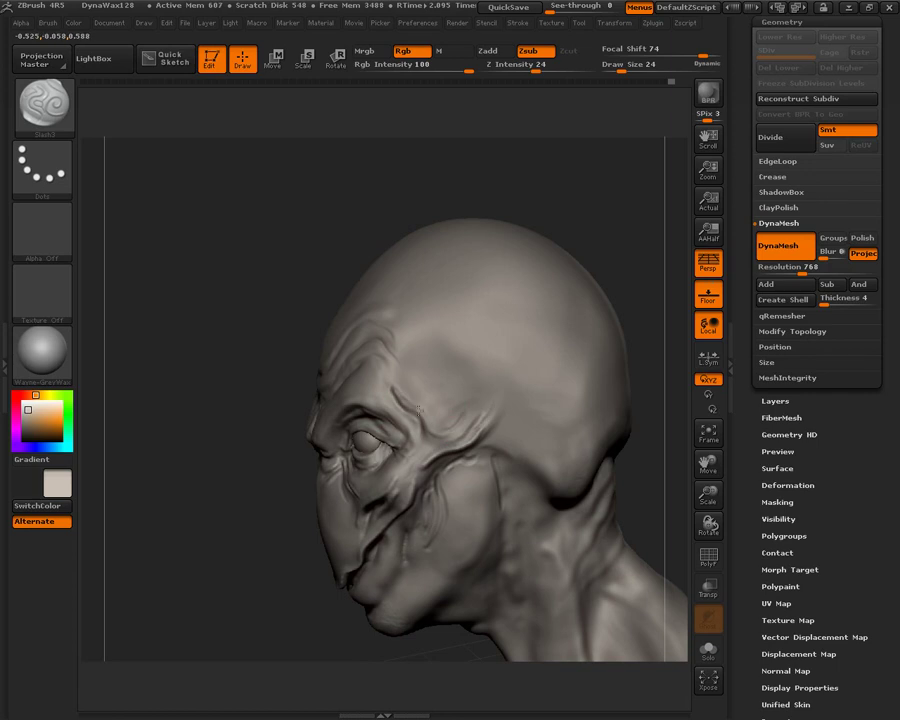
# Step: Cut folds into the back of the neck below the skull with the Slash3 brush at draw size 68
pyautogui.moveTo(290, 560)
pyautogui.mouseDown()
pyautogui.moveTo(227, 563)
pyautogui.moveTo(129, 420)
pyautogui.moveTo(617, 169)
pyautogui.mouseUp()
pyautogui.moveTo(626, 69); pyautogui.dragTo(642, 69)
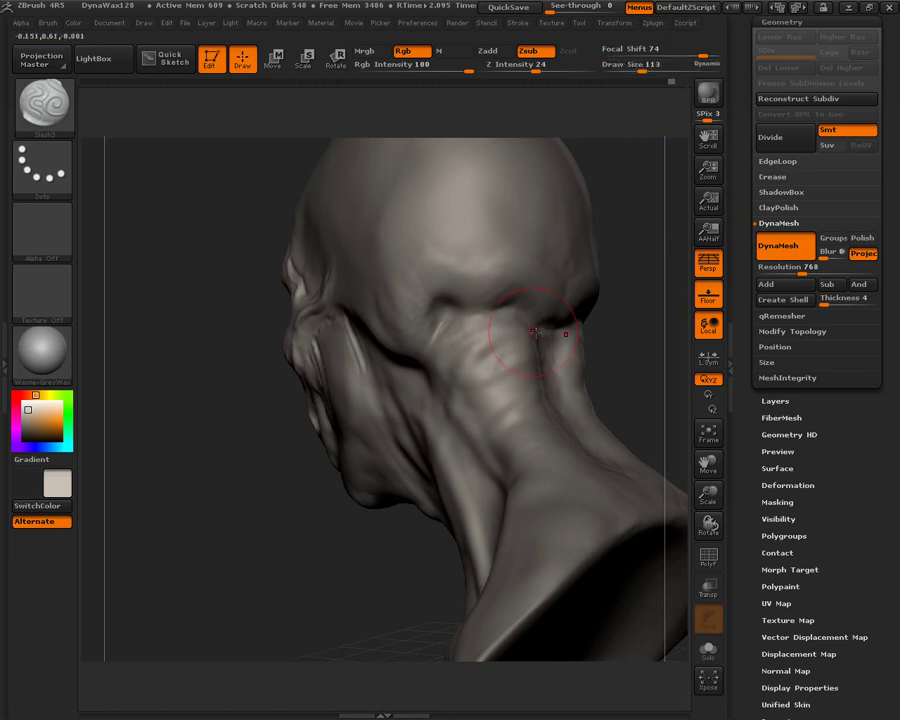
pyautogui.moveTo(642, 70); pyautogui.dragTo(633, 70)
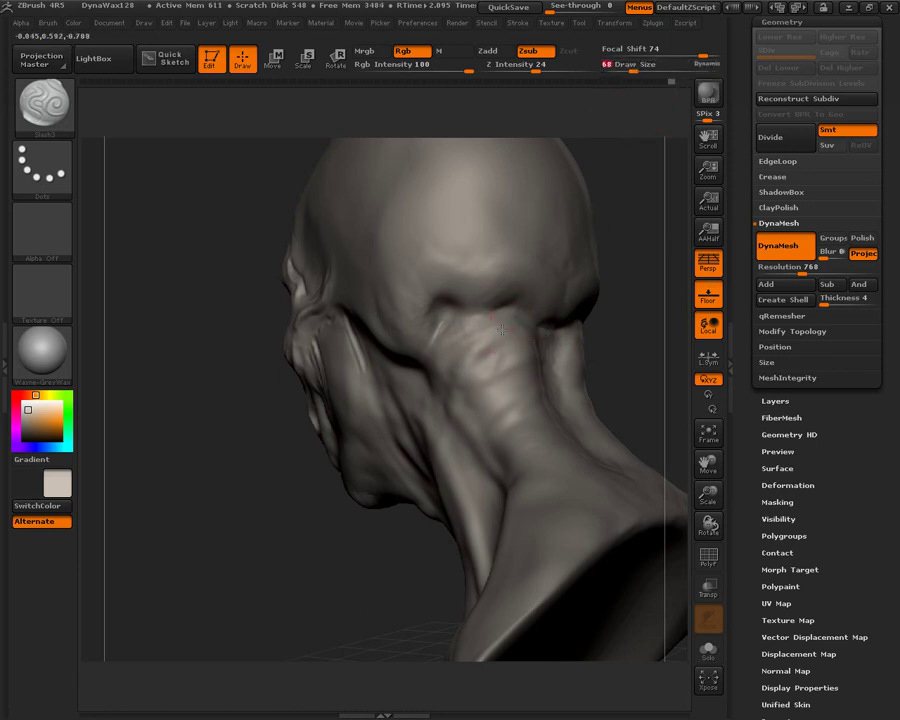
# Step: Carve vertical creases behind the jaw with Slash3 using Alpha 01, Z intensity 41 and draw size 42
pyautogui.moveTo(368, 551); pyautogui.dragTo(533, 366)
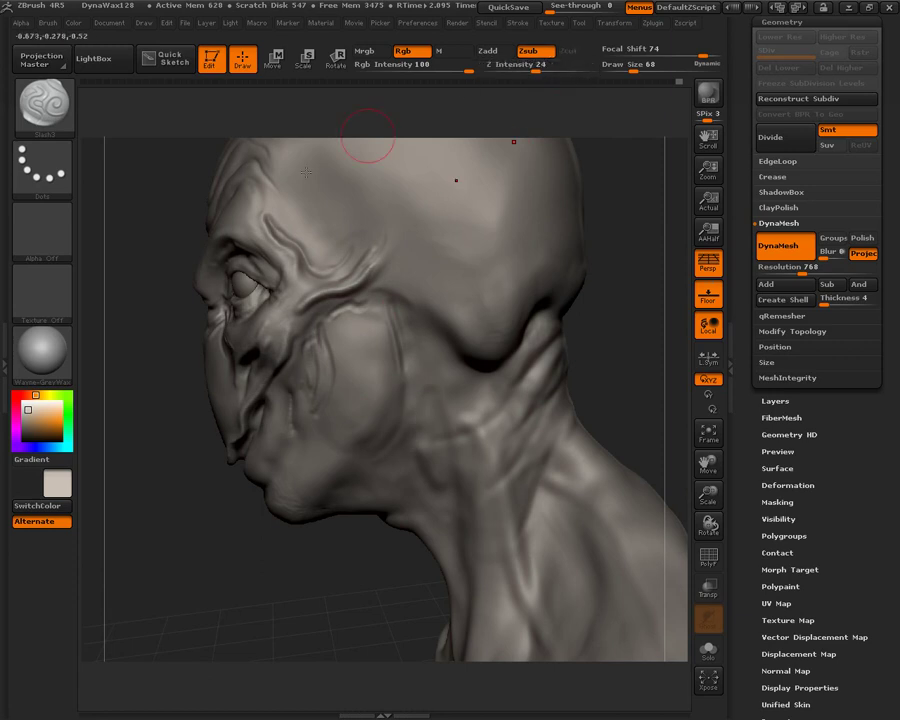
pyautogui.click(43, 232)
pyautogui.click(184, 245)
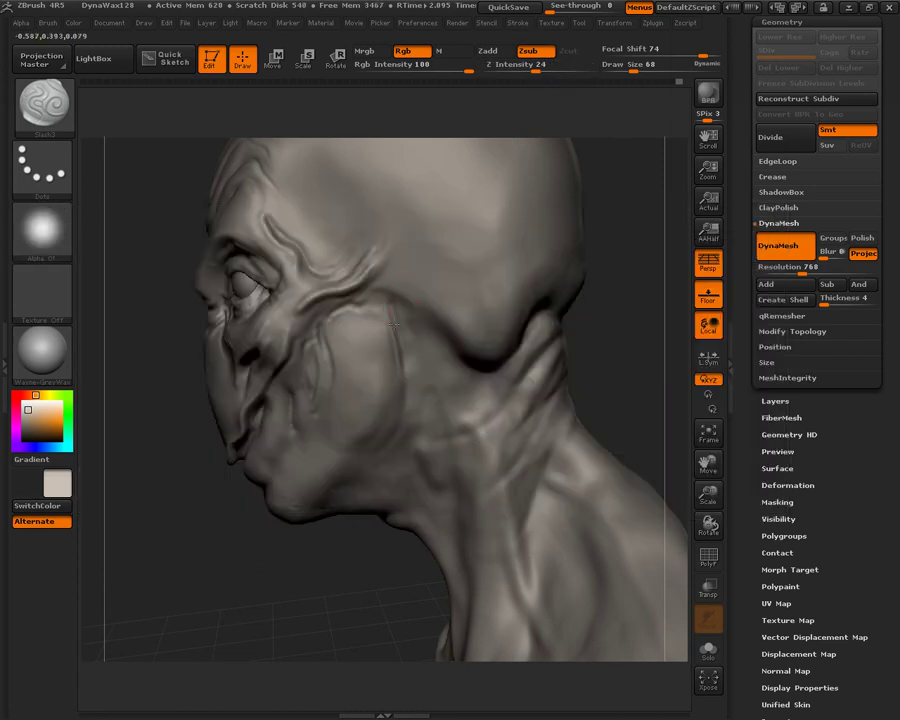
pyautogui.moveTo(538, 68)
pyautogui.mouseDown()
pyautogui.moveTo(529, 68)
pyautogui.moveTo(553, 65)
pyautogui.mouseUp()
pyautogui.moveTo(640, 67); pyautogui.dragTo(628, 67)
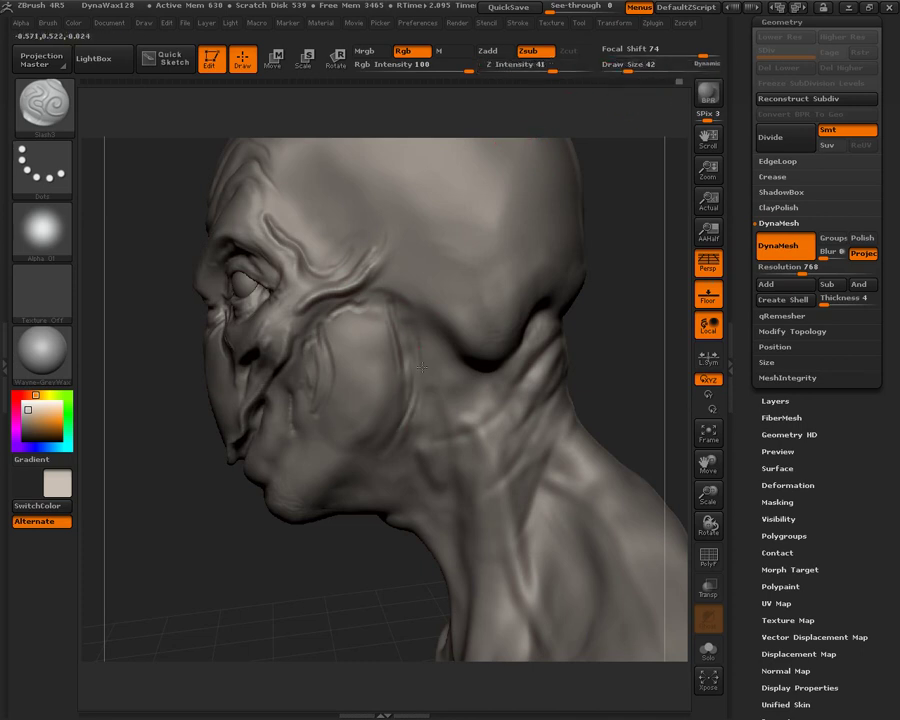
# Step: Carve diagonal wrinkles from under the jaw across the side of the neck and lightly smooth them
pyautogui.moveTo(387, 524); pyautogui.dragTo(387, 487)
pyautogui.moveTo(398, 532); pyautogui.dragTo(439, 480)
pyautogui.moveTo(426, 562); pyautogui.dragTo(471, 490)
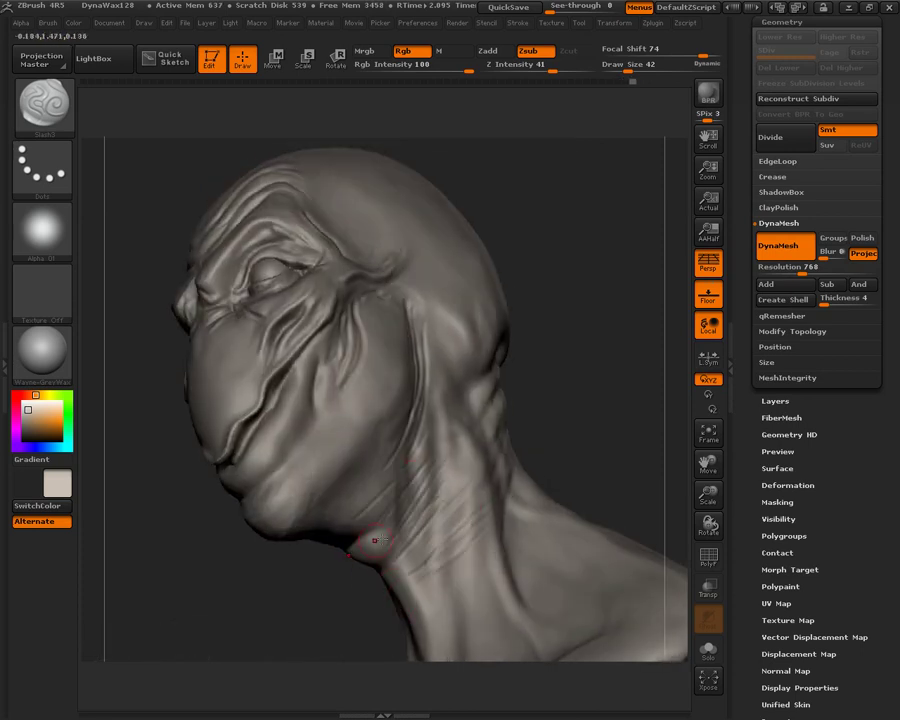
pyautogui.press('shift')
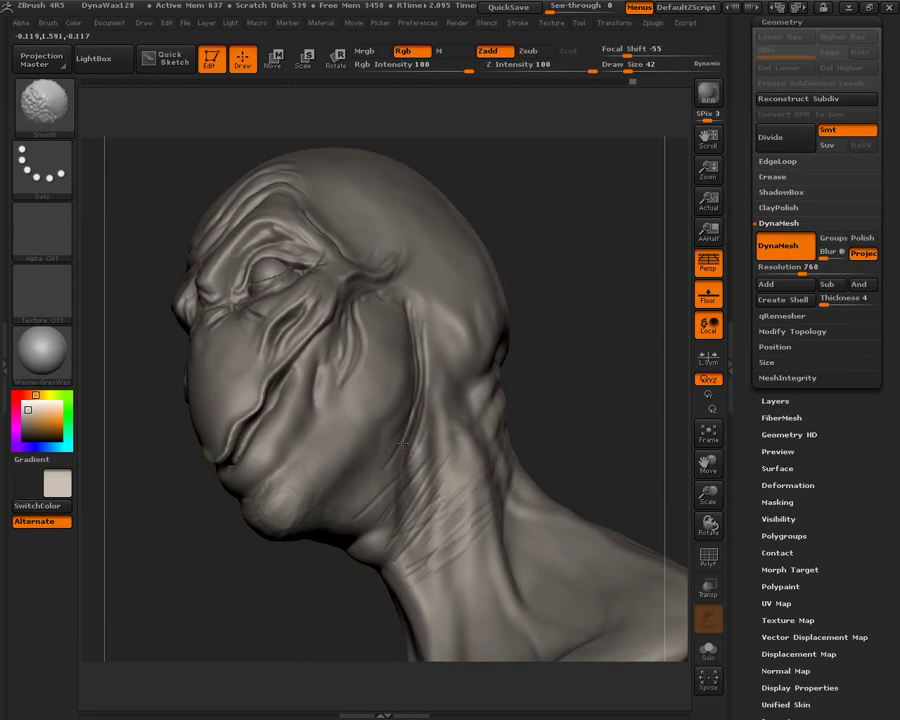
# Step: Extend the wrinkles around the side of the neck and soften them with the Smooth brush at draw size 160
pyautogui.moveTo(615, 340); pyautogui.dragTo(540, 330)
pyautogui.moveTo(631, 69); pyautogui.dragTo(649, 71)
pyautogui.press('shift')
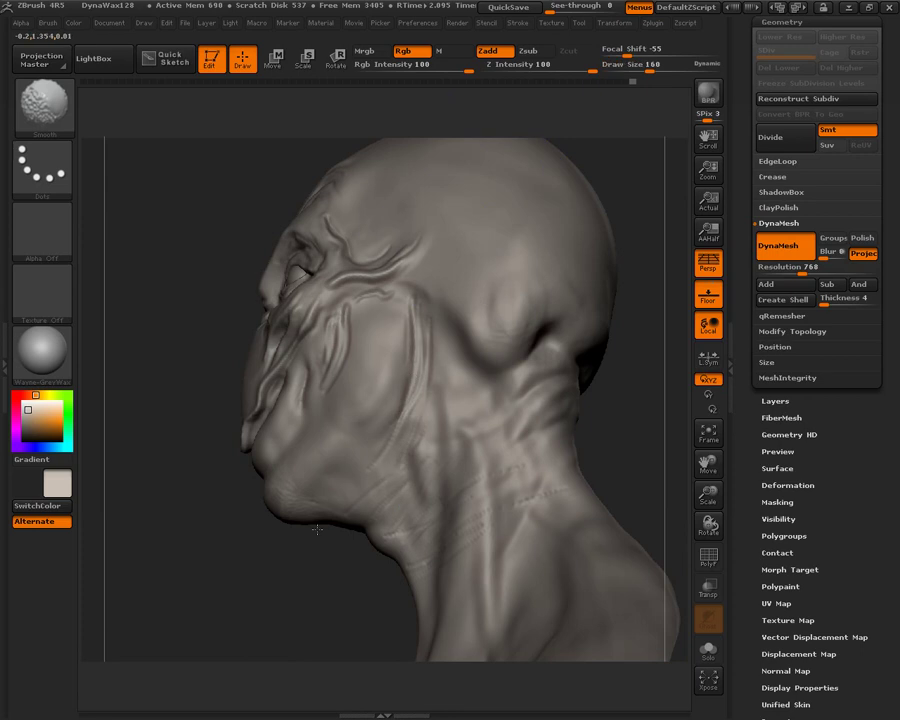
pyautogui.moveTo(262, 594)
pyautogui.mouseDown()
pyautogui.moveTo(288, 599)
pyautogui.moveTo(540, 540)
pyautogui.moveTo(590, 420)
pyautogui.mouseUp()
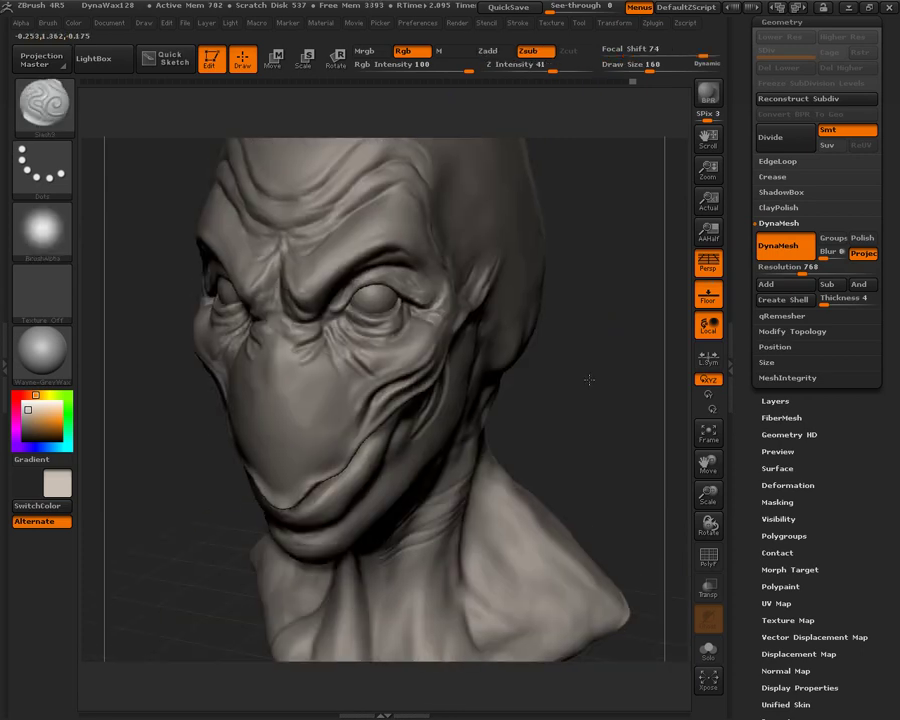
# Step: Carve nostril grooves down the middle of the snout below the eyes with the Dam_Standard brush at draw size 160
pyautogui.press('f')
pyautogui.moveTo(593, 366)
pyautogui.keyDown('shift'); pyautogui.mouseDown()
pyautogui.moveTo(568, 352)
pyautogui.moveTo(573, 369)
pyautogui.moveTo(578, 378)
pyautogui.moveTo(577, 313)
pyautogui.mouseUp(); pyautogui.keyUp('shift')
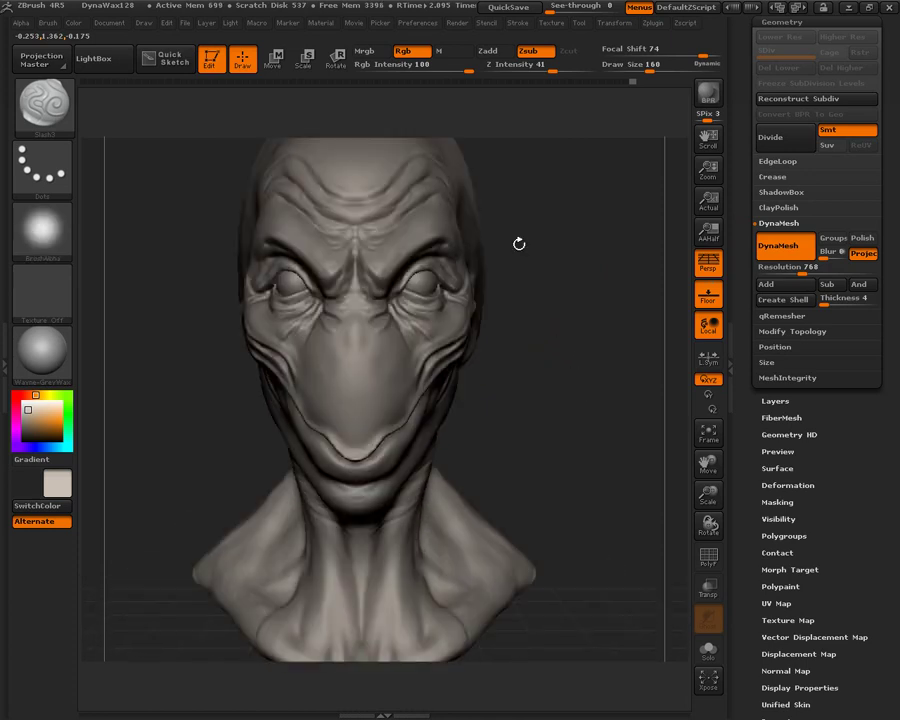
pyautogui.click(43, 103)
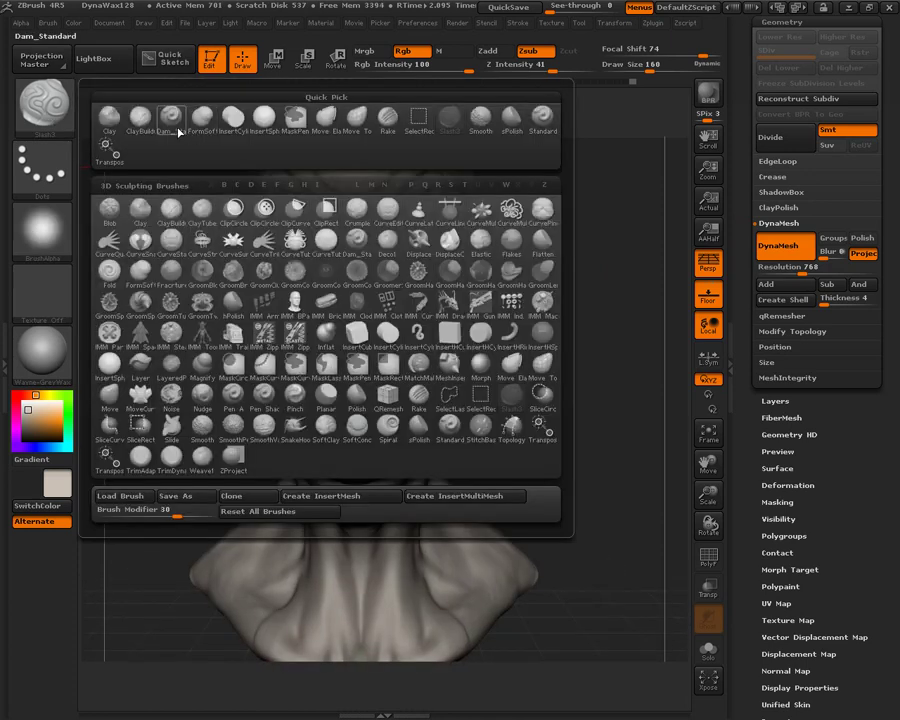
pyautogui.click(178, 131)
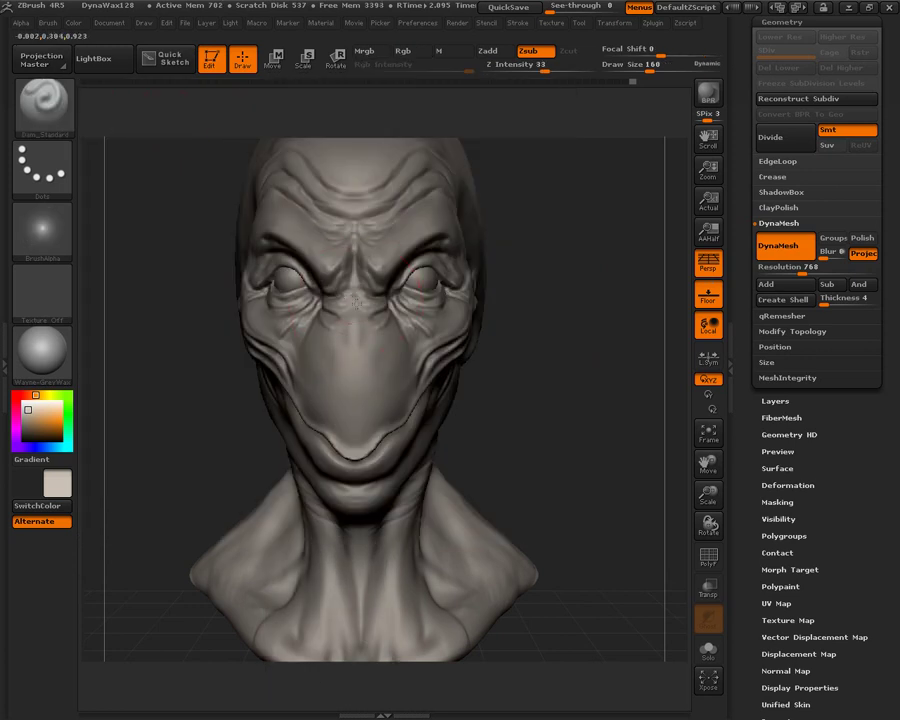
pyautogui.hotkey('ctrl', 'z')
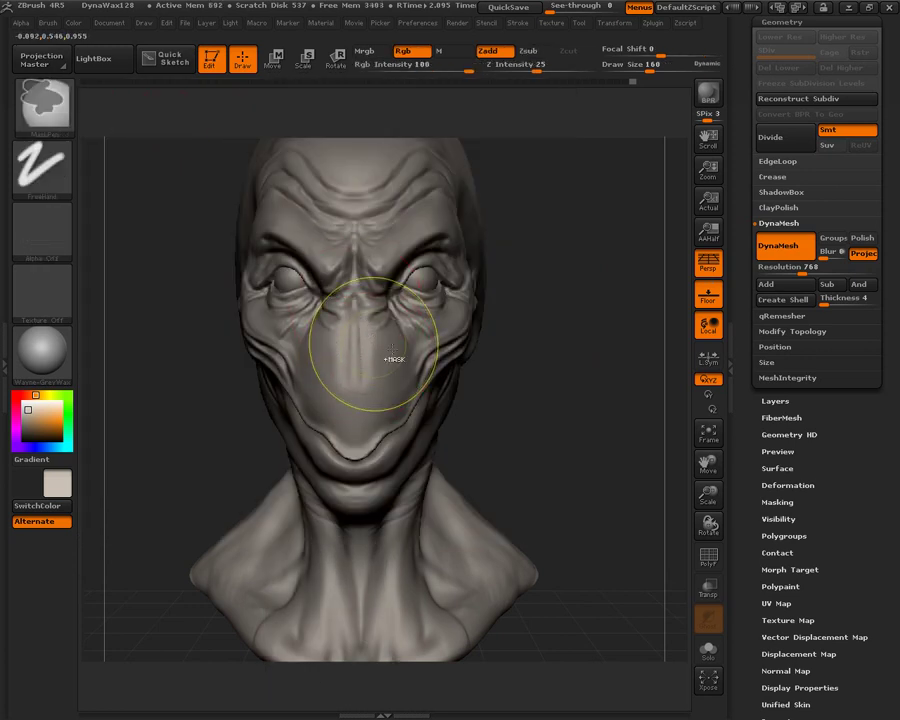
pyautogui.hotkey('ctrl', 'z')
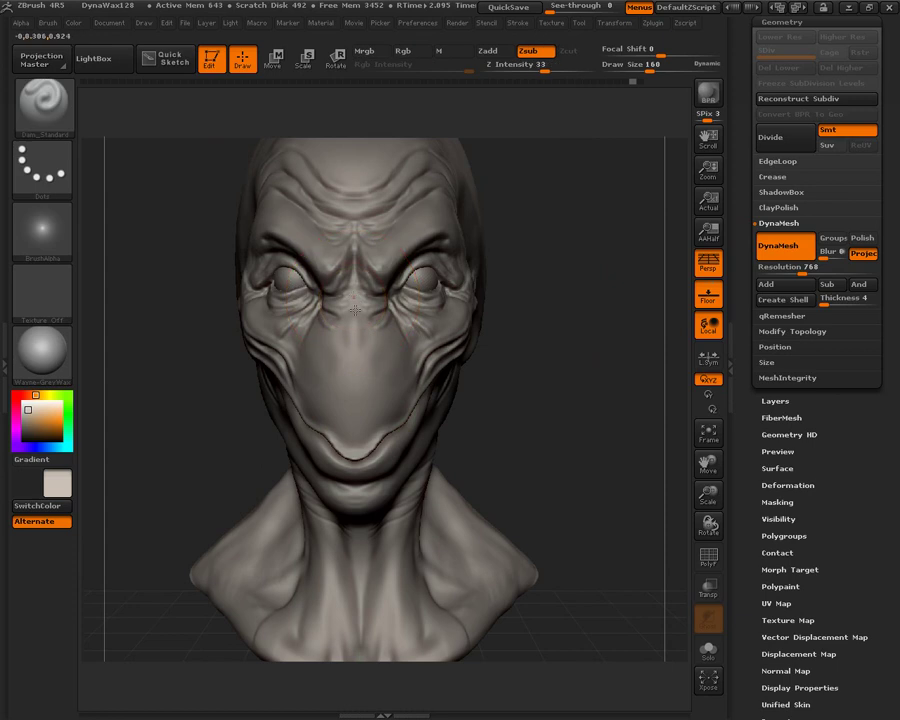
pyautogui.hotkey('ctrl', 'z')
pyautogui.moveTo(355, 342); pyautogui.dragTo(352, 388)
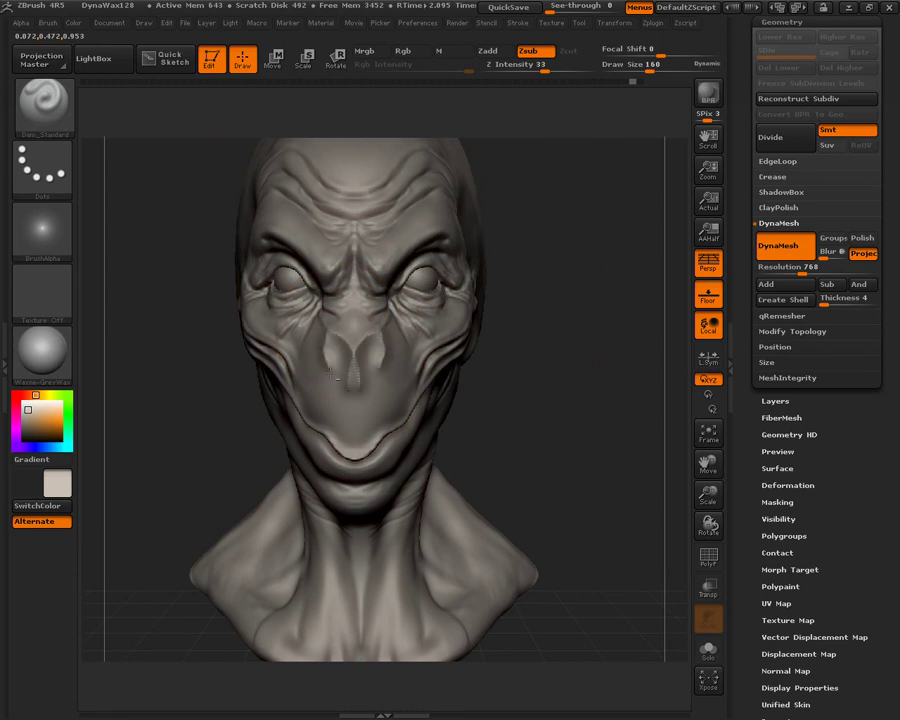
# Step: Deepen and outline both nostril grooves with Dam_Standard at draw size 113
pyautogui.moveTo(573, 408); pyautogui.dragTo(350, 325)
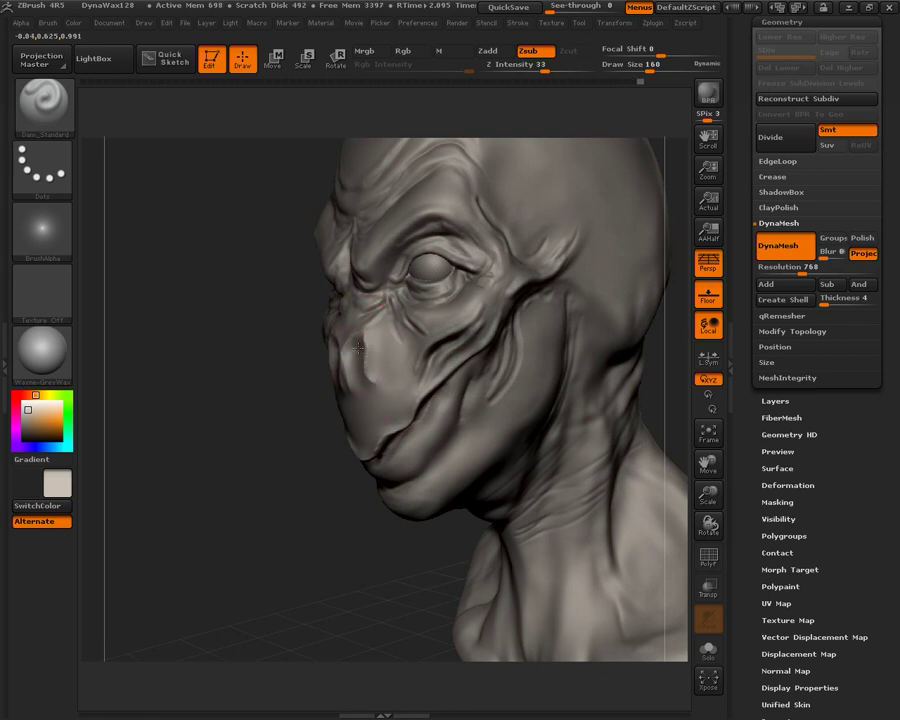
pyautogui.moveTo(267, 457)
pyautogui.mouseDown()
pyautogui.moveTo(375, 390)
pyautogui.moveTo(408, 298)
pyautogui.mouseUp()
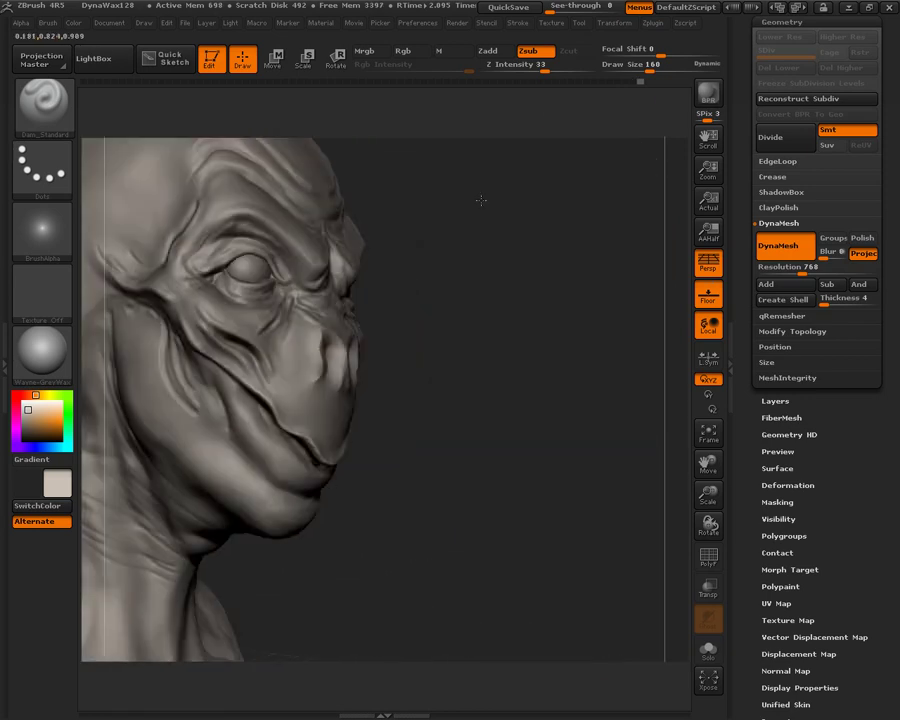
pyautogui.moveTo(652, 66); pyautogui.dragTo(642, 67)
pyautogui.moveTo(510, 298)
pyautogui.mouseDown()
pyautogui.moveTo(545, 279)
pyautogui.moveTo(464, 311)
pyautogui.moveTo(445, 385)
pyautogui.mouseUp()
pyautogui.moveTo(293, 345)
pyautogui.mouseDown()
pyautogui.moveTo(292, 328)
pyautogui.moveTo(314, 320)
pyautogui.moveTo(312, 388)
pyautogui.mouseUp()
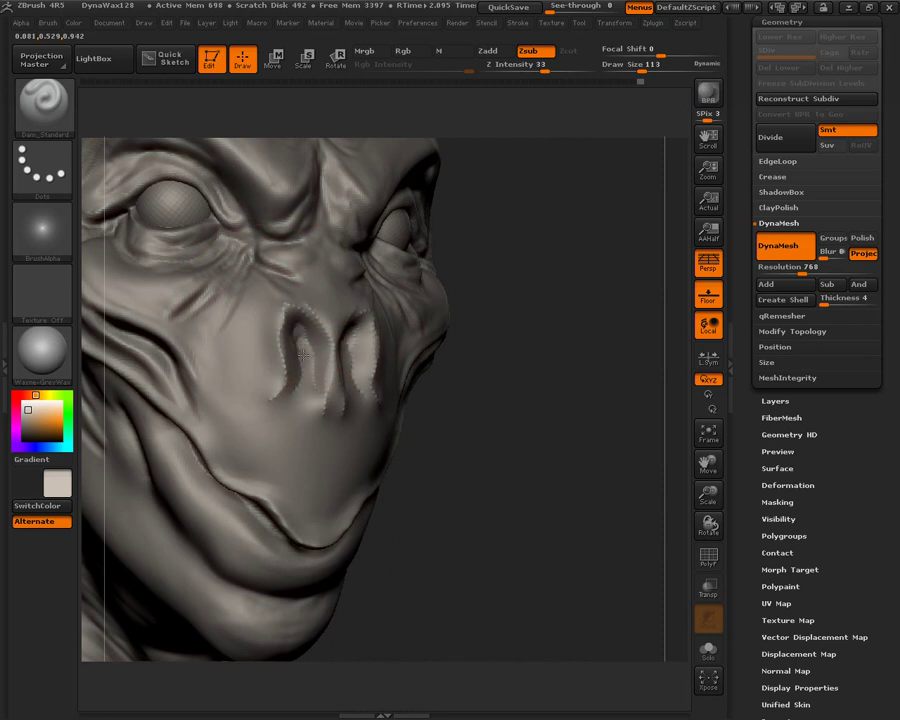
# Step: Try to reshape the nostrils with the Move Topological brush at draw sizes 45 and 118
pyautogui.click(45, 108)
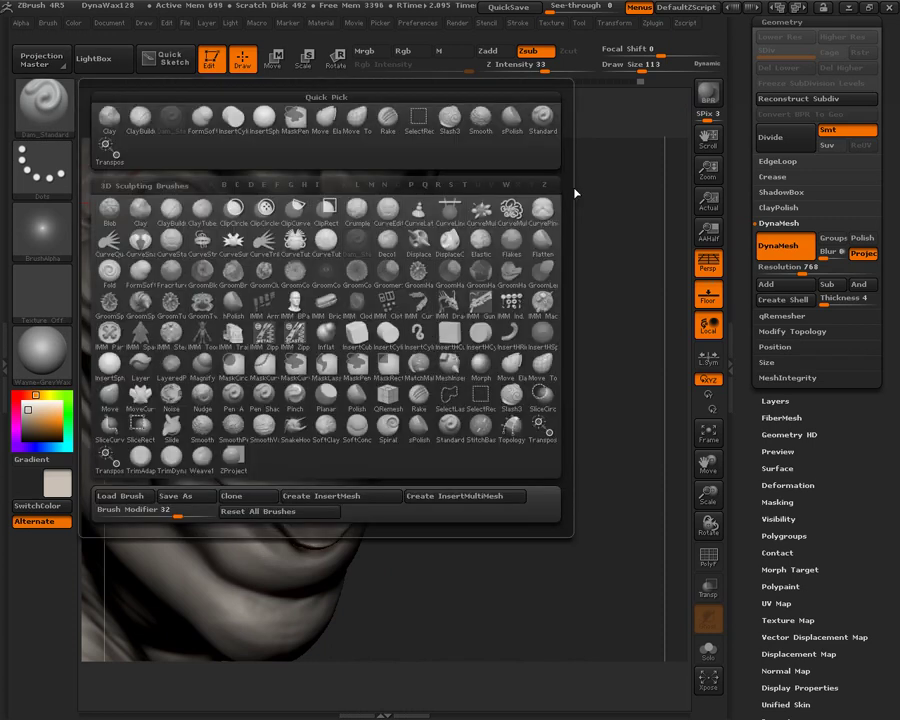
pyautogui.click(48, 108)
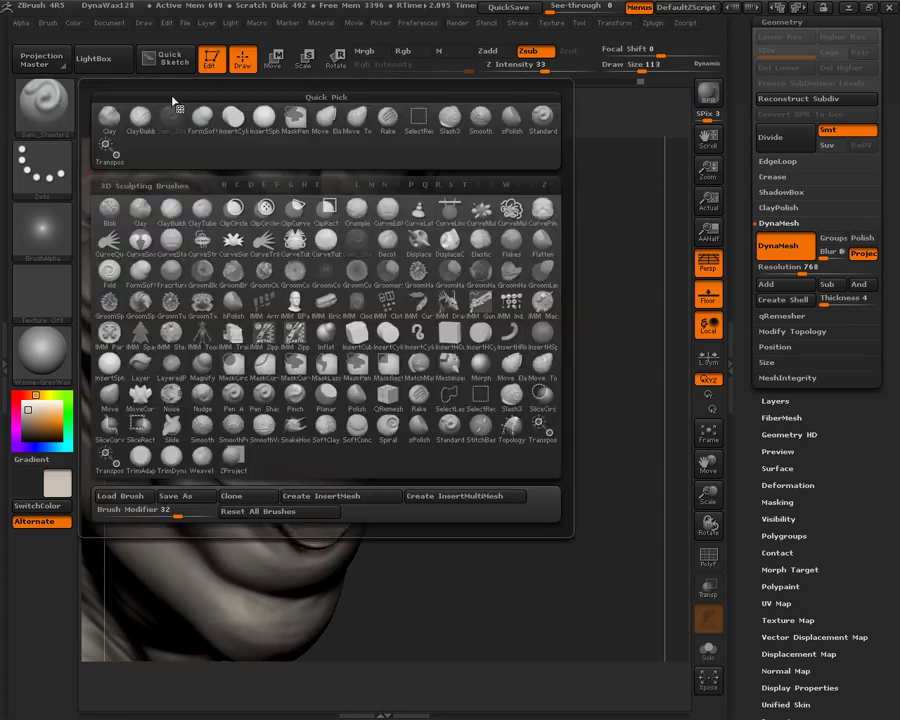
pyautogui.click(358, 122)
pyautogui.moveTo(572, 263); pyautogui.dragTo(468, 256)
pyautogui.click(639, 66)
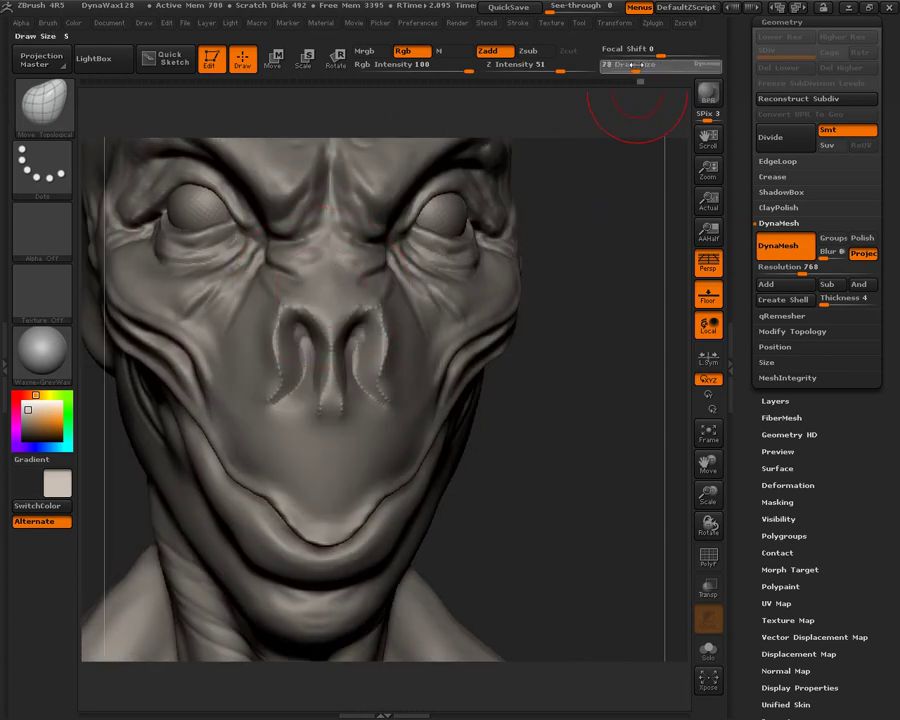
pyautogui.moveTo(628, 66); pyautogui.dragTo(624, 66)
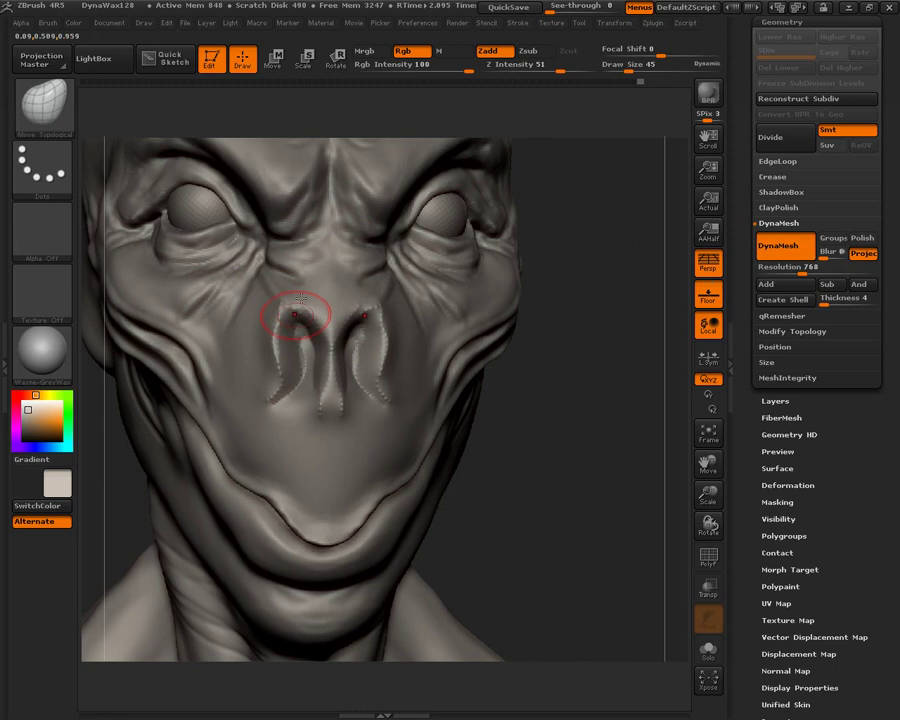
pyautogui.moveTo(628, 67); pyautogui.dragTo(642, 69)
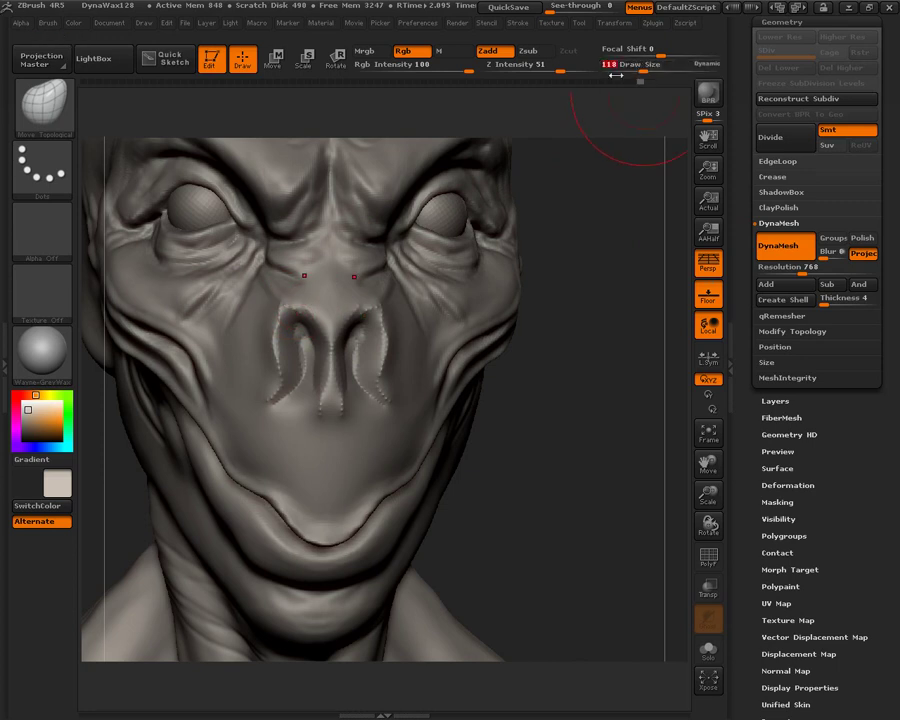
pyautogui.keyDown('ctrl'); pyautogui.click(608, 268); pyautogui.keyUp('ctrl')
pyautogui.keyDown('ctrl'); pyautogui.click(605, 288); pyautogui.keyUp('ctrl')
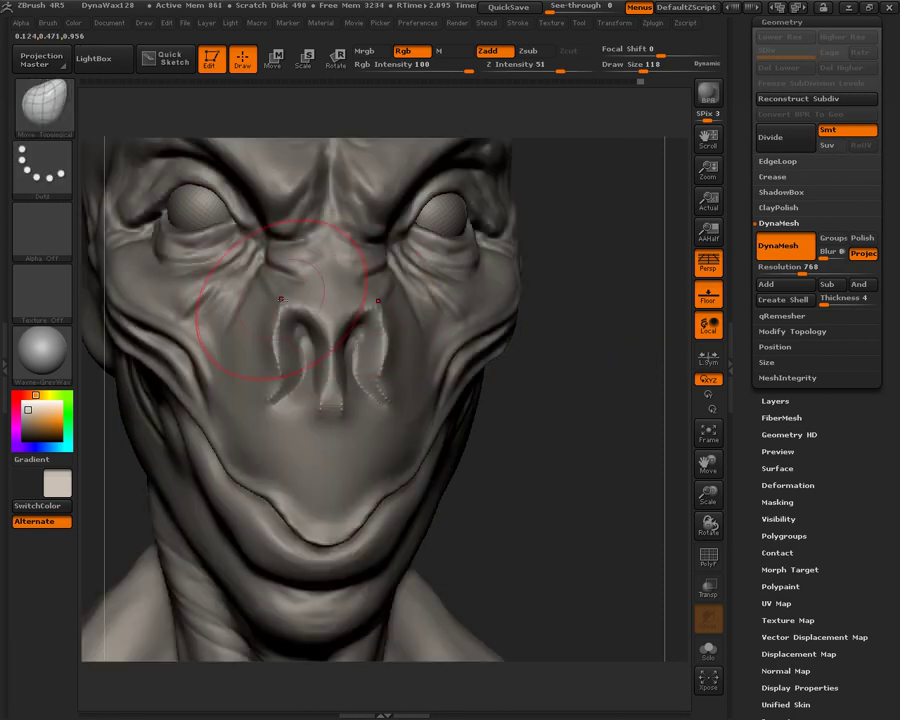
# Step: Pull the upper nostril rims outward with the Move Elastic brush at draw size 39
pyautogui.press('b')
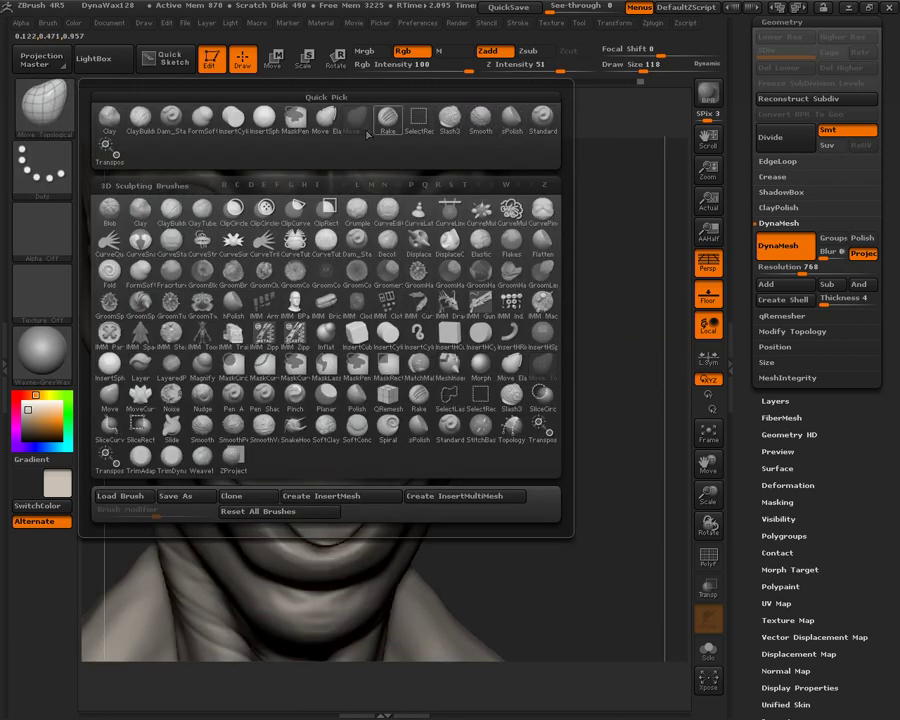
pyautogui.click(327, 121)
pyautogui.moveTo(297, 352); pyautogui.dragTo(318, 293)
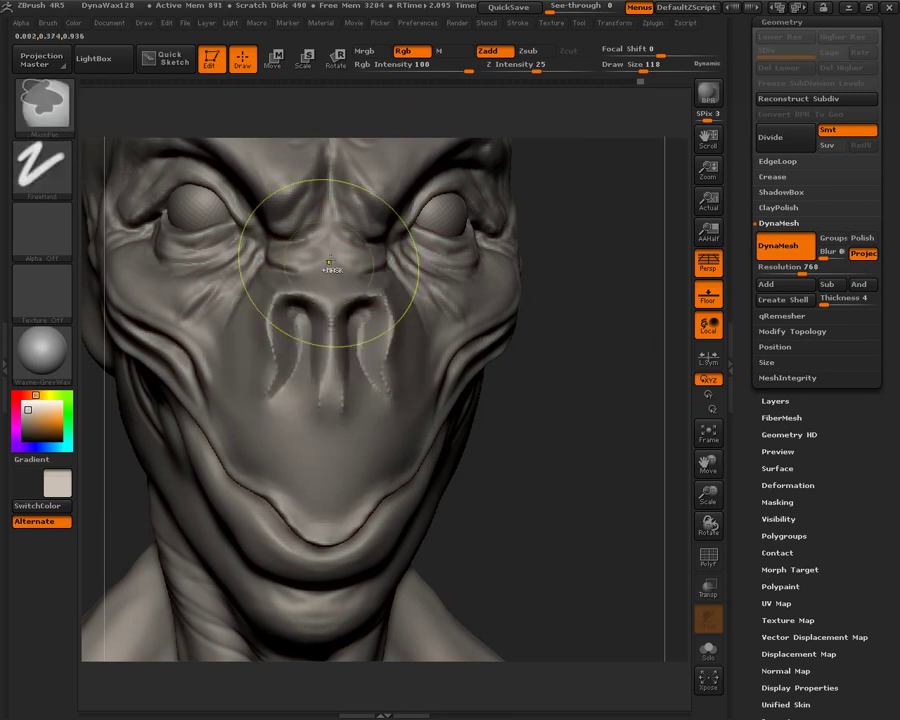
pyautogui.hotkey('ctrl', 'z')
pyautogui.moveTo(641, 70); pyautogui.dragTo(625, 70)
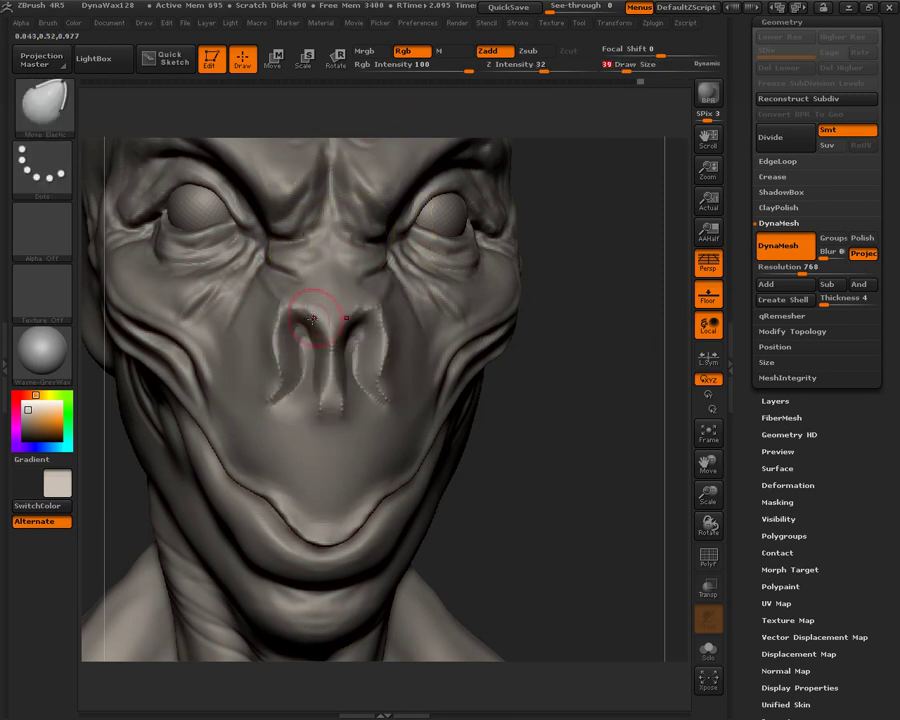
pyautogui.moveTo(306, 313)
pyautogui.mouseDown()
pyautogui.moveTo(305, 295)
pyautogui.moveTo(284, 320)
pyautogui.moveTo(285, 349)
pyautogui.moveTo(272, 348)
pyautogui.moveTo(276, 319)
pyautogui.mouseUp()
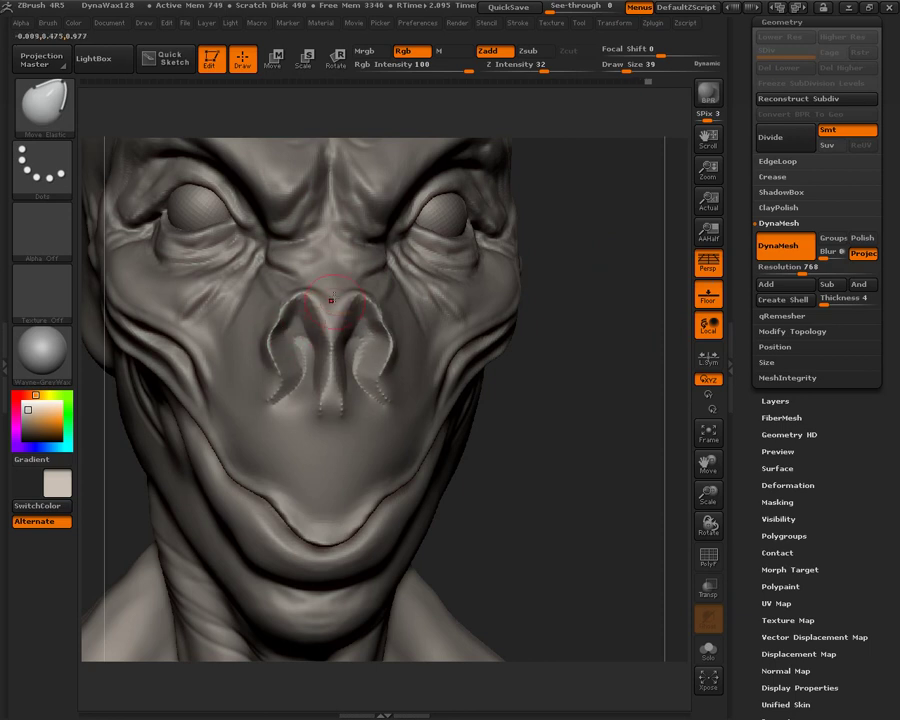
# Step: Paint a mask over the nostril area and invert it so only the nose stays editable
pyautogui.moveTo(607, 327)
pyautogui.mouseDown()
pyautogui.moveTo(286, 423)
pyautogui.moveTo(606, 394)
pyautogui.mouseUp()
pyautogui.moveTo(314, 347)
pyautogui.keyDown('ctrl'); pyautogui.mouseDown()
pyautogui.moveTo(284, 304)
pyautogui.moveTo(277, 368)
pyautogui.moveTo(300, 350)
pyautogui.moveTo(281, 339)
pyautogui.mouseUp(); pyautogui.keyUp('ctrl')
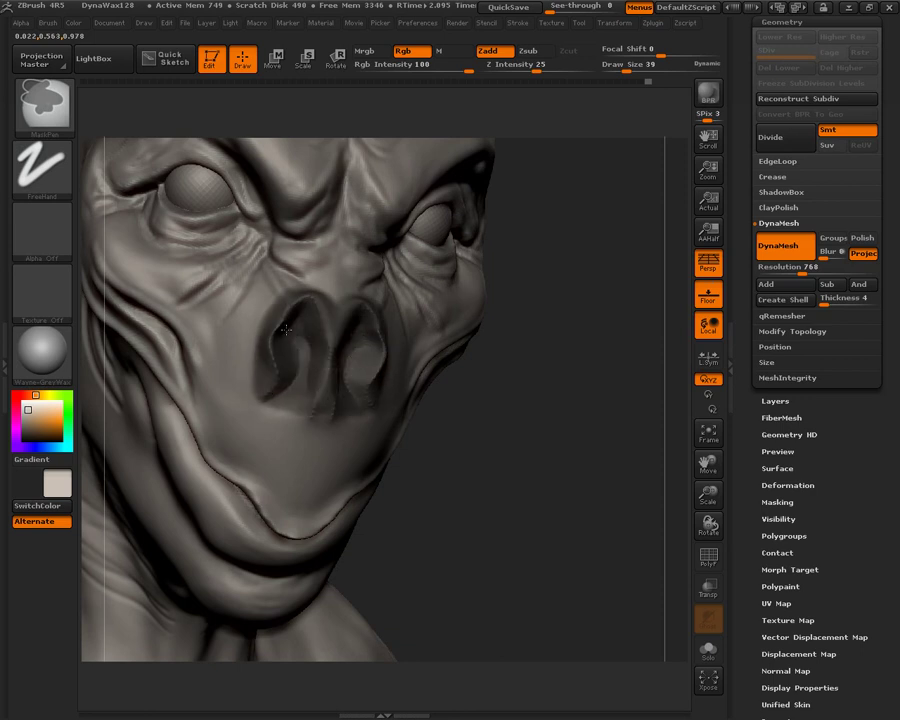
pyautogui.keyDown('ctrl'); pyautogui.click(588, 368); pyautogui.keyUp('ctrl')
# Step: Pull the unmasked nose forward from the face with Move Elastic at draw sizes 155 and 131
pyautogui.moveTo(588, 368); pyautogui.dragTo(530, 370)
pyautogui.moveTo(630, 64); pyautogui.dragTo(645, 64)
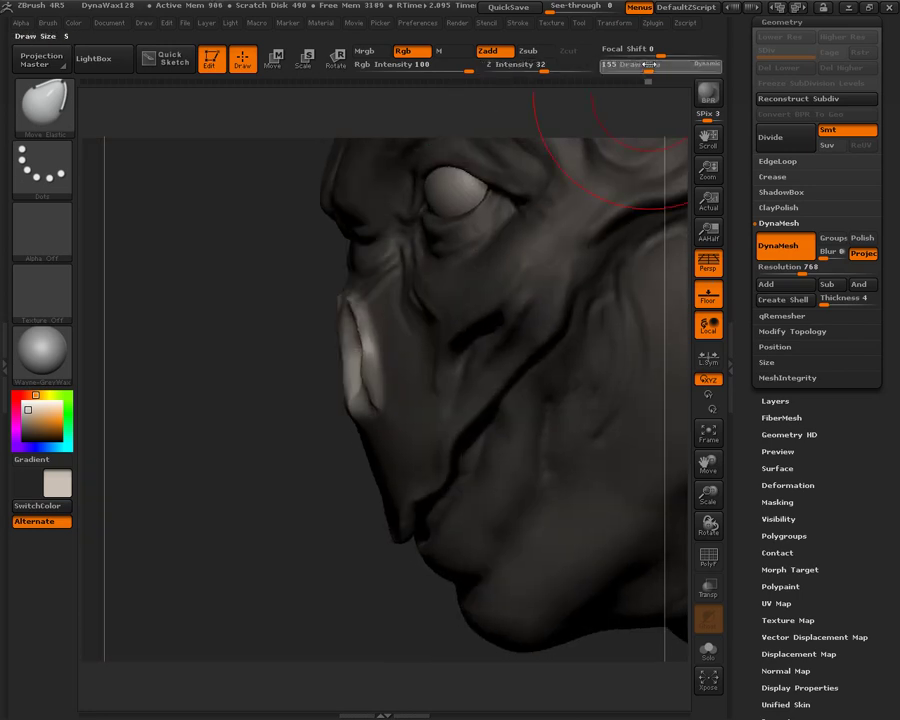
pyautogui.moveTo(352, 332); pyautogui.dragTo(325, 352)
pyautogui.moveTo(286, 417); pyautogui.dragTo(297, 580)
pyautogui.moveTo(339, 345)
pyautogui.mouseDown()
pyautogui.moveTo(333, 351)
pyautogui.moveTo(350, 368)
pyautogui.moveTo(400, 388)
pyautogui.mouseUp()
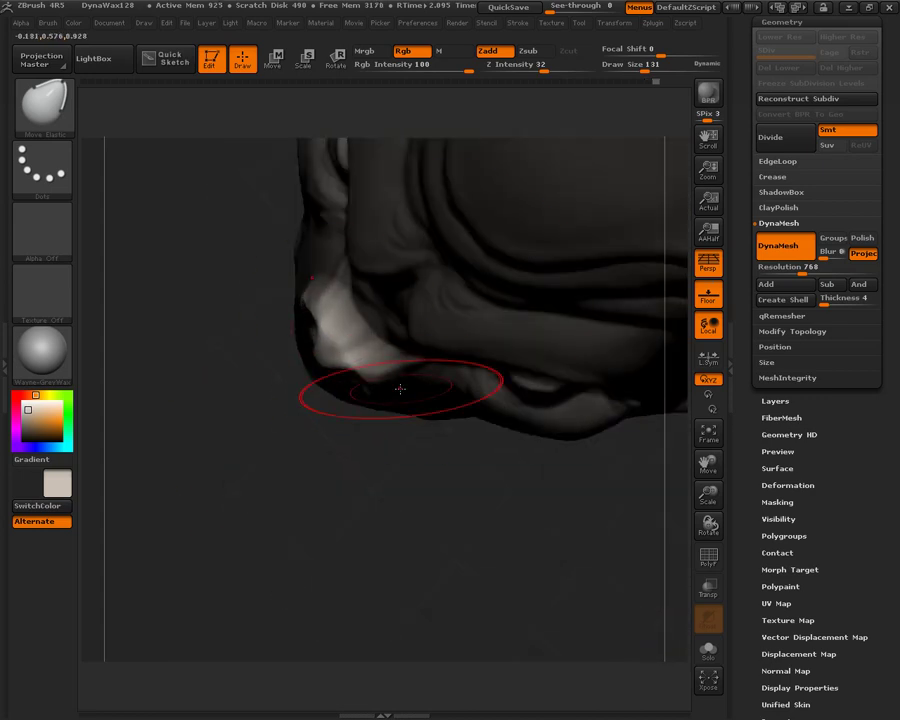
# Step: Adjust the nostril rims with Move Elastic at draw size 42 and clear the mask from the bust
pyautogui.moveTo(652, 70); pyautogui.dragTo(628, 72)
pyautogui.moveTo(369, 378); pyautogui.dragTo(340, 366)
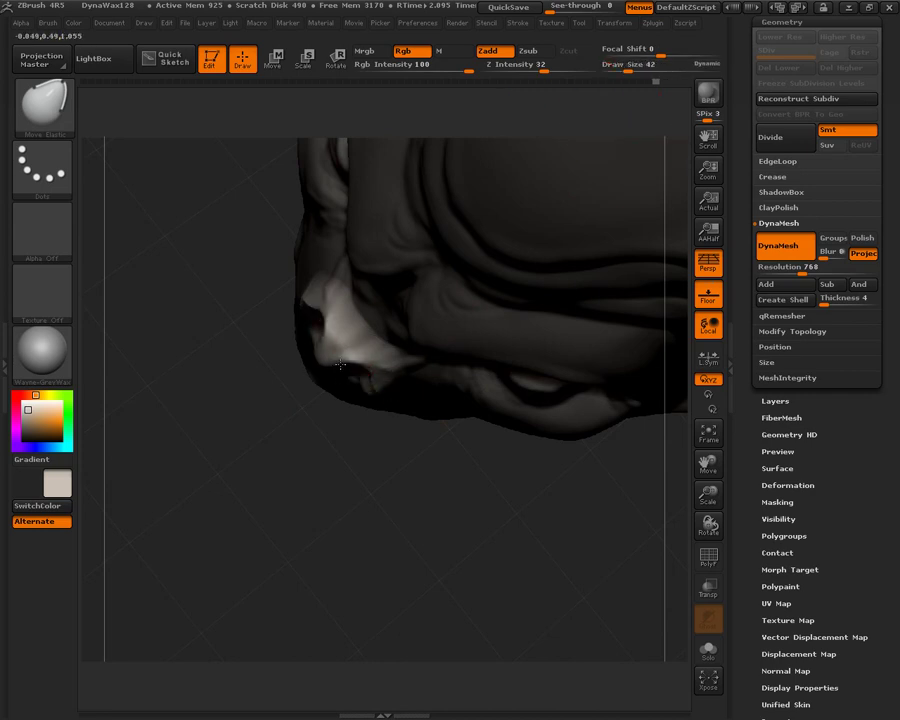
pyautogui.hotkey('ctrl', 'z')
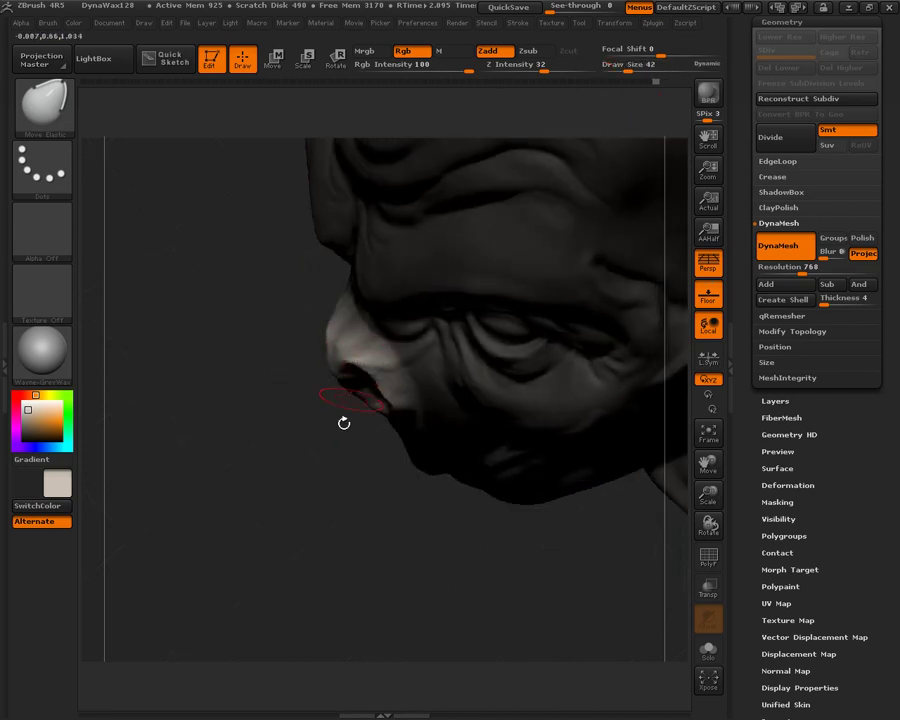
pyautogui.hotkey('ctrl', 'z')
pyautogui.moveTo(302, 446); pyautogui.dragTo(293, 446)
pyautogui.moveTo(402, 408)
pyautogui.mouseDown()
pyautogui.moveTo(394, 394)
pyautogui.moveTo(366, 402)
pyautogui.moveTo(334, 468)
pyautogui.moveTo(653, 462)
pyautogui.mouseUp()
pyautogui.press('f')
pyautogui.moveTo(619, 410)
pyautogui.mouseDown()
pyautogui.moveTo(650, 456)
pyautogui.moveTo(420, 298)
pyautogui.mouseUp()
# Step: Build up the nose bridge and nostril edges with ClayBuildup at Z intensity 21 and draw size 42
pyautogui.click(45, 105)
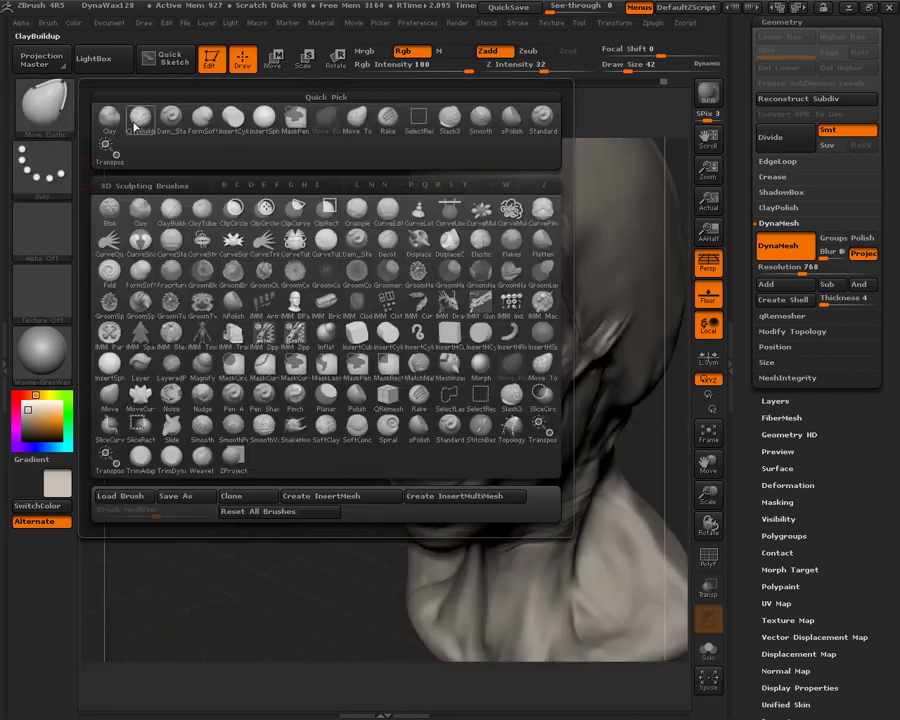
pyautogui.click(137, 125)
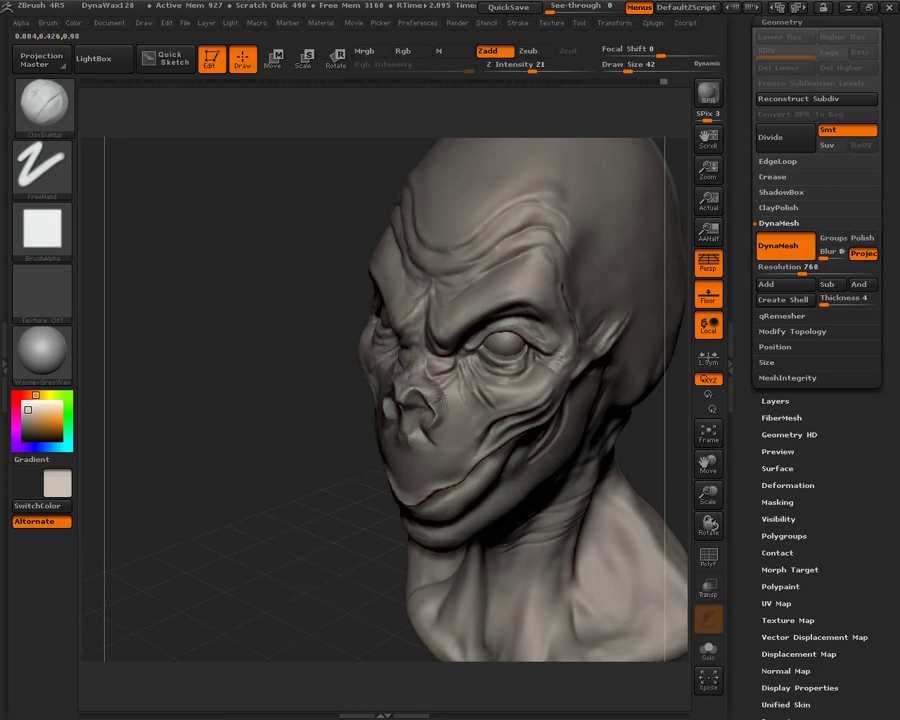
pyautogui.moveTo(443, 411); pyautogui.dragTo(404, 397)
pyautogui.moveTo(311, 454); pyautogui.dragTo(596, 570)
pyautogui.keyDown('alt'); pyautogui.moveTo(450, 414); pyautogui.dragTo(446, 446); pyautogui.keyUp('alt')
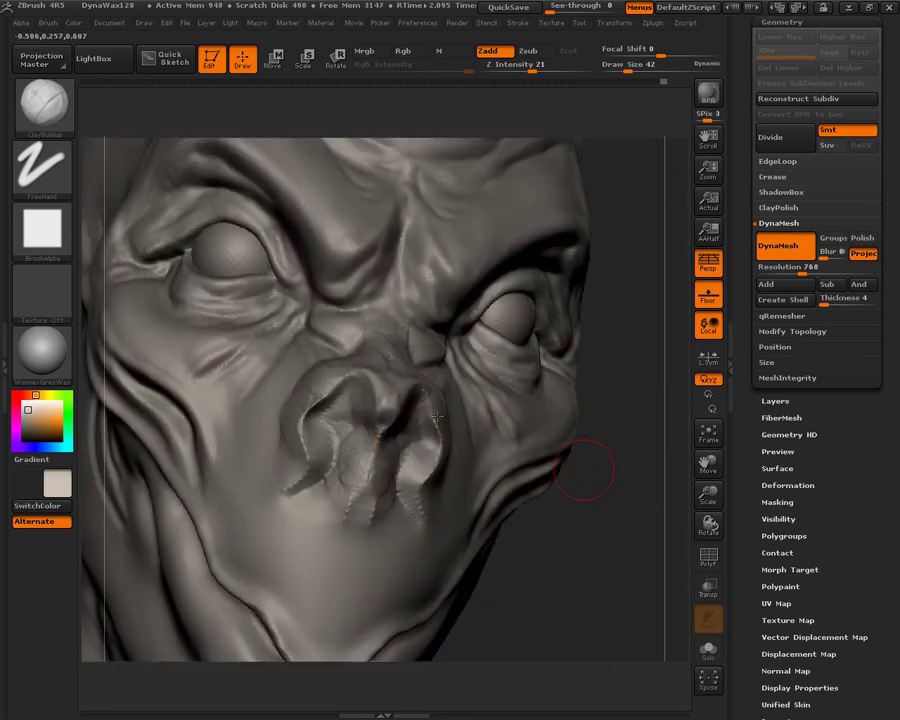
pyautogui.moveTo(388, 401)
pyautogui.mouseDown()
pyautogui.moveTo(362, 496)
pyautogui.moveTo(376, 376)
pyautogui.moveTo(338, 410)
pyautogui.moveTo(421, 420)
pyautogui.mouseUp()
# Step: Add finer clay strokes to the septum and the area under the nose at draw size 20, smoothing them lightly
pyautogui.moveTo(627, 67); pyautogui.dragTo(618, 67)
pyautogui.moveTo(341, 401)
pyautogui.mouseDown()
pyautogui.moveTo(321, 440)
pyautogui.moveTo(346, 434)
pyautogui.moveTo(349, 395)
pyautogui.moveTo(328, 478)
pyautogui.moveTo(326, 430)
pyautogui.moveTo(336, 428)
pyautogui.moveTo(342, 400)
pyautogui.moveTo(364, 405)
pyautogui.moveTo(352, 497)
pyautogui.moveTo(331, 508)
pyautogui.moveTo(358, 499)
pyautogui.mouseUp()
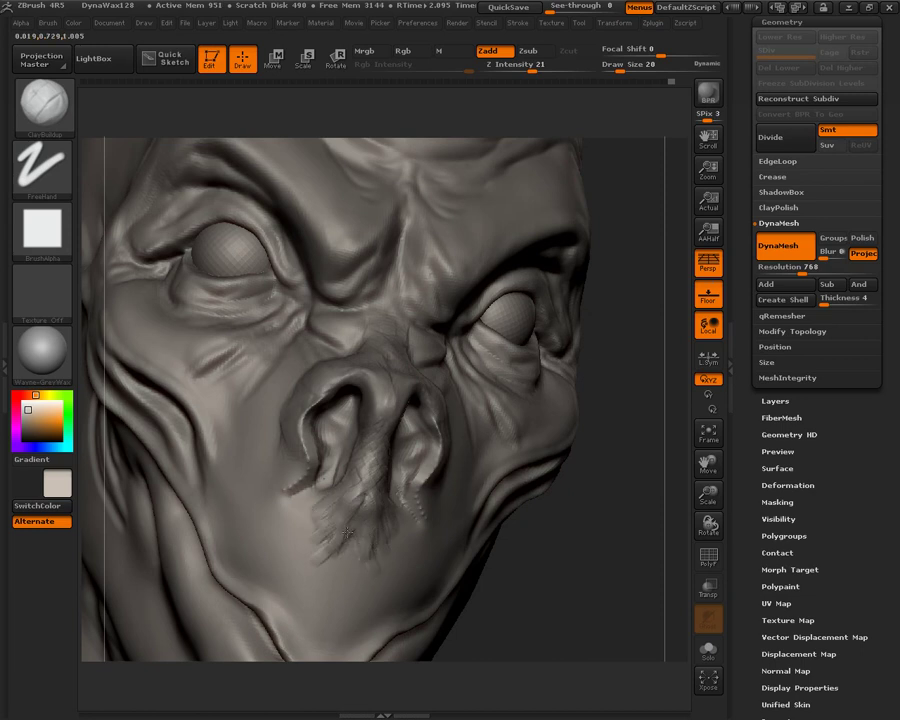
pyautogui.keyDown('shift'); pyautogui.moveTo(368, 468); pyautogui.dragTo(345, 511); pyautogui.keyUp('shift')
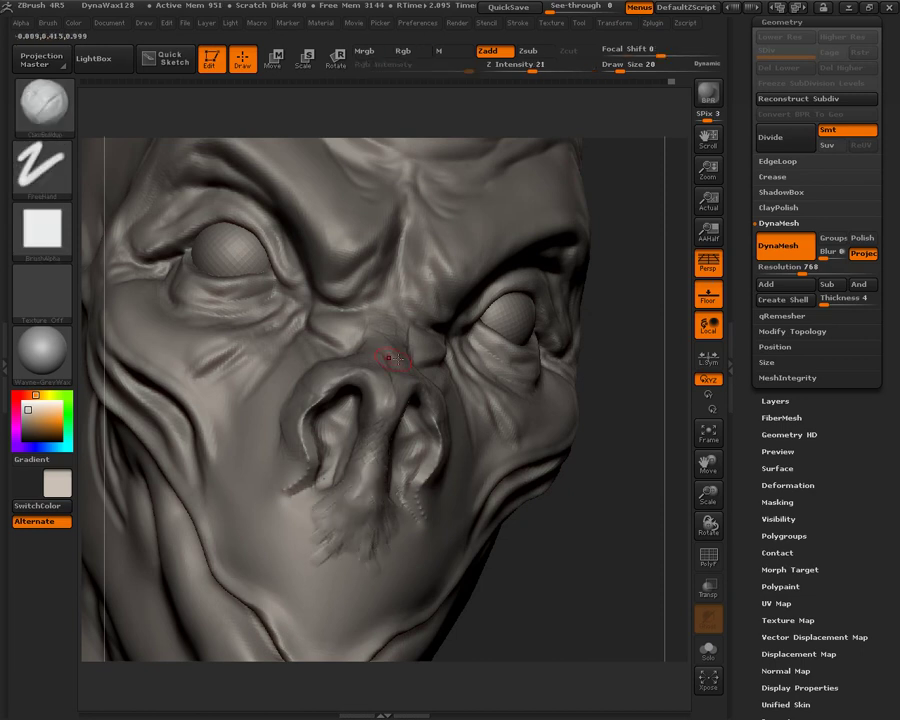
# Step: Build up the side wing of the nostril and a diagonal fold beside the nose with ClayBuildup, smoothing the transitions
pyautogui.moveTo(599, 522); pyautogui.dragTo(321, 346)
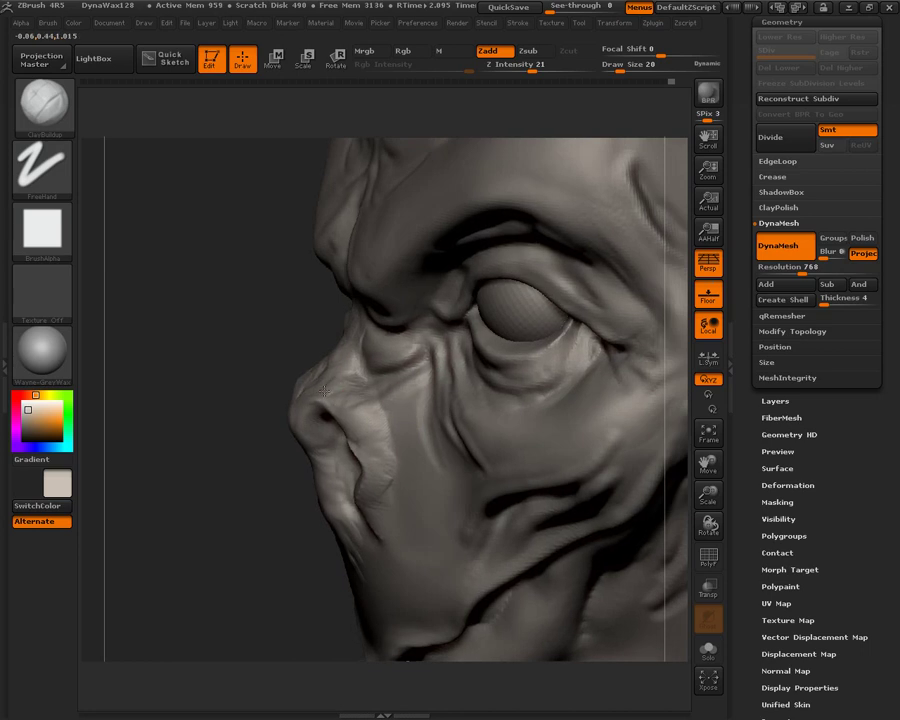
pyautogui.moveTo(357, 413); pyautogui.dragTo(369, 456)
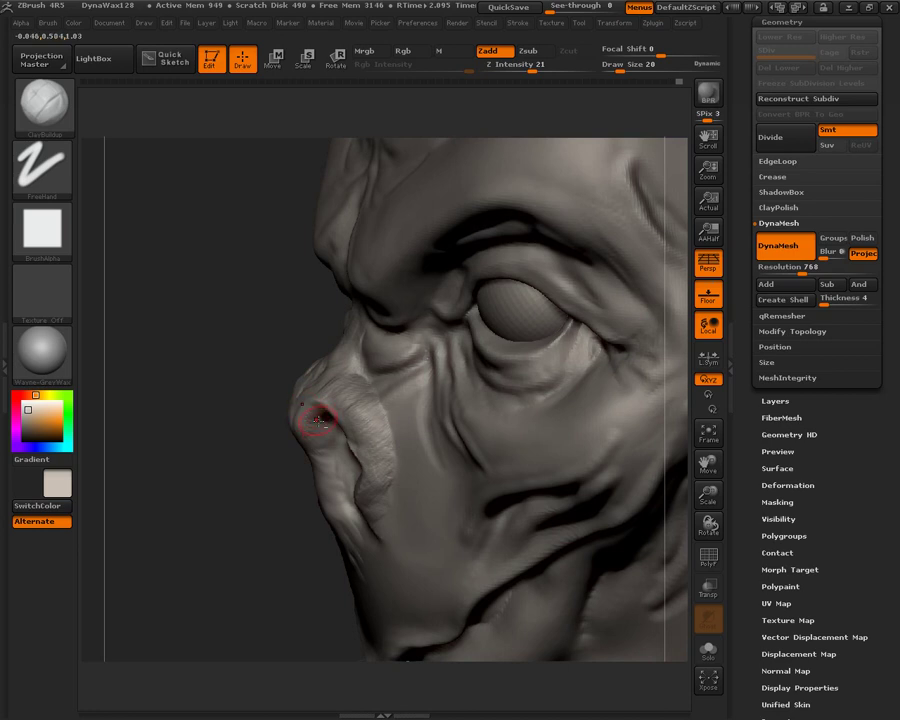
pyautogui.keyDown('shift'); pyautogui.moveTo(345, 396); pyautogui.dragTo(430, 358); pyautogui.keyUp('shift')
pyautogui.moveTo(387, 416); pyautogui.dragTo(445, 523)
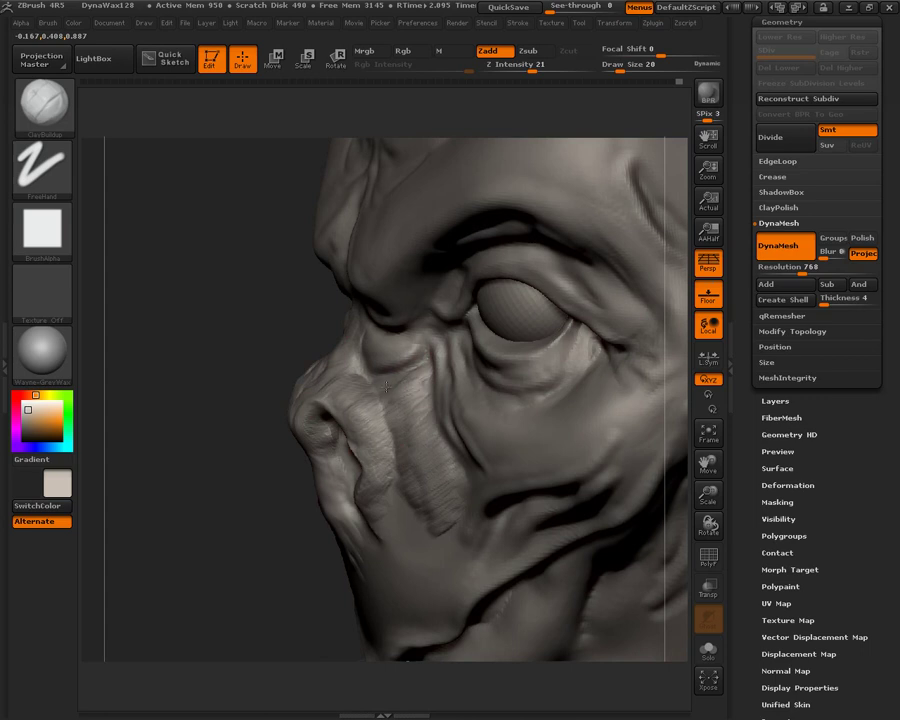
pyautogui.press('shift')
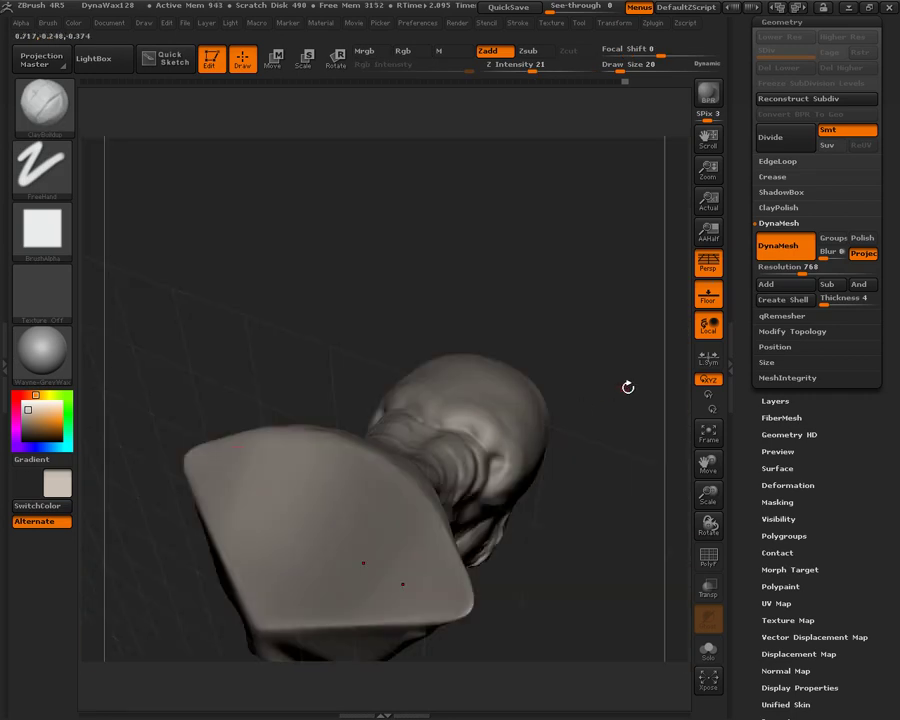
# Step: Mask the nose bridge, reshape the nostrils and nose with Move Elastic at draw size 86, and clear the mask
pyautogui.moveTo(629, 386)
pyautogui.mouseDown()
pyautogui.moveTo(614, 281)
pyautogui.moveTo(592, 324)
pyautogui.mouseUp()
pyautogui.keyDown('alt'); pyautogui.click(611, 295); pyautogui.keyUp('alt')
pyautogui.click(67, 129)
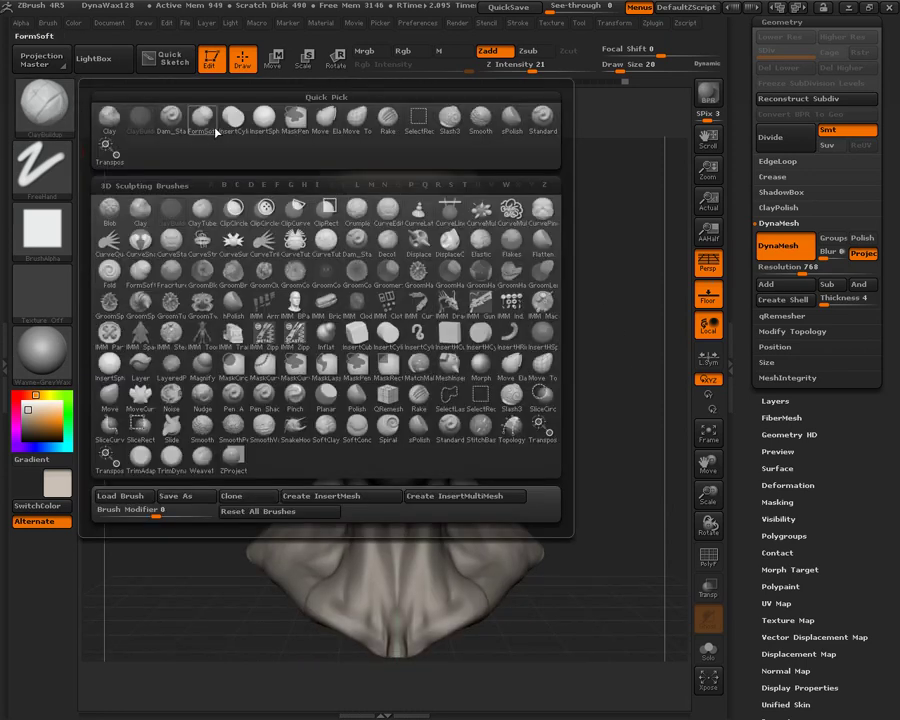
pyautogui.click(354, 120)
pyautogui.moveTo(621, 69); pyautogui.dragTo(632, 68)
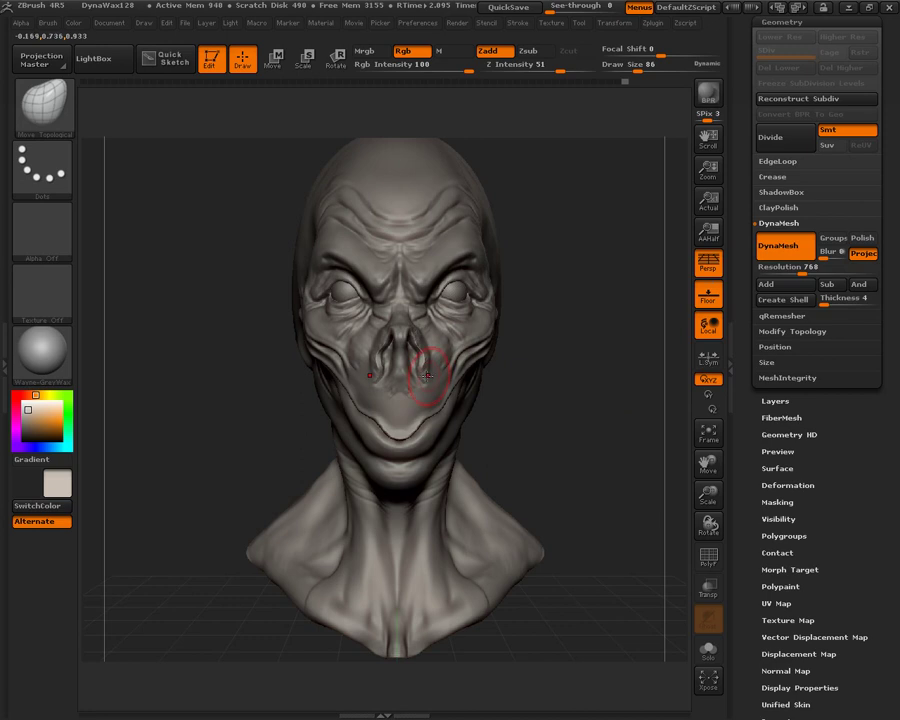
pyautogui.click(55, 120)
pyautogui.click(296, 118)
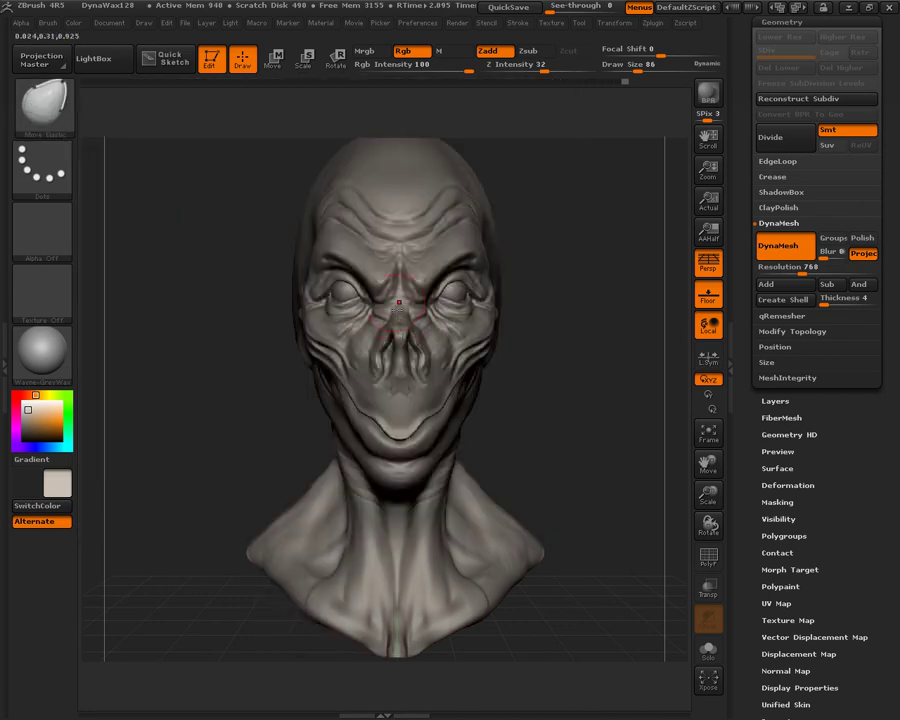
pyautogui.moveTo(400, 308)
pyautogui.keyDown('ctrl'); pyautogui.mouseDown()
pyautogui.moveTo(402, 300)
pyautogui.moveTo(455, 342)
pyautogui.moveTo(456, 386)
pyautogui.moveTo(428, 299)
pyautogui.mouseUp(); pyautogui.keyUp('ctrl')
pyautogui.moveTo(426, 357); pyautogui.dragTo(412, 351)
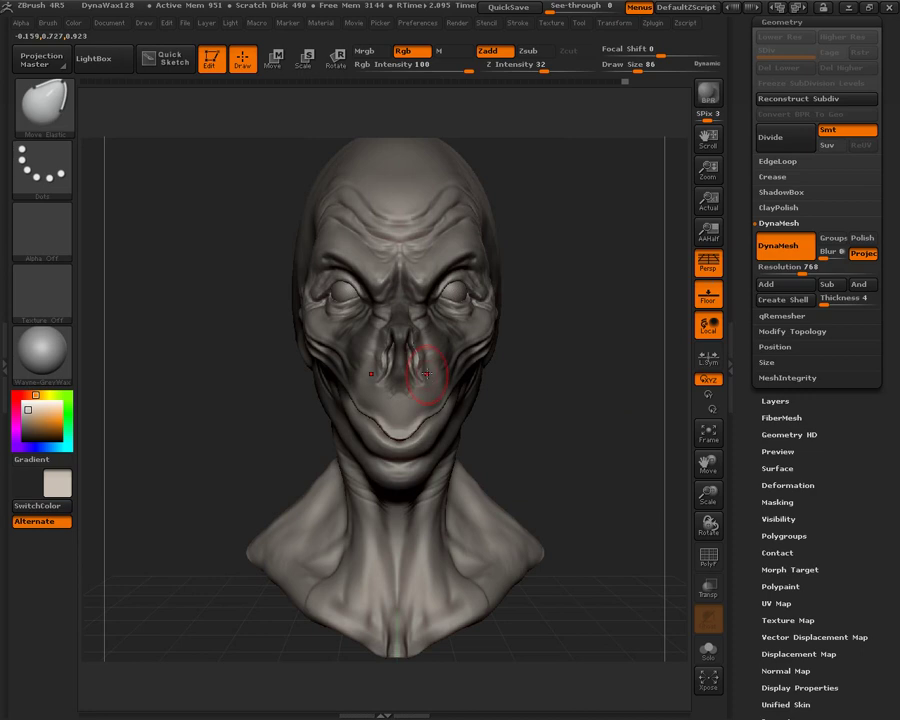
pyautogui.keyDown('ctrl'); pyautogui.moveTo(562, 314); pyautogui.dragTo(574, 328); pyautogui.keyUp('ctrl')
pyautogui.moveTo(419, 331); pyautogui.dragTo(413, 331)
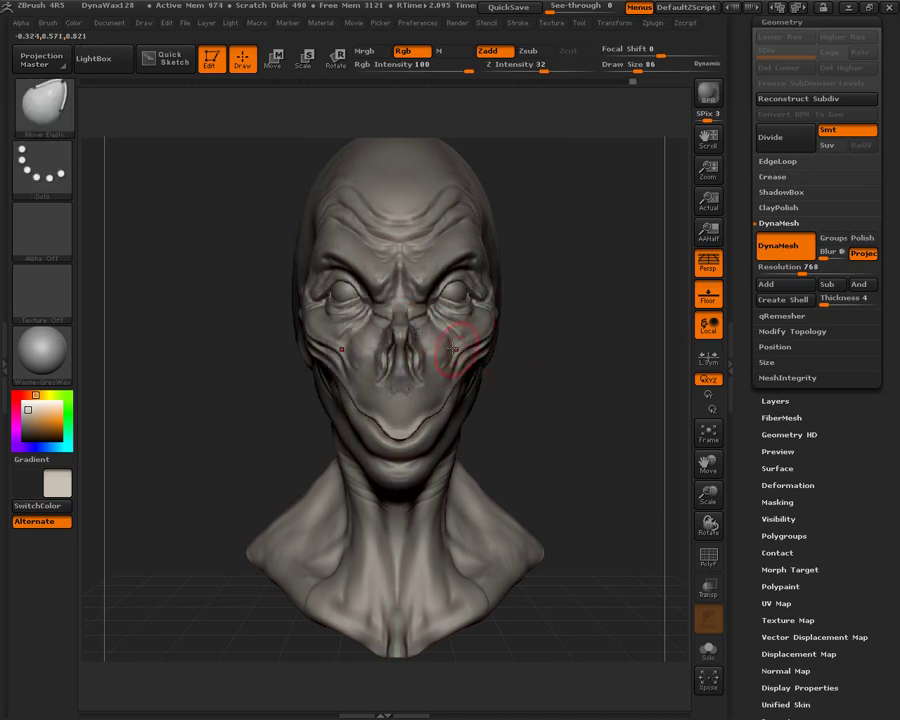
# Step: Mask the bust except the cheek area and reshape the cheekbone below the eye with Move Elastic at draw size 203
pyautogui.moveTo(588, 373)
pyautogui.mouseDown()
pyautogui.moveTo(593, 408)
pyautogui.moveTo(571, 356)
pyautogui.moveTo(538, 322)
pyautogui.moveTo(503, 316)
pyautogui.mouseUp()
pyautogui.moveTo(448, 334)
pyautogui.keyDown('ctrl'); pyautogui.mouseDown()
pyautogui.moveTo(488, 306)
pyautogui.moveTo(457, 330)
pyautogui.moveTo(441, 322)
pyautogui.mouseUp(); pyautogui.keyUp('ctrl')
pyautogui.keyDown('ctrl'); pyautogui.click(617, 307); pyautogui.keyUp('ctrl')
pyautogui.moveTo(617, 307); pyautogui.dragTo(579, 183)
pyautogui.click(654, 67)
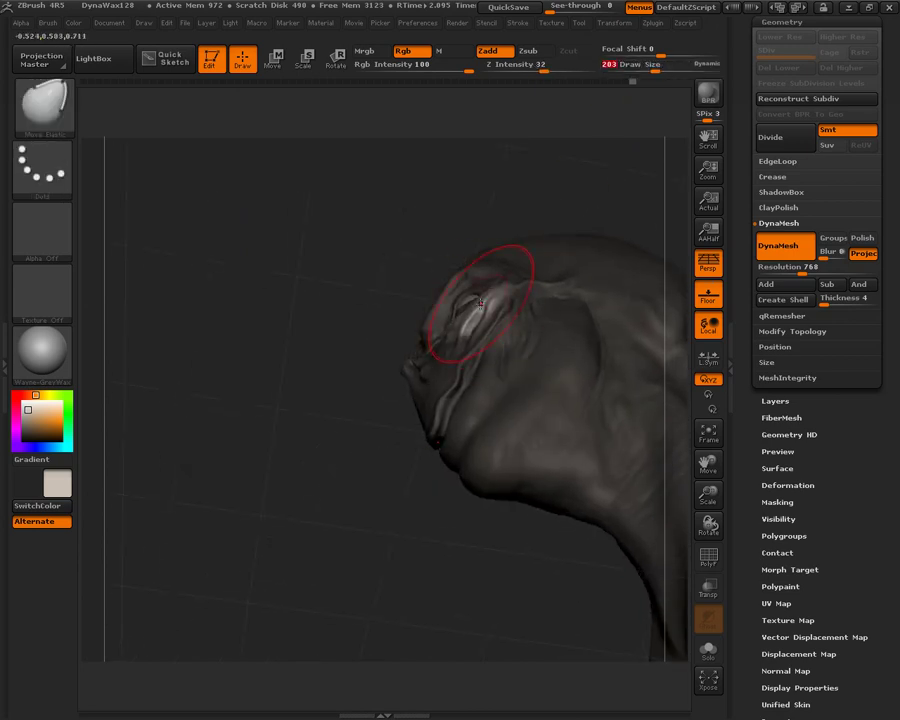
pyautogui.moveTo(477, 301)
pyautogui.mouseDown()
pyautogui.moveTo(490, 289)
pyautogui.moveTo(463, 323)
pyautogui.mouseUp()
# Step: View the whole bust from the front and render it to check the shading of the face
pyautogui.moveTo(291, 291); pyautogui.dragTo(517, 149)
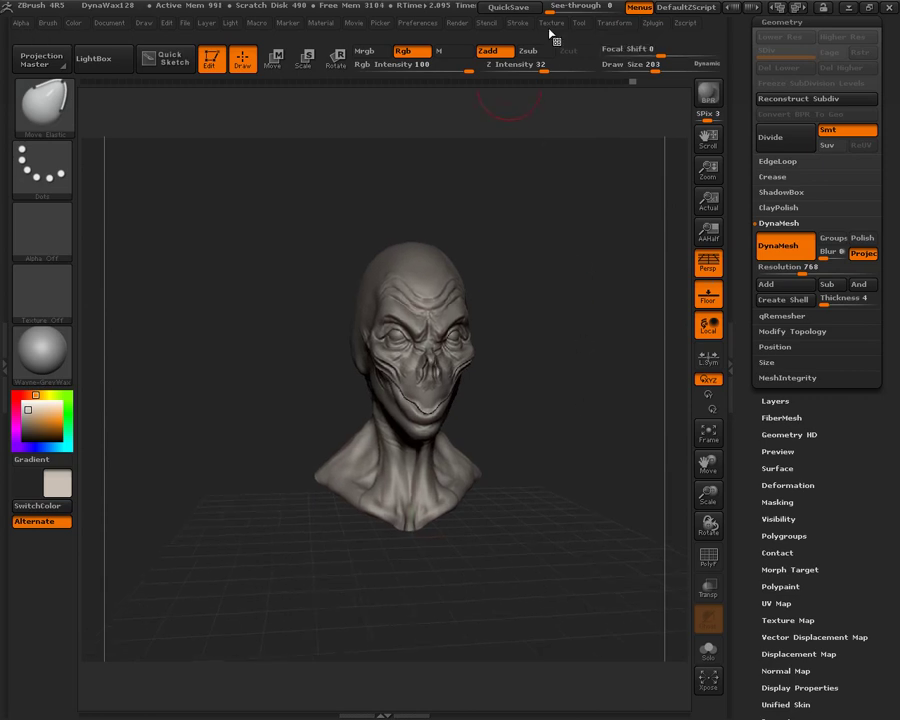
pyautogui.click(457, 22)
pyautogui.click(480, 80)
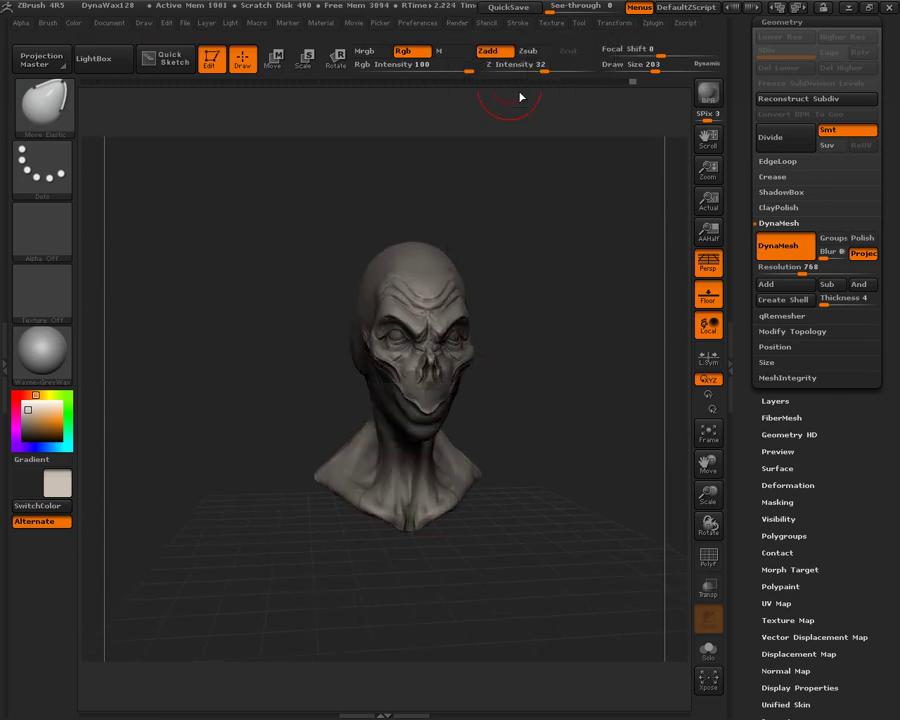
pyautogui.moveTo(526, 358)
pyautogui.mouseDown()
pyautogui.moveTo(562, 362)
pyautogui.moveTo(577, 341)
pyautogui.moveTo(633, 432)
pyautogui.moveTo(637, 255)
pyautogui.mouseUp()
# Step: Polish the cheek surfaces with sPolish at draw size 62 and dismiss the chat notification
pyautogui.moveTo(641, 67); pyautogui.dragTo(626, 67)
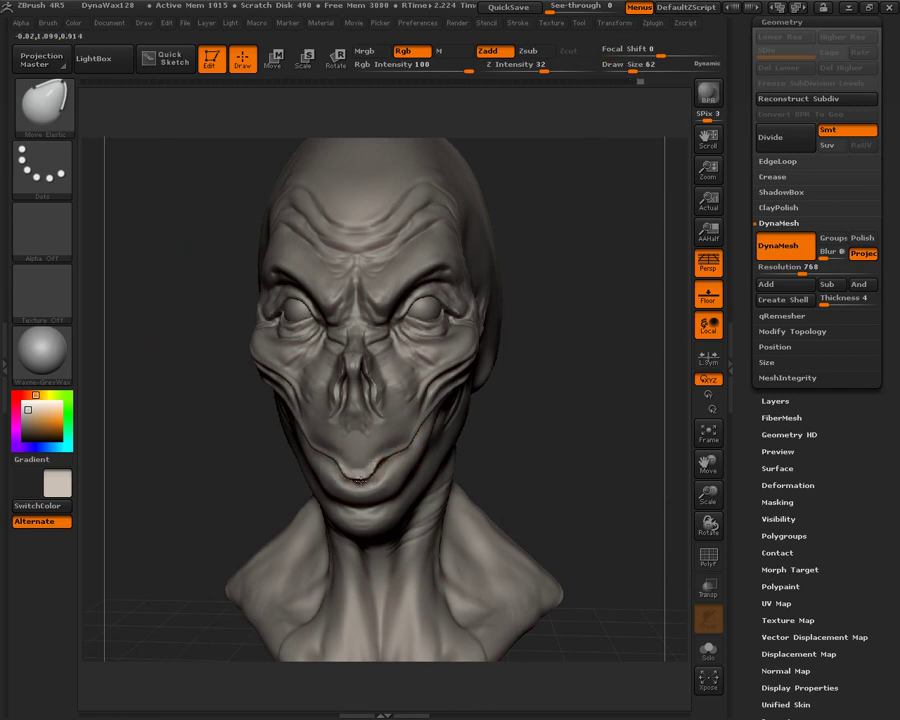
pyautogui.click(42, 105)
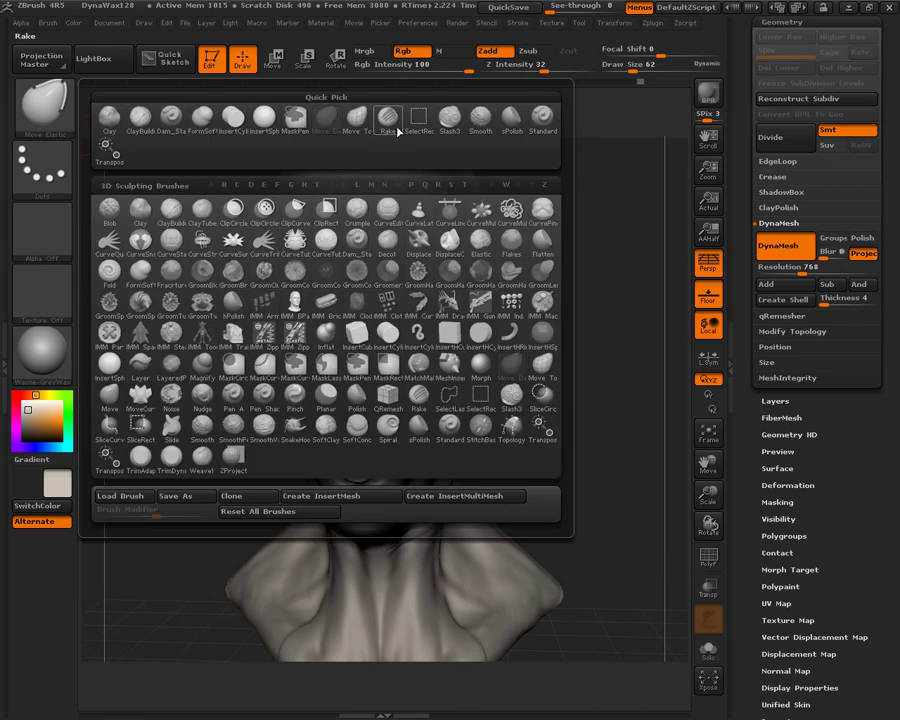
pyautogui.click(505, 118)
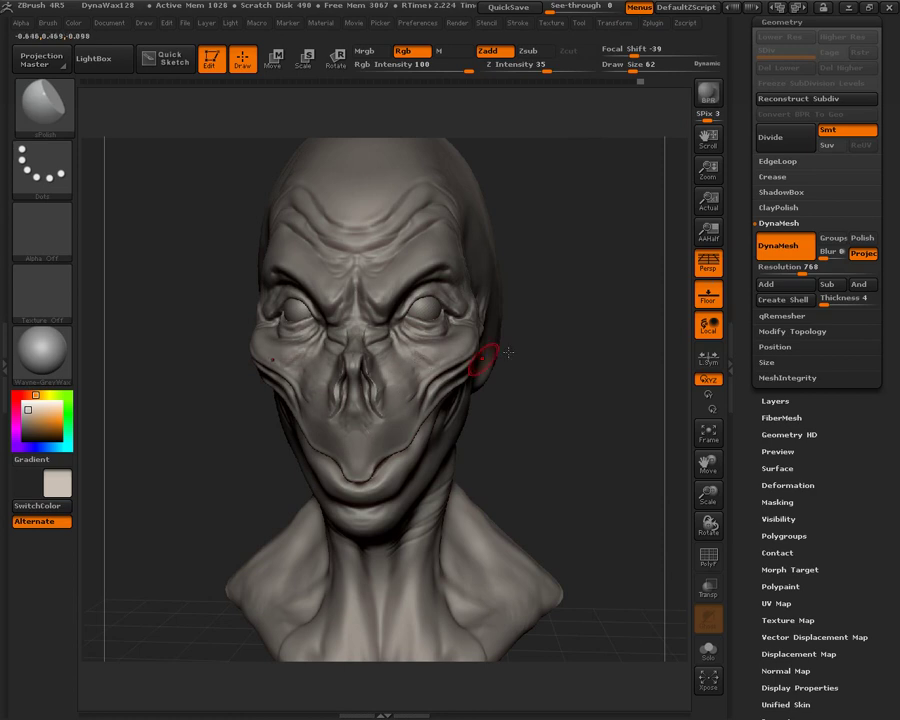
pyautogui.moveTo(530, 355); pyautogui.dragTo(618, 408)
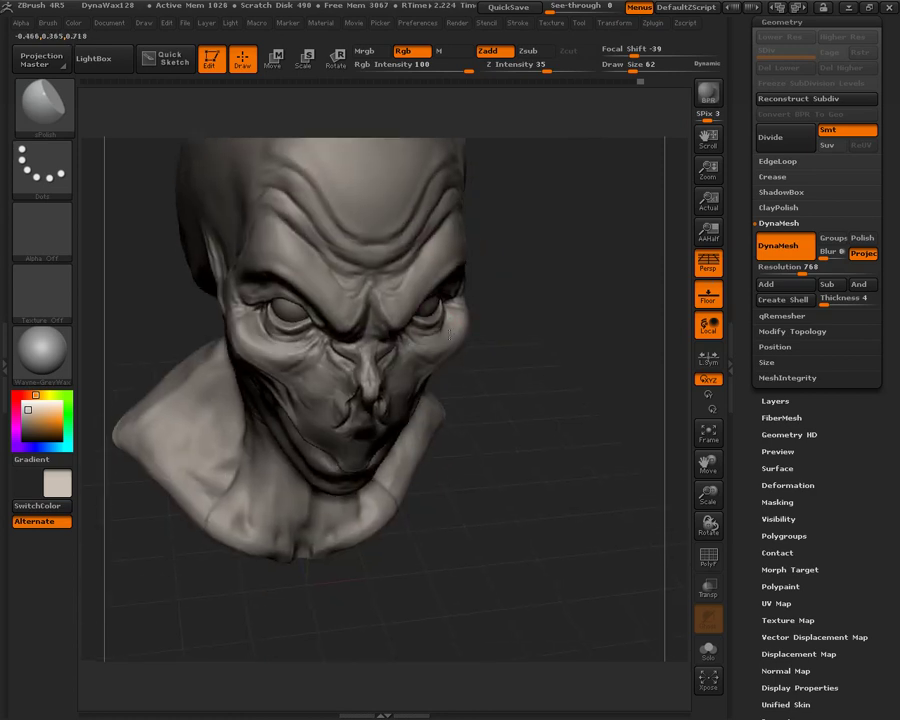
pyautogui.moveTo(570, 341); pyautogui.dragTo(476, 302)
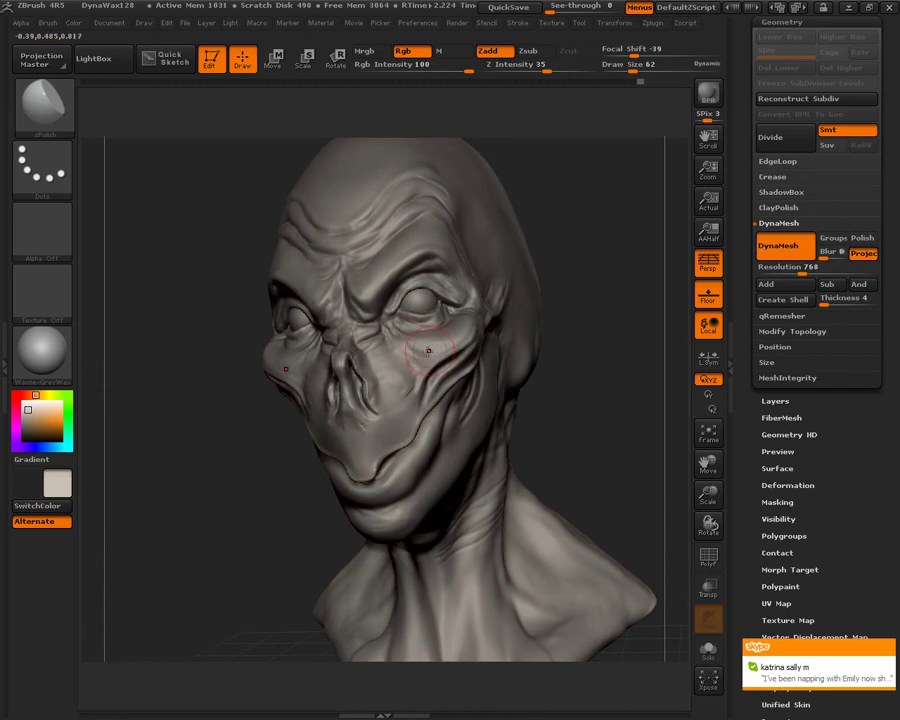
pyautogui.click(805, 676)
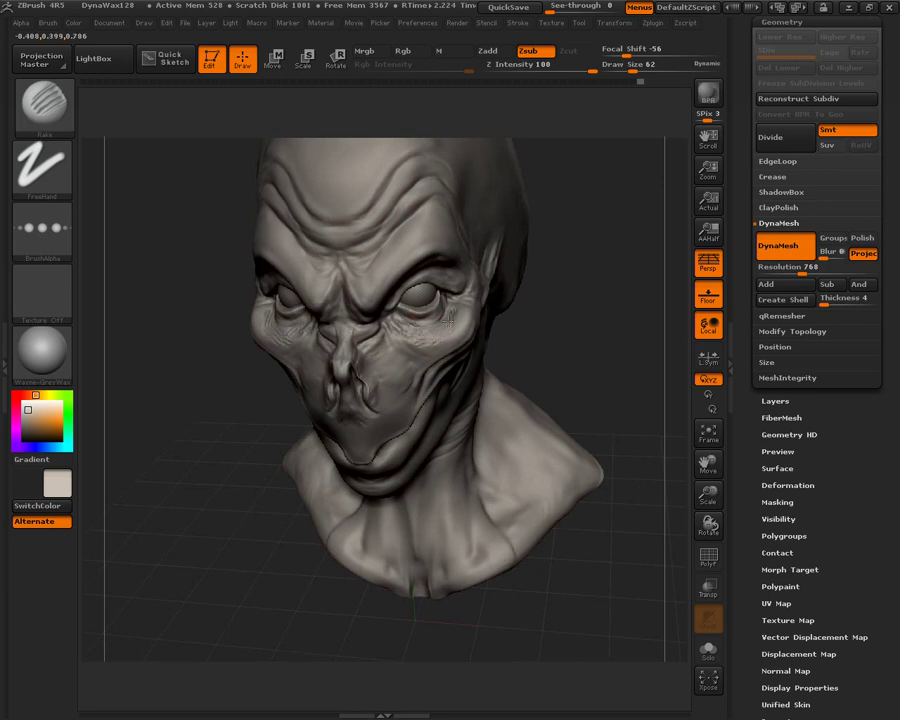
# Step: Scratch fine wrinkles under the eyes and over the cheekbones with Rake at draw size 62, smoothing them lightly
pyautogui.press('shift')
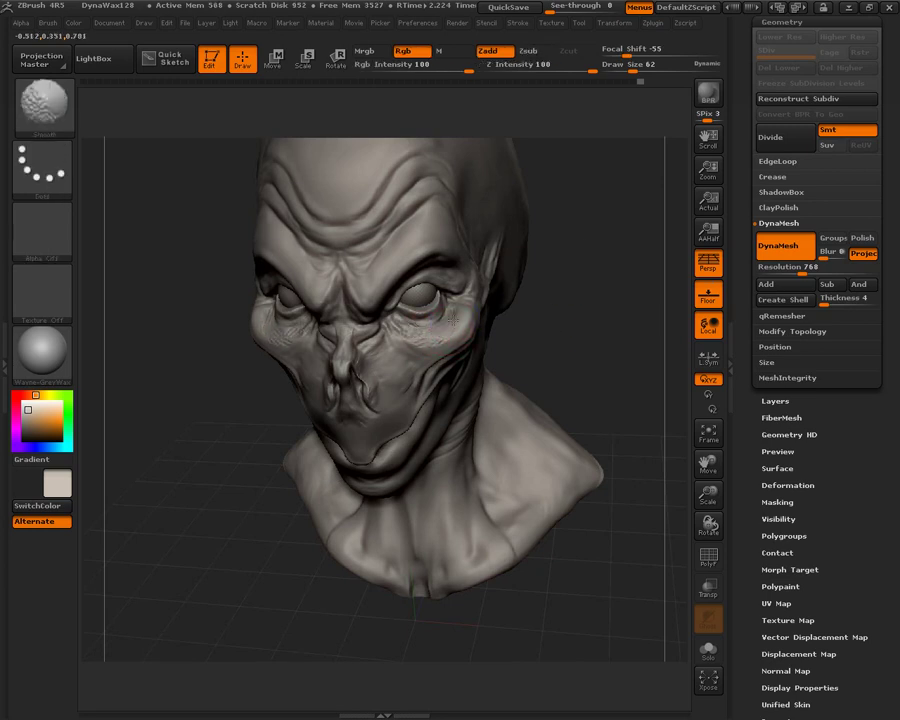
pyautogui.moveTo(579, 288); pyautogui.dragTo(558, 305)
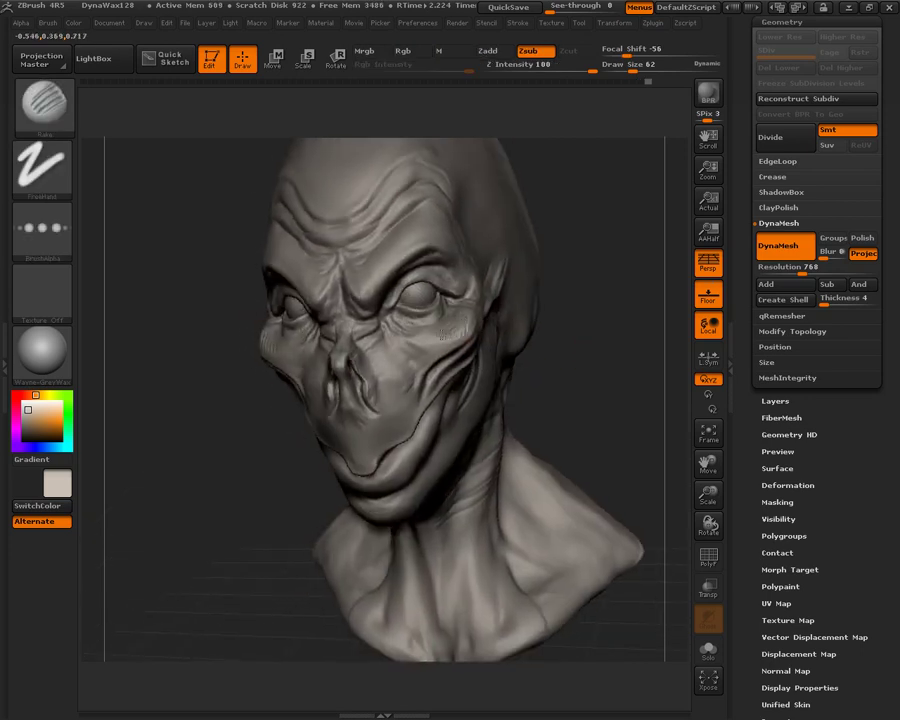
pyautogui.press('shift')
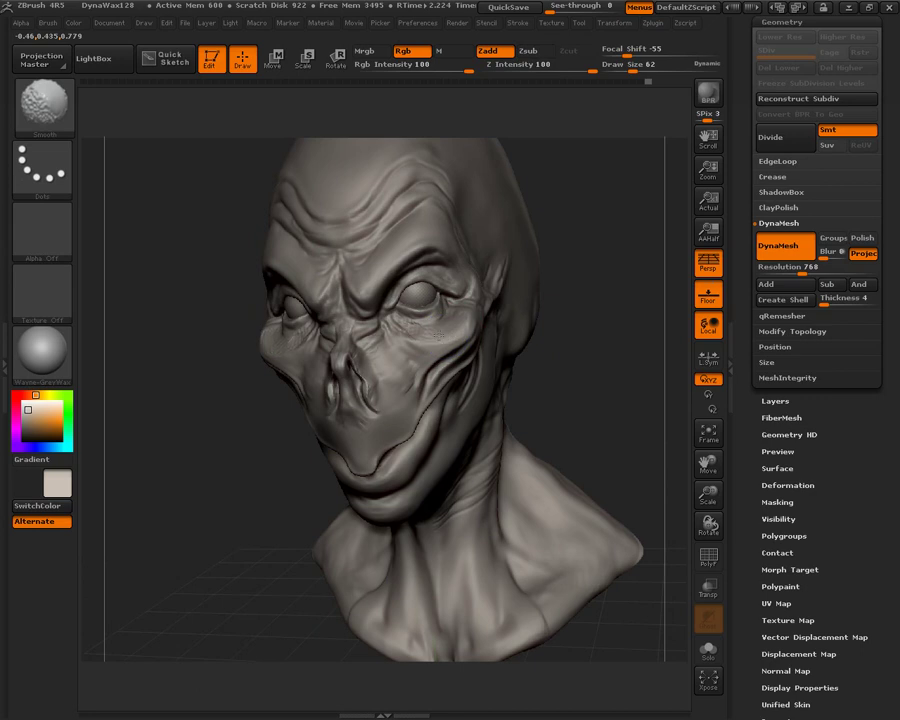
pyautogui.moveTo(575, 300)
pyautogui.mouseDown()
pyautogui.moveTo(651, 295)
pyautogui.moveTo(585, 352)
pyautogui.moveTo(598, 388)
pyautogui.mouseUp()
pyautogui.moveTo(392, 327); pyautogui.dragTo(433, 349)
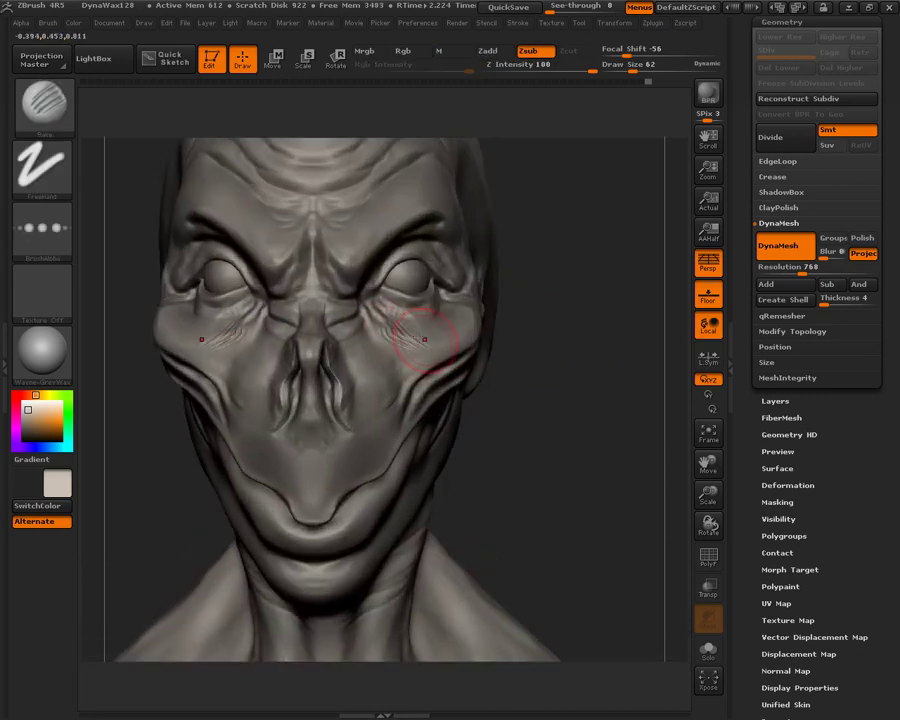
pyautogui.press('shift')
# Step: Mask the brow and the area around the eyes, and reshape the cheekbones with Move Elastic at draw size 160
pyautogui.press('b')
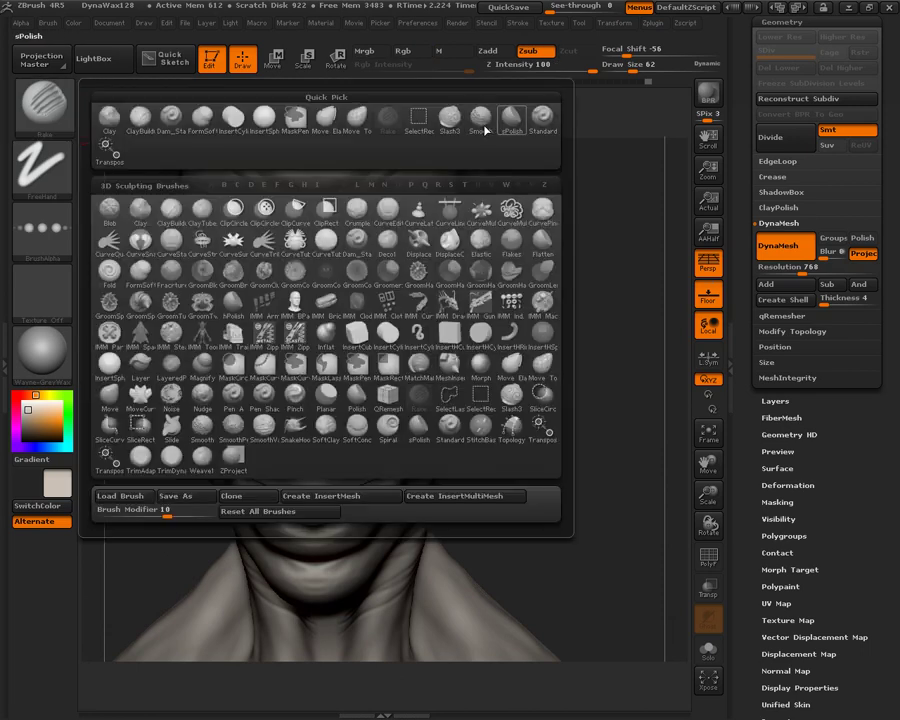
pyautogui.click(330, 124)
pyautogui.click(648, 68)
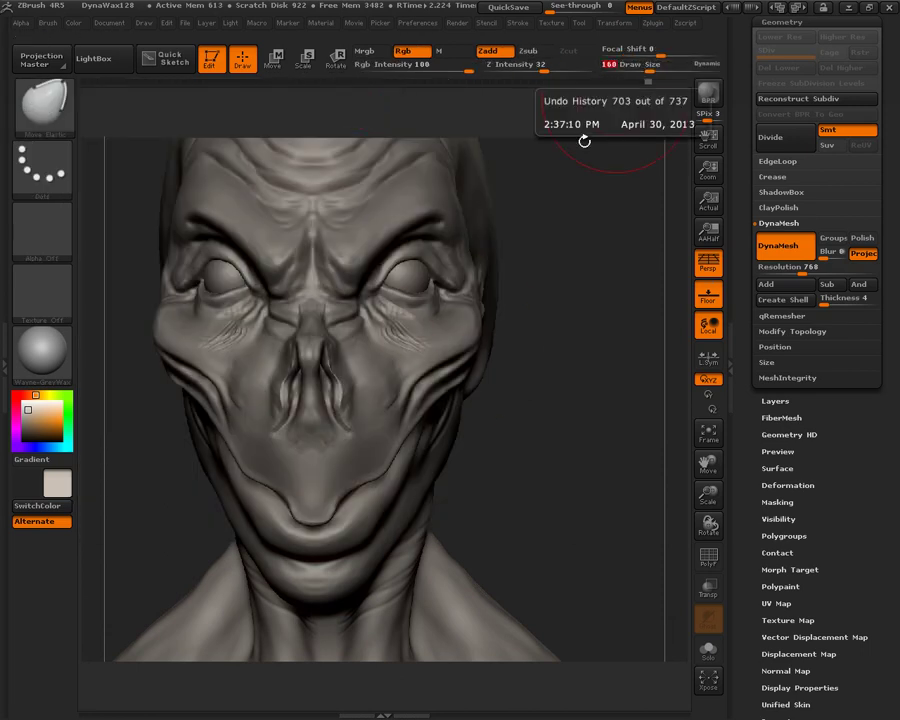
pyautogui.moveTo(470, 336); pyautogui.dragTo(464, 342)
pyautogui.hotkey('ctrl', 'z')
pyautogui.keyDown('ctrl'); pyautogui.moveTo(450, 245); pyautogui.dragTo(251, 271); pyautogui.keyUp('ctrl')
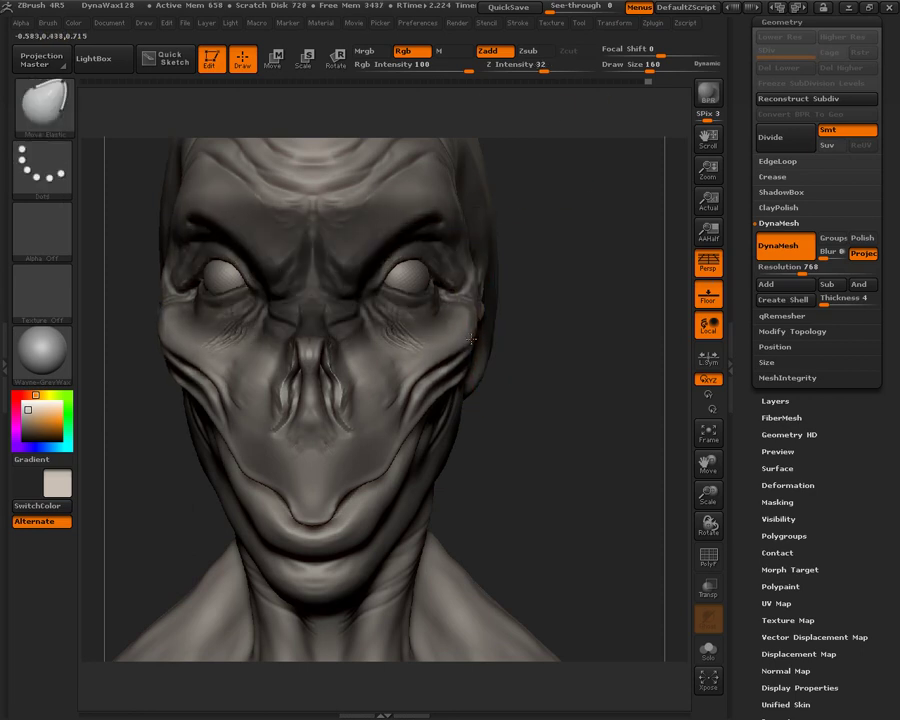
pyautogui.moveTo(433, 403); pyautogui.dragTo(474, 360)
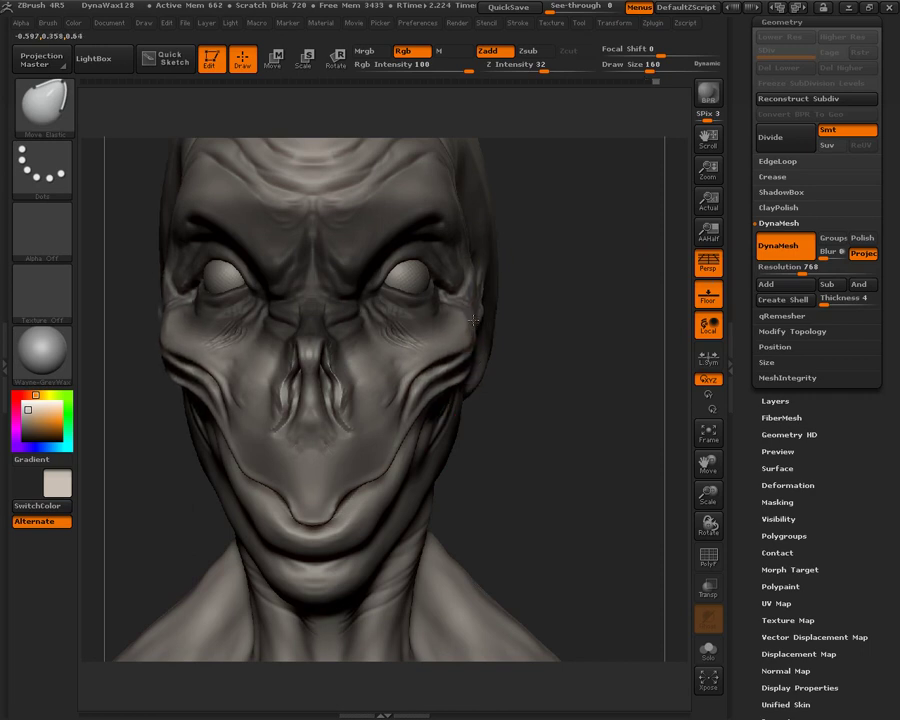
# Step: Adjust the cheek folds with Move Elastic at draw size 75 and extend the mask over the upper face and forehead
pyautogui.moveTo(660, 67); pyautogui.dragTo(636, 67)
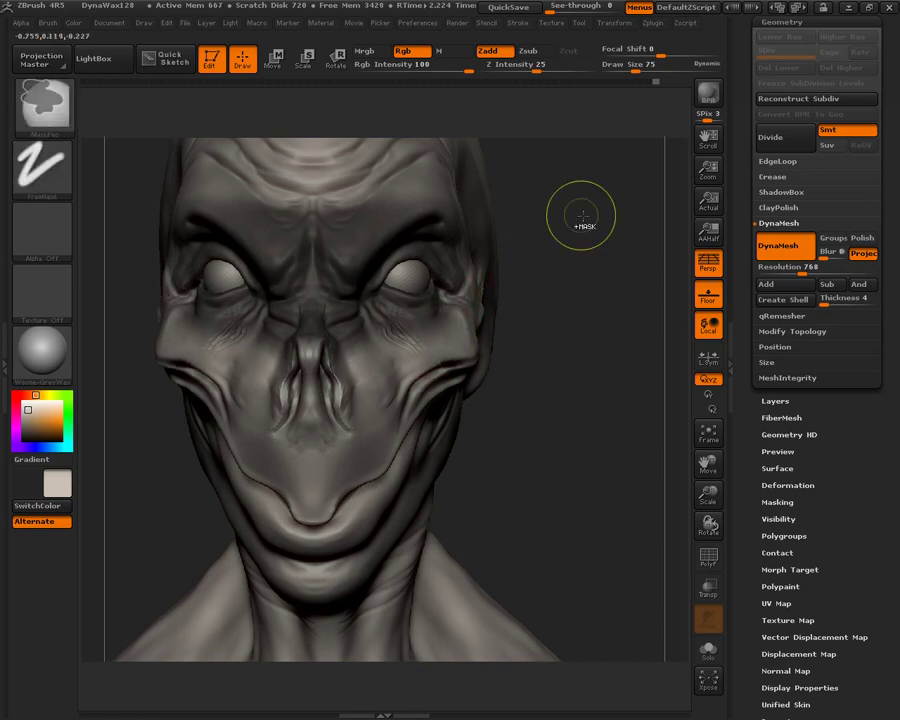
pyautogui.hotkey('ctrl', 'z')
pyautogui.press('f')
pyautogui.moveTo(566, 277); pyautogui.dragTo(565, 358)
pyautogui.moveTo(339, 533); pyautogui.dragTo(250, 510)
pyautogui.moveTo(402, 294)
pyautogui.keyDown('ctrl'); pyautogui.mouseDown()
pyautogui.moveTo(316, 370)
pyautogui.moveTo(318, 318)
pyautogui.moveTo(350, 235)
pyautogui.moveTo(400, 162)
pyautogui.moveTo(440, 150)
pyautogui.mouseUp(); pyautogui.keyUp('ctrl')
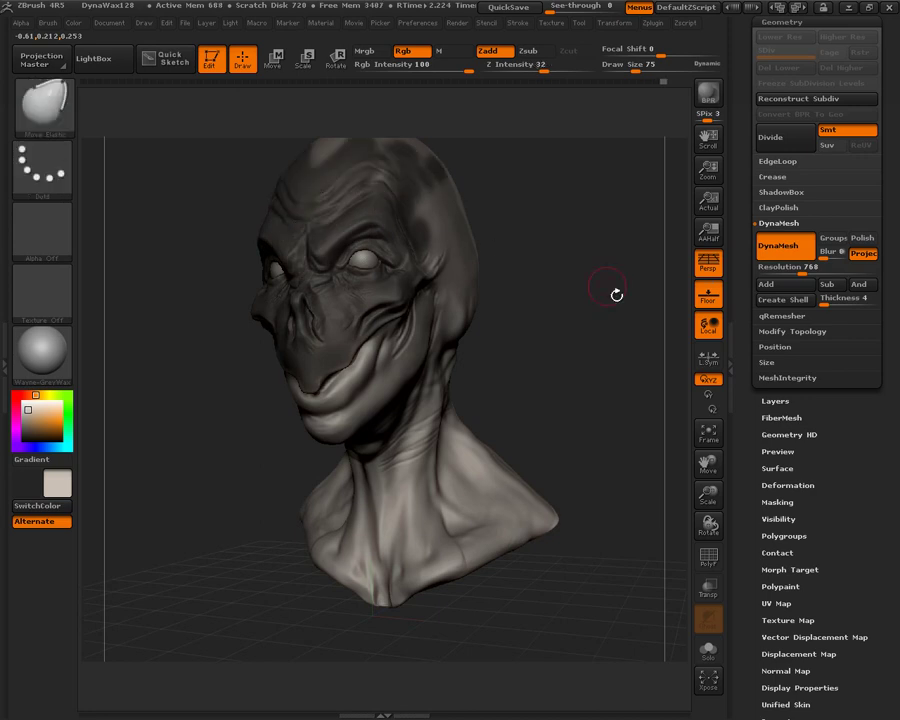
pyautogui.moveTo(558, 262); pyautogui.dragTo(485, 235)
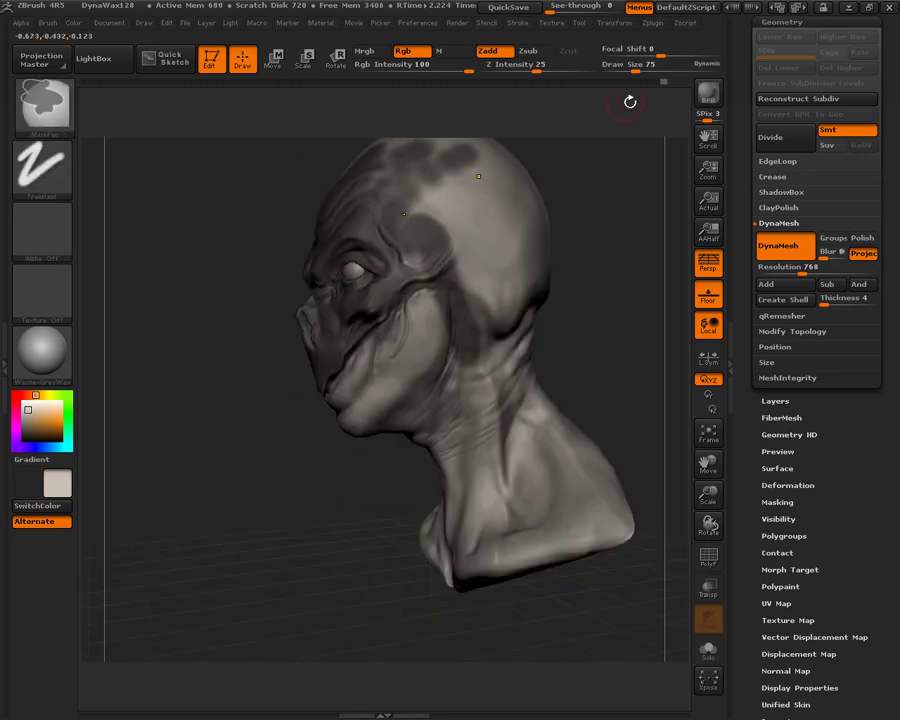
# Step: Mask the skull, neck and shoulders at draw size 297, leaving only the jaw unmasked
pyautogui.moveTo(641, 67); pyautogui.dragTo(666, 68)
pyautogui.moveTo(520, 238)
pyautogui.keyDown('ctrl'); pyautogui.mouseDown()
pyautogui.moveTo(514, 288)
pyautogui.moveTo(468, 167)
pyautogui.moveTo(432, 185)
pyautogui.mouseUp(); pyautogui.keyUp('ctrl')
pyautogui.moveTo(562, 383)
pyautogui.keyDown('ctrl'); pyautogui.mouseDown()
pyautogui.moveTo(545, 450)
pyautogui.moveTo(480, 520)
pyautogui.moveTo(526, 537)
pyautogui.moveTo(450, 590)
pyautogui.mouseUp(); pyautogui.keyUp('ctrl')
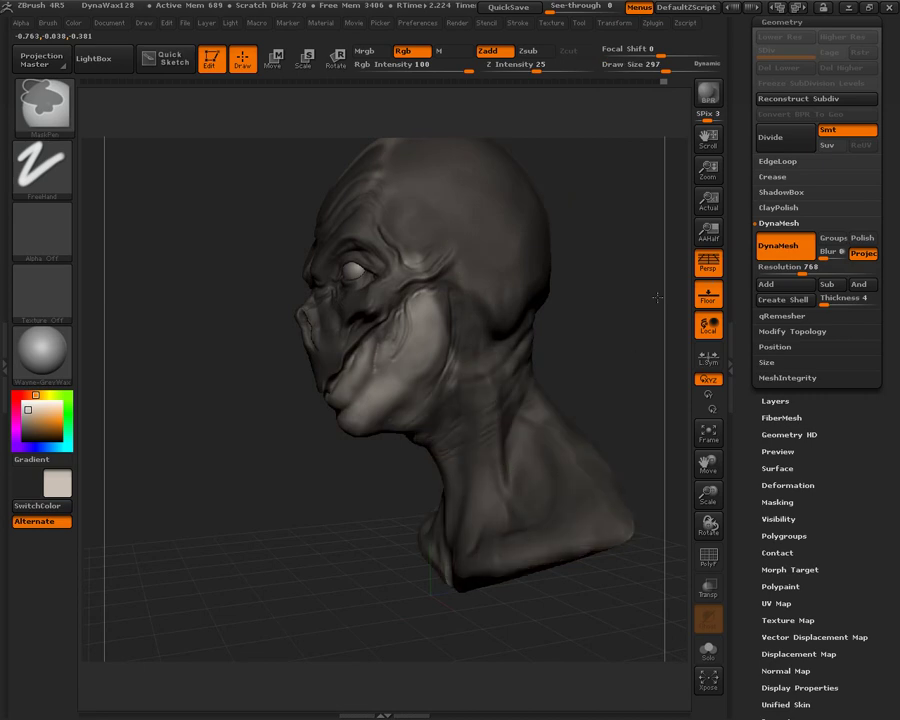
# Step: Reshape the jaw in side profile without perspective using Move Elastic at draw size 409, restore perspective and clear the mask
pyautogui.click(712, 270)
pyautogui.keyDown('shift'); pyautogui.moveTo(615, 310); pyautogui.dragTo(592, 313); pyautogui.keyUp('shift')
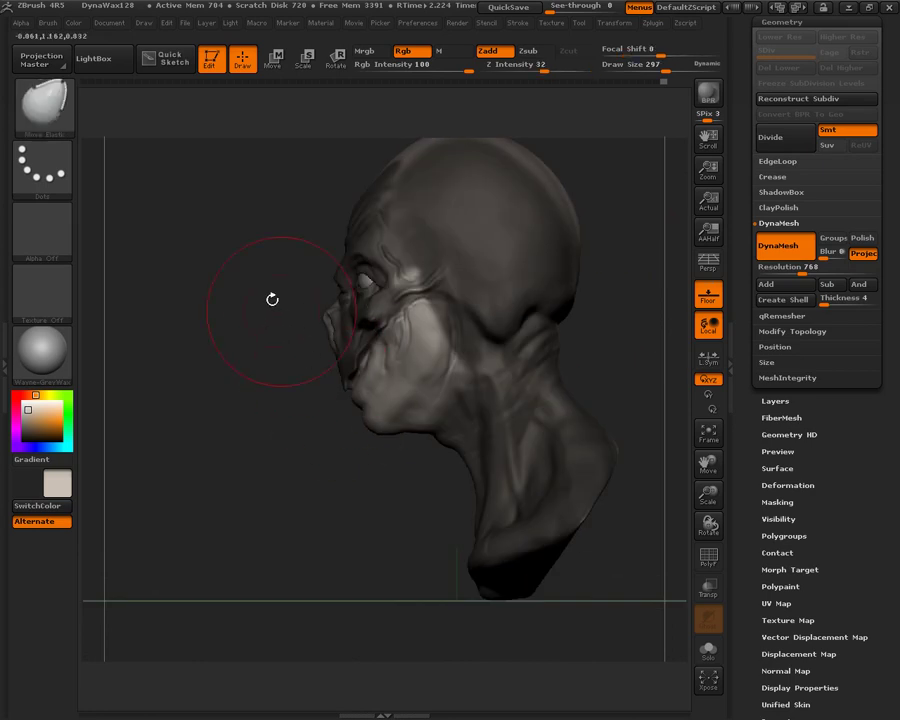
pyautogui.click(46, 107)
pyautogui.click(676, 67)
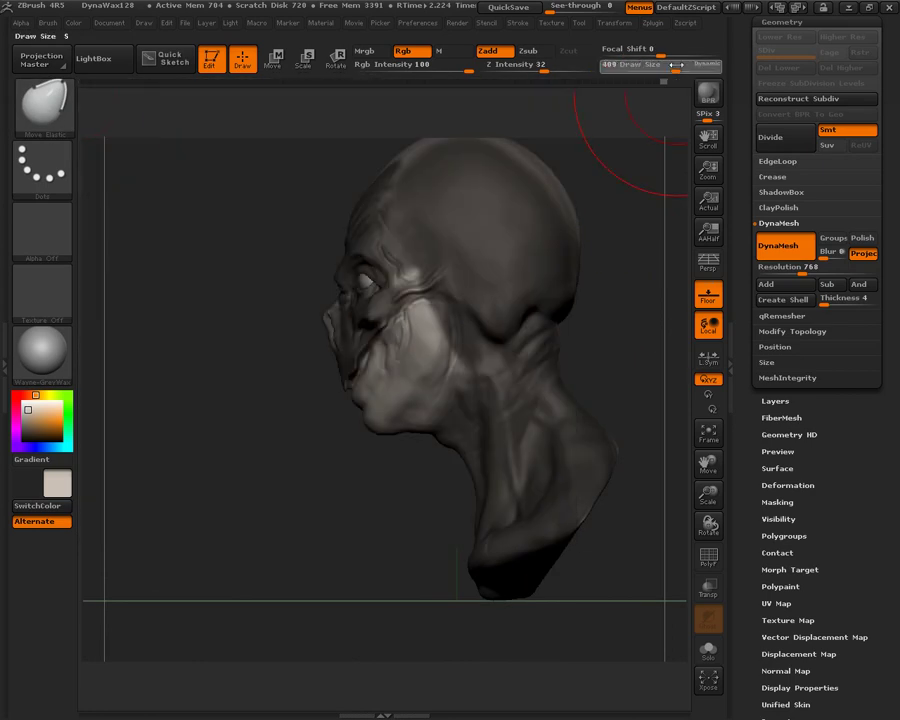
pyautogui.moveTo(265, 290)
pyautogui.mouseDown()
pyautogui.moveTo(394, 404)
pyautogui.moveTo(420, 400)
pyautogui.moveTo(378, 370)
pyautogui.mouseUp()
pyautogui.moveTo(517, 264)
pyautogui.mouseDown()
pyautogui.moveTo(576, 367)
pyautogui.moveTo(552, 376)
pyautogui.moveTo(575, 334)
pyautogui.moveTo(558, 322)
pyautogui.moveTo(556, 344)
pyautogui.moveTo(508, 297)
pyautogui.mouseUp()
pyautogui.click(707, 261)
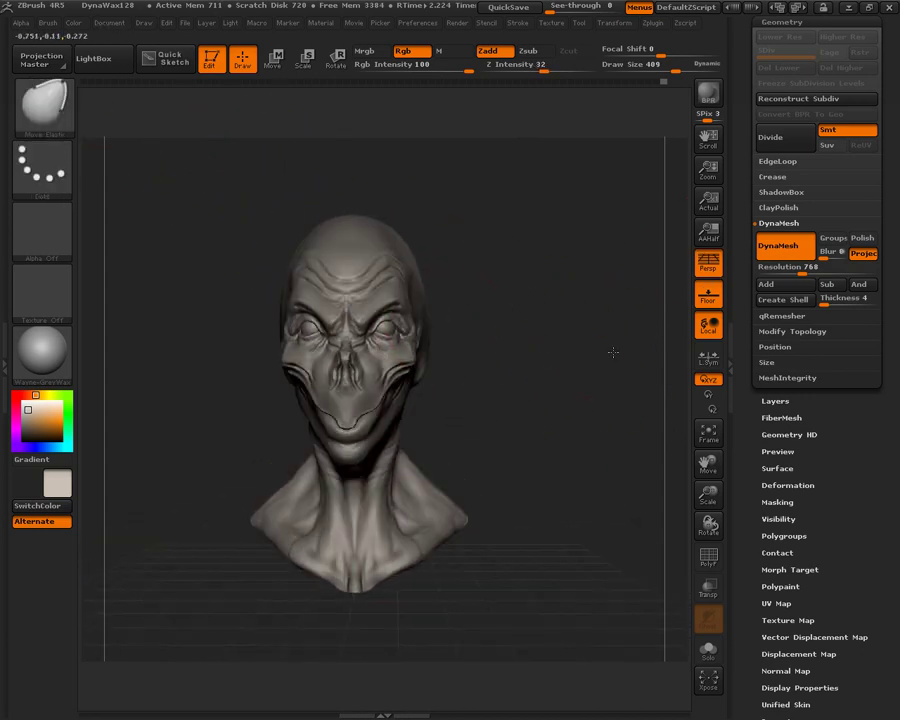
pyautogui.keyDown('ctrl'); pyautogui.click(128, 104); pyautogui.keyUp('ctrl')
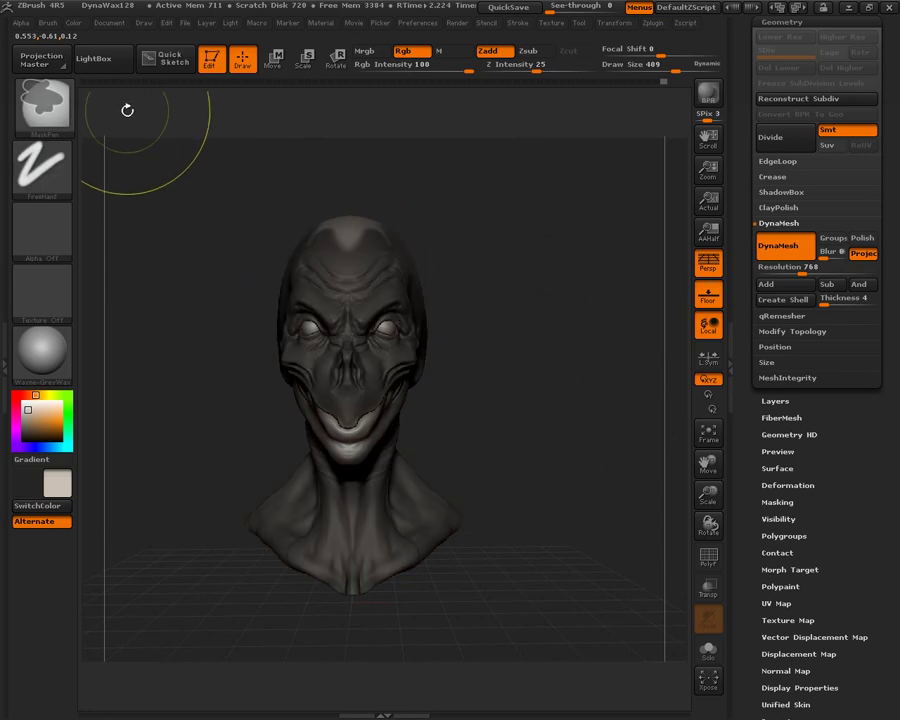
pyautogui.moveTo(589, 261)
pyautogui.mouseDown()
pyautogui.moveTo(573, 376)
pyautogui.moveTo(567, 339)
pyautogui.mouseUp()
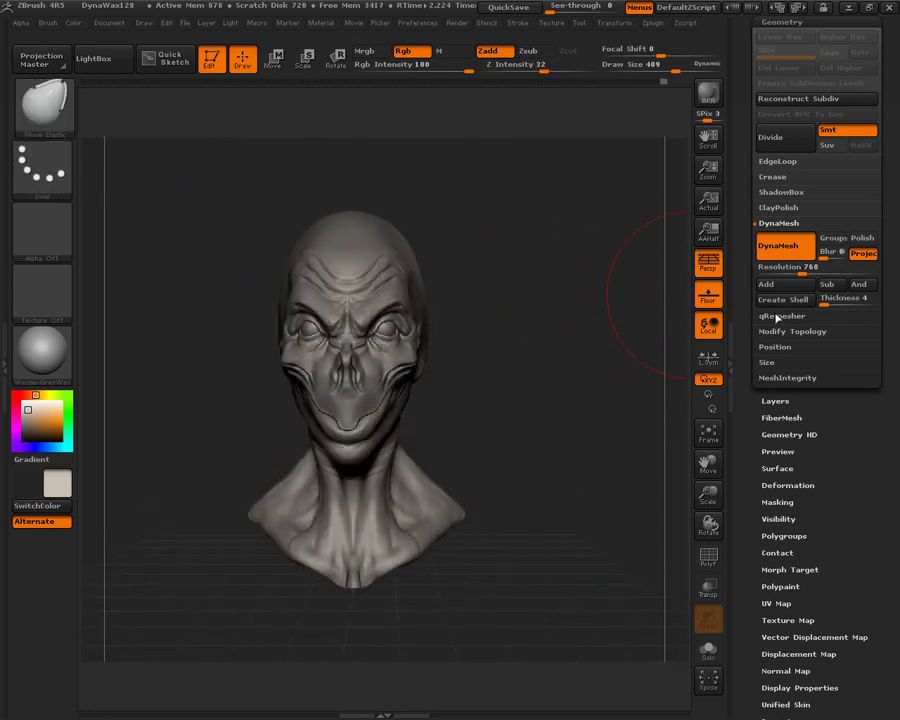
# Step: Turn off DynaMesh and subdivide the bust once to subdivision level 2
pyautogui.click(786, 245)
pyautogui.hotkey('ctrl', 'd')
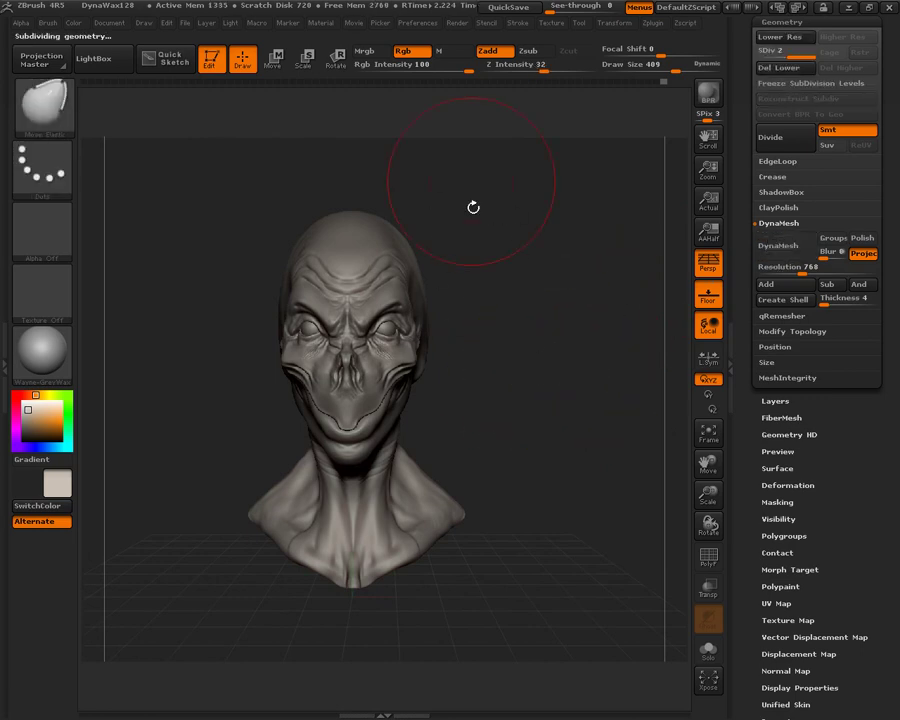
pyautogui.keyDown('alt'); pyautogui.moveTo(526, 308); pyautogui.dragTo(540, 335); pyautogui.keyUp('alt')
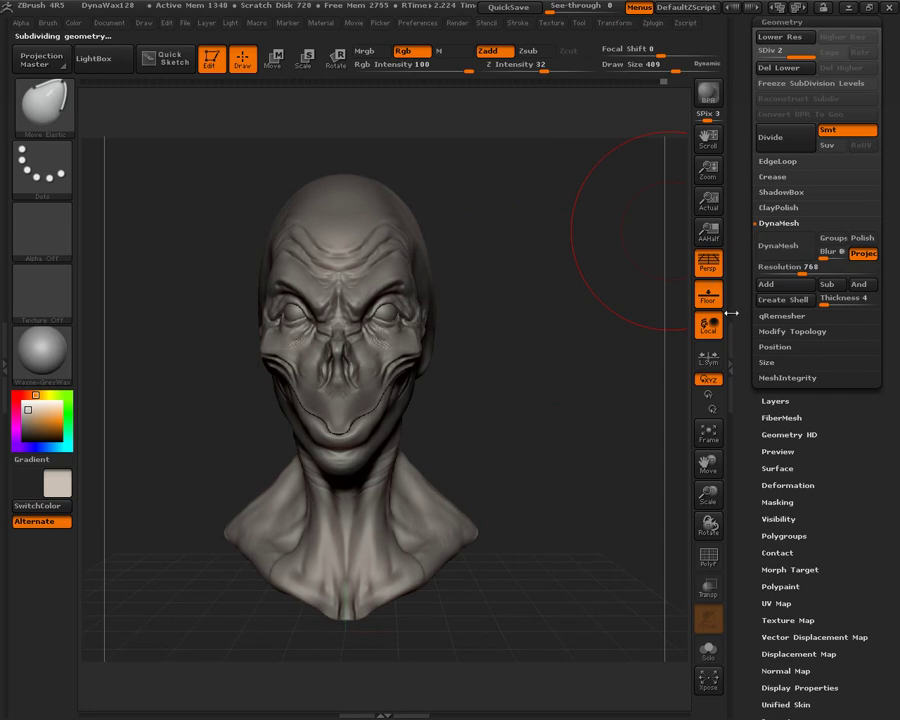
# Step: Examine the subdivided face up close with the tool tray hidden, set draw size 82 and bring the tray back
pyautogui.doubleClick(731, 312)
pyautogui.moveTo(677, 300); pyautogui.dragTo(636, 308)
pyautogui.keyDown('alt'); pyautogui.moveTo(673, 310); pyautogui.dragTo(651, 372); pyautogui.keyUp('alt')
pyautogui.moveTo(617, 288); pyautogui.dragTo(560, 209)
pyautogui.moveTo(682, 82); pyautogui.dragTo(636, 74)
pyautogui.press('shift')
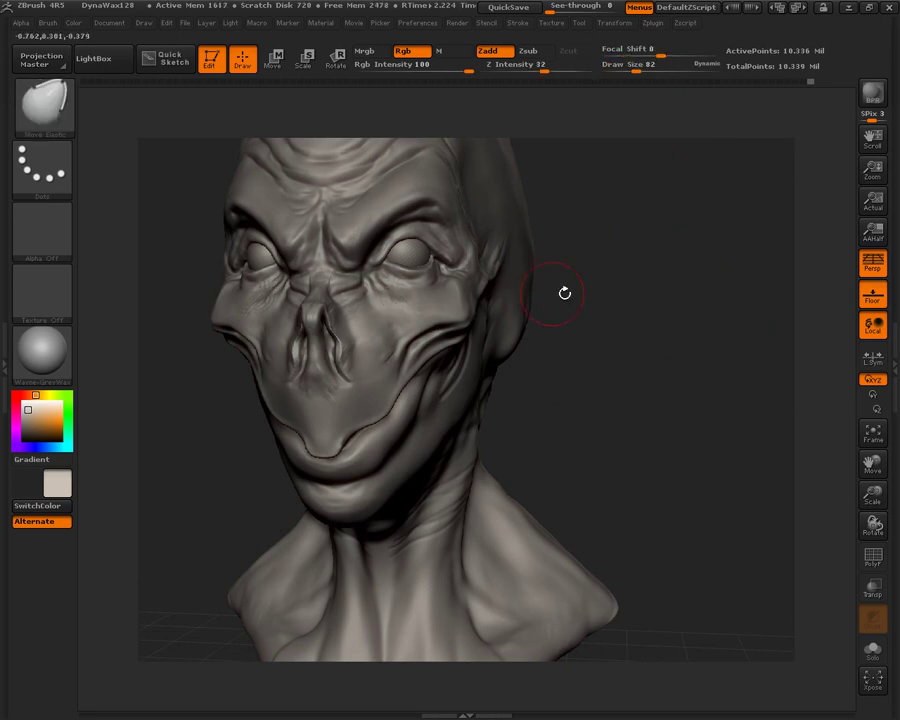
pyautogui.click(895, 336)
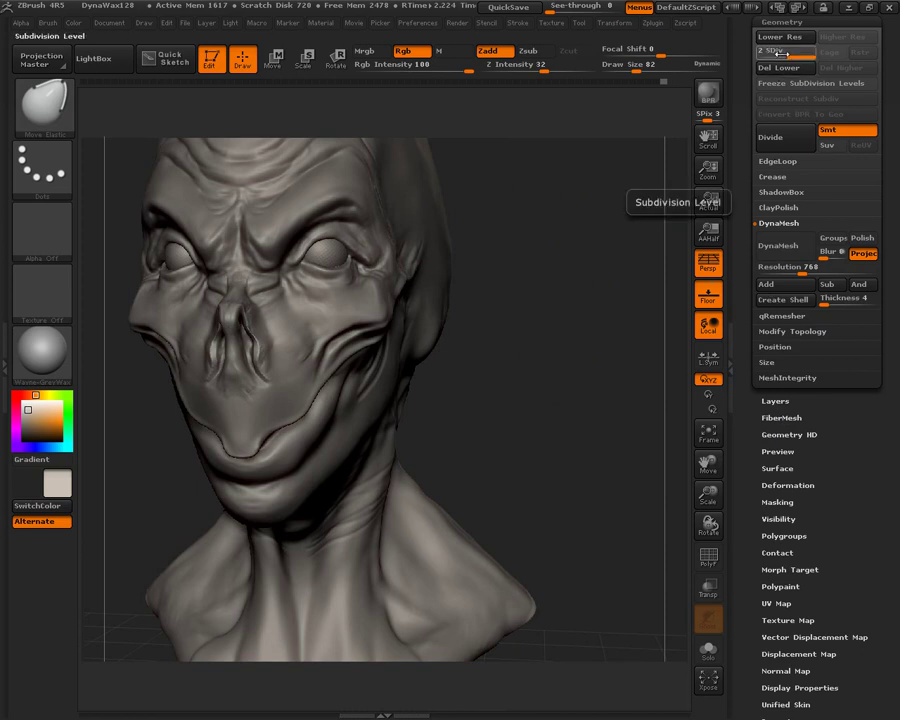
# Step: Step the bust down to subdivision level 1
pyautogui.press('ctrl')
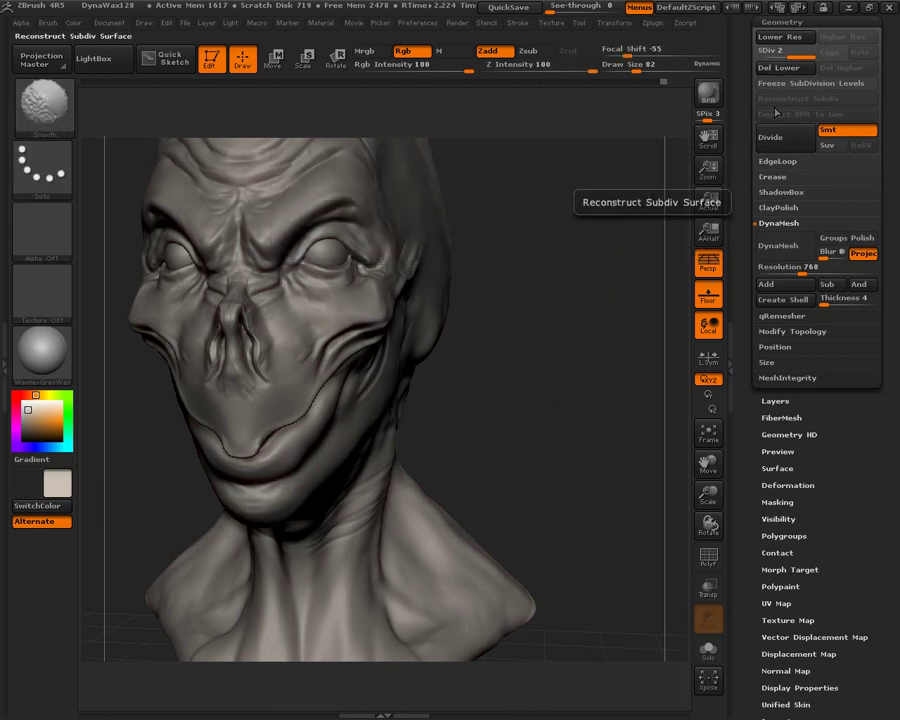
pyautogui.hotkey('shift', 'd')
pyautogui.moveTo(529, 233)
pyautogui.mouseDown()
pyautogui.moveTo(524, 262)
pyautogui.moveTo(438, 234)
pyautogui.mouseUp()
# Step: Carve fine wrinkles around the eyes and across the nose bridge with the Dam_Standard brush at draw size 20, smoothing where needed
pyautogui.click(42, 105)
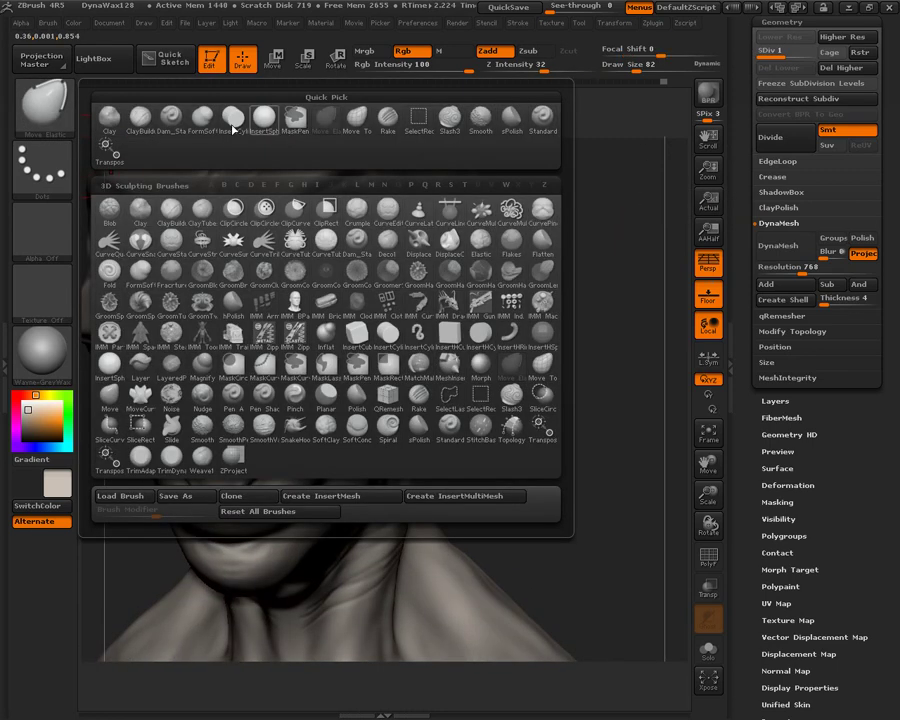
pyautogui.click(169, 124)
pyautogui.moveTo(633, 67); pyautogui.dragTo(619, 67)
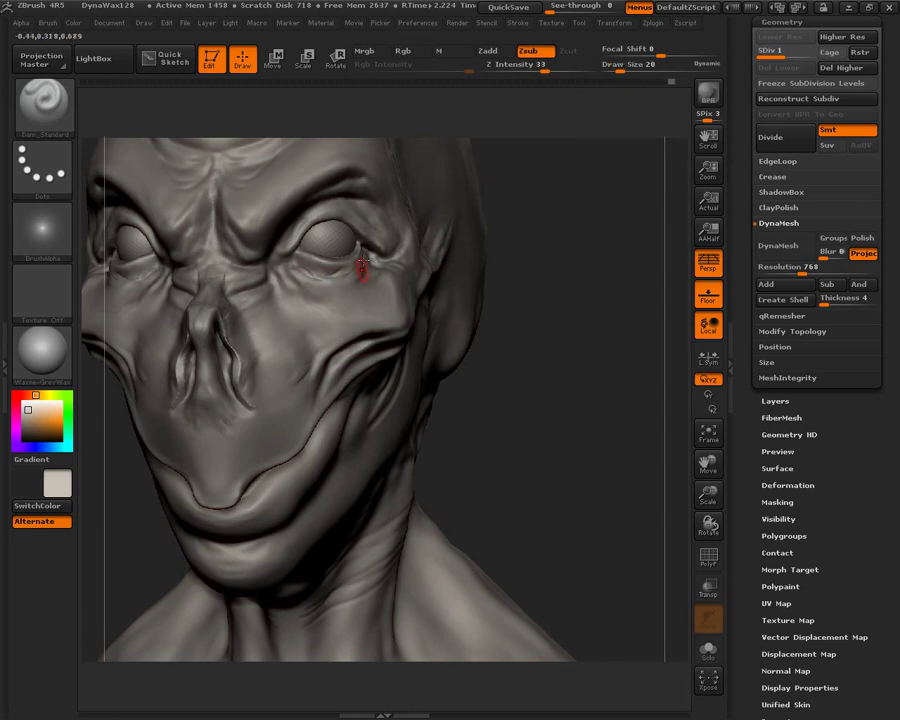
pyautogui.moveTo(557, 336); pyautogui.dragTo(375, 243)
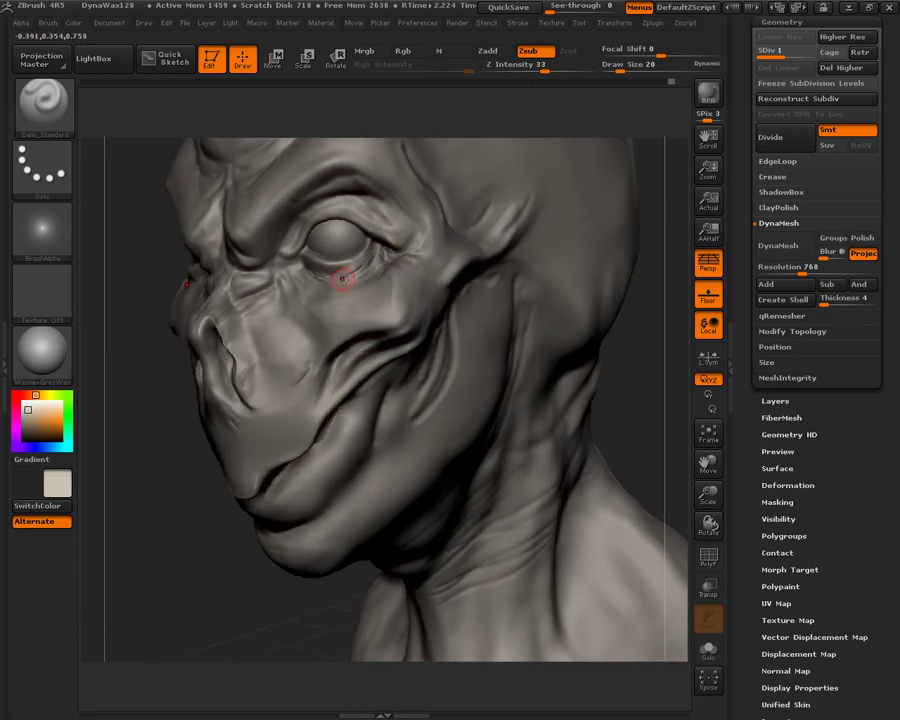
pyautogui.moveTo(163, 465); pyautogui.dragTo(327, 268)
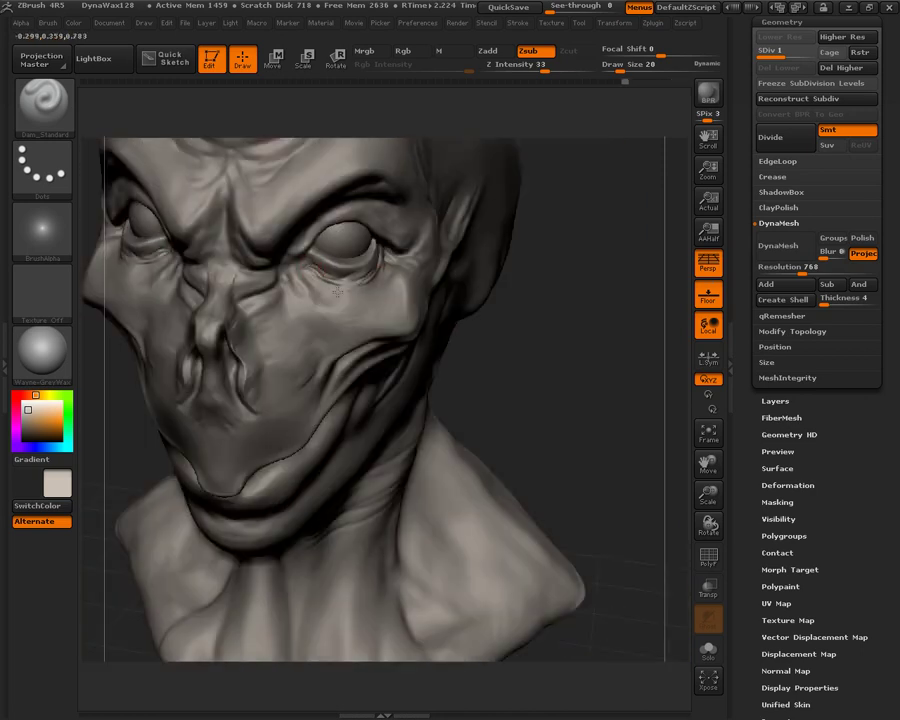
pyautogui.press('shift')
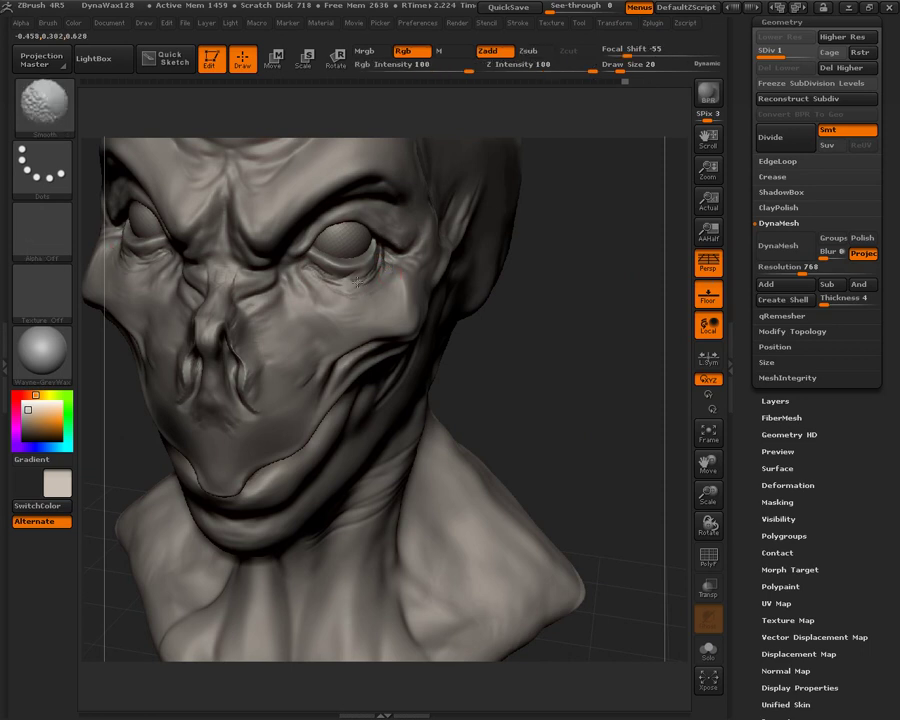
pyautogui.moveTo(569, 249)
pyautogui.mouseDown()
pyautogui.moveTo(551, 233)
pyautogui.moveTo(624, 214)
pyautogui.mouseUp()
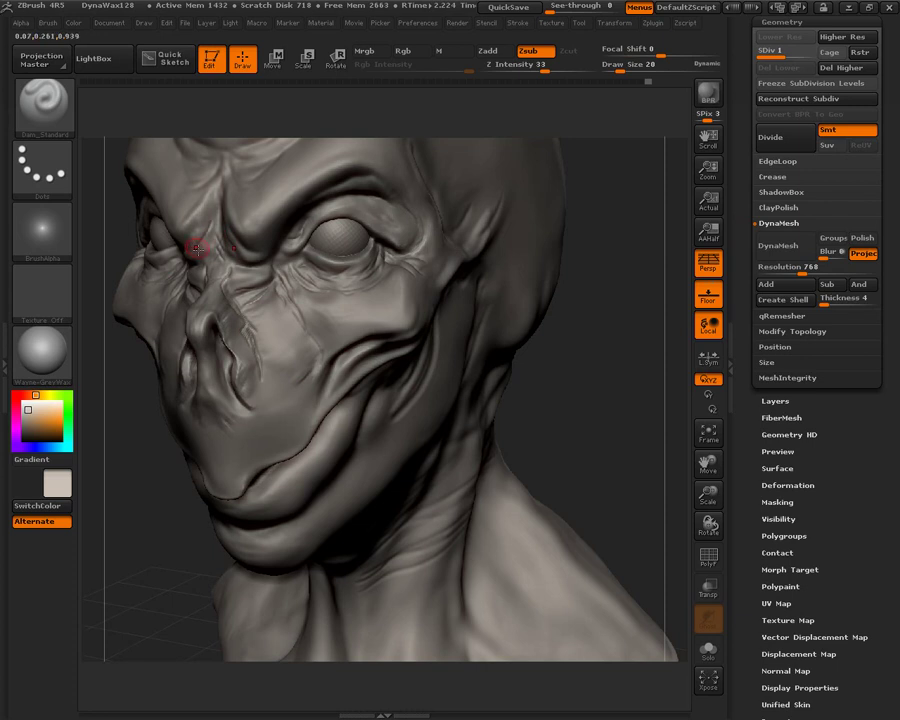
pyautogui.moveTo(149, 523)
pyautogui.mouseDown()
pyautogui.moveTo(195, 420)
pyautogui.moveTo(210, 345)
pyautogui.mouseUp()
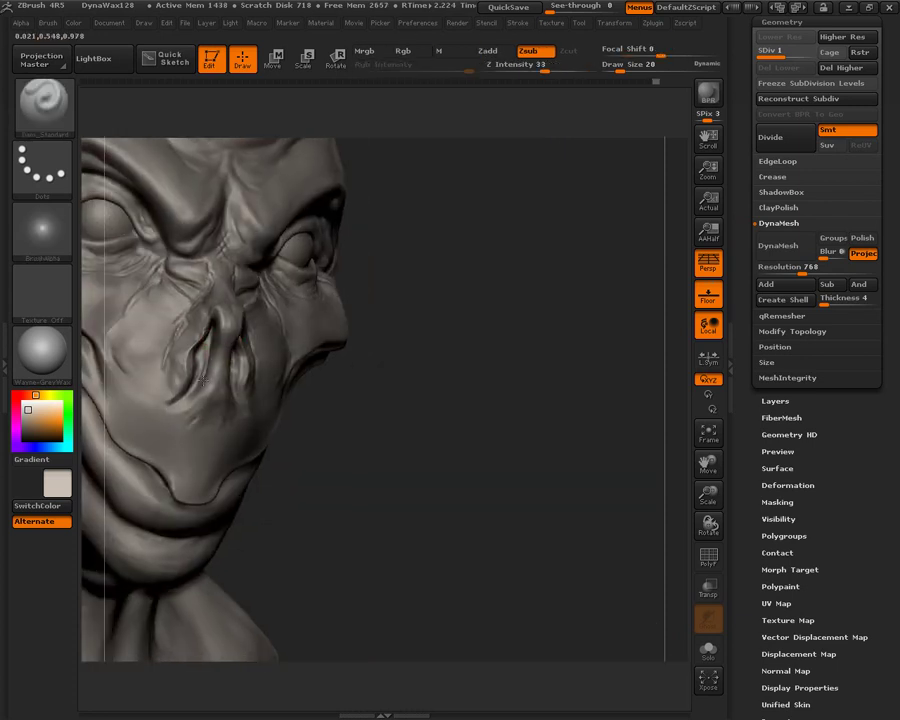
# Step: Mask the upper lip area at draw size 45 and invert the mask so only that area stays editable
pyautogui.moveTo(478, 363)
pyautogui.mouseDown()
pyautogui.moveTo(440, 331)
pyautogui.moveTo(454, 338)
pyautogui.moveTo(484, 326)
pyautogui.moveTo(492, 274)
pyautogui.moveTo(480, 279)
pyautogui.moveTo(492, 255)
pyautogui.moveTo(484, 264)
pyautogui.mouseUp()
pyautogui.moveTo(619, 64); pyautogui.dragTo(628, 66)
pyautogui.moveTo(264, 294)
pyautogui.keyDown('ctrl'); pyautogui.mouseDown()
pyautogui.moveTo(258, 286)
pyautogui.moveTo(270, 278)
pyautogui.moveTo(238, 330)
pyautogui.mouseUp(); pyautogui.keyUp('ctrl')
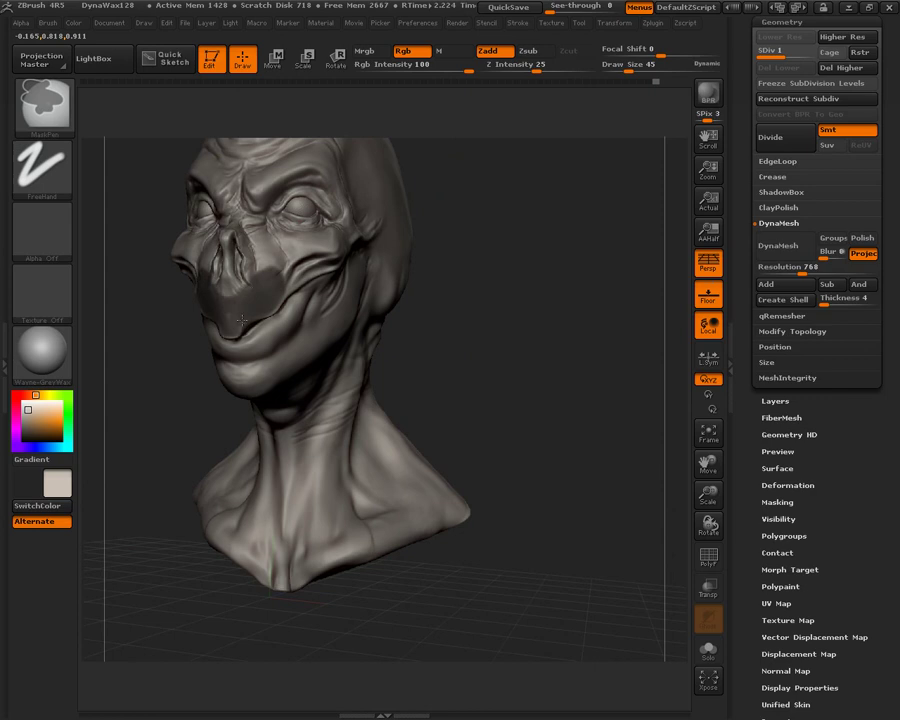
pyautogui.moveTo(232, 294)
pyautogui.keyDown('ctrl'); pyautogui.mouseDown()
pyautogui.moveTo(236, 284)
pyautogui.moveTo(238, 291)
pyautogui.mouseUp(); pyautogui.keyUp('ctrl')
pyautogui.keyDown('ctrl'); pyautogui.click(456, 255); pyautogui.keyUp('ctrl')
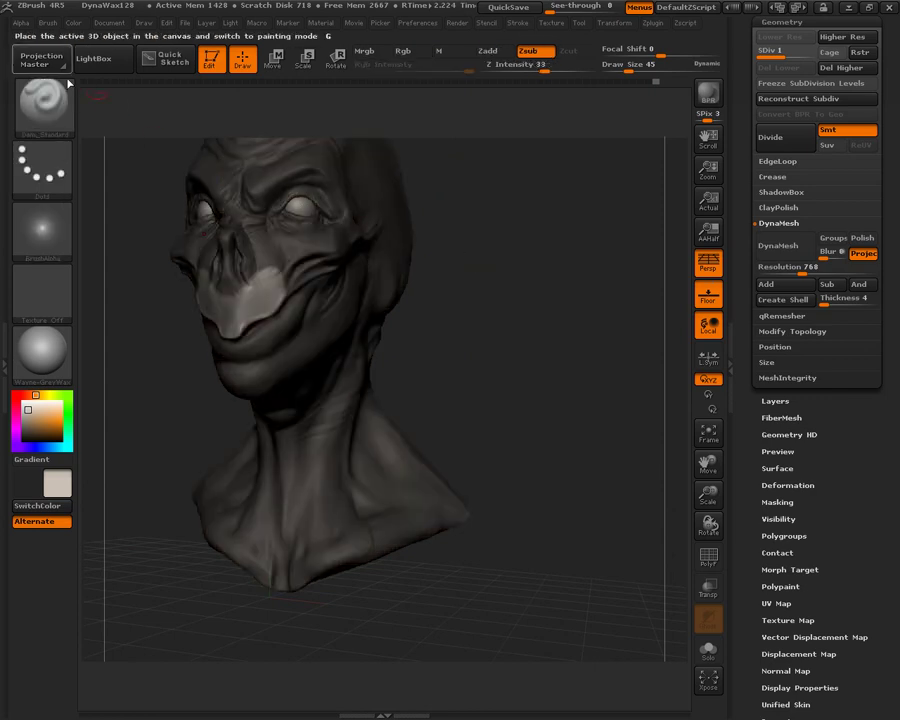
# Step: Build up the unmasked upper lip area with the FormSoft brush at draw size 370, smooth it and clear the mask
pyautogui.click(48, 104)
pyautogui.click(202, 116)
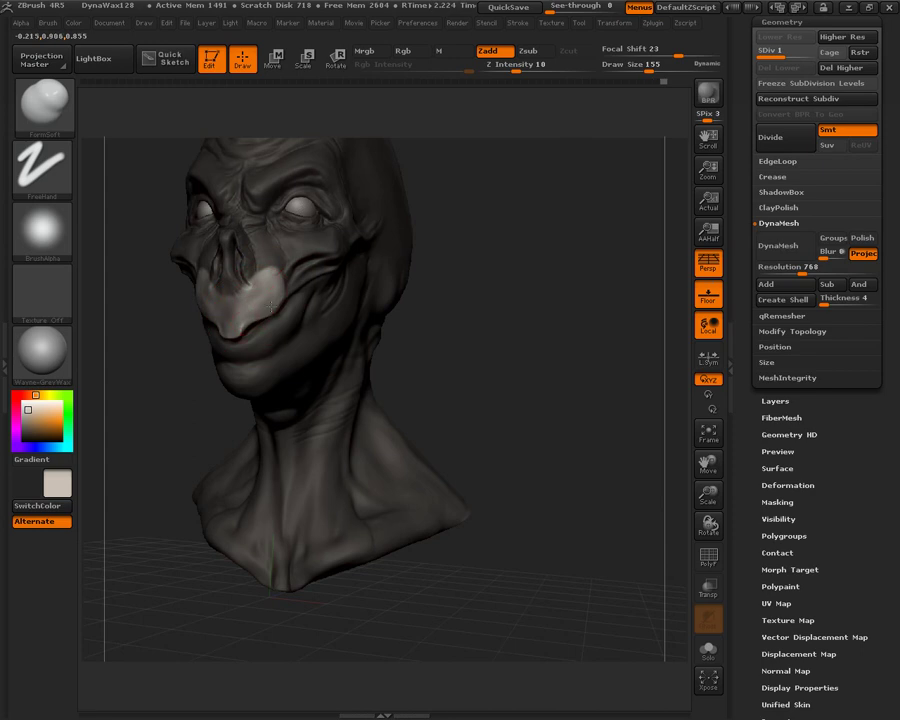
pyautogui.moveTo(653, 67); pyautogui.dragTo(672, 68)
pyautogui.press('shift')
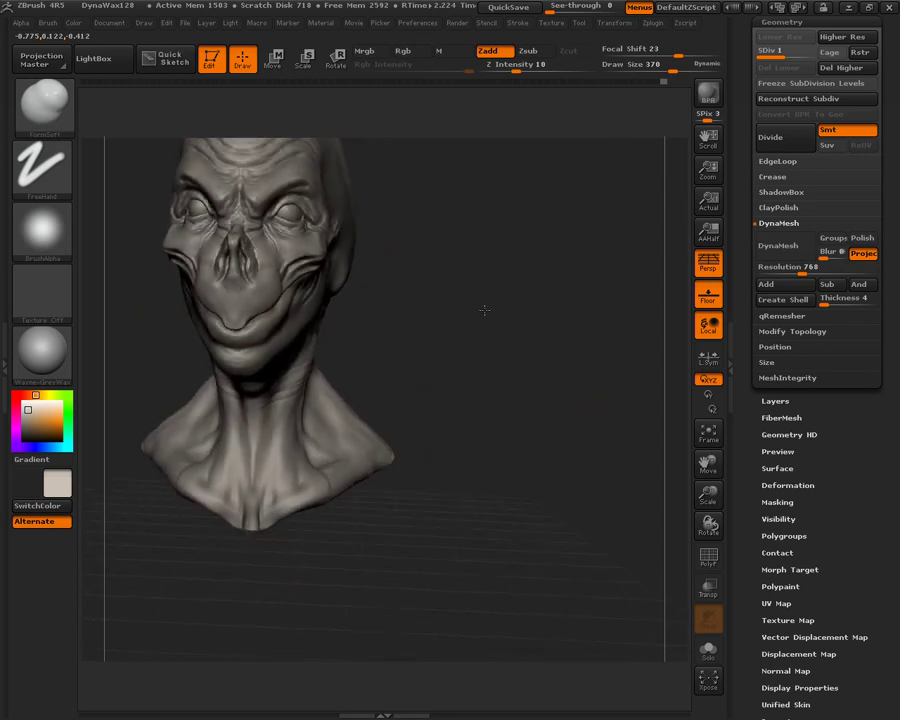
# Step: Mask the forehead at draw size 370, invert the mask and soften its edge
pyautogui.moveTo(520, 364)
pyautogui.mouseDown()
pyautogui.moveTo(522, 337)
pyautogui.moveTo(564, 398)
pyautogui.moveTo(538, 434)
pyautogui.moveTo(551, 405)
pyautogui.moveTo(535, 450)
pyautogui.mouseUp()
pyautogui.moveTo(276, 196)
pyautogui.keyDown('ctrl'); pyautogui.mouseDown()
pyautogui.moveTo(300, 202)
pyautogui.moveTo(300, 212)
pyautogui.moveTo(304, 190)
pyautogui.mouseUp(); pyautogui.keyUp('ctrl')
pyautogui.keyDown('ctrl'); pyautogui.click(490, 217); pyautogui.keyUp('ctrl')
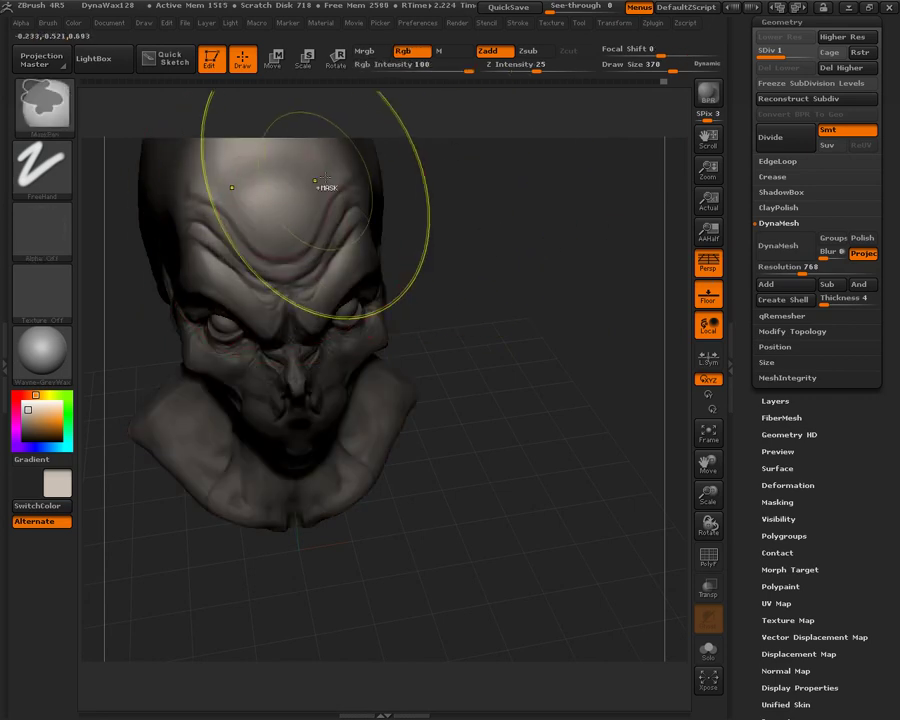
pyautogui.keyDown('ctrl'); pyautogui.click(306, 186); pyautogui.keyUp('ctrl')
# Step: Swell the unmasked forehead with FormSoft at draw size 244 and clear the mask
pyautogui.moveTo(521, 311); pyautogui.dragTo(374, 229)
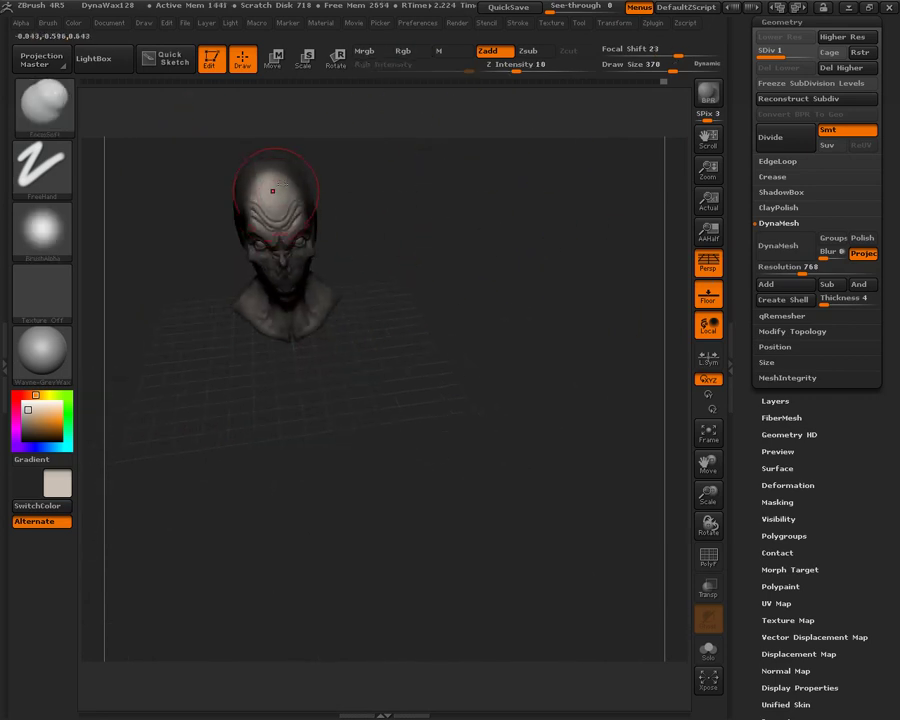
pyautogui.moveTo(670, 67); pyautogui.dragTo(676, 67)
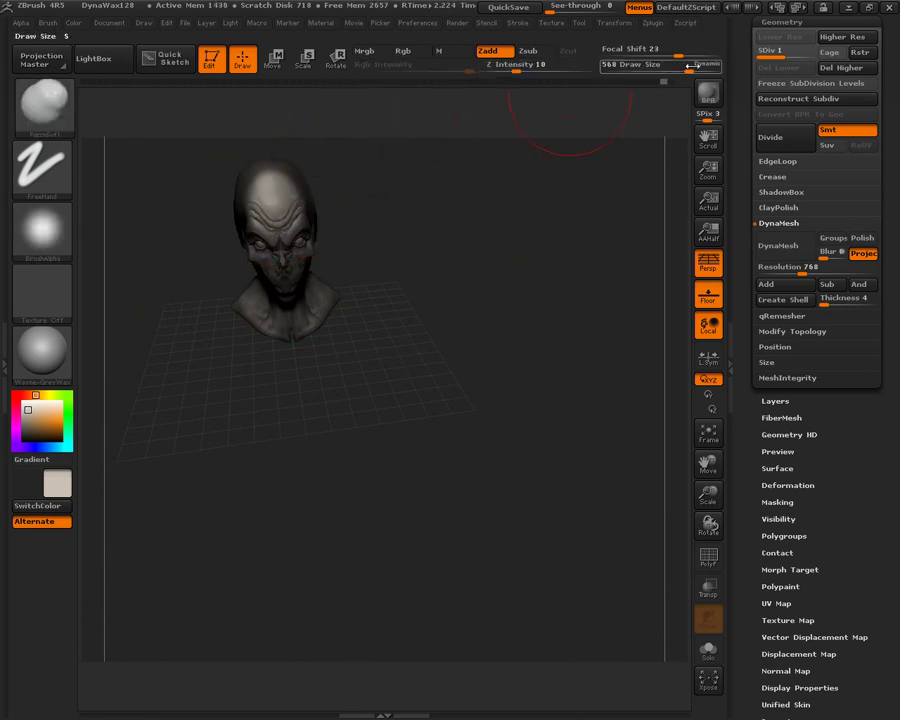
pyautogui.moveTo(689, 69); pyautogui.dragTo(702, 69)
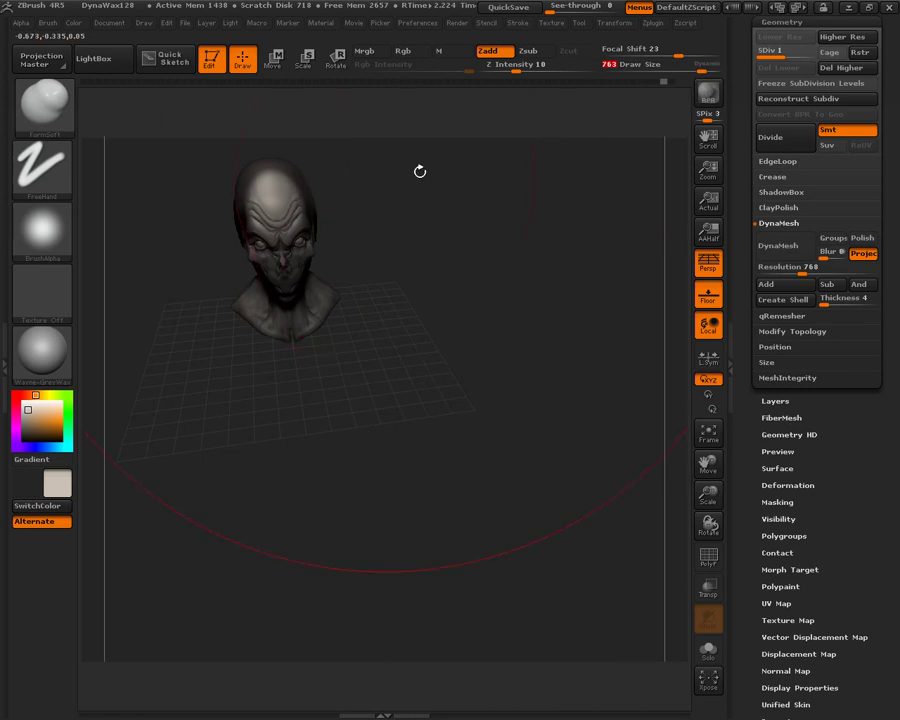
pyautogui.moveTo(694, 71); pyautogui.dragTo(661, 67)
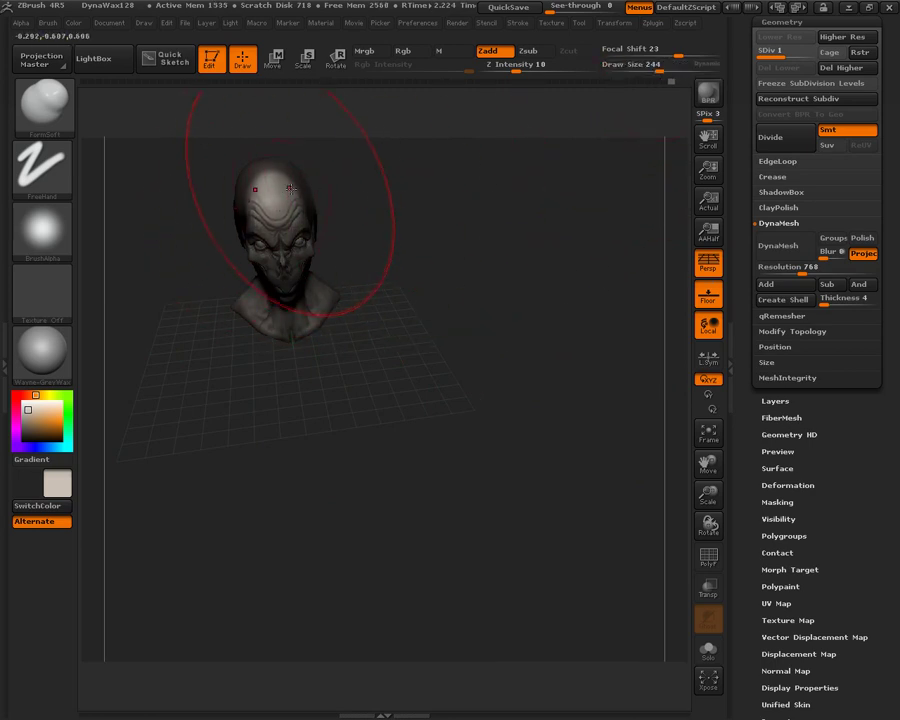
pyautogui.moveTo(470, 205)
pyautogui.mouseDown()
pyautogui.moveTo(523, 267)
pyautogui.moveTo(554, 344)
pyautogui.moveTo(524, 356)
pyautogui.moveTo(384, 345)
pyautogui.mouseUp()
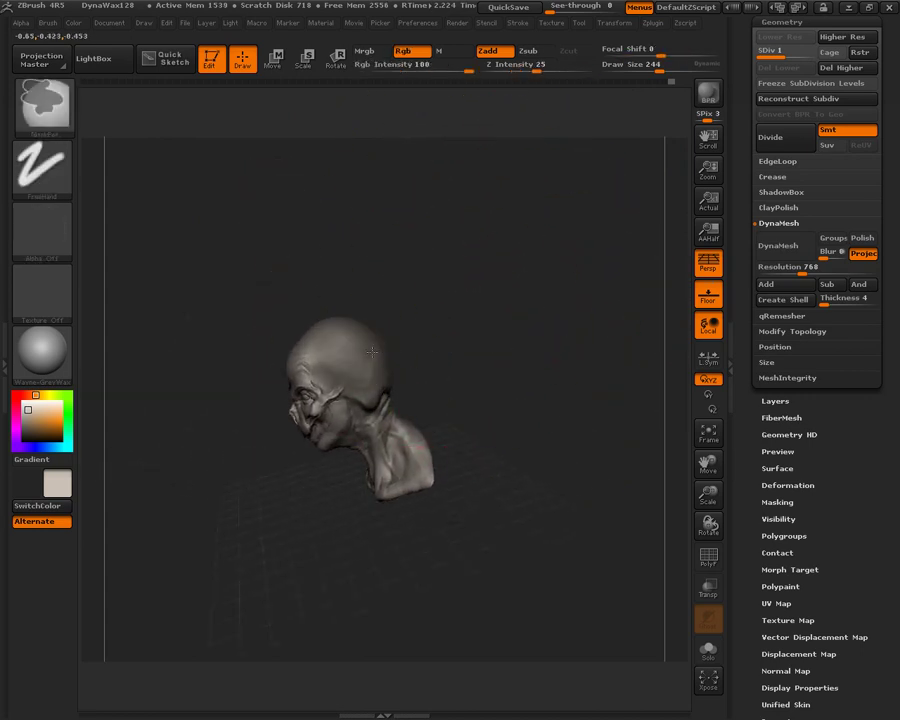
# Step: Mask the sides of the cranium at draw size 244 and invert the mask
pyautogui.moveTo(518, 243)
pyautogui.mouseDown()
pyautogui.moveTo(529, 301)
pyautogui.moveTo(610, 170)
pyautogui.mouseUp()
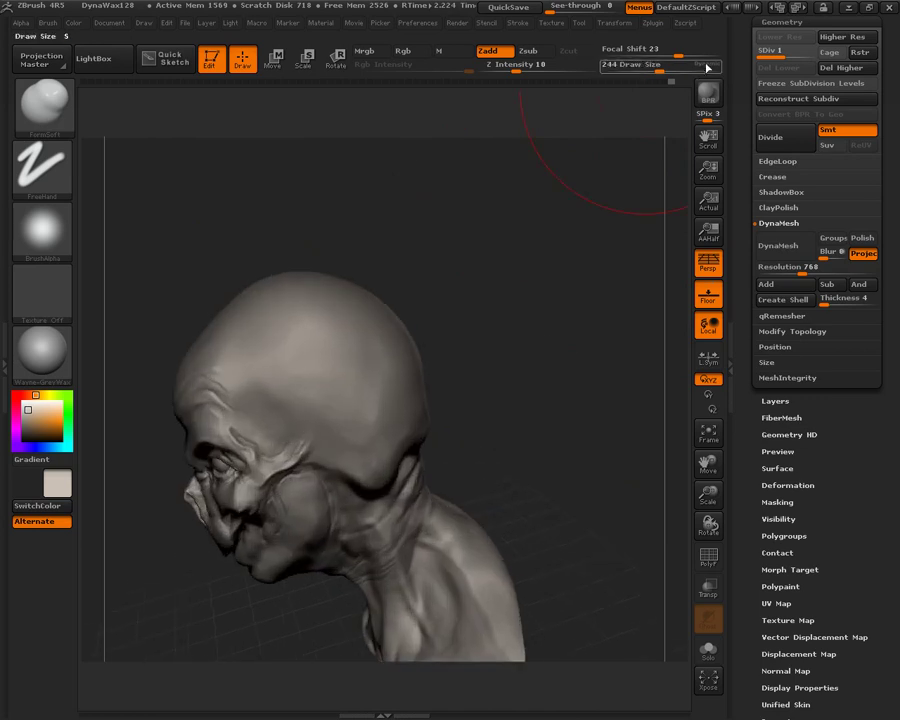
pyautogui.moveTo(359, 378)
pyautogui.keyDown('ctrl'); pyautogui.mouseDown()
pyautogui.moveTo(375, 340)
pyautogui.moveTo(395, 375)
pyautogui.moveTo(410, 350)
pyautogui.mouseUp(); pyautogui.keyUp('ctrl')
pyautogui.moveTo(500, 345)
pyautogui.mouseDown()
pyautogui.moveTo(516, 340)
pyautogui.moveTo(480, 320)
pyautogui.moveTo(438, 273)
pyautogui.moveTo(340, 250)
pyautogui.moveTo(360, 220)
pyautogui.moveTo(400, 376)
pyautogui.moveTo(362, 434)
pyautogui.moveTo(458, 402)
pyautogui.moveTo(323, 461)
pyautogui.mouseUp()
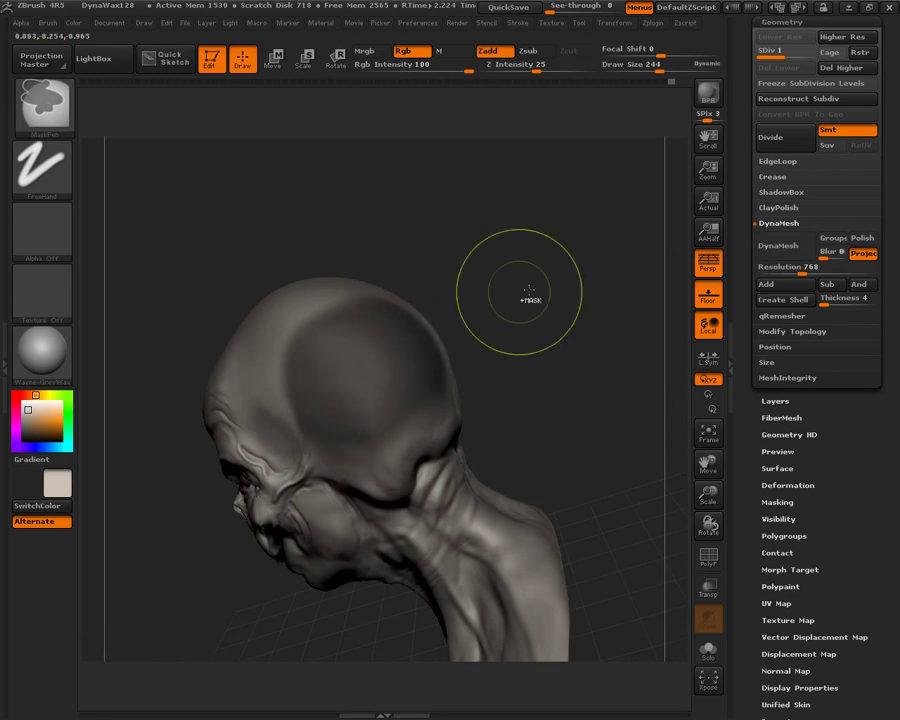
pyautogui.keyDown('ctrl'); pyautogui.click(482, 311); pyautogui.keyUp('ctrl')
# Step: Bulge the unmasked sides of the cranium with FormSoft, smooth them and clear the mask
pyautogui.moveTo(603, 237); pyautogui.dragTo(560, 250)
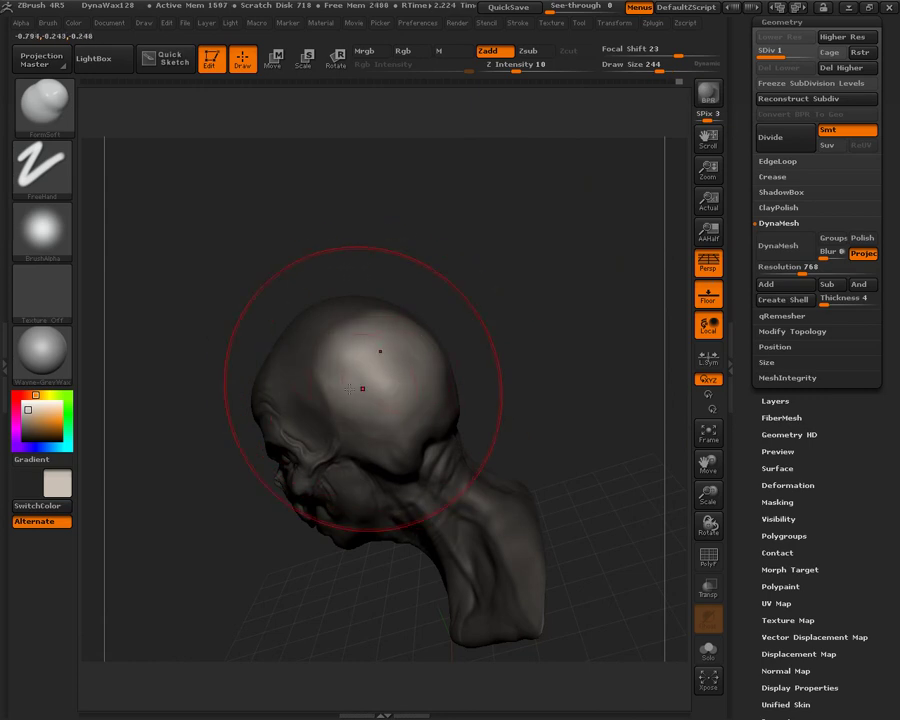
pyautogui.press('shift')
pyautogui.moveTo(518, 265)
pyautogui.mouseDown()
pyautogui.moveTo(625, 352)
pyautogui.moveTo(518, 325)
pyautogui.moveTo(564, 318)
pyautogui.moveTo(552, 327)
pyautogui.moveTo(532, 279)
pyautogui.moveTo(546, 328)
pyautogui.moveTo(514, 281)
pyautogui.mouseUp()
pyautogui.press('f')
# Step: Build up the folds and muscles on the back and sides of the neck with FormSoft at draw size 65
pyautogui.moveTo(659, 68); pyautogui.dragTo(633, 68)
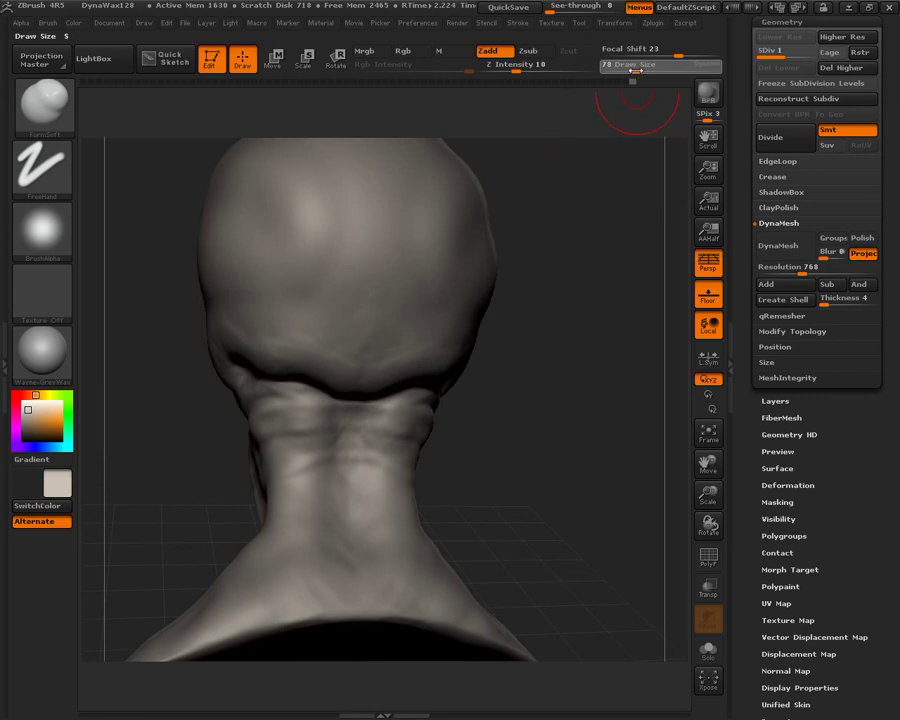
pyautogui.moveTo(500, 440)
pyautogui.mouseDown()
pyautogui.moveTo(516, 376)
pyautogui.moveTo(418, 277)
pyautogui.moveTo(300, 293)
pyautogui.mouseUp()
pyautogui.moveTo(445, 311)
pyautogui.mouseDown()
pyautogui.moveTo(298, 314)
pyautogui.moveTo(365, 335)
pyautogui.moveTo(440, 335)
pyautogui.mouseUp()
pyautogui.moveTo(517, 358)
pyautogui.mouseDown()
pyautogui.moveTo(385, 281)
pyautogui.moveTo(412, 262)
pyautogui.mouseUp()
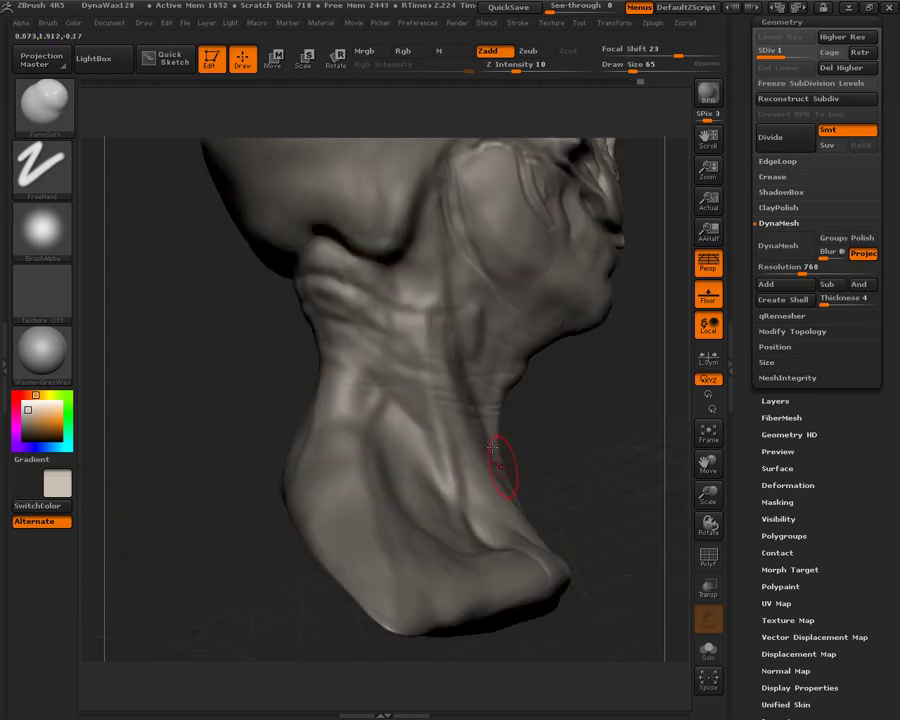
pyautogui.moveTo(394, 372); pyautogui.dragTo(398, 416)
pyautogui.moveTo(574, 425)
pyautogui.mouseDown()
pyautogui.moveTo(600, 404)
pyautogui.moveTo(594, 328)
pyautogui.mouseUp()
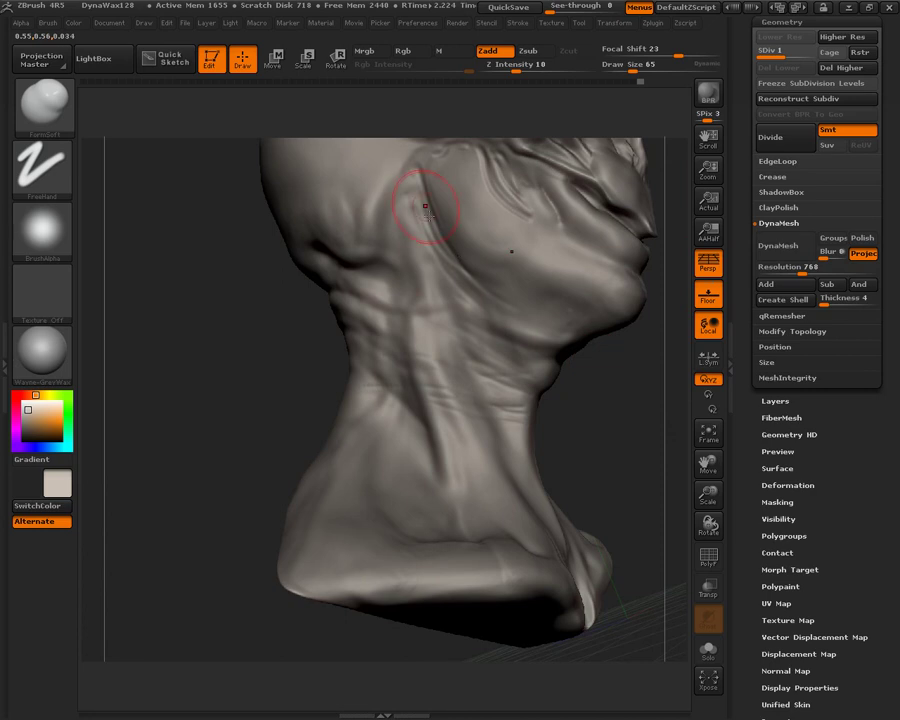
pyautogui.moveTo(613, 346)
pyautogui.mouseDown()
pyautogui.moveTo(422, 308)
pyautogui.moveTo(308, 513)
pyautogui.mouseUp()
# Step: Rake the skin above the outer eye corner at draw size 19 and smooth the strokes
pyautogui.moveTo(632, 71); pyautogui.dragTo(620, 71)
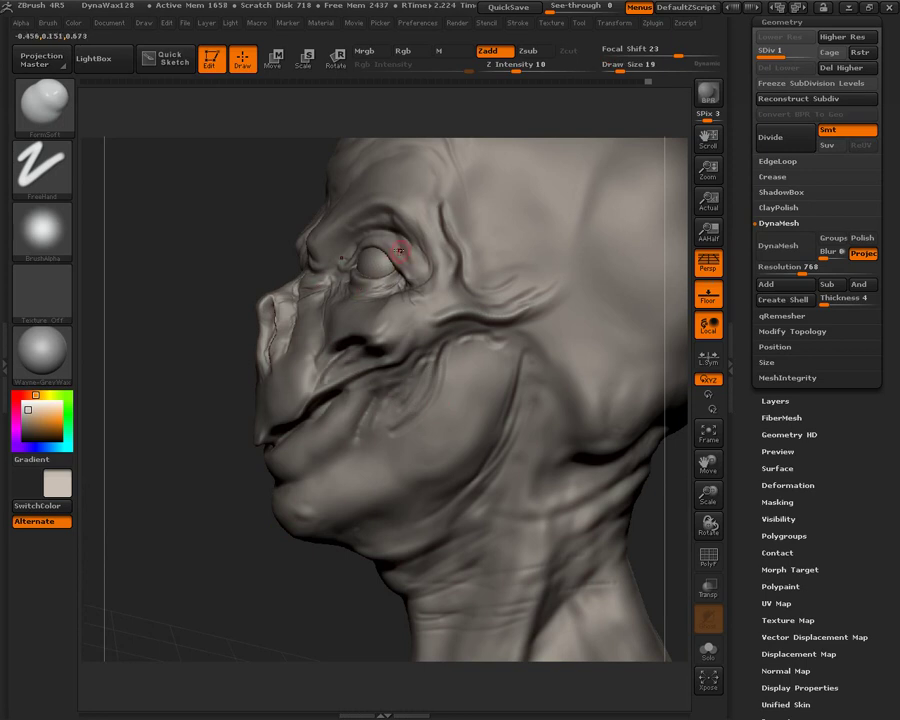
pyautogui.press('b')
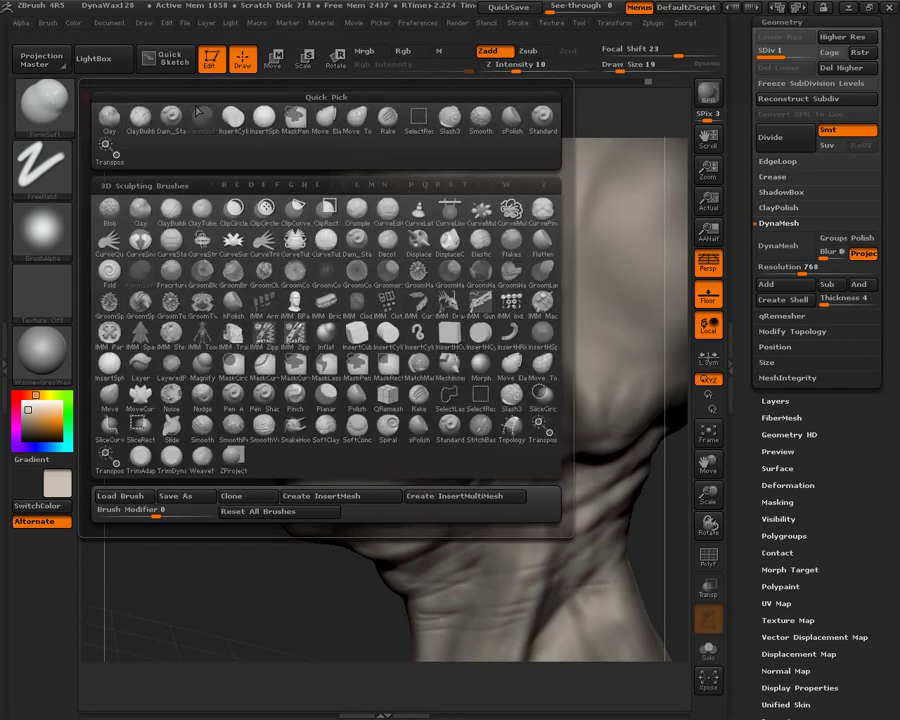
pyautogui.click(279, 84)
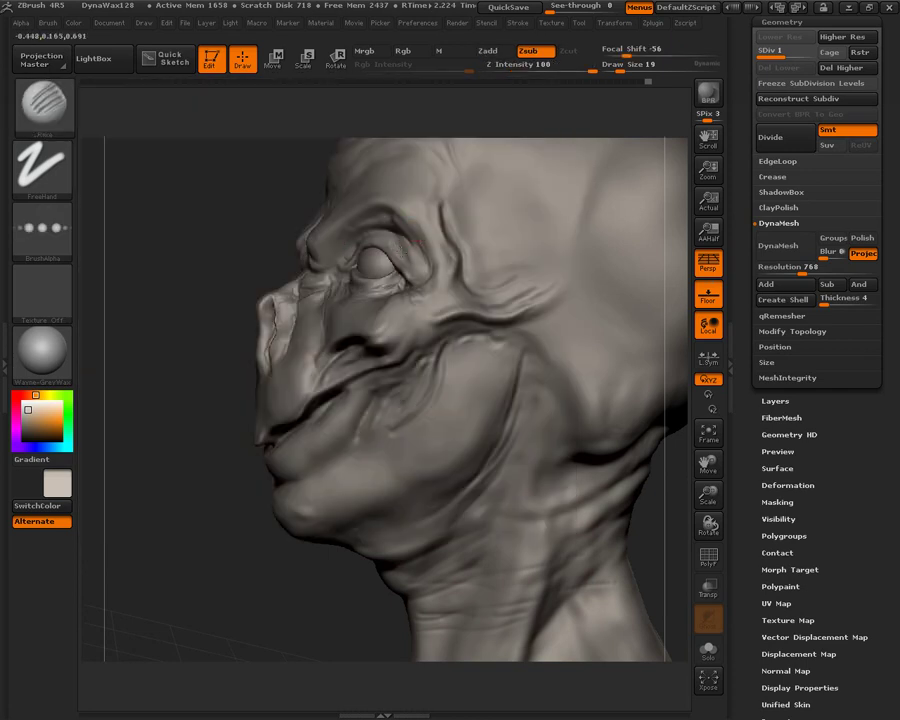
pyautogui.press('shift')
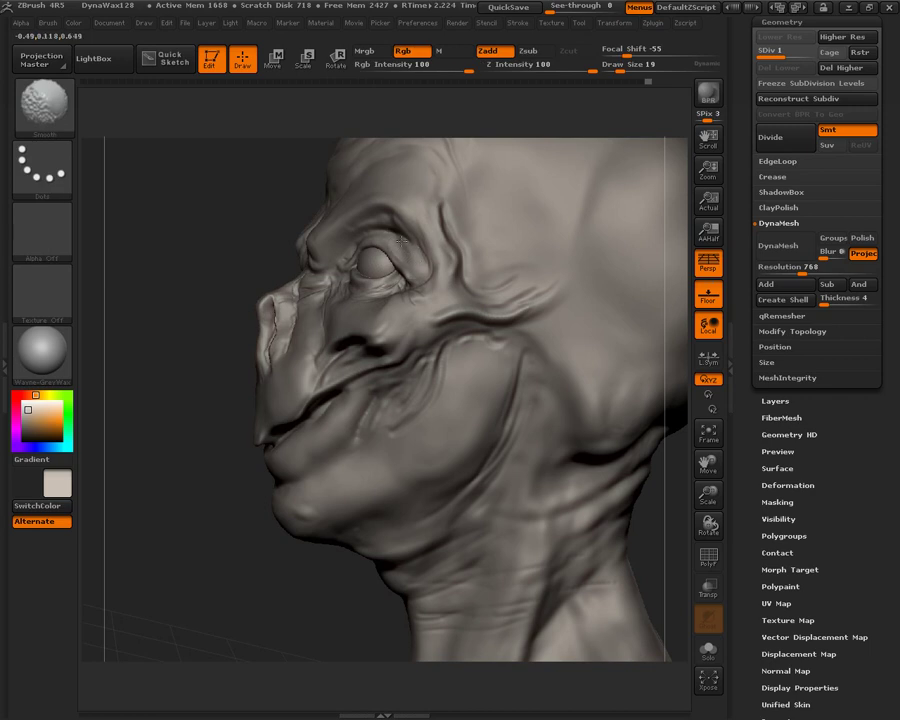
# Step: Polish the skin around the outer eye socket with the sPolish brush at Z Intensity 49 and draw size 47
pyautogui.click(35, 125)
pyautogui.click(510, 123)
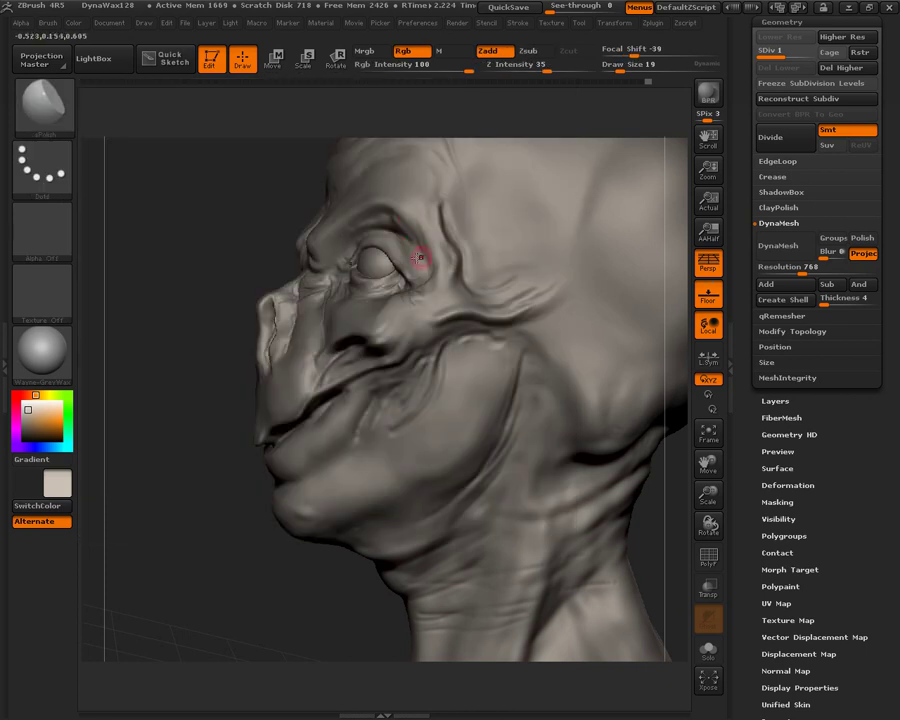
pyautogui.click(637, 69)
pyautogui.click(559, 69)
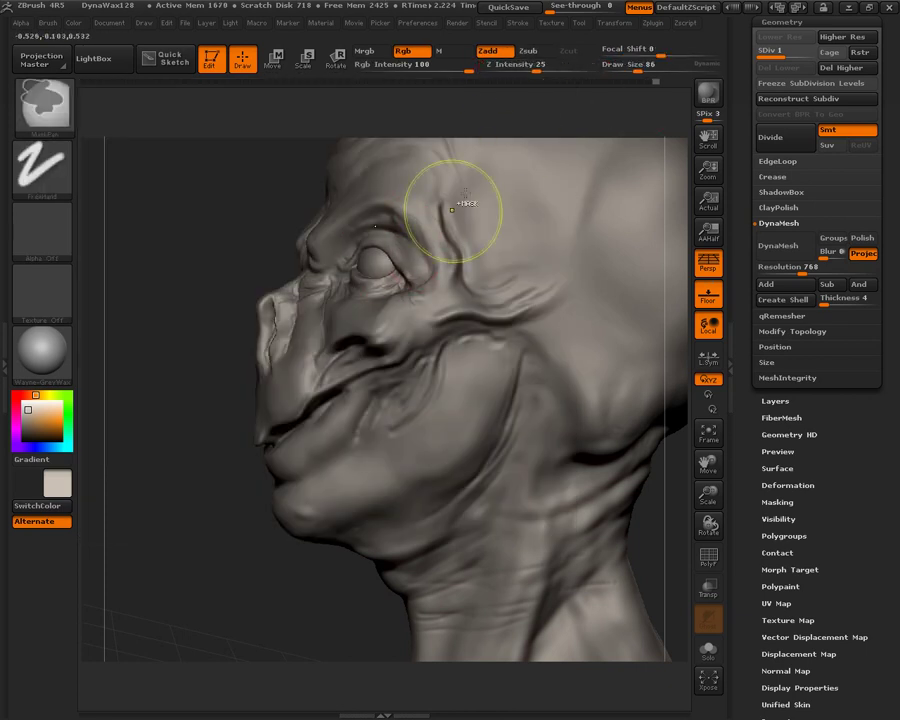
pyautogui.click(627, 69)
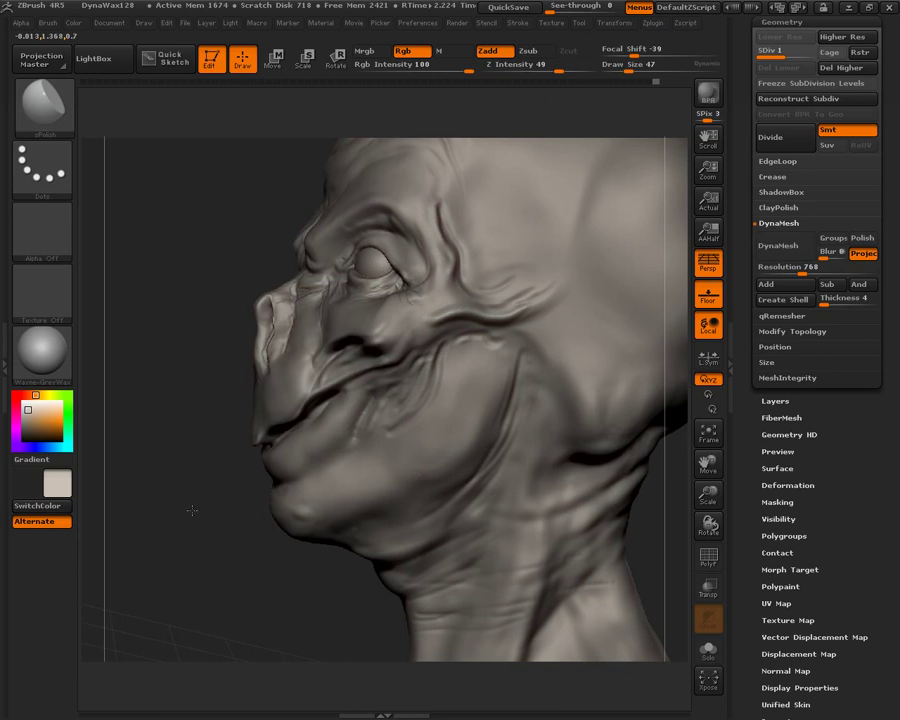
# Step: Render the whole bust from the front with Best-Preview Render and bring up the render settings
pyautogui.keyDown('alt'); pyautogui.moveTo(202, 516); pyautogui.dragTo(240, 430); pyautogui.keyUp('alt')
pyautogui.moveTo(657, 412); pyautogui.dragTo(591, 440)
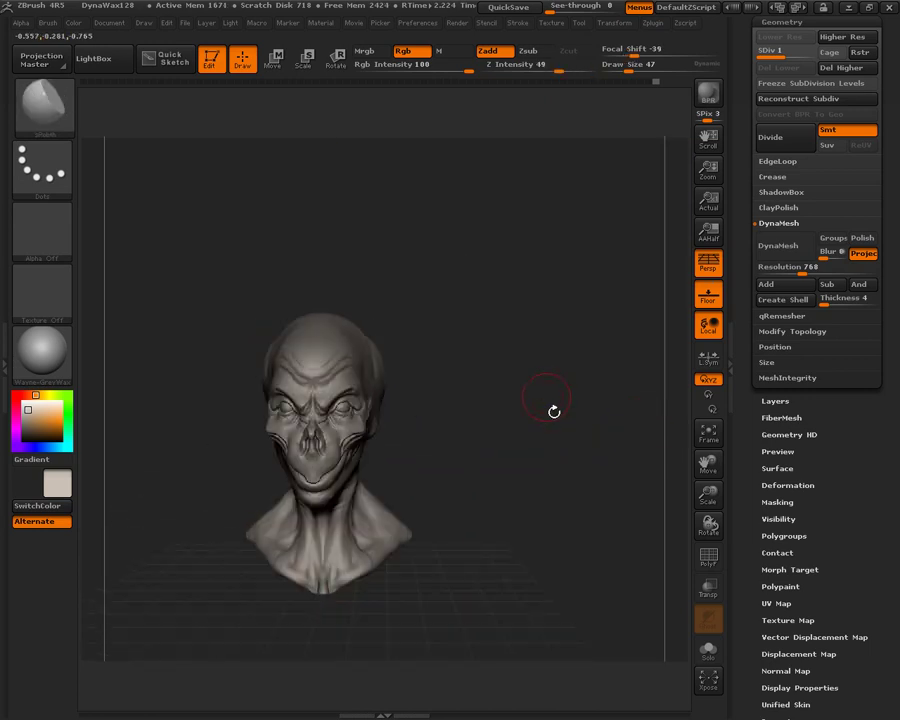
pyautogui.keyDown('alt'); pyautogui.moveTo(545, 387); pyautogui.dragTo(598, 312); pyautogui.keyUp('alt')
pyautogui.moveTo(583, 390)
pyautogui.mouseDown()
pyautogui.moveTo(597, 403)
pyautogui.moveTo(586, 402)
pyautogui.mouseUp()
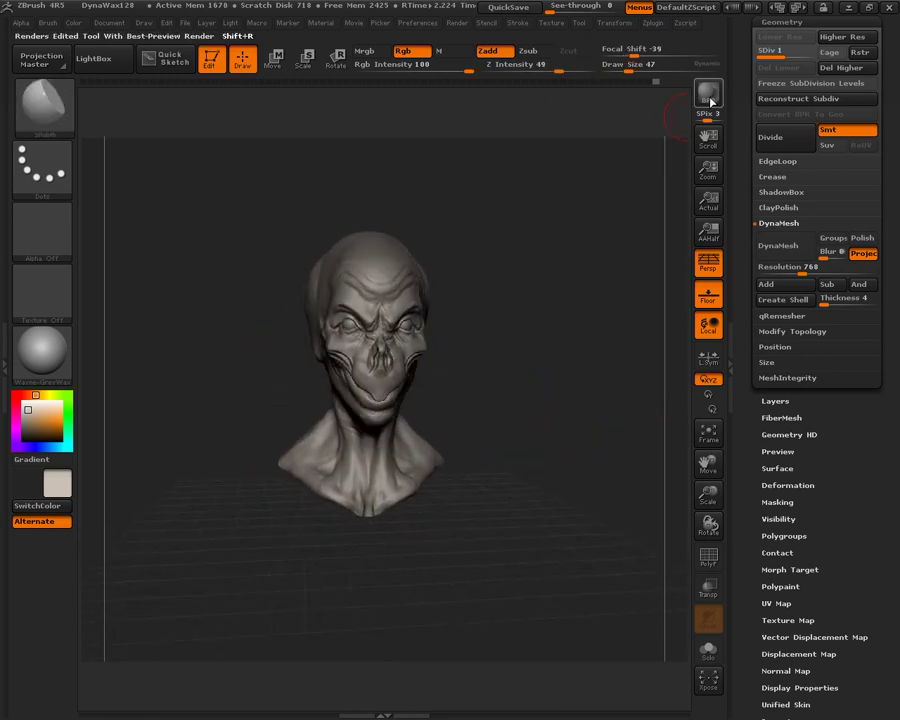
pyautogui.click(711, 102)
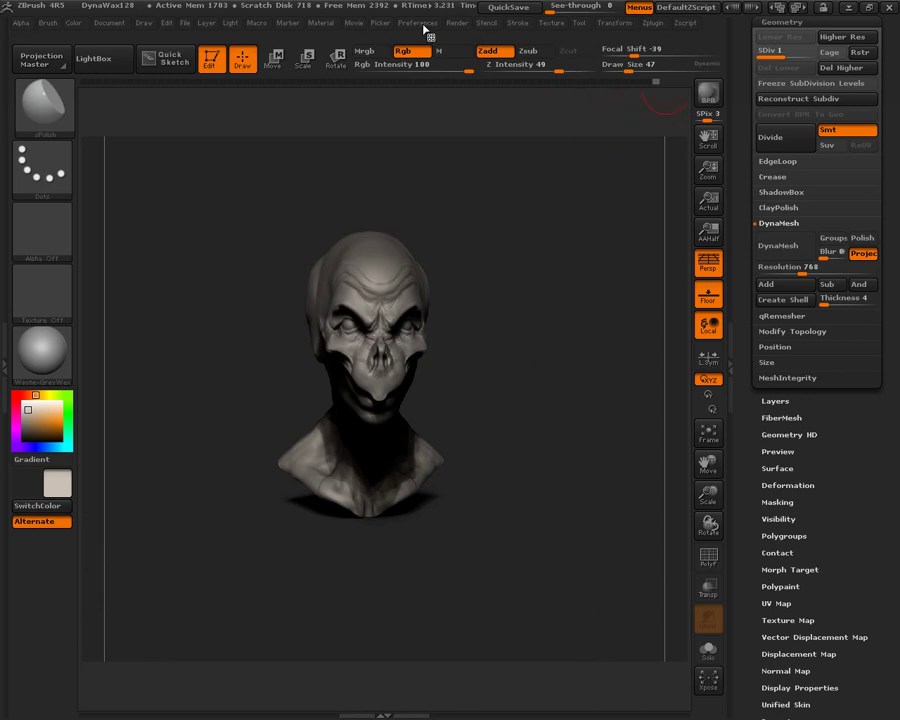
pyautogui.moveTo(457, 32)
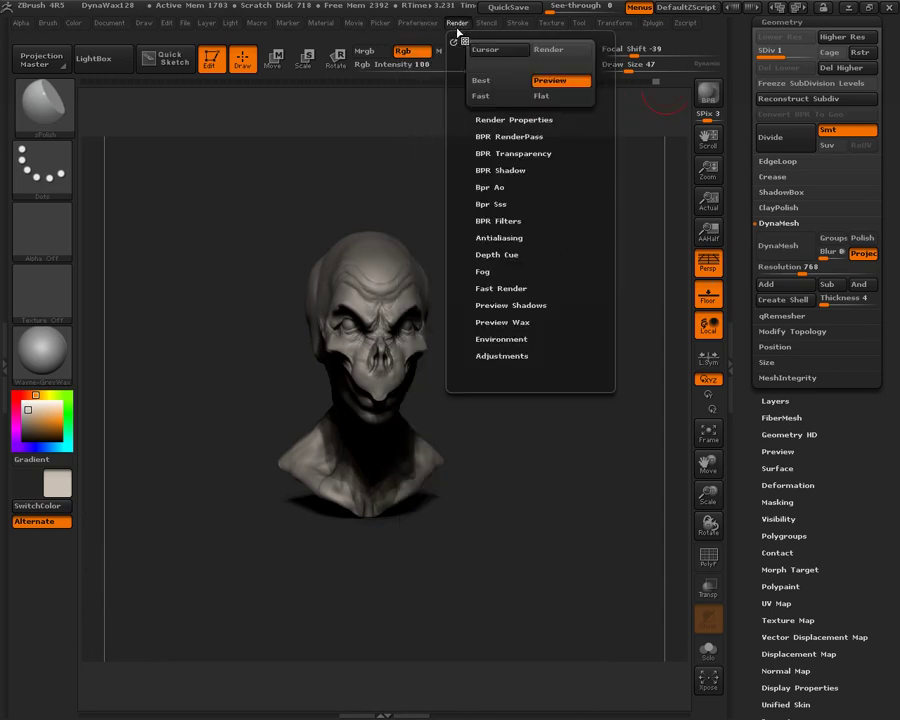
# Step: Bring up the BPR Shadow settings and render the whole bust from the front with BPR
pyautogui.click(499, 172)
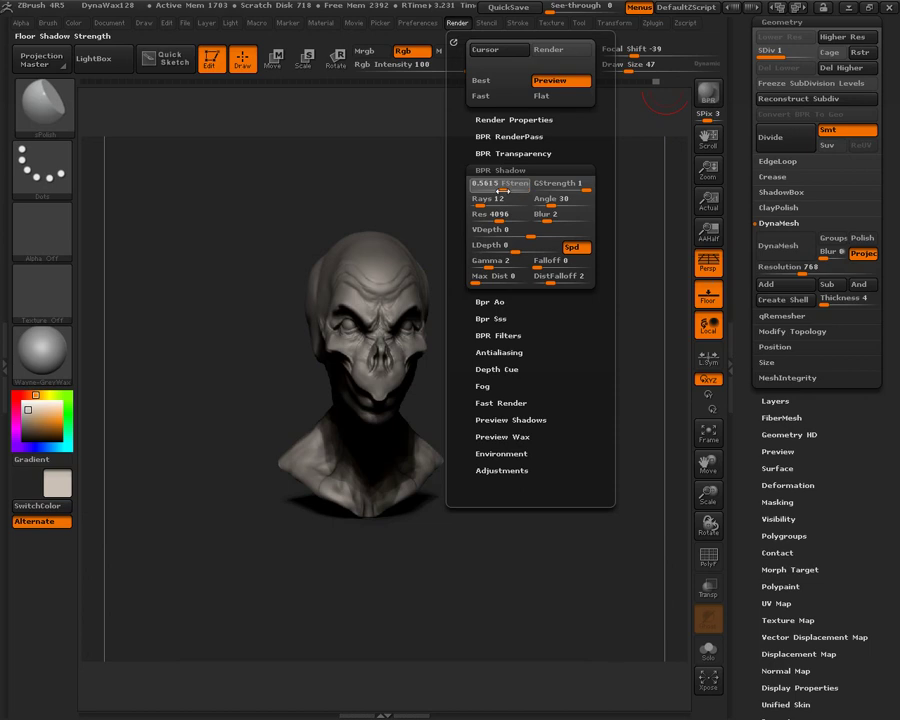
pyautogui.click(708, 93)
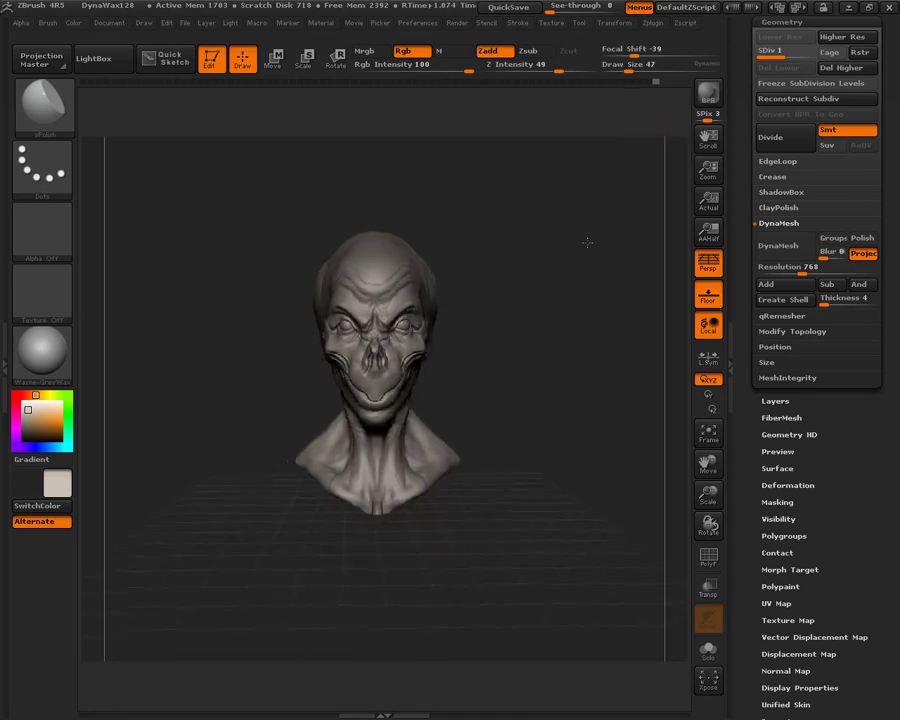
pyautogui.click(706, 94)
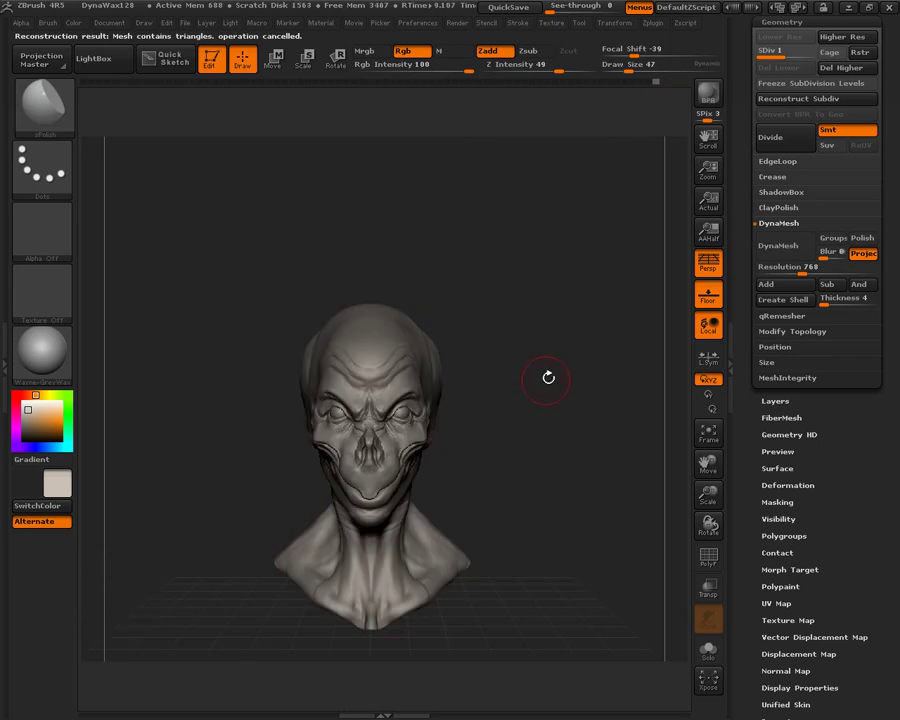
# Step: Mask the head down to the upper neck and work the mask edge around the neck at draw size 264
pyautogui.keyDown('alt'); pyautogui.moveTo(546, 376); pyautogui.dragTo(546, 336); pyautogui.keyUp('alt')
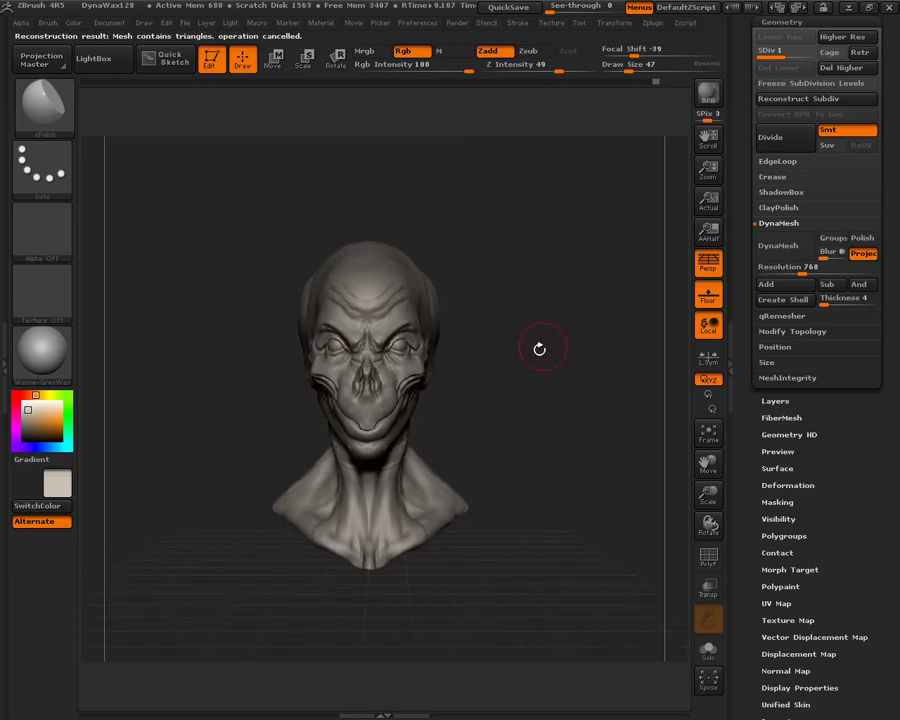
pyautogui.moveTo(593, 281); pyautogui.dragTo(488, 284)
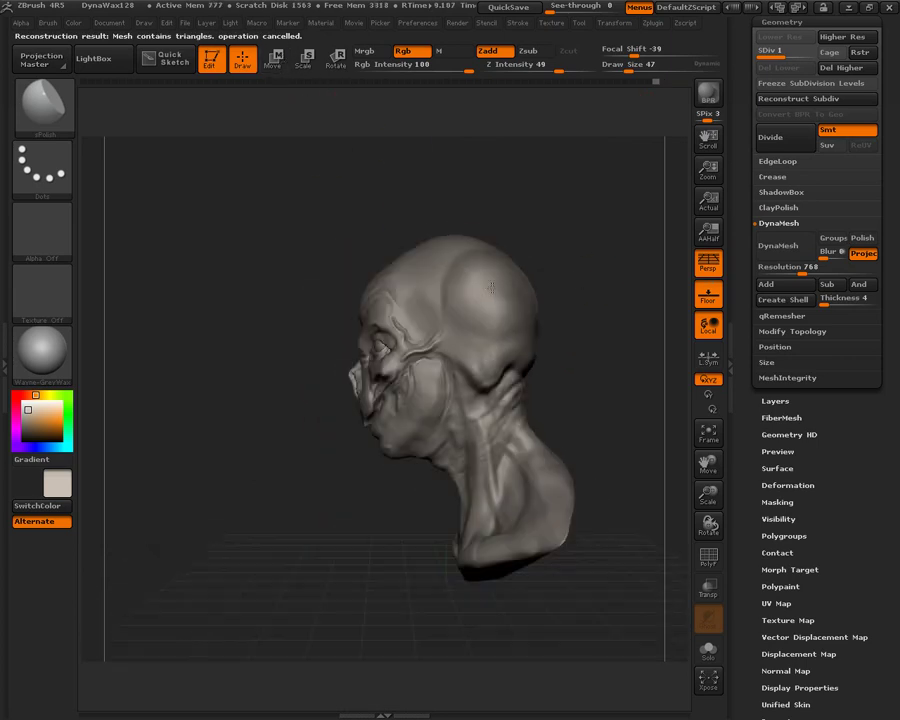
pyautogui.press('ctrl')
pyautogui.keyDown('ctrl'); pyautogui.moveTo(592, 197); pyautogui.dragTo(613, 206); pyautogui.keyUp('ctrl')
pyautogui.keyDown('ctrl'); pyautogui.moveTo(235, 158); pyautogui.dragTo(590, 366); pyautogui.keyUp('ctrl')
pyautogui.keyDown('ctrl'); pyautogui.moveTo(200, 219); pyautogui.dragTo(447, 461); pyautogui.keyUp('ctrl')
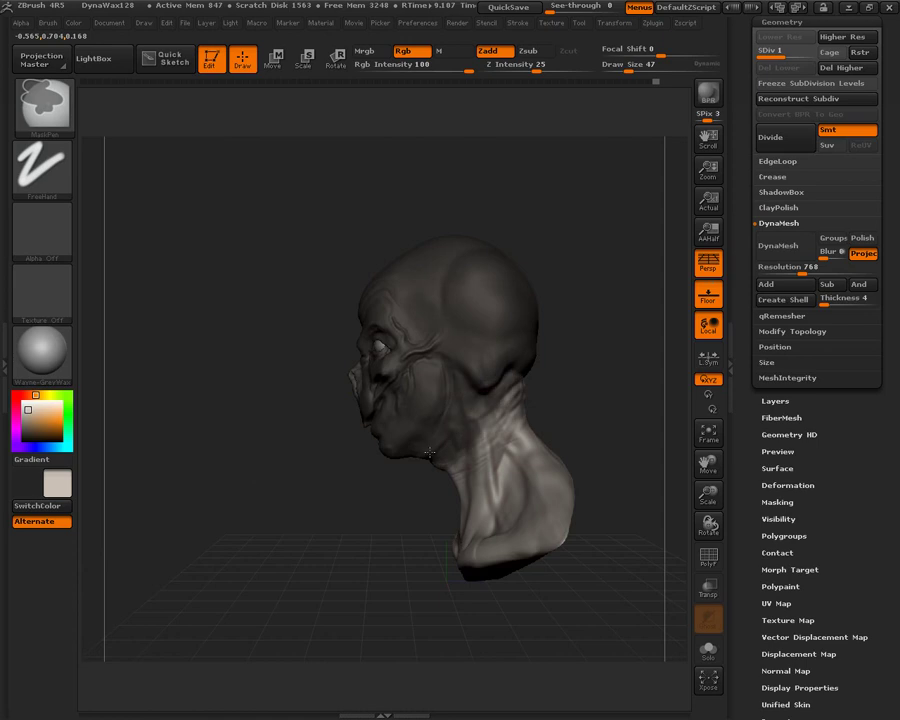
pyautogui.keyDown('shift'); pyautogui.moveTo(614, 327); pyautogui.dragTo(500, 385); pyautogui.keyUp('shift')
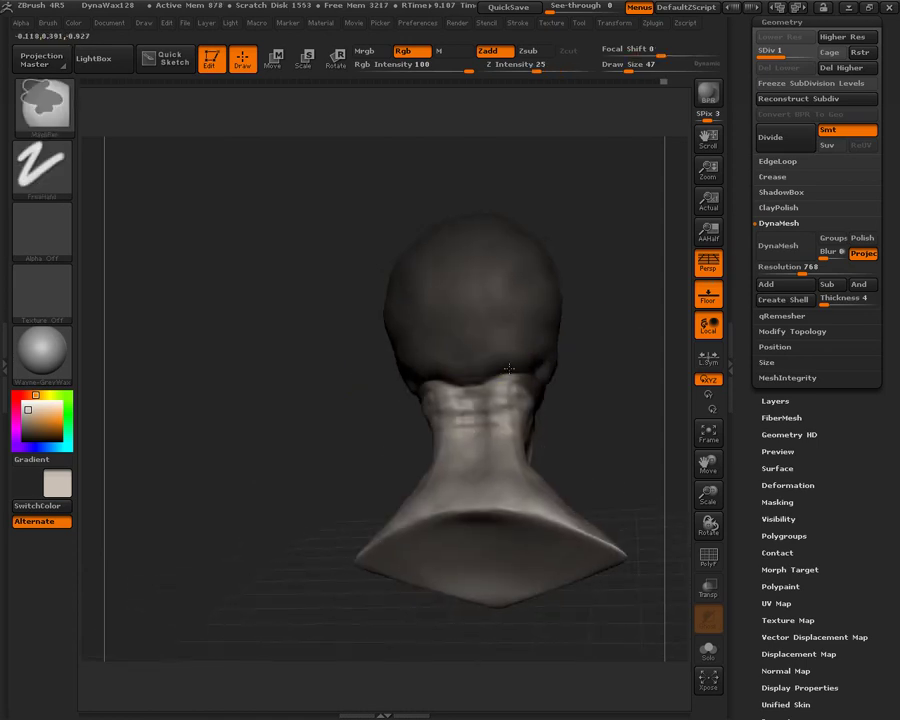
pyautogui.keyDown('shift'); pyautogui.moveTo(597, 209); pyautogui.dragTo(510, 357); pyautogui.keyUp('shift')
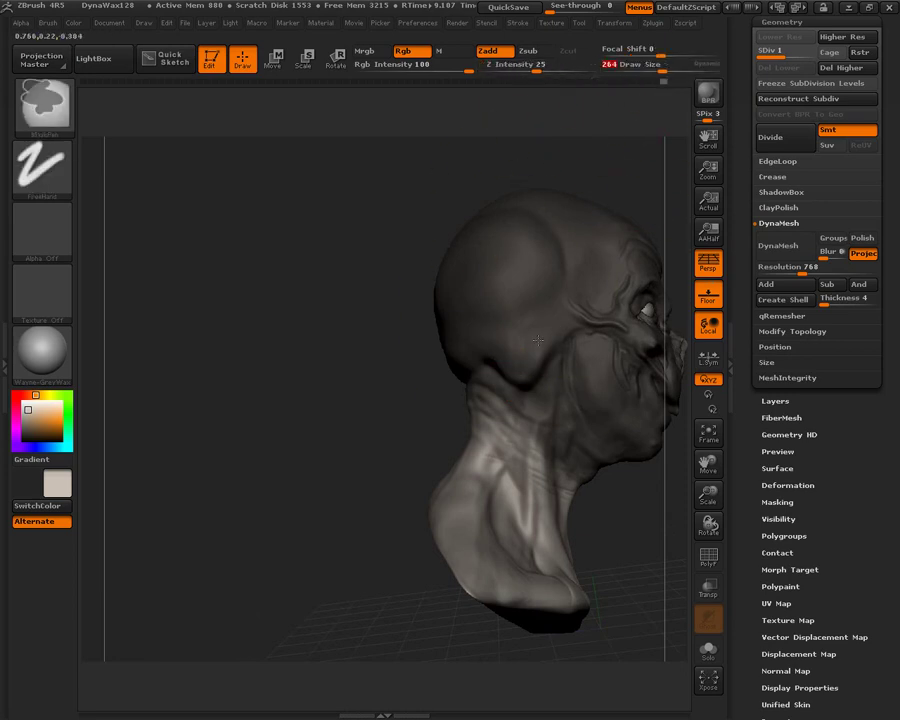
pyautogui.moveTo(377, 357)
pyautogui.keyDown('shift'); pyautogui.mouseDown()
pyautogui.moveTo(276, 365)
pyautogui.moveTo(416, 422)
pyautogui.moveTo(177, 420)
pyautogui.moveTo(387, 404)
pyautogui.mouseUp(); pyautogui.keyUp('shift')
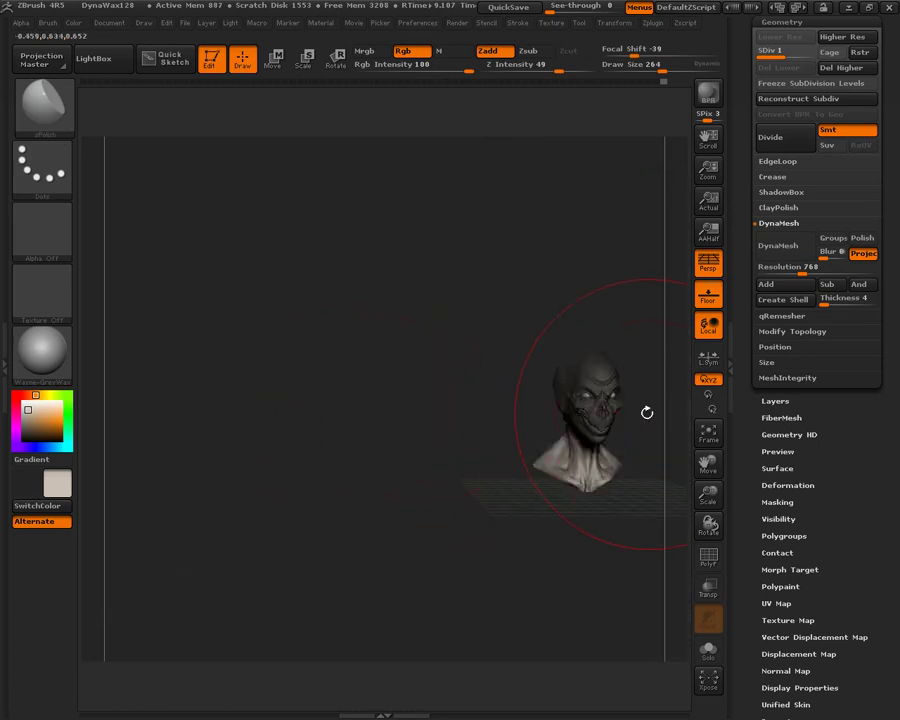
pyautogui.press('f')
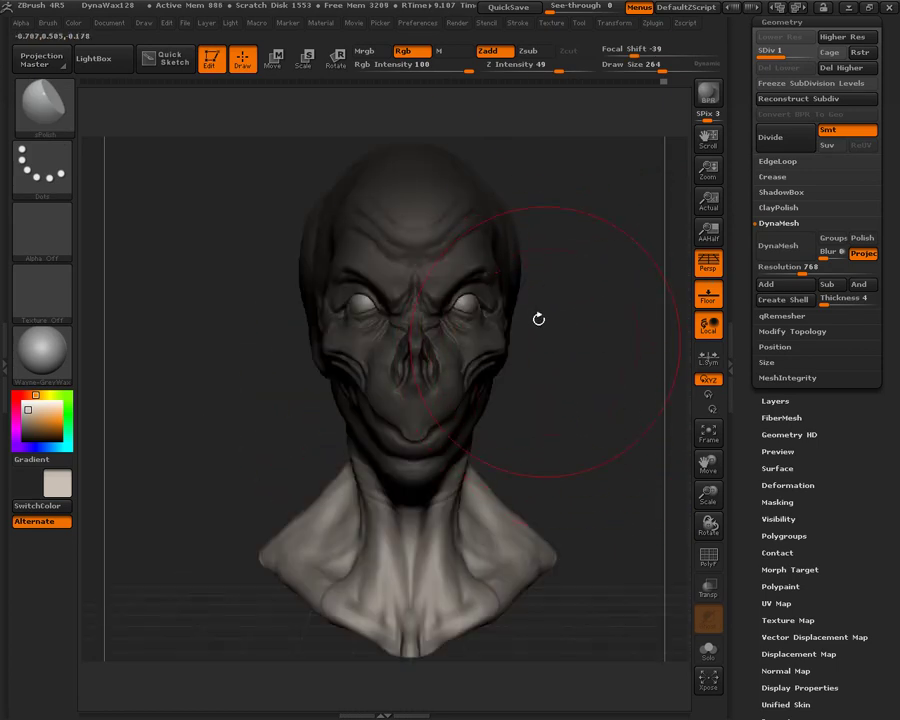
# Step: Create a combined posing mesh of all subtools with Transpose Master's TPoseMesh
pyautogui.click(648, 23)
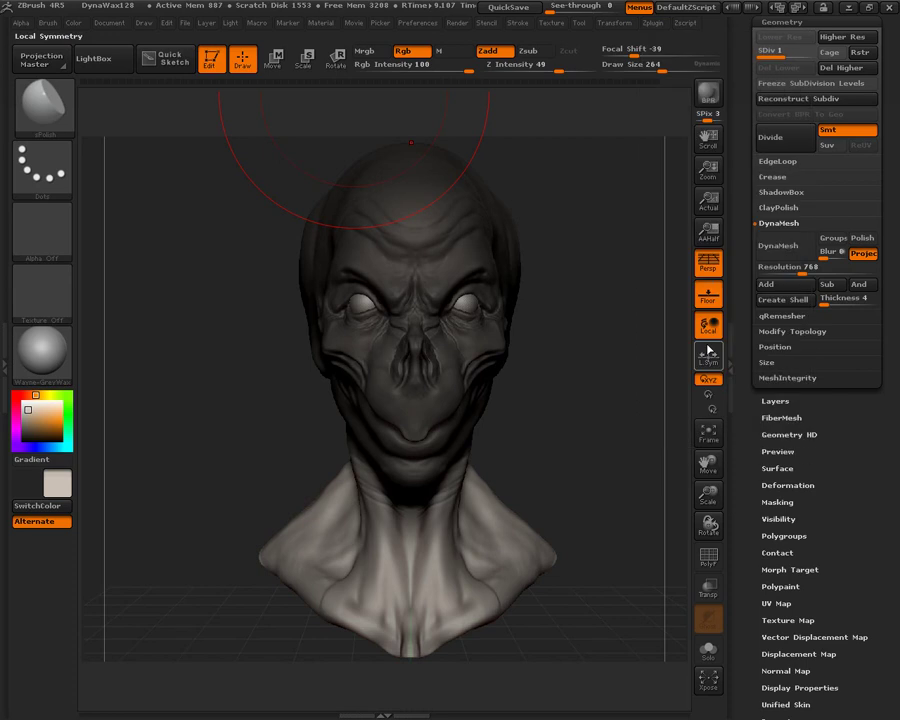
pyautogui.click(652, 24)
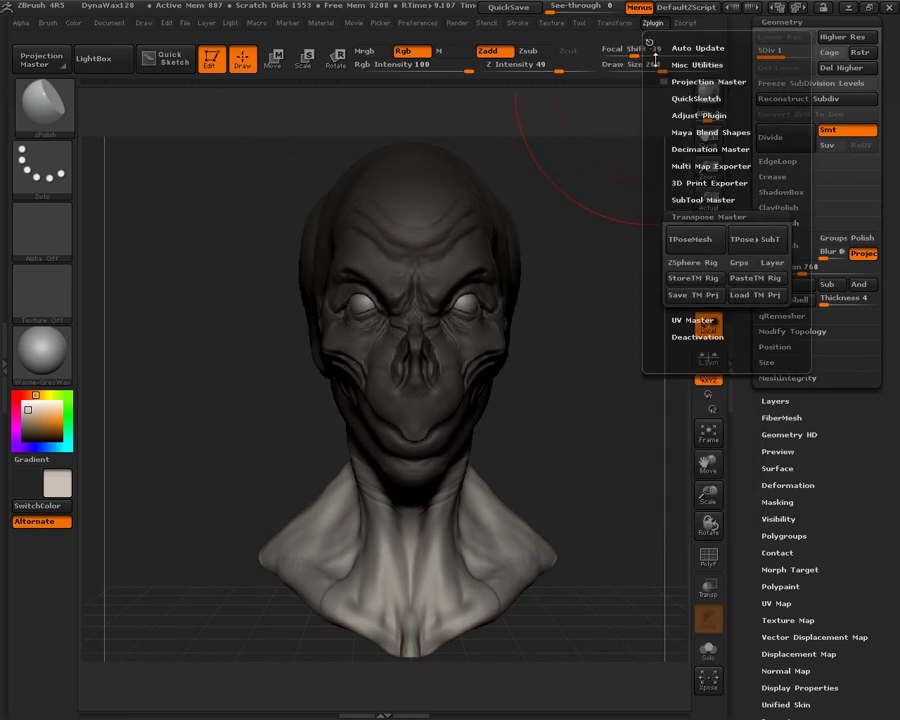
pyautogui.click(690, 239)
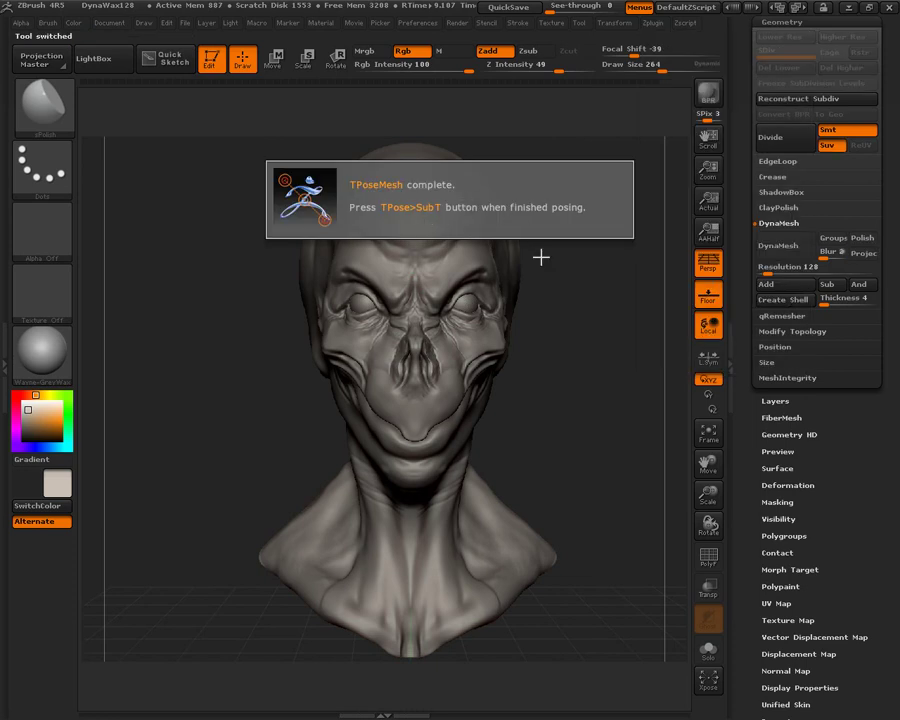
# Step: Mask the head, jaw and upper neck of the posing mesh, leaving the lower neck and shoulders free
pyautogui.press('ctrl')
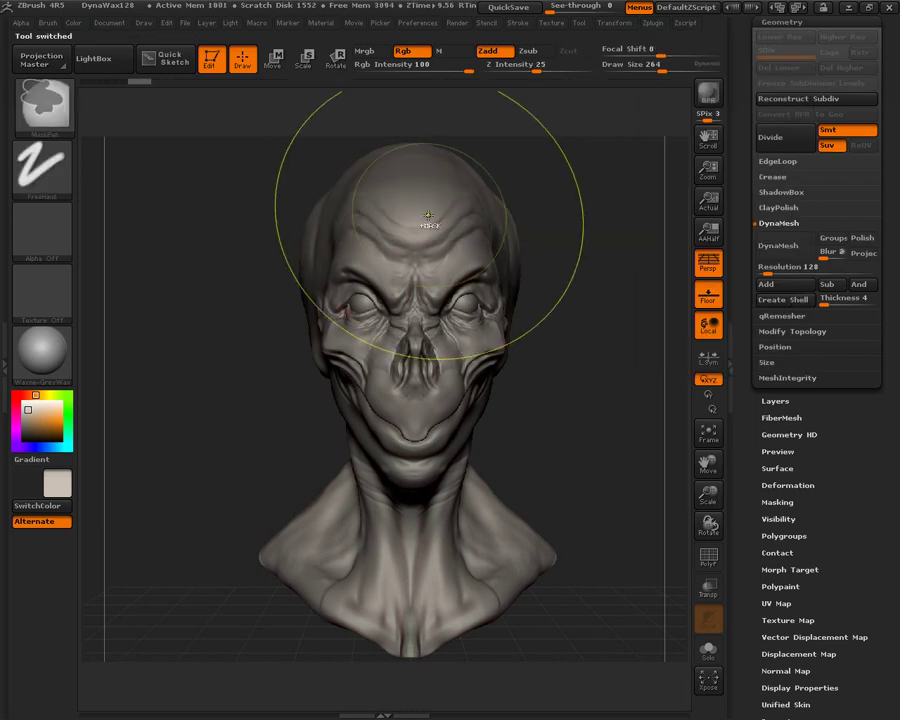
pyautogui.keyDown('ctrl'); pyautogui.moveTo(614, 117); pyautogui.dragTo(196, 430); pyautogui.keyUp('ctrl')
pyautogui.keyDown('ctrl'); pyautogui.moveTo(410, 410); pyautogui.dragTo(383, 424); pyautogui.keyUp('ctrl')
pyautogui.moveTo(556, 386)
pyautogui.mouseDown()
pyautogui.moveTo(475, 372)
pyautogui.moveTo(524, 414)
pyautogui.moveTo(509, 431)
pyautogui.mouseUp()
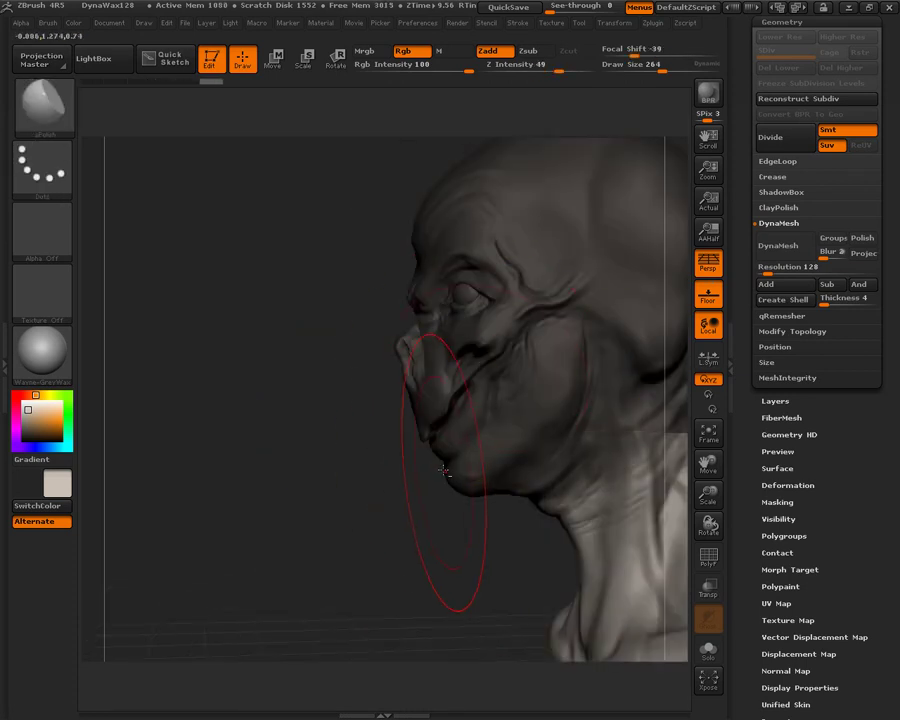
pyautogui.keyDown('alt'); pyautogui.moveTo(436, 498); pyautogui.dragTo(228, 522); pyautogui.keyUp('alt')
pyautogui.moveTo(417, 418)
pyautogui.keyDown('ctrl'); pyautogui.mouseDown()
pyautogui.moveTo(407, 458)
pyautogui.moveTo(372, 480)
pyautogui.mouseUp(); pyautogui.keyUp('ctrl')
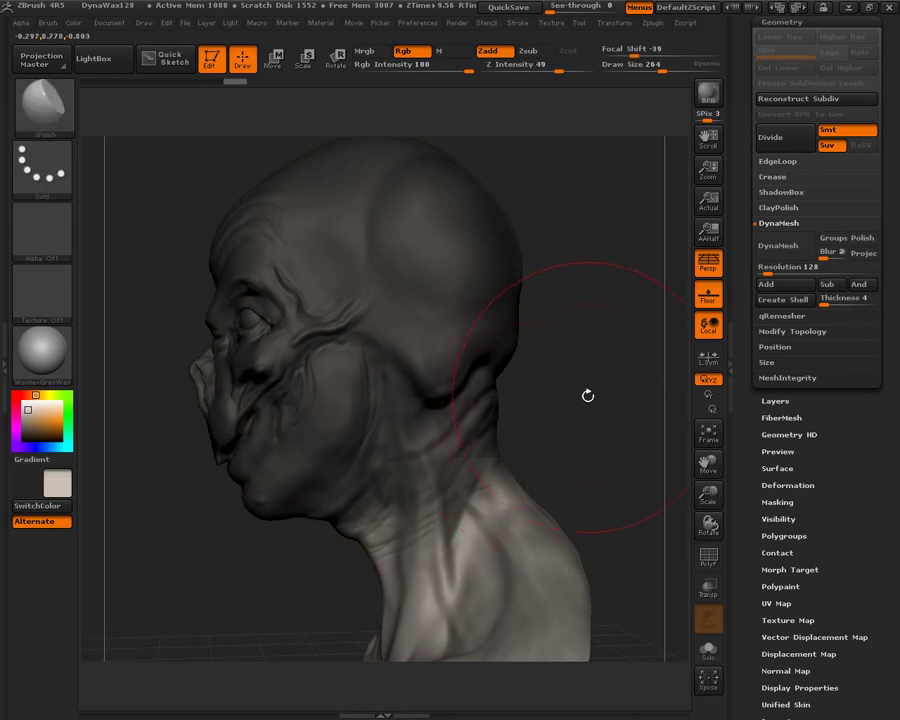
# Step: Refine the mask edge around the back and sides of the neck with MaskPen at draw size 264
pyautogui.moveTo(581, 367); pyautogui.dragTo(466, 372)
pyautogui.moveTo(474, 436)
pyautogui.mouseDown()
pyautogui.moveTo(488, 434)
pyautogui.moveTo(452, 430)
pyautogui.mouseUp()
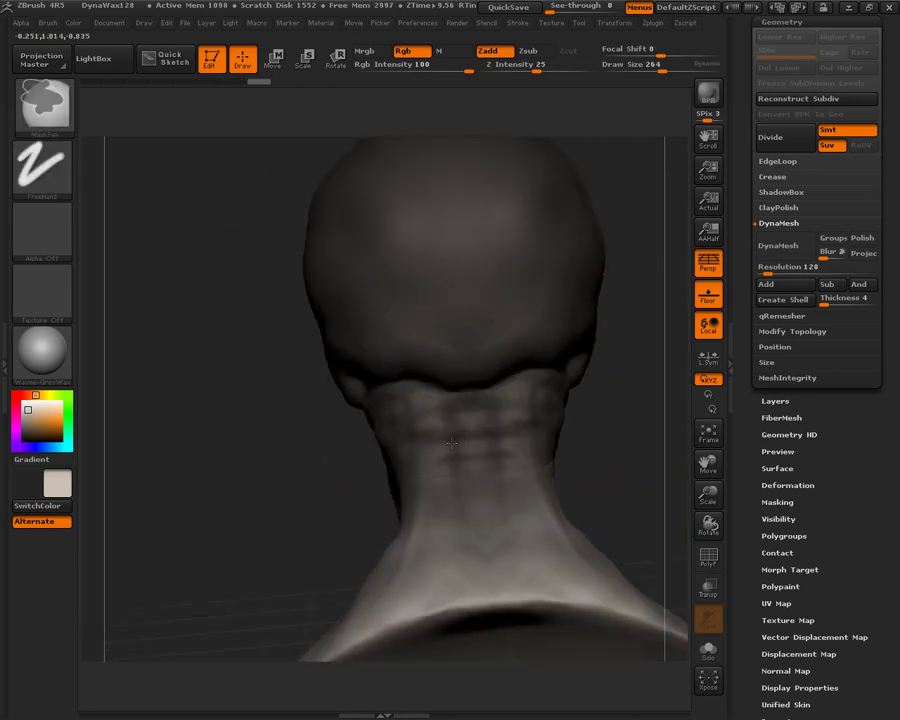
pyautogui.moveTo(493, 545); pyautogui.dragTo(490, 512)
pyautogui.moveTo(600, 490)
pyautogui.mouseDown()
pyautogui.moveTo(492, 520)
pyautogui.moveTo(564, 508)
pyautogui.mouseUp()
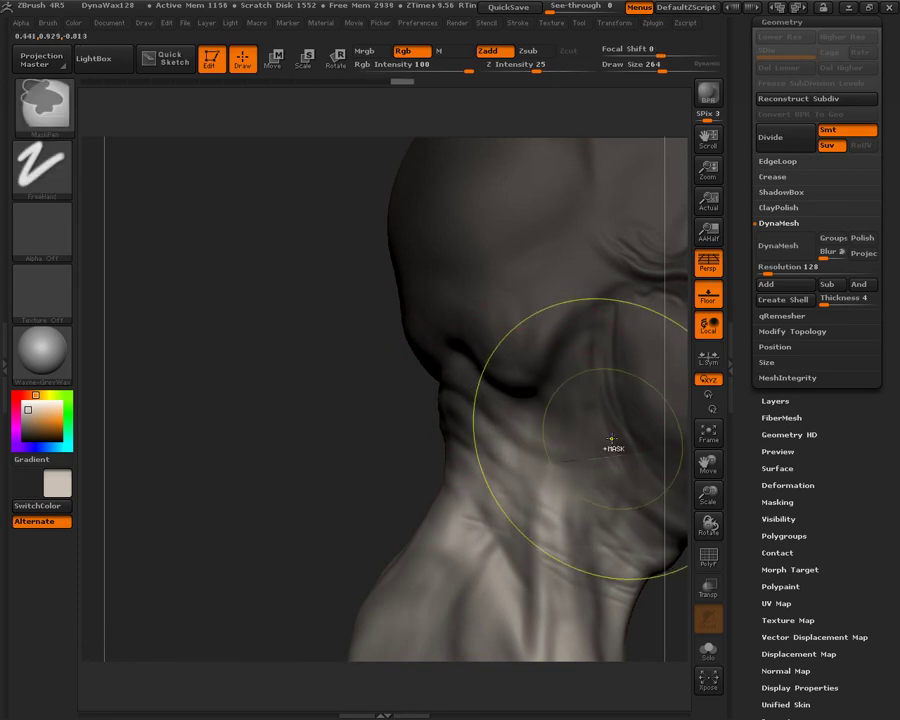
pyautogui.keyDown('shift'); pyautogui.moveTo(580, 436); pyautogui.dragTo(515, 443); pyautogui.keyUp('shift')
pyautogui.keyDown('alt'); pyautogui.moveTo(311, 442); pyautogui.dragTo(291, 388); pyautogui.keyUp('alt')
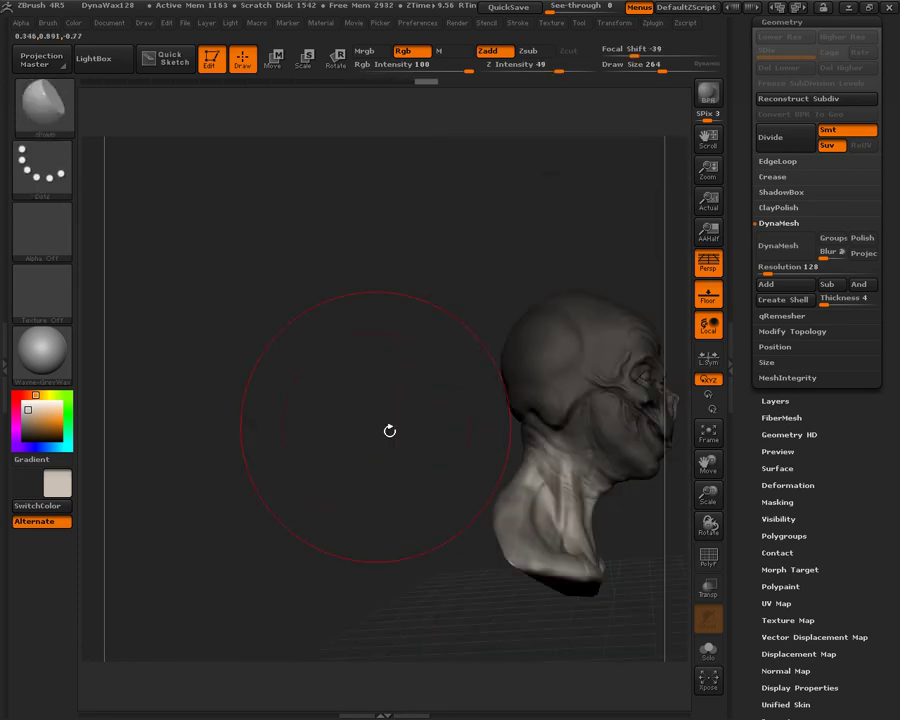
pyautogui.moveTo(657, 544); pyautogui.dragTo(529, 501)
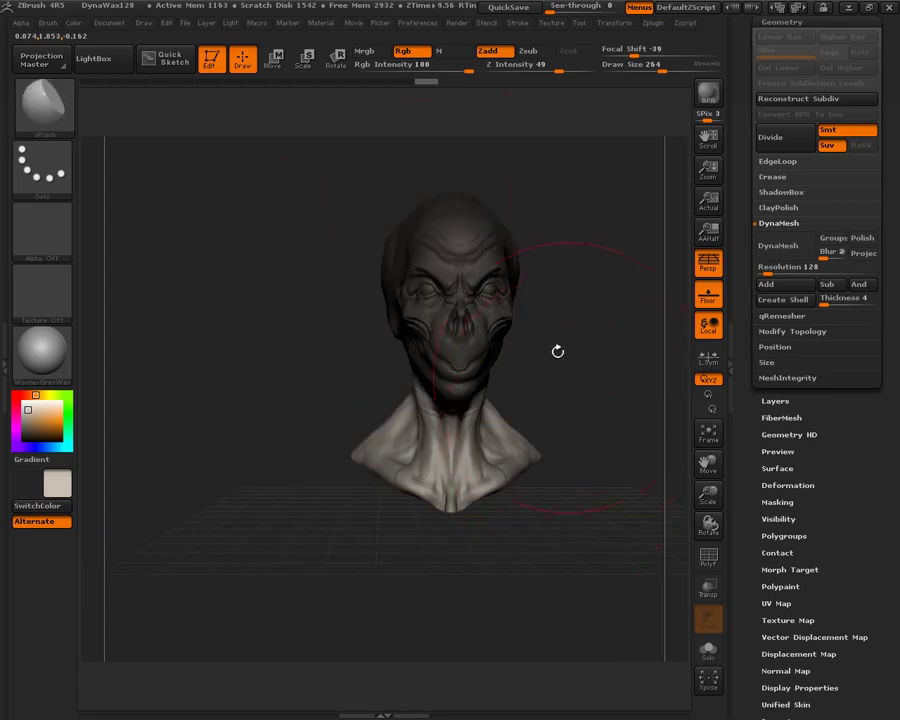
# Step: Turn perspective off and rotate the unmasked lower neck and shoulders into a slight tilt with a transpose line
pyautogui.click(336, 59)
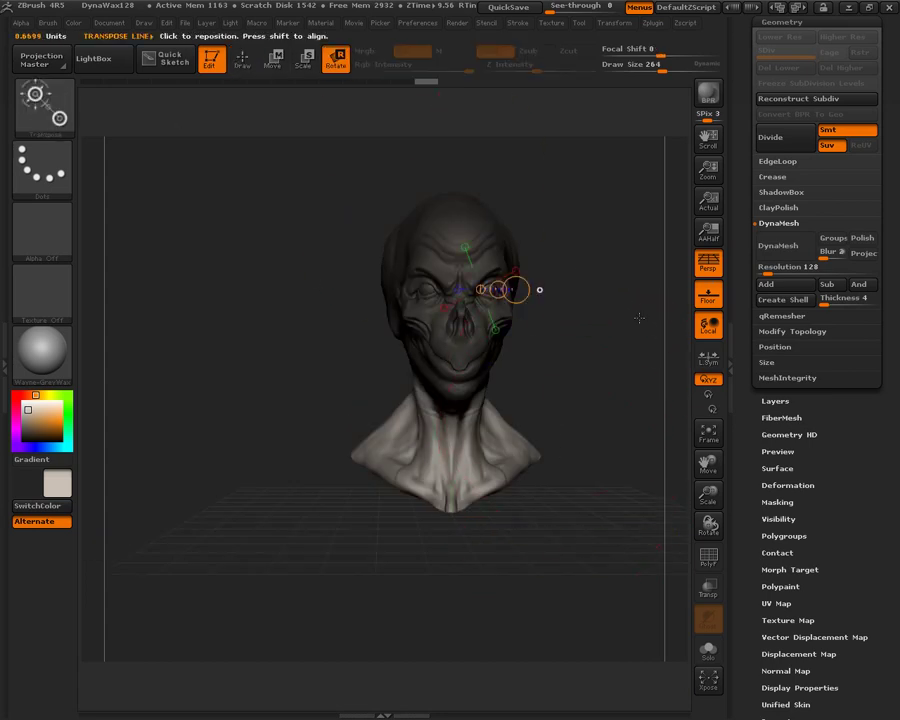
pyautogui.click(708, 266)
pyautogui.moveTo(593, 301)
pyautogui.mouseDown()
pyautogui.moveTo(492, 346)
pyautogui.moveTo(409, 357)
pyautogui.moveTo(372, 528)
pyautogui.mouseUp()
pyautogui.moveTo(558, 414); pyautogui.dragTo(456, 411)
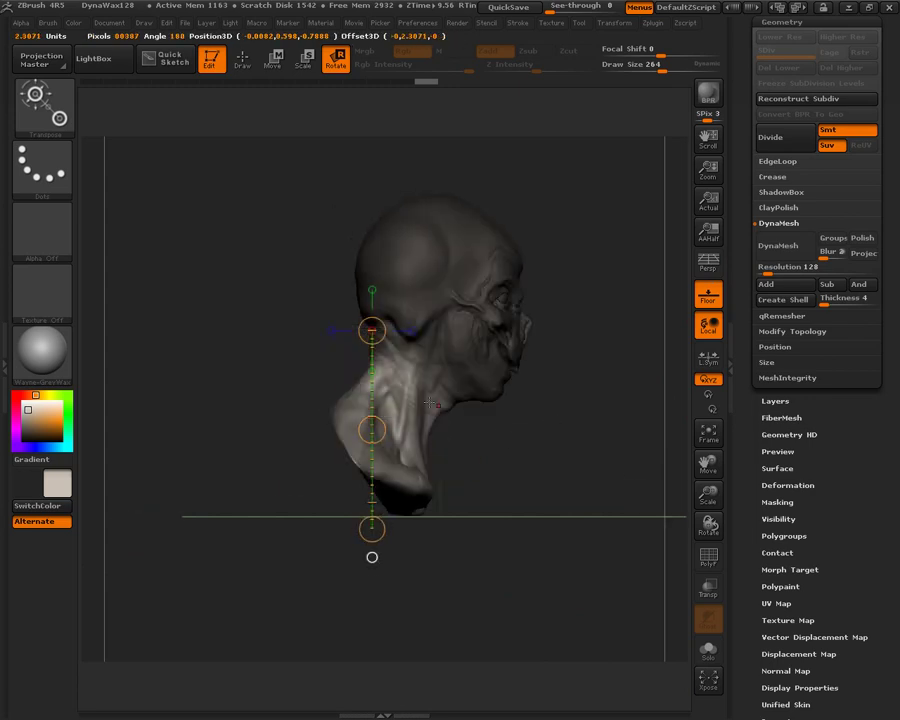
pyautogui.moveTo(372, 557); pyautogui.dragTo(408, 314)
pyautogui.moveTo(354, 551); pyautogui.dragTo(448, 517)
pyautogui.moveTo(426, 431); pyautogui.dragTo(453, 441)
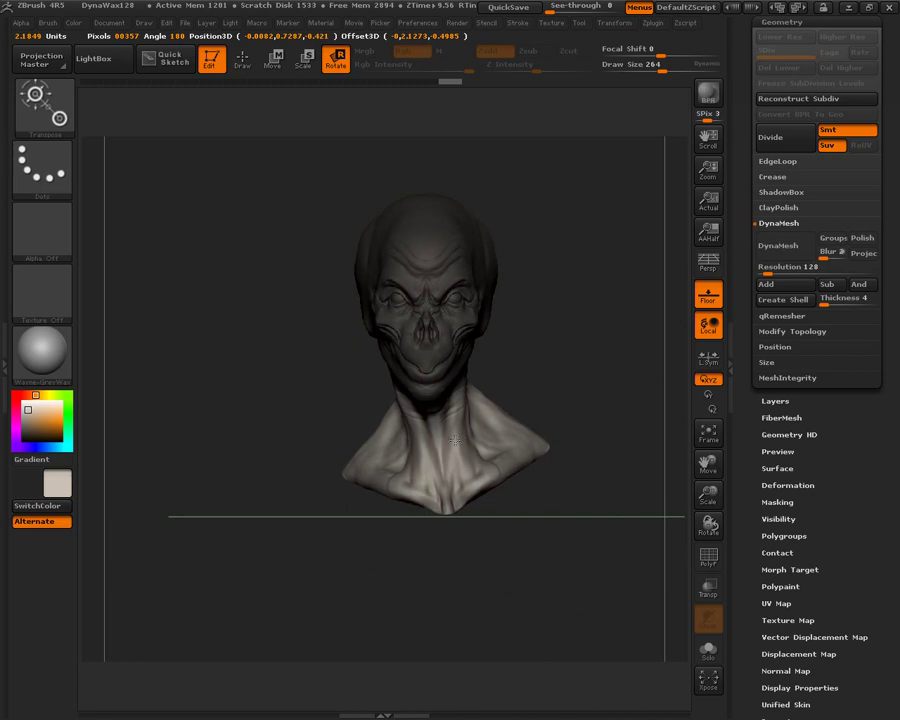
# Step: Invert the mask to free the head and tilt it to one side with the transpose rotation
pyautogui.moveTo(526, 354); pyautogui.dragTo(528, 352)
pyautogui.keyDown('ctrl'); pyautogui.click(538, 338); pyautogui.keyUp('ctrl')
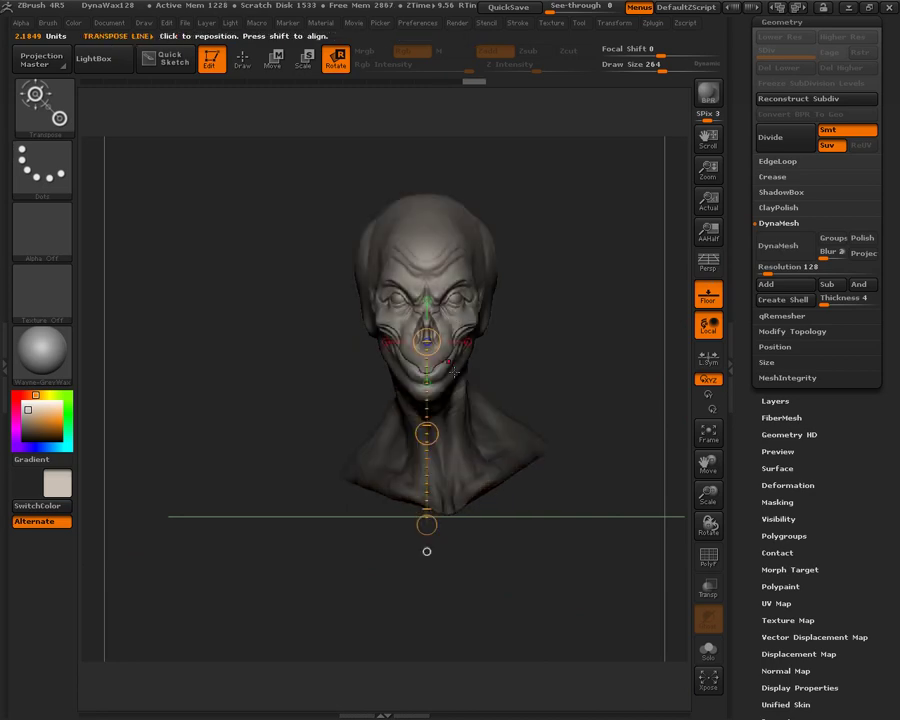
pyautogui.moveTo(427, 524); pyautogui.dragTo(438, 418)
pyautogui.moveTo(545, 305); pyautogui.dragTo(645, 314)
pyautogui.moveTo(353, 419); pyautogui.dragTo(394, 422)
pyautogui.moveTo(422, 308); pyautogui.dragTo(520, 382)
# Step: Turn the head sideways with a transpose line laid from the top of the skull, and undo the last rotation
pyautogui.moveTo(421, 457)
pyautogui.mouseDown()
pyautogui.moveTo(445, 251)
pyautogui.moveTo(418, 245)
pyautogui.mouseUp()
pyautogui.click(445, 251)
pyautogui.moveTo(500, 200); pyautogui.dragTo(481, 303)
pyautogui.keyDown('shift'); pyautogui.moveTo(443, 236); pyautogui.dragTo(529, 258); pyautogui.keyUp('shift')
pyautogui.keyDown('alt'); pyautogui.moveTo(546, 315); pyautogui.dragTo(546, 415); pyautogui.keyUp('alt')
pyautogui.moveTo(424, 310)
pyautogui.mouseDown()
pyautogui.moveTo(424, 445)
pyautogui.moveTo(424, 363)
pyautogui.moveTo(426, 393)
pyautogui.mouseUp()
pyautogui.hotkey('ctrl', 'z')
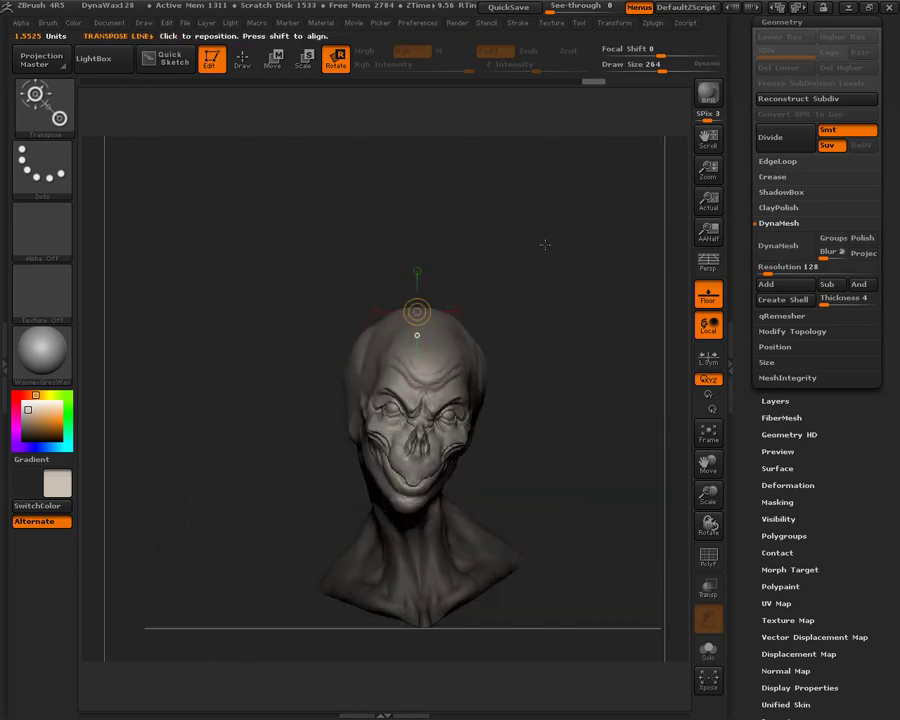
# Step: Invert the mask again and rotate the neck and shoulders with a transpose line, undoing the last change
pyautogui.press('ctrl')
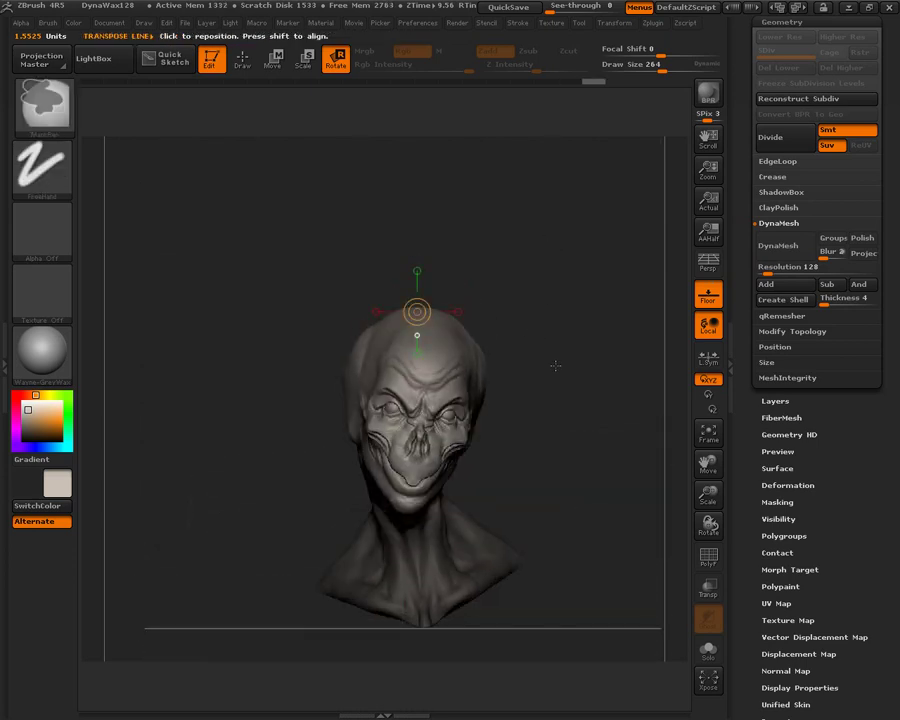
pyautogui.keyDown('shift'); pyautogui.moveTo(542, 368); pyautogui.dragTo(565, 364); pyautogui.keyUp('shift')
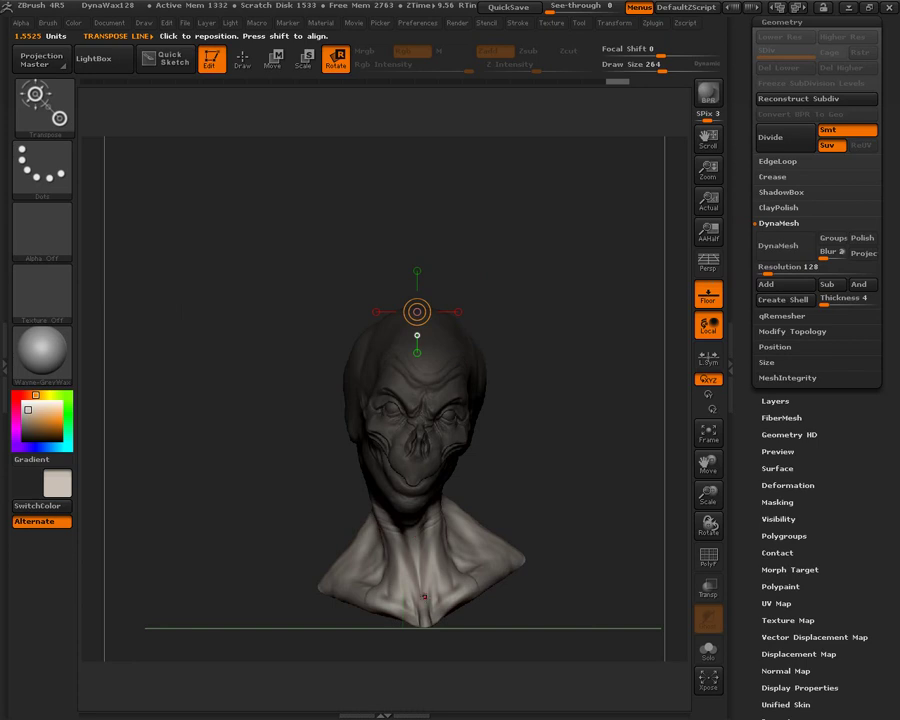
pyautogui.moveTo(429, 381)
pyautogui.mouseDown()
pyautogui.moveTo(429, 655)
pyautogui.moveTo(441, 616)
pyautogui.mouseUp()
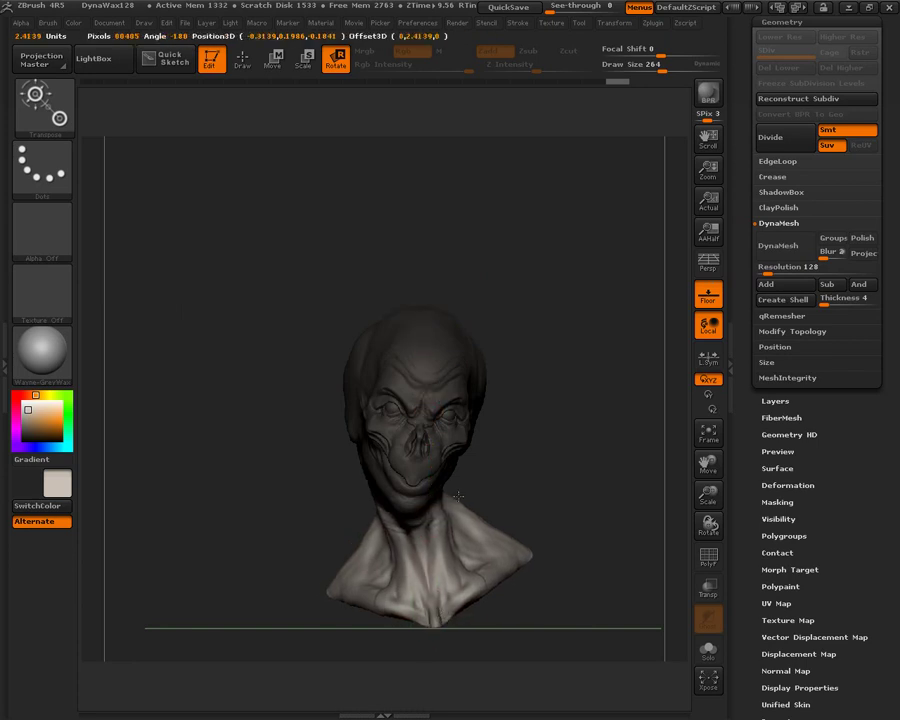
pyautogui.hotkey('ctrl', 'z')
# Step: Restore perspective, clear the mask and transfer the posed mesh back to the subtools with TPose>SubT
pyautogui.click(707, 262)
pyautogui.moveTo(478, 190); pyautogui.dragTo(491, 294)
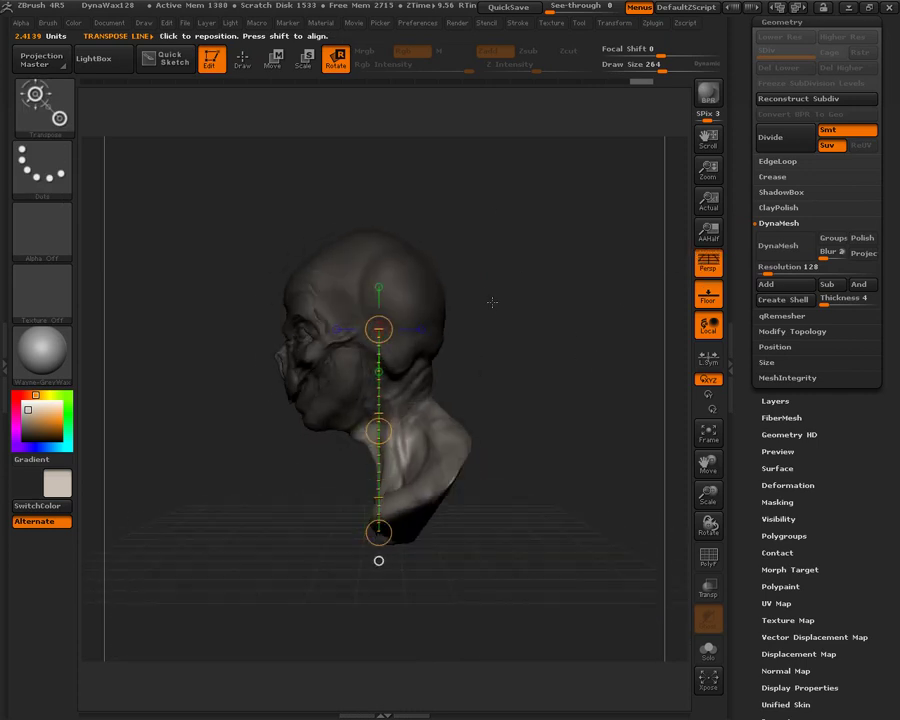
pyautogui.click(243, 61)
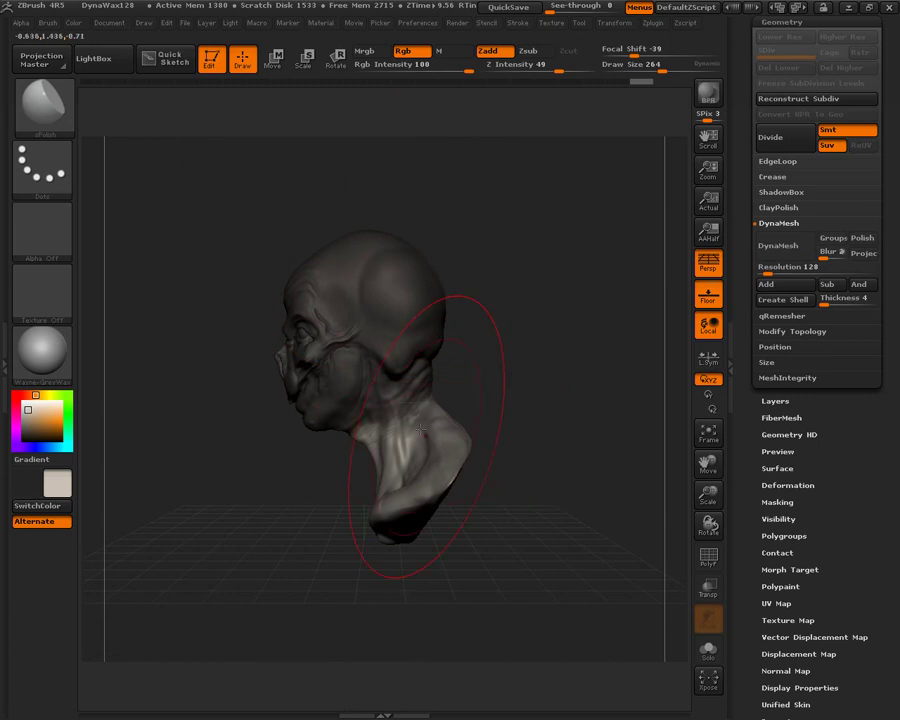
pyautogui.moveTo(527, 261)
pyautogui.mouseDown()
pyautogui.moveTo(541, 381)
pyautogui.moveTo(617, 358)
pyautogui.mouseUp()
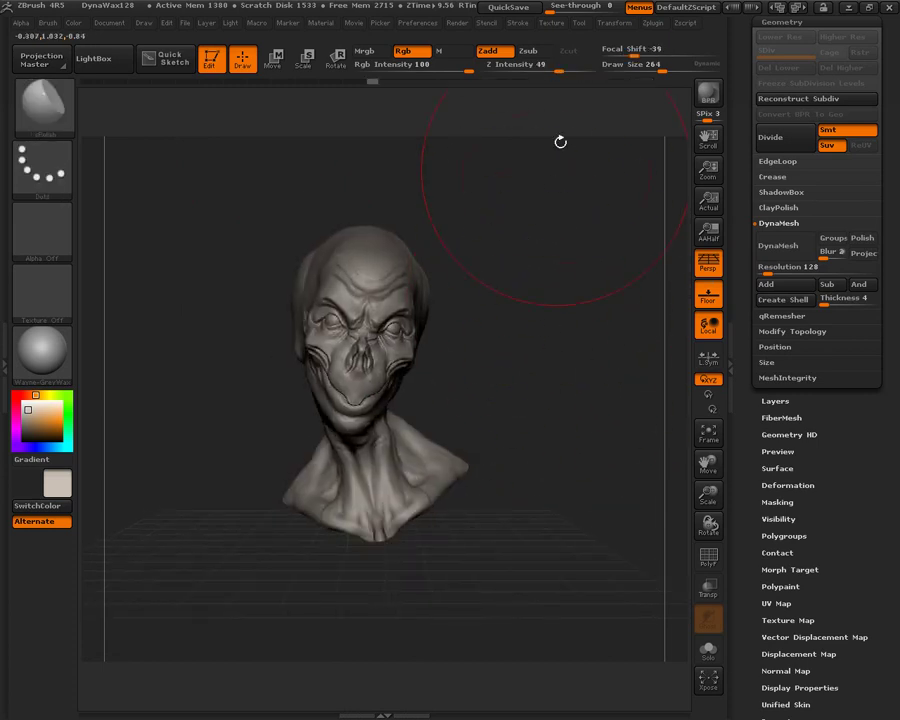
pyautogui.click(653, 23)
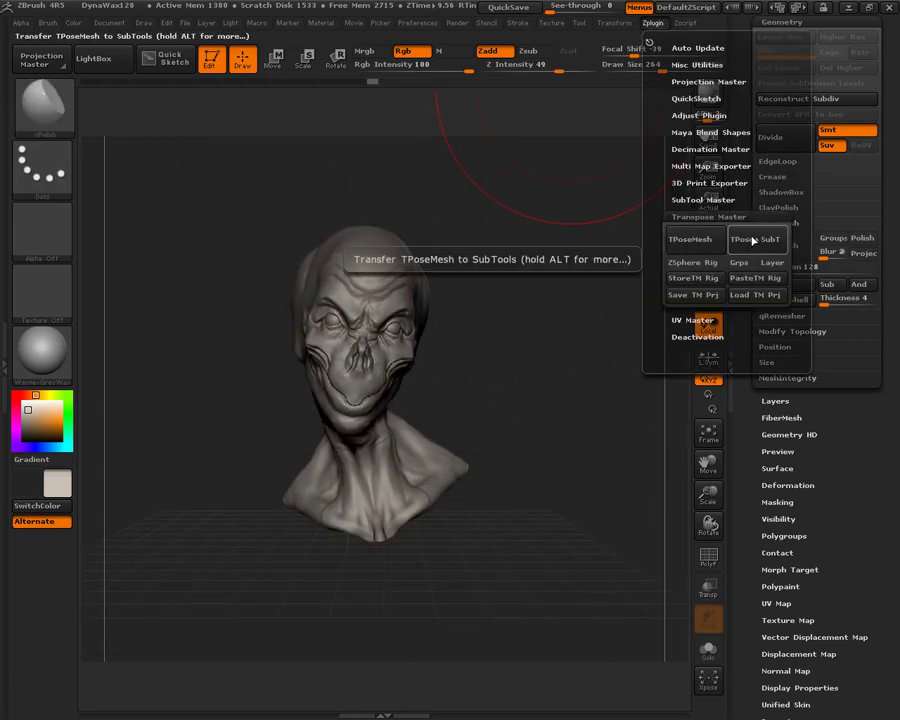
pyautogui.click(755, 239)
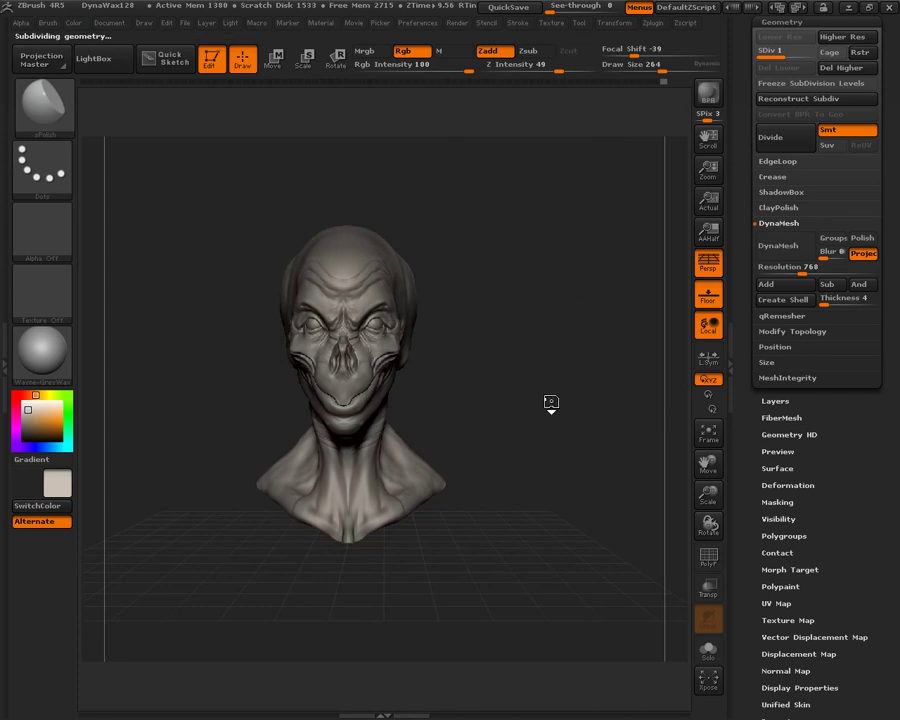
# Step: Set SPix to 5 and render the posed bust with BPR from a slightly turned front view
pyautogui.moveTo(534, 343); pyautogui.dragTo(538, 388)
pyautogui.moveTo(566, 335)
pyautogui.mouseDown()
pyautogui.moveTo(560, 376)
pyautogui.moveTo(556, 330)
pyautogui.mouseUp()
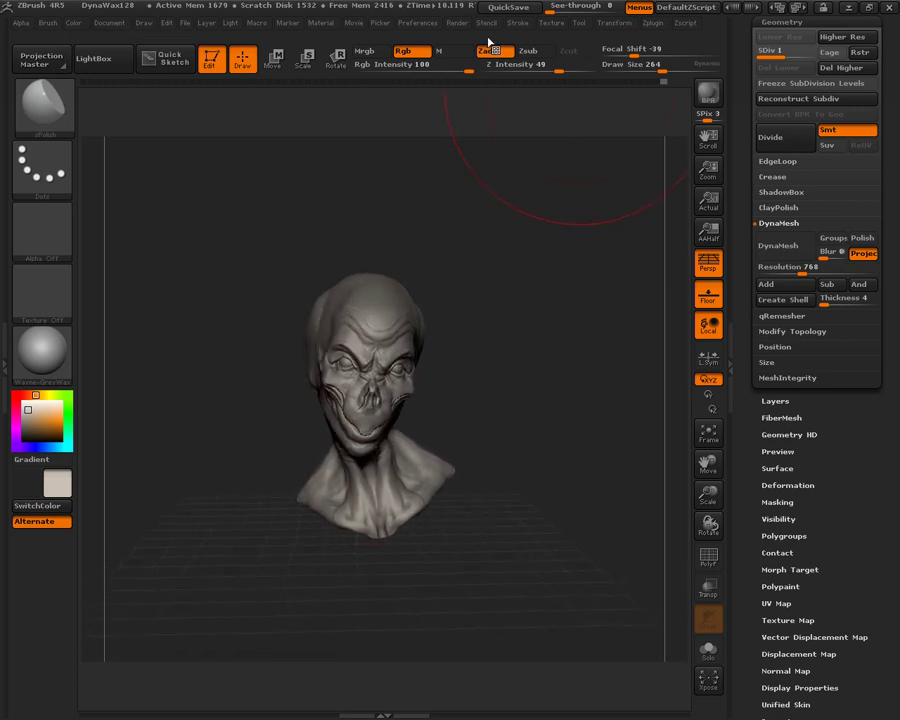
pyautogui.press('ctrl')
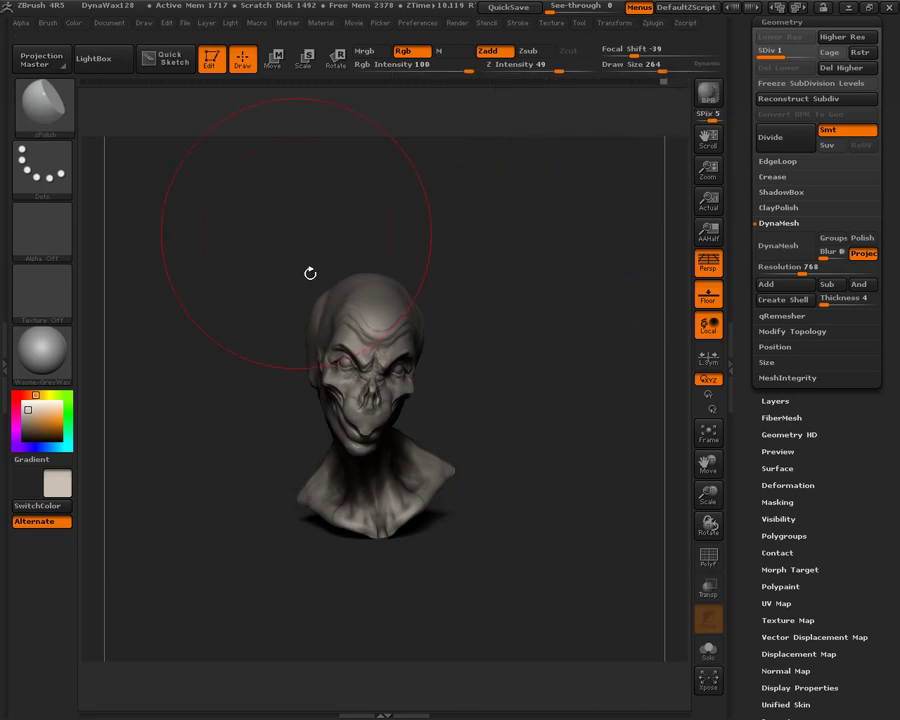
pyautogui.moveTo(534, 323); pyautogui.dragTo(237, 391)
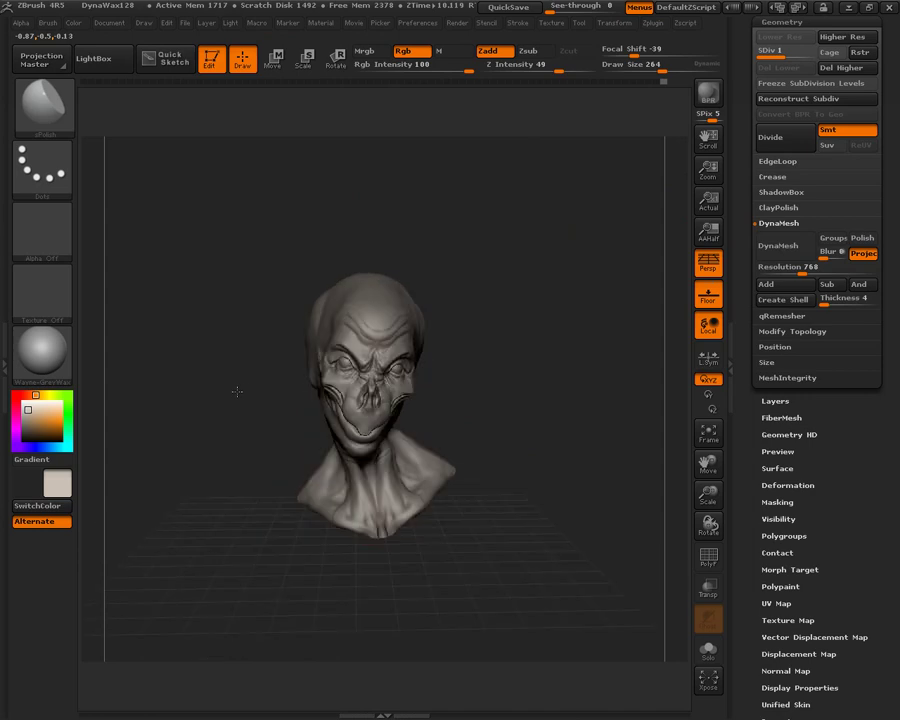
pyautogui.moveTo(489, 363)
pyautogui.mouseDown()
pyautogui.moveTo(478, 328)
pyautogui.moveTo(487, 397)
pyautogui.moveTo(476, 352)
pyautogui.moveTo(488, 349)
pyautogui.mouseUp()
pyautogui.moveTo(517, 293); pyautogui.dragTo(502, 310)
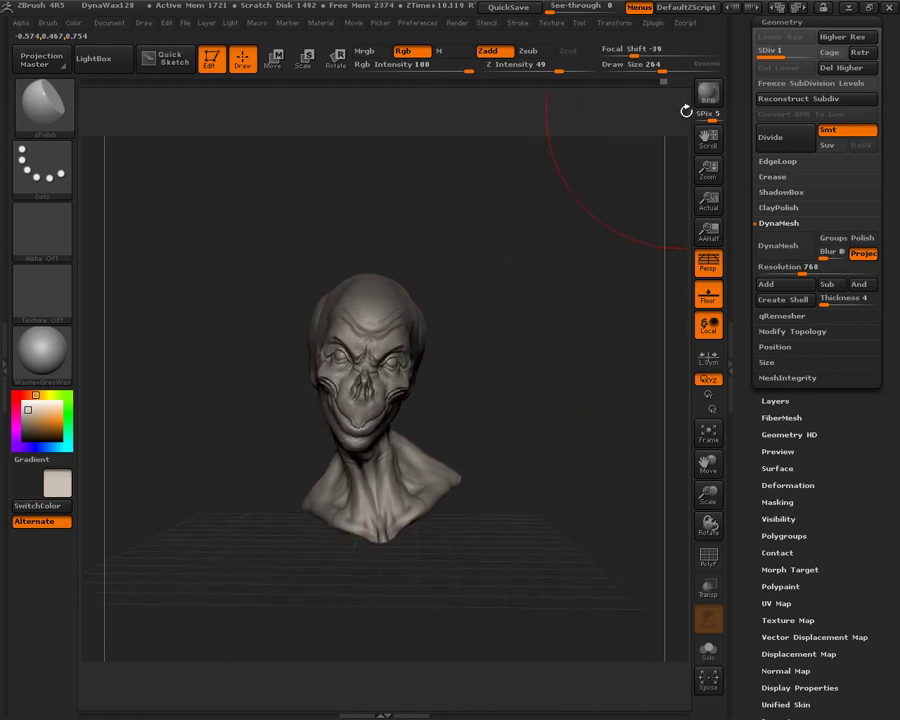